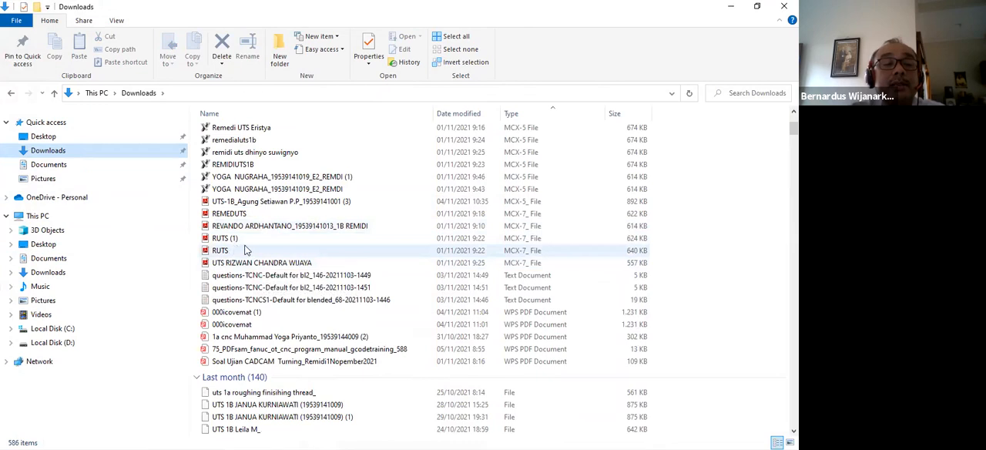
# Find the Mastercam X7 part file UTS1B (6) in the Downloads folder and open it in Mastercam Lathe.
pyautogui.scroll(1, 263, 243)
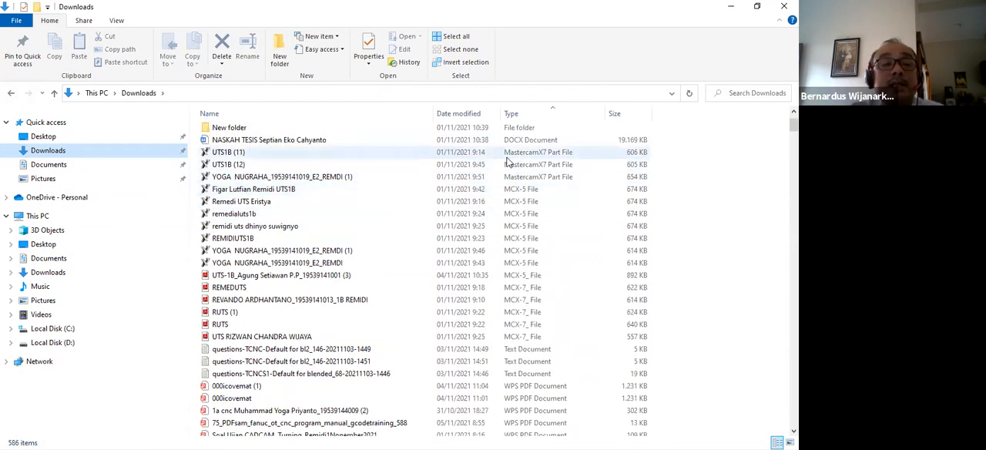
pyautogui.scroll(-7, 305, 200)
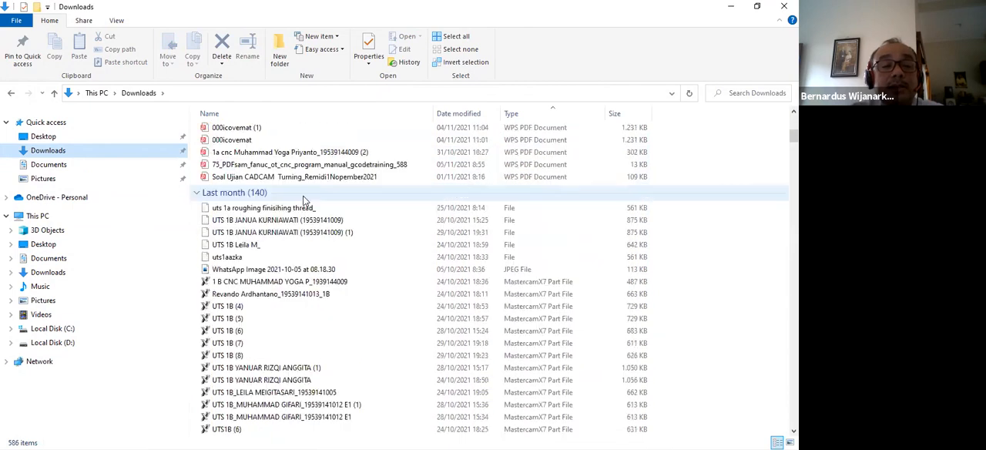
pyautogui.scroll(-1, 308, 202)
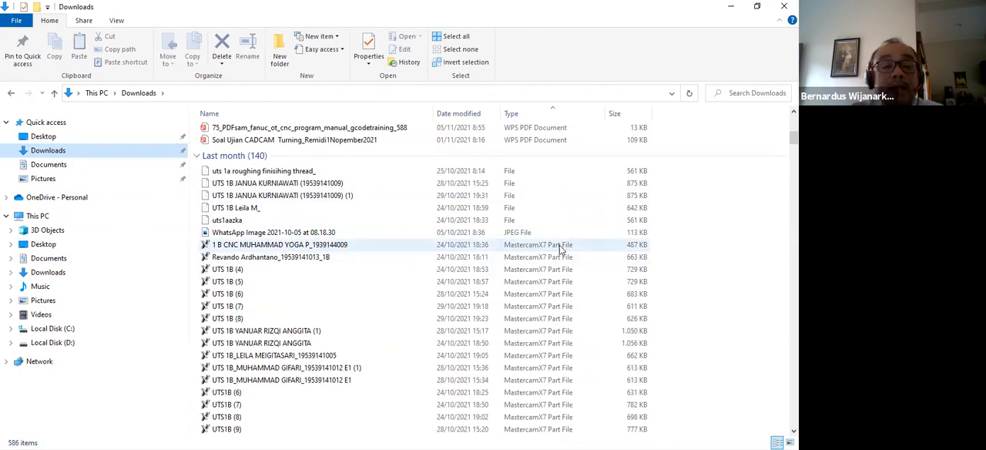
pyautogui.scroll(-10, 339, 257)
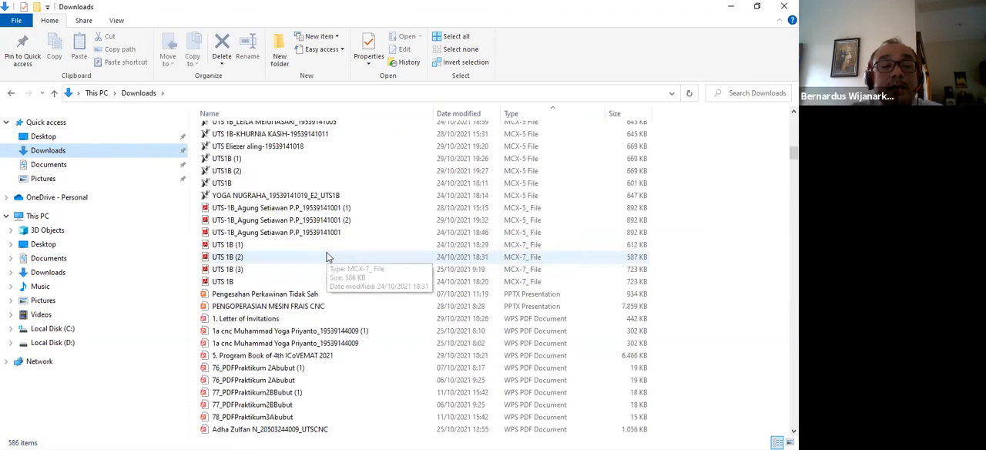
pyautogui.scroll(3, 326, 257)
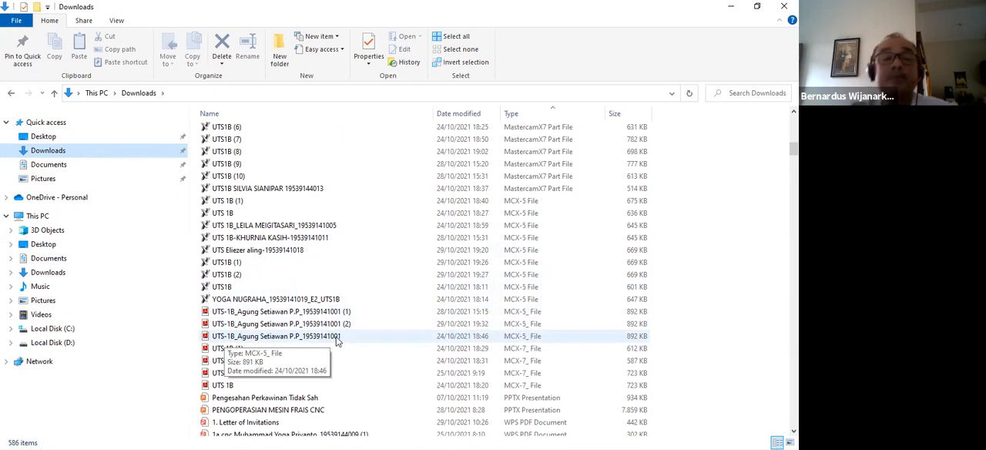
pyautogui.scroll(3, 254, 239)
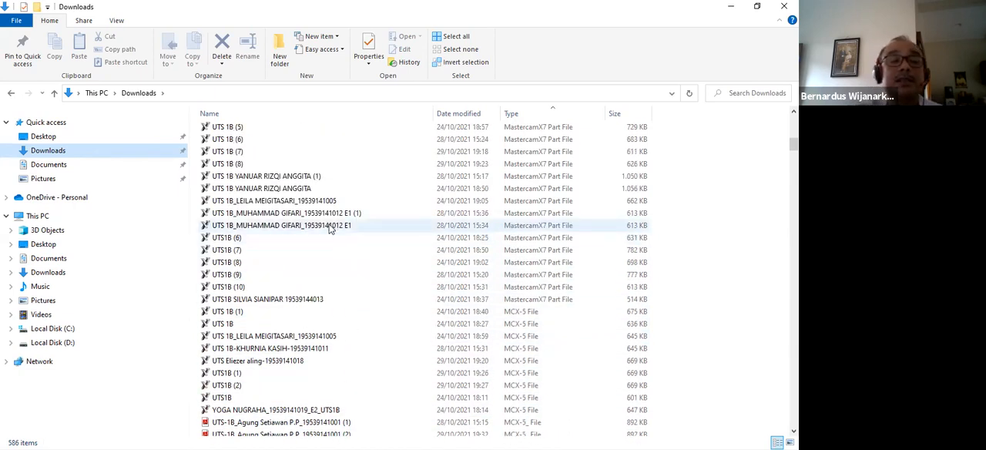
pyautogui.doubleClick(228, 239)
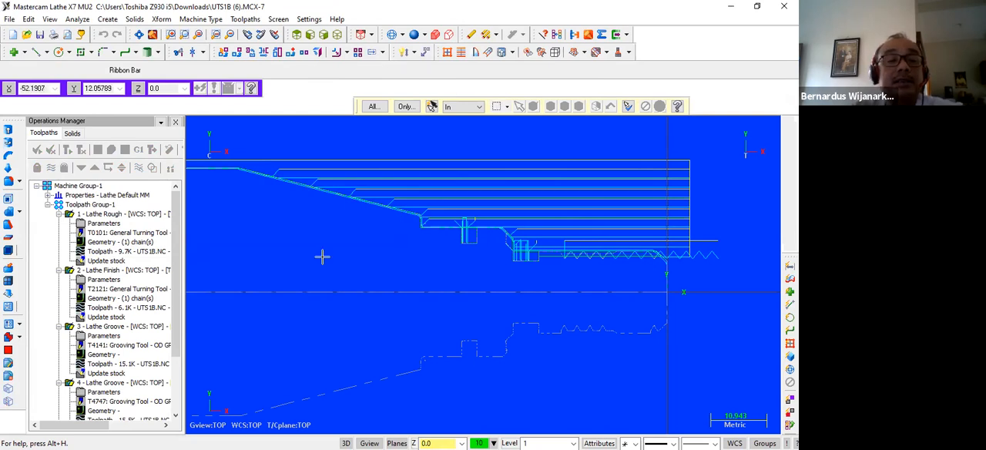
# Regenerate the lathe operations, declining to continue writing the groove toolpath that collides with the stock.
pyautogui.scroll(-5, 323, 254)
pyautogui.scroll(2, 342, 244)
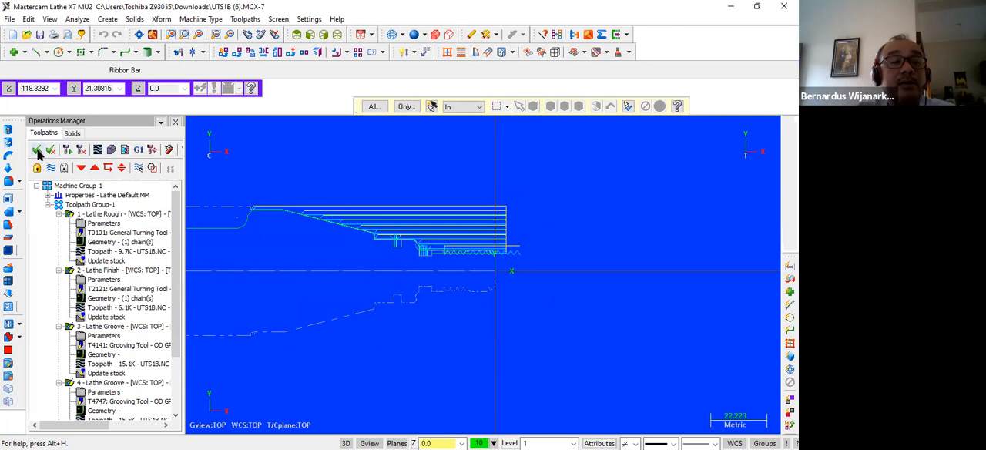
pyautogui.click(66, 149)
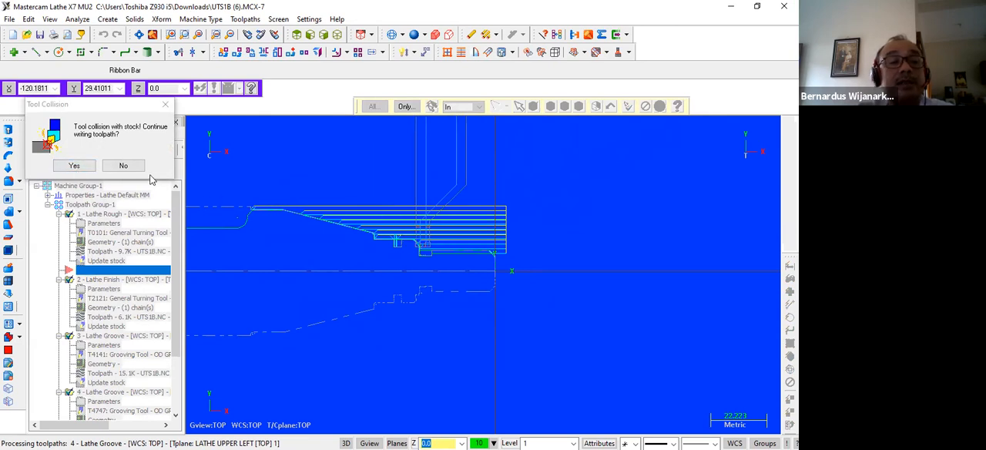
pyautogui.click(121, 166)
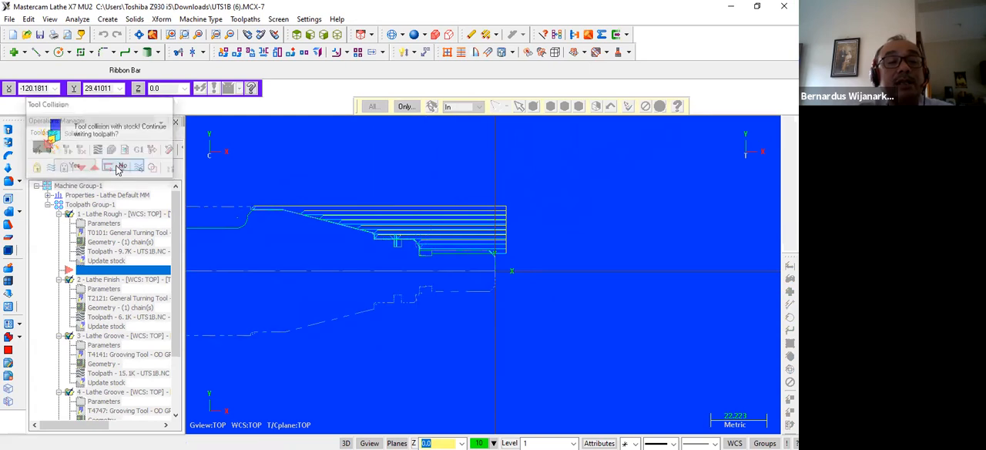
pyautogui.click(453, 256)
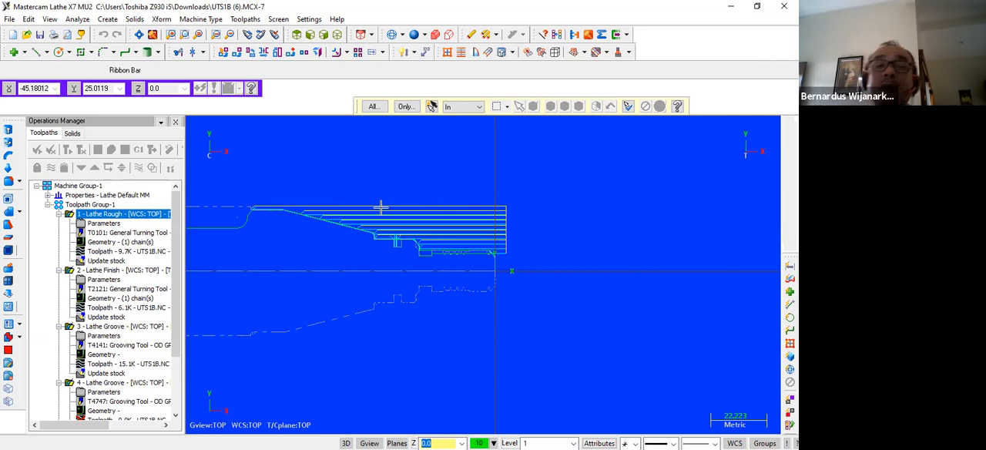
# Exit Mastercam and save the part in Downloads, replacing the existing UTS1B (6).MCX-7 file.
pyautogui.click(784, 6)
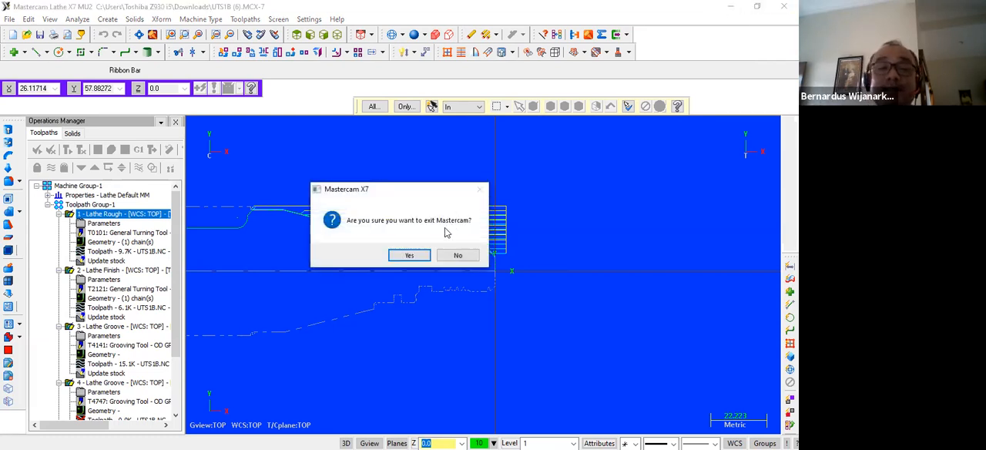
pyautogui.click(403, 258)
pyautogui.click(396, 256)
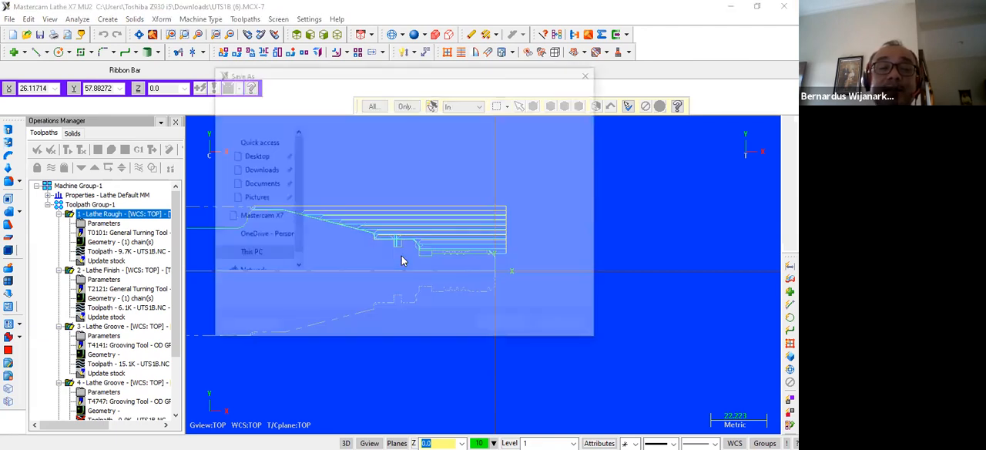
pyautogui.click(505, 326)
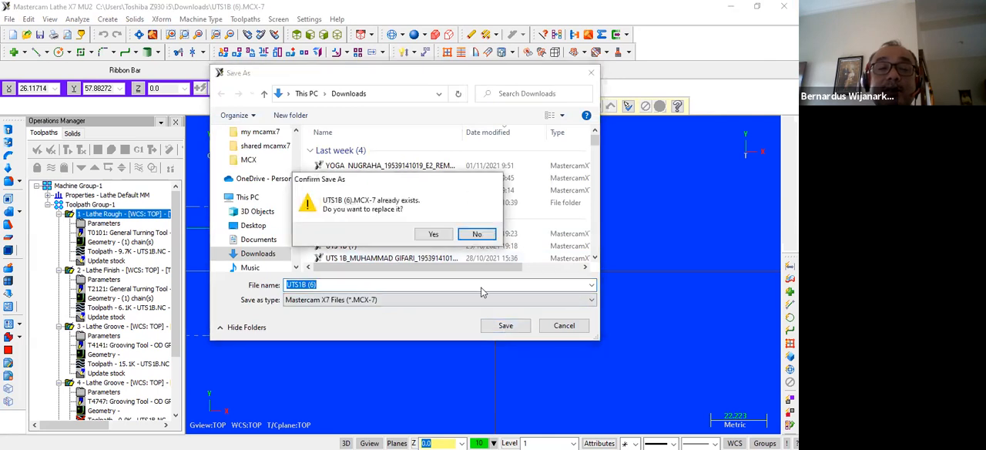
pyautogui.click(433, 233)
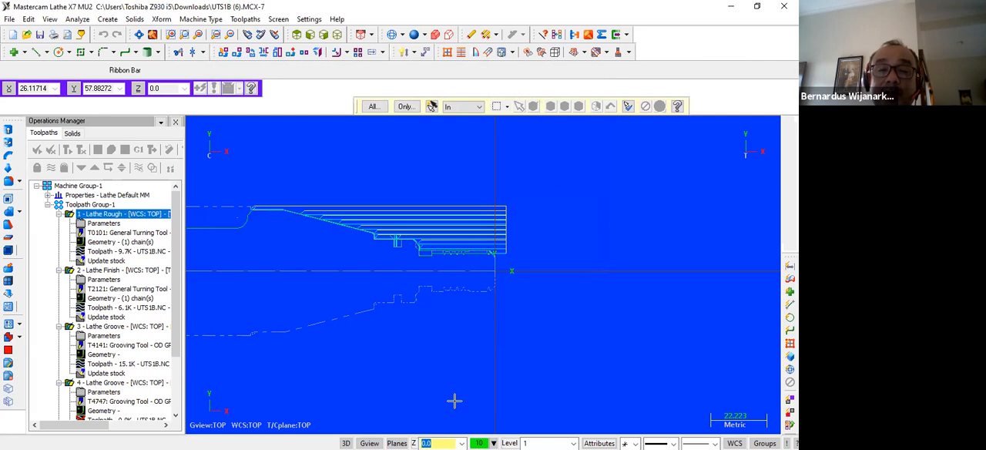
# Switch to File Explorer and try to open the student's UTS-1B MCX-5_ file dated 28/10/2021 15:15.
pyautogui.hotkey('alt', 'Tab')
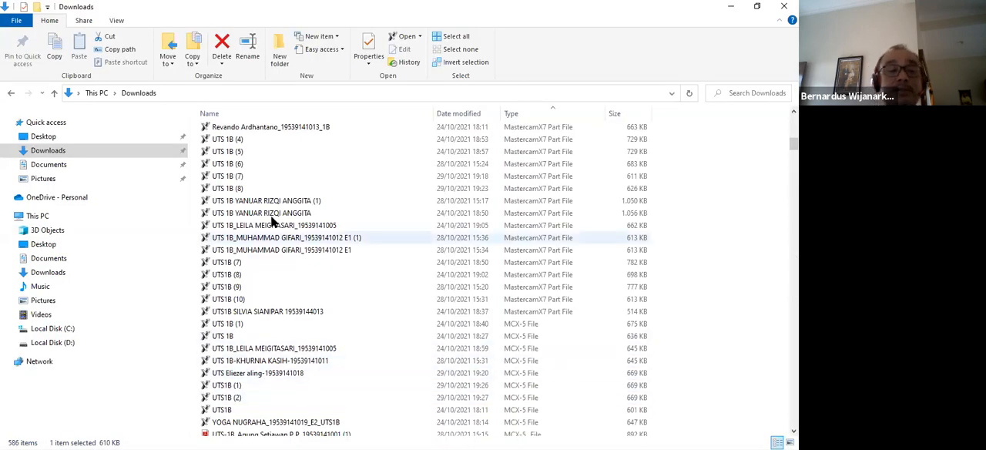
pyautogui.scroll(-3, 221, 214)
pyautogui.scroll(-2, 221, 214)
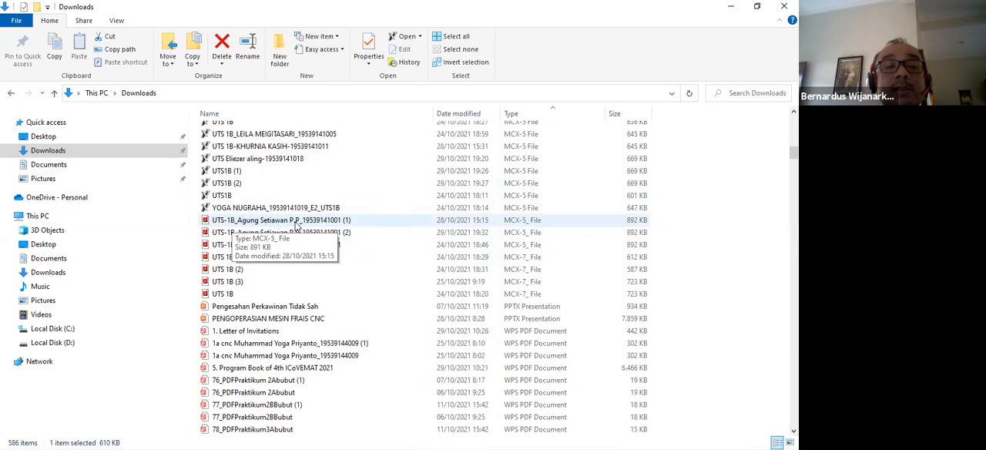
pyautogui.doubleClick(293, 221)
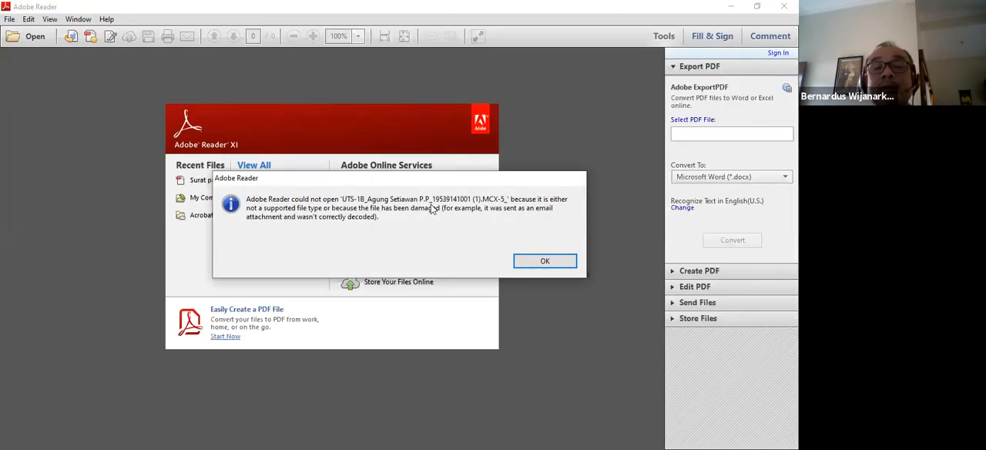
# Dismiss the file error, decline making Adobe Reader the default PDF application, and close the program.
pyautogui.press('Return')
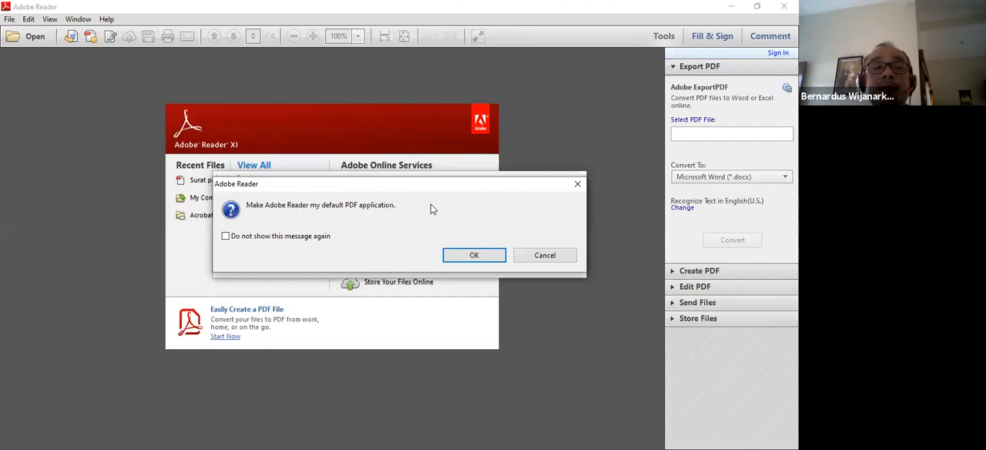
pyautogui.click(534, 257)
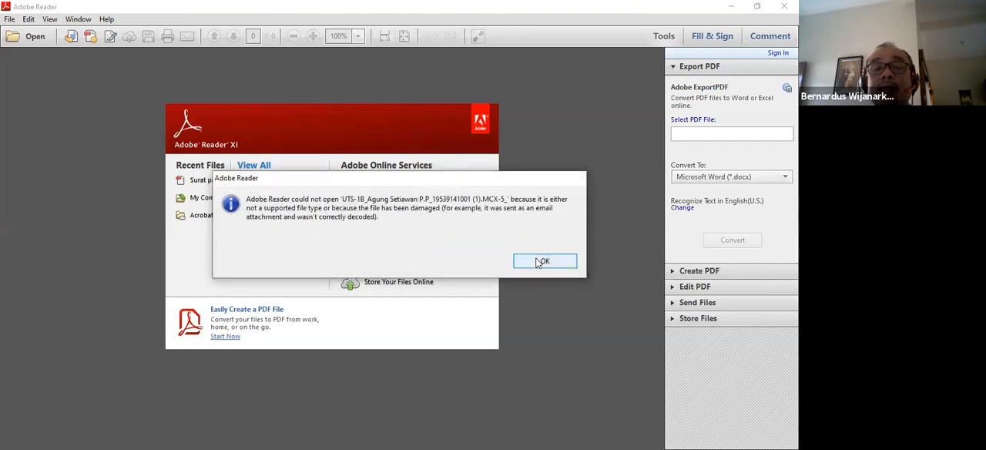
pyautogui.click(541, 261)
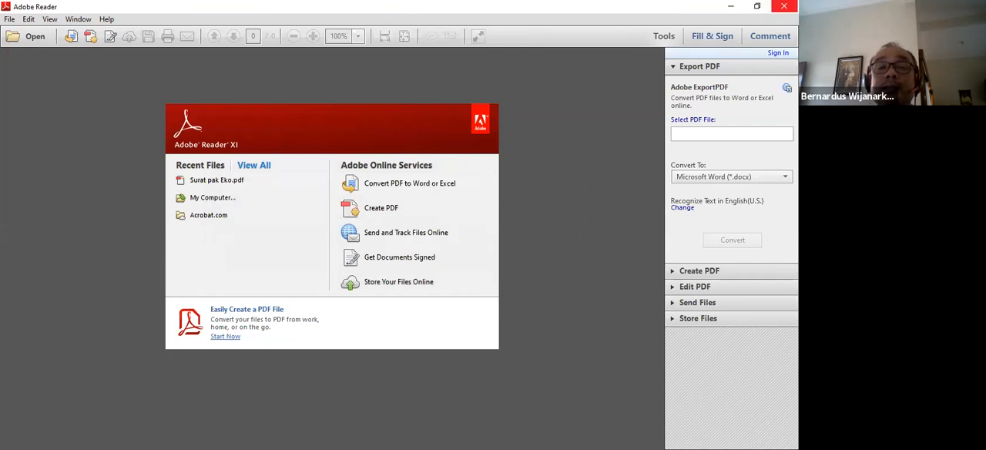
pyautogui.click(785, 7)
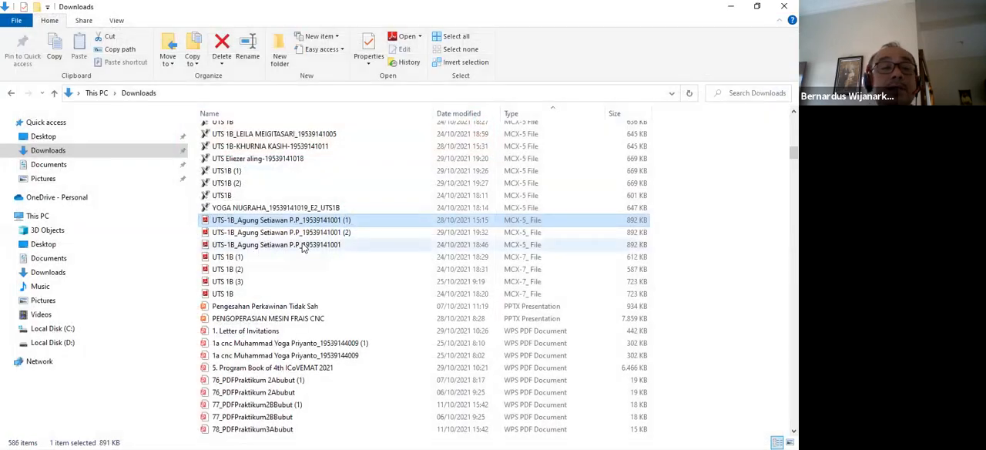
# Look through the UTS exam and Tugas assignment files from last month in the Downloads folder.
pyautogui.scroll(3, 263, 202)
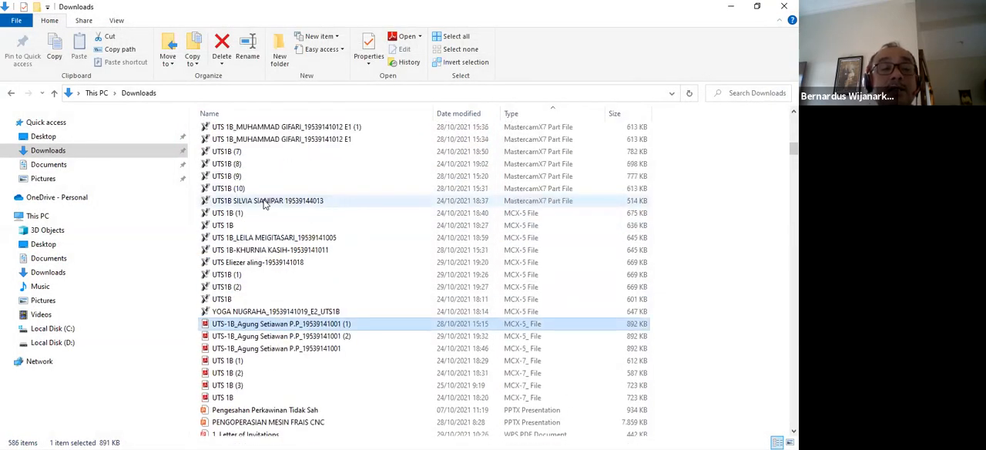
pyautogui.scroll(1, 263, 202)
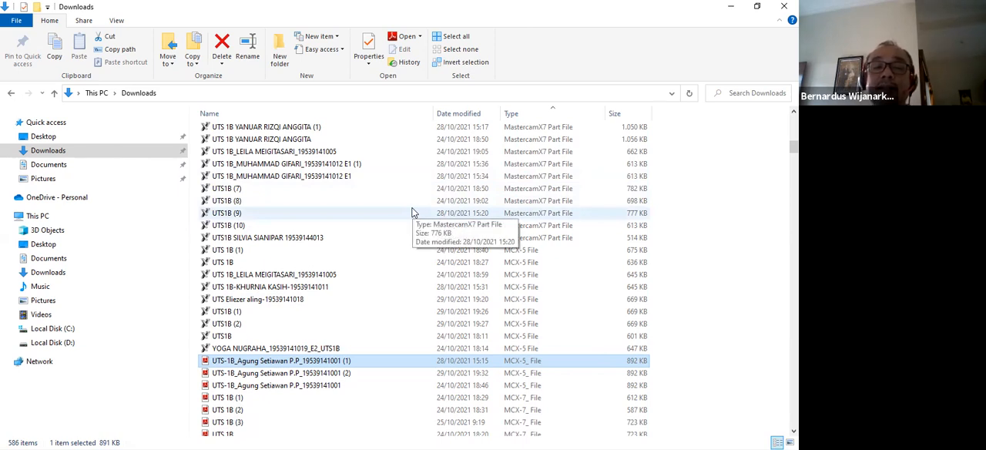
pyautogui.scroll(-7, 409, 224)
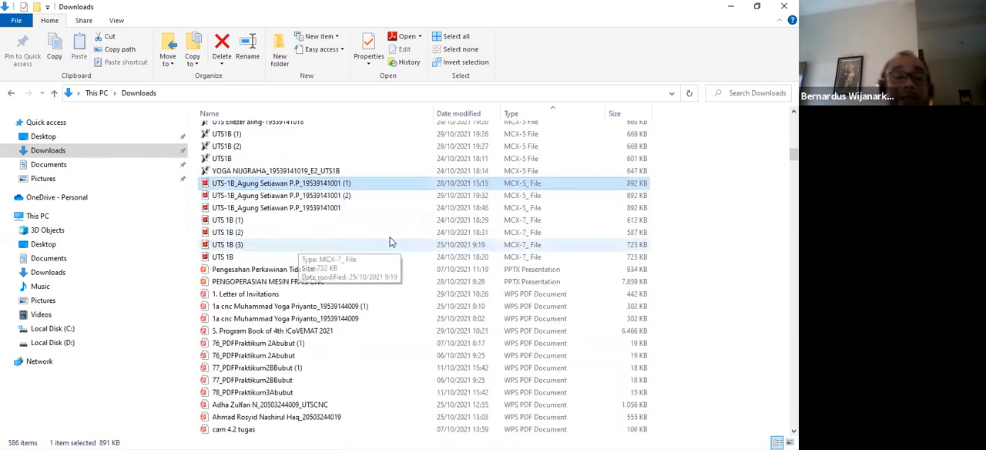
pyautogui.scroll(-5, 289, 229)
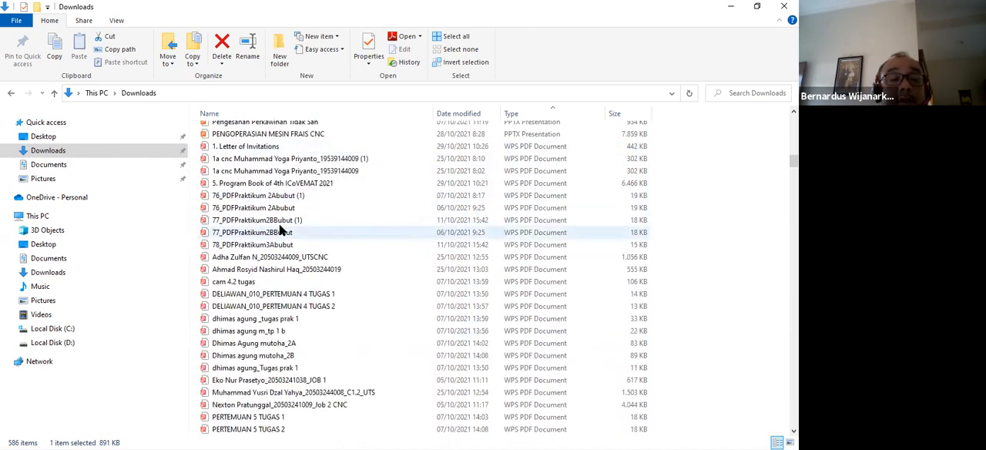
pyautogui.scroll(-3, 258, 216)
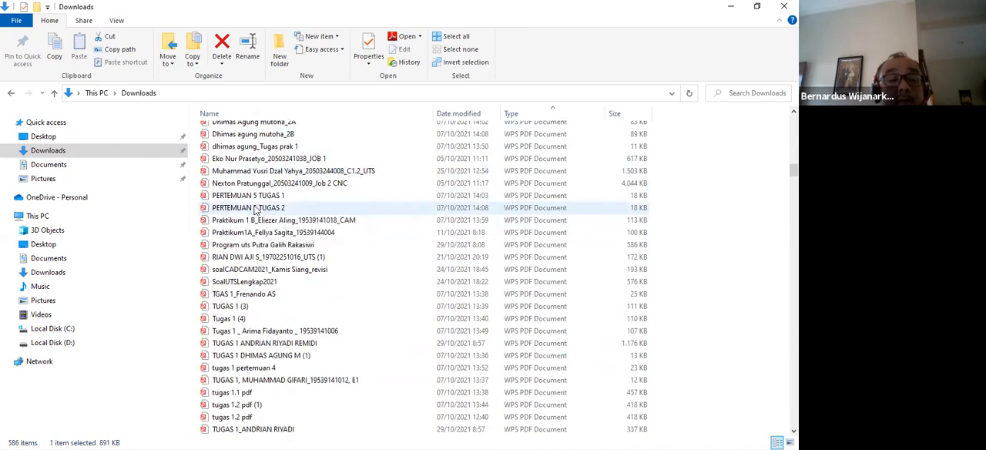
pyautogui.scroll(-2, 262, 210)
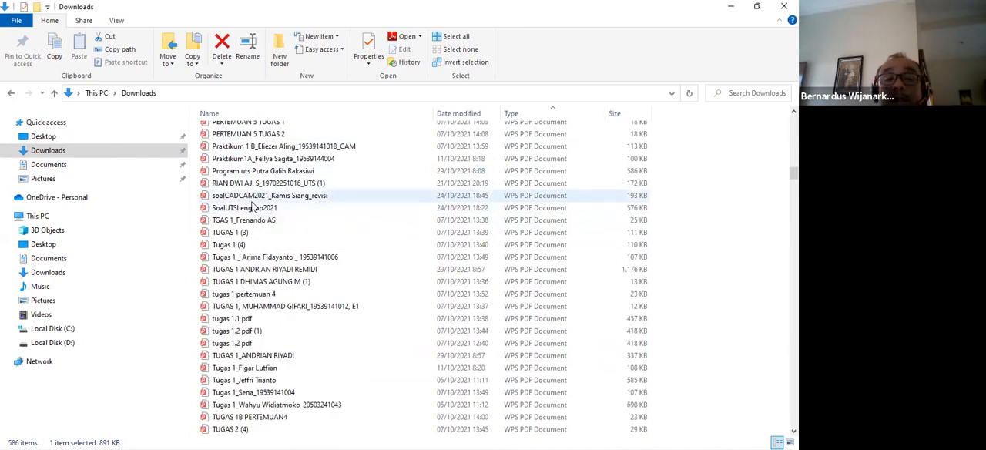
pyautogui.scroll(-4, 254, 206)
pyautogui.scroll(-15, 255, 208)
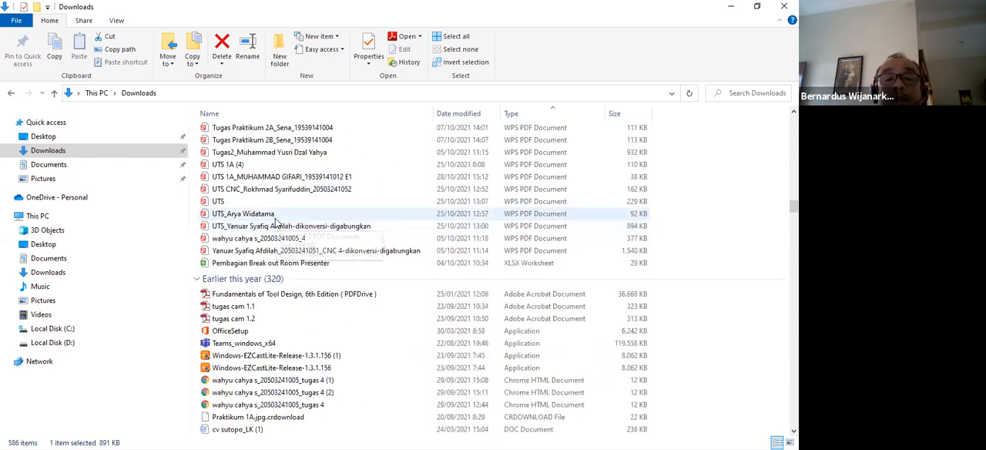
pyautogui.scroll(-6, 276, 224)
pyautogui.scroll(10, 274, 220)
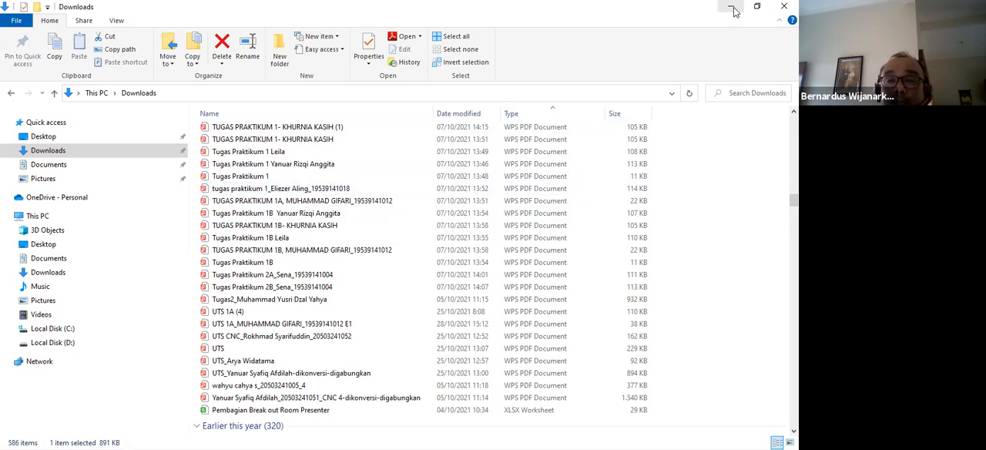
# Minimize the Downloads window to show the desktop and bring up the taskbar.
pyautogui.click(698, 11)
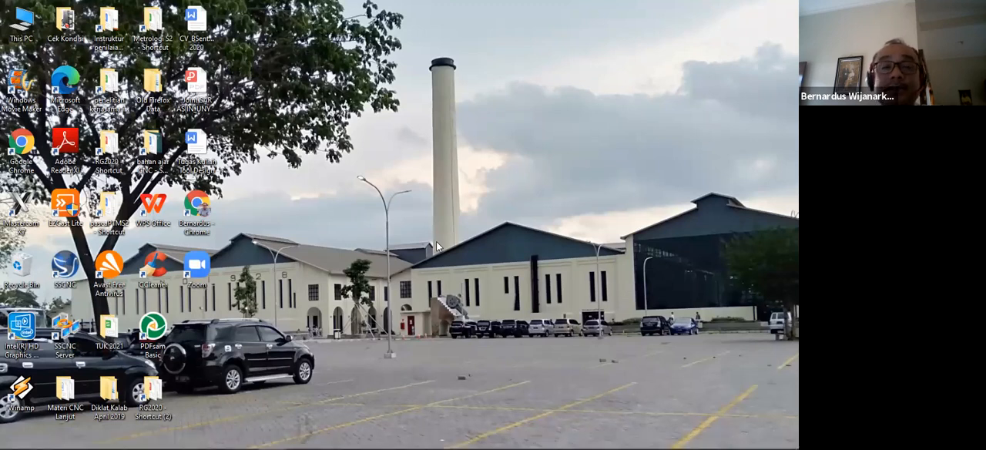
pyautogui.moveTo(302, 433)
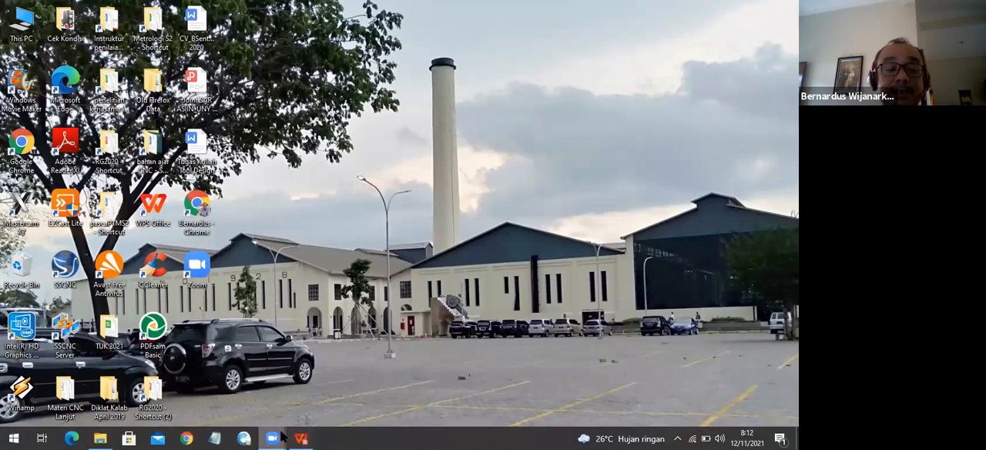
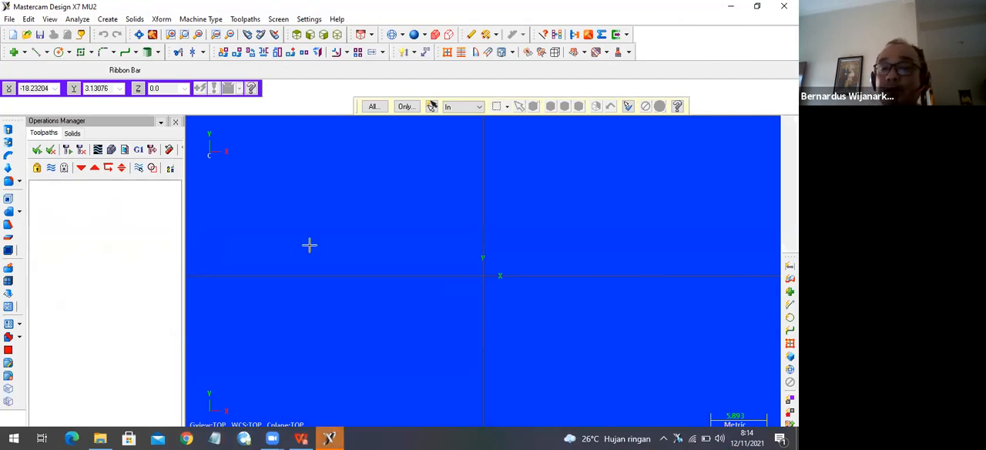
# Open the taskbar settings, switch automatic hiding in desktop mode off and back on, and close the settings.
pyautogui.moveTo(301, 437)
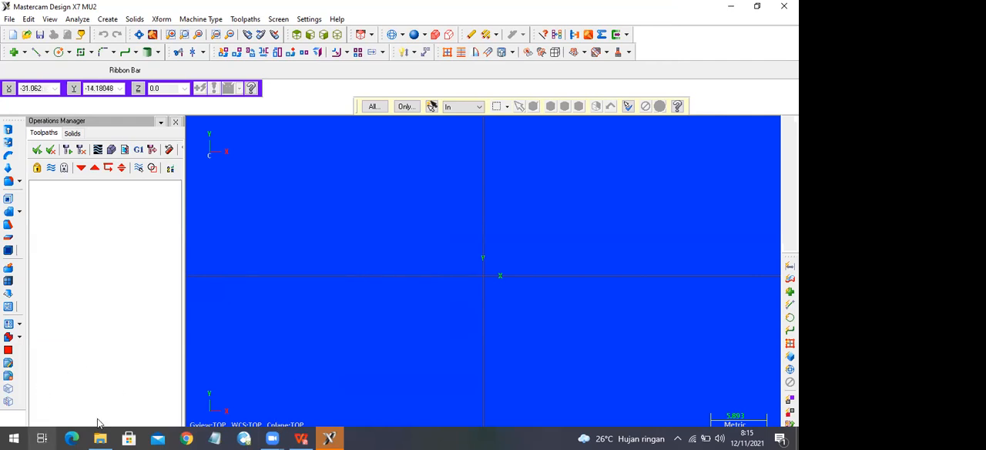
pyautogui.rightClick(435, 437)
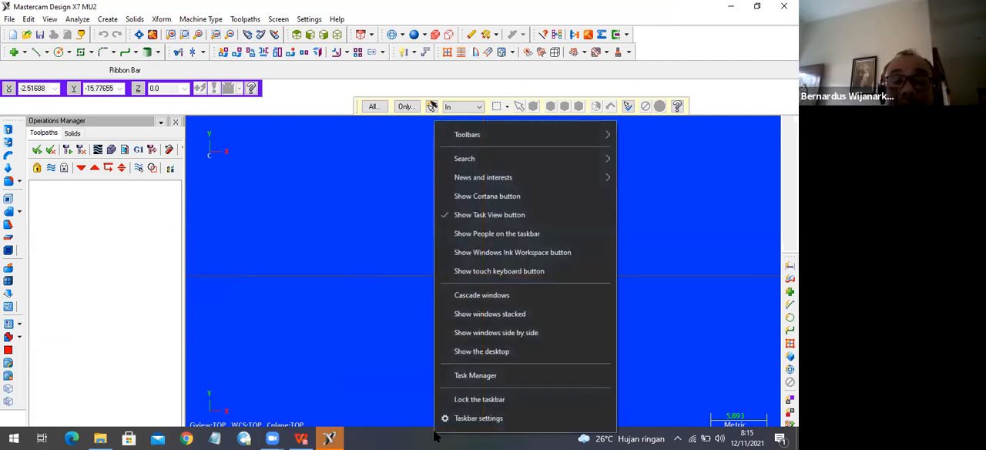
pyautogui.click(470, 418)
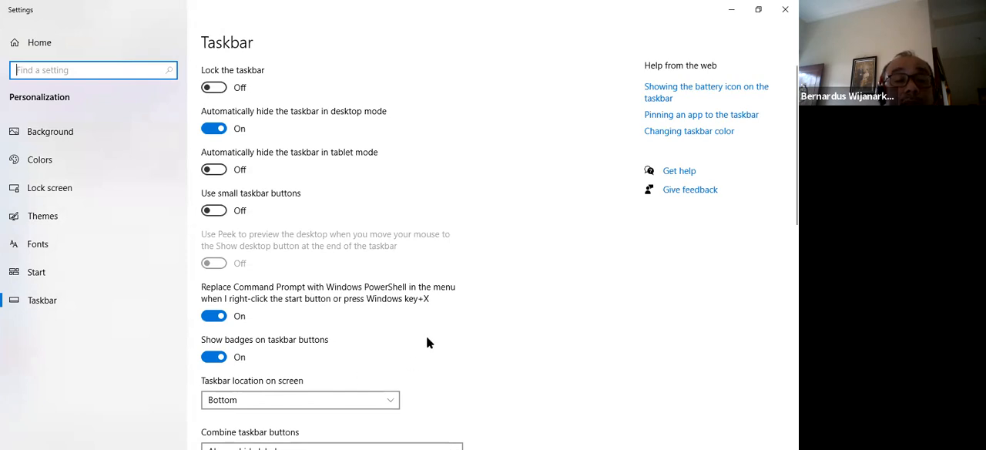
pyautogui.scroll(-3, 428, 339)
pyautogui.scroll(3, 429, 340)
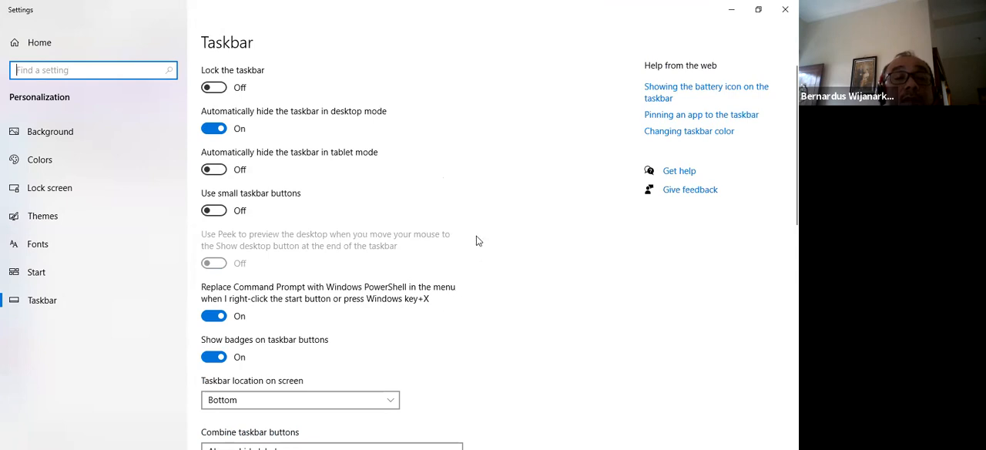
pyautogui.click(218, 131)
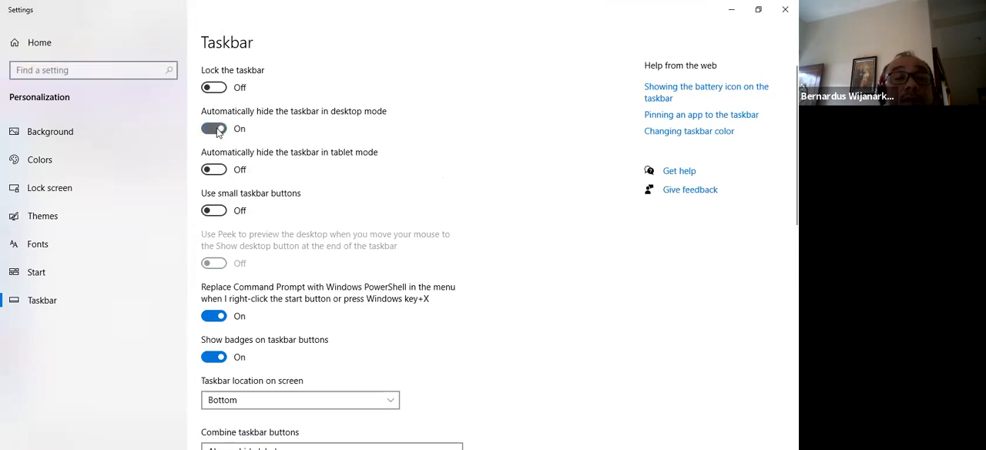
pyautogui.click(217, 131)
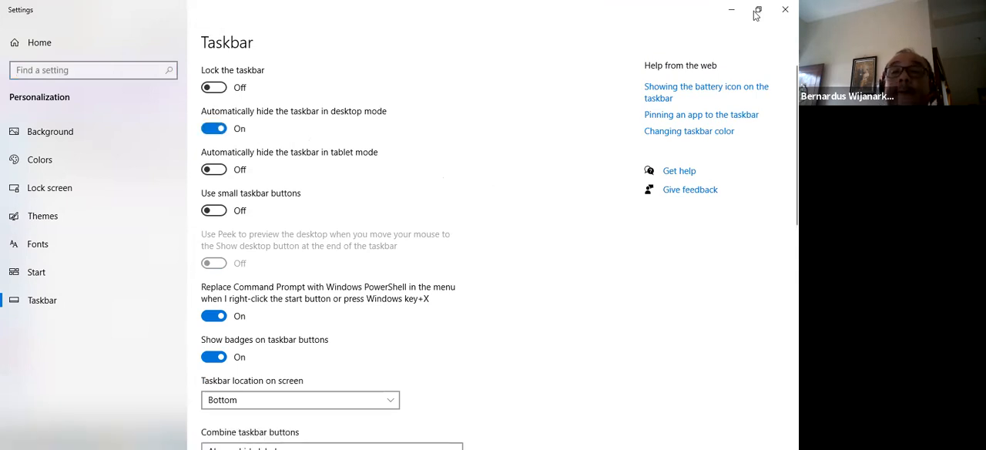
pyautogui.click(784, 10)
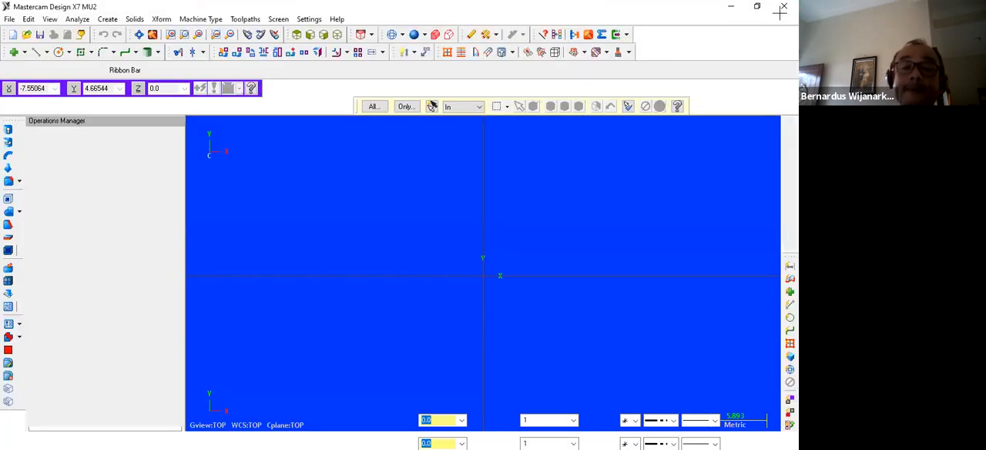
# Set the line style to solid and draw a line from the origin to 0,10.
pyautogui.click(672, 443)
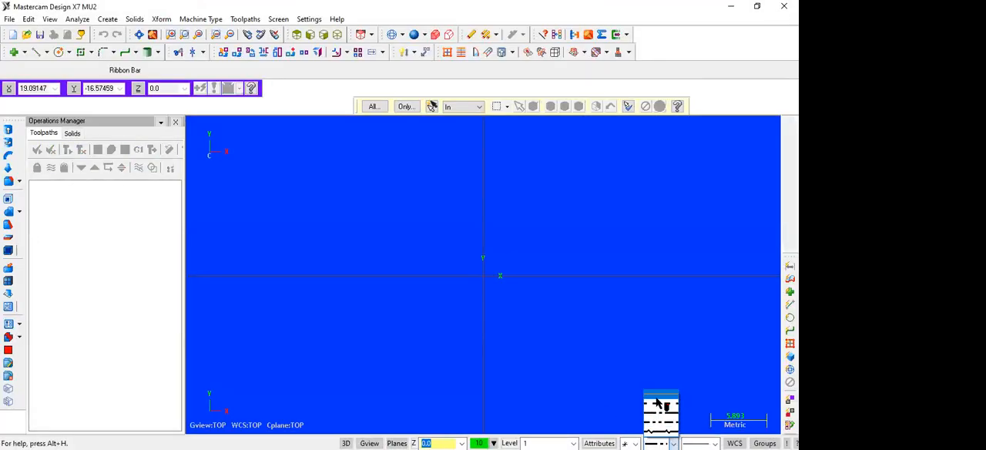
pyautogui.click(657, 403)
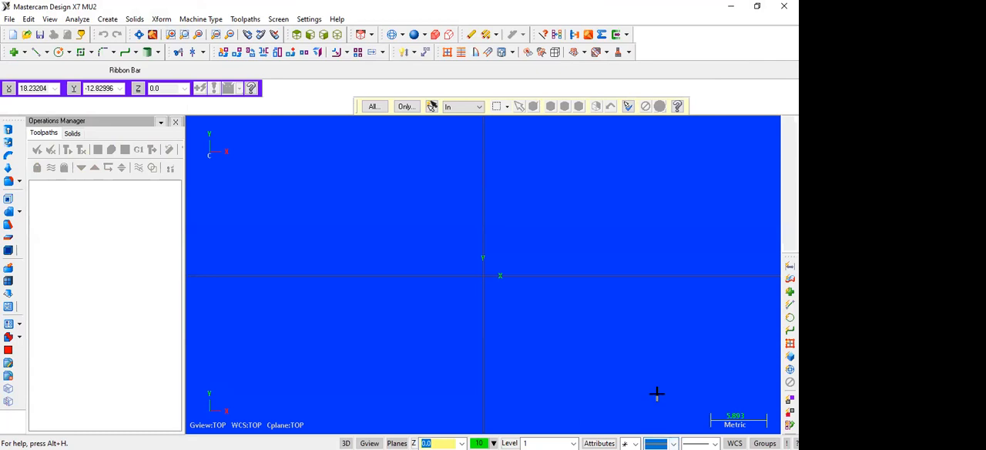
pyautogui.click(35, 53)
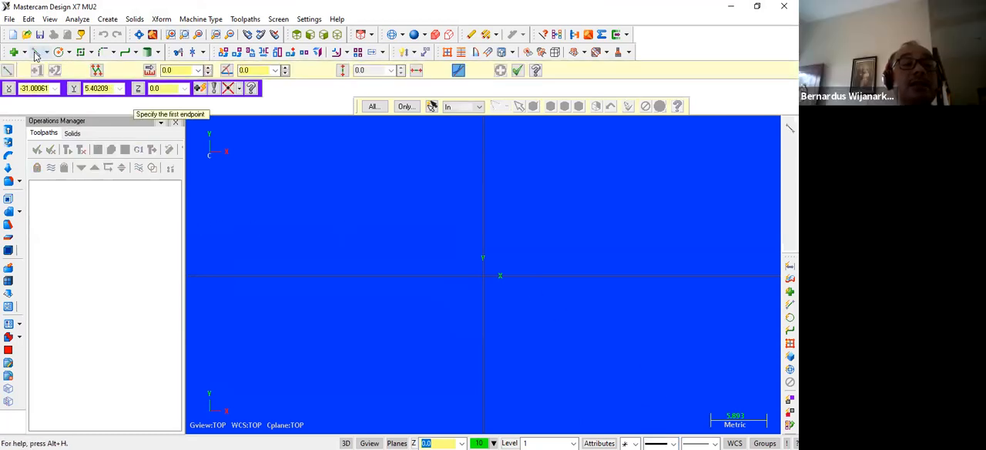
pyautogui.click(483, 275)
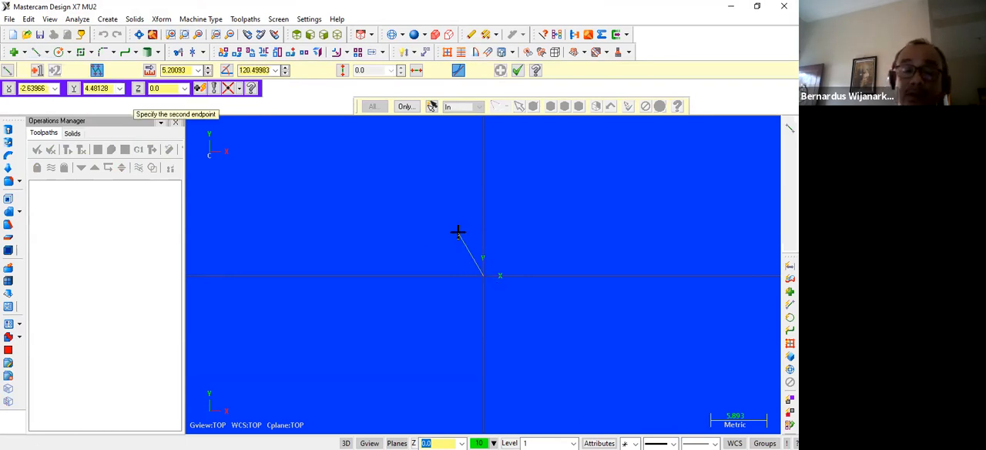
pyautogui.write('0,10')
pyautogui.press('Return')
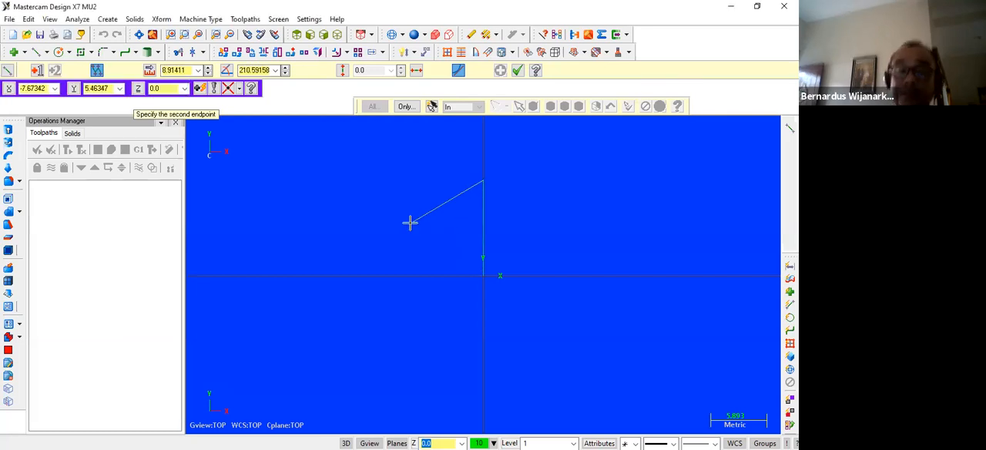
# Continue the profile with line segments to -7,10 and down to -7,8.
pyautogui.press('space')
pyautogui.write('-7,10')
pyautogui.press('Return')
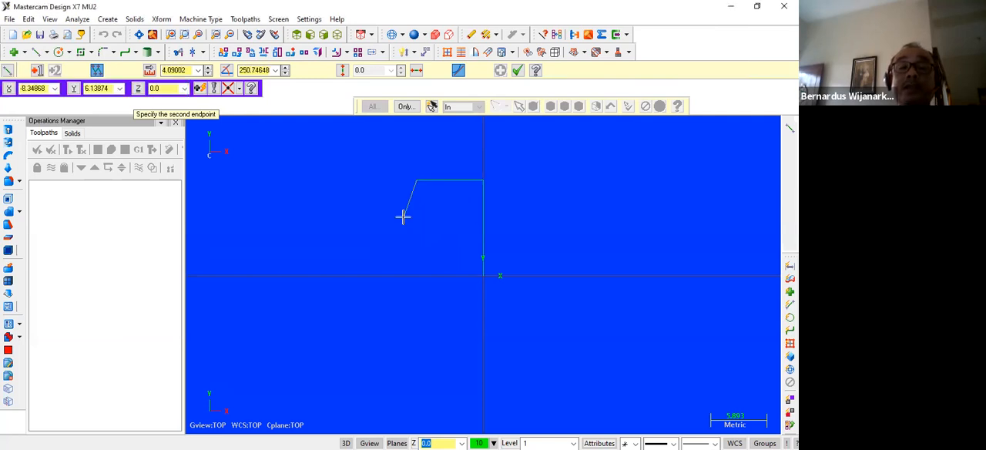
pyautogui.press('space')
pyautogui.write('-7')
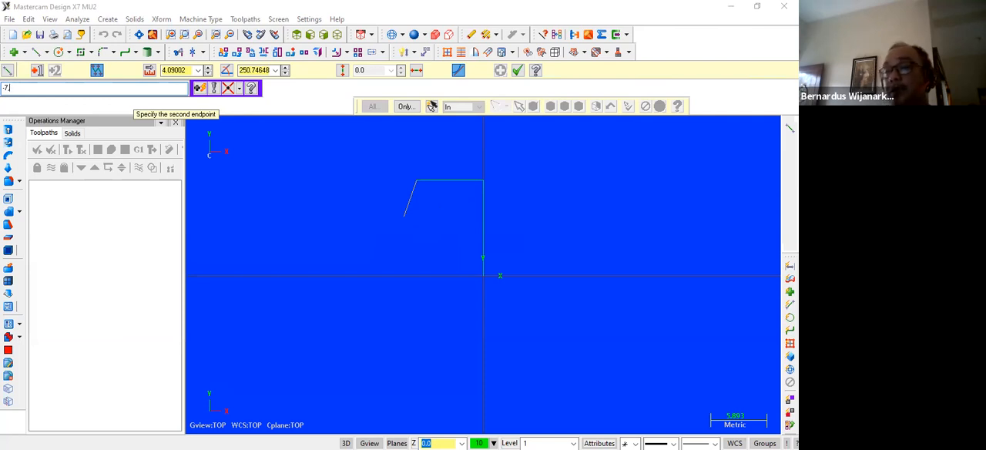
pyautogui.write('.8')
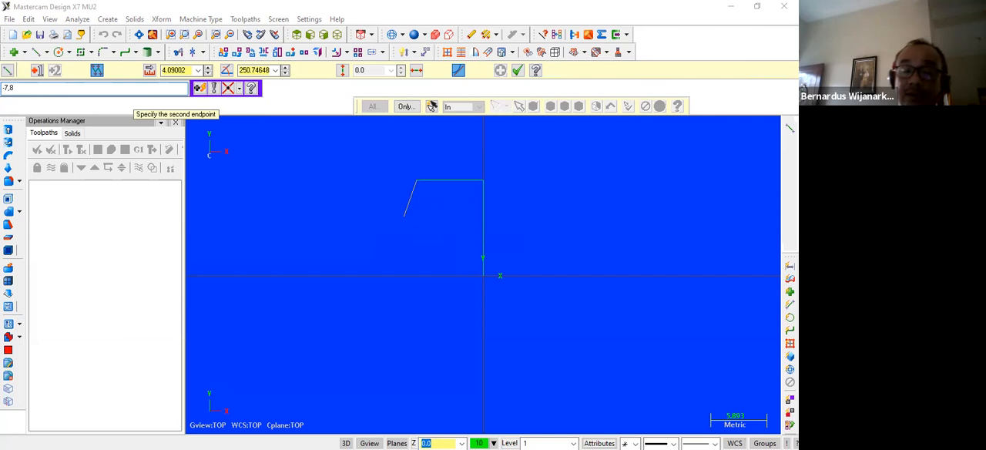
pyautogui.press('Return')
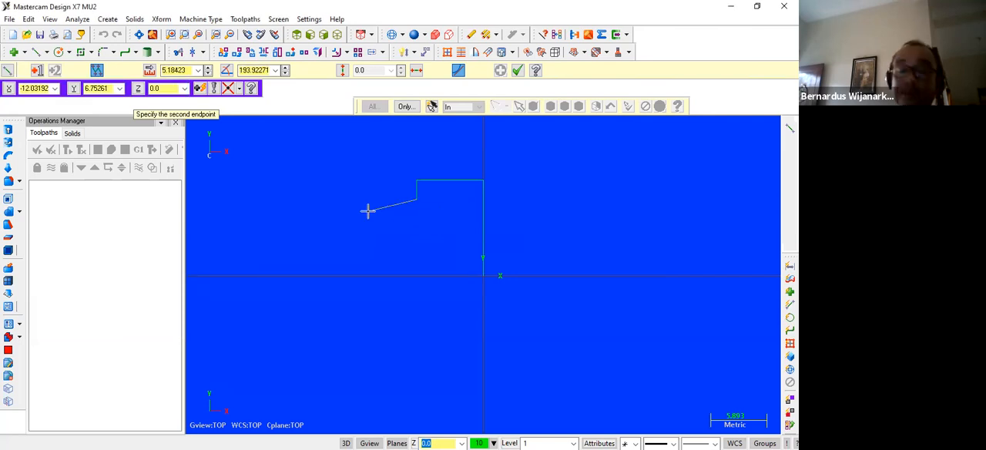
# Continue the profile with line segments to -10,8 and up to -10,15.
pyautogui.write('-10,8')
pyautogui.press('Return')
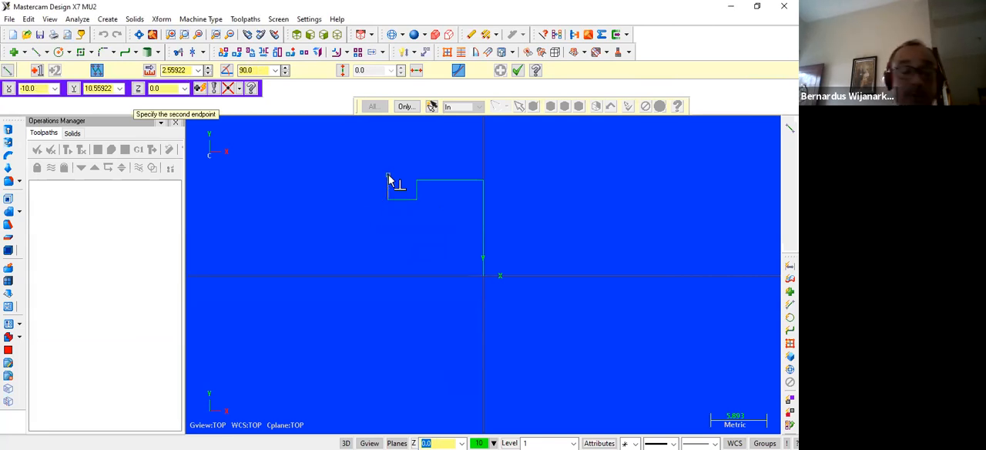
pyautogui.press('space')
pyautogui.write('-10')
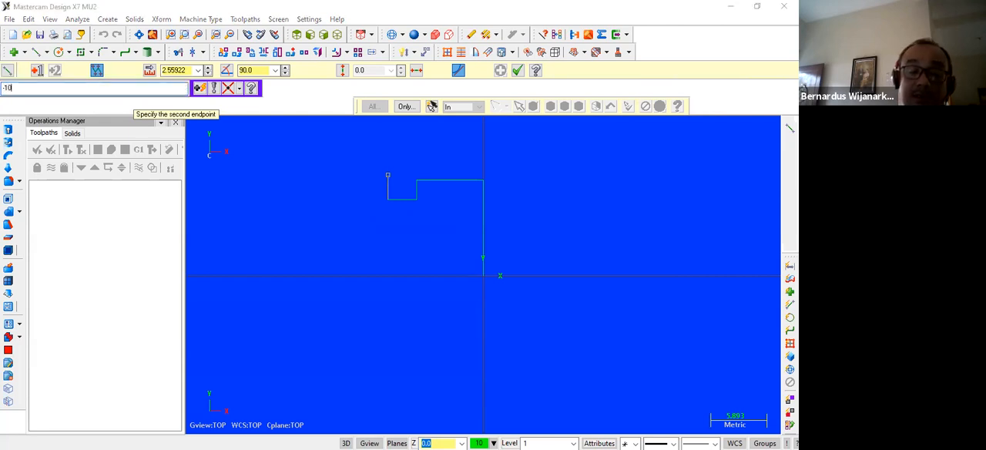
pyautogui.write(',15')
pyautogui.press('Return')
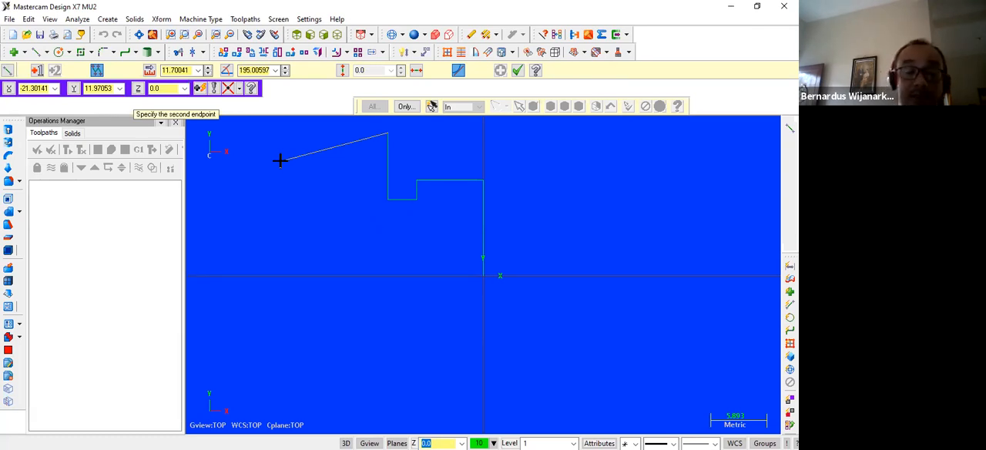
# Draw the next horizontal profile segment to -25,15 and end the line chain.
pyautogui.press('space')
pyautogui.write('-25,15')
pyautogui.press('Return')
pyautogui.scroll(-3, 347, 216)
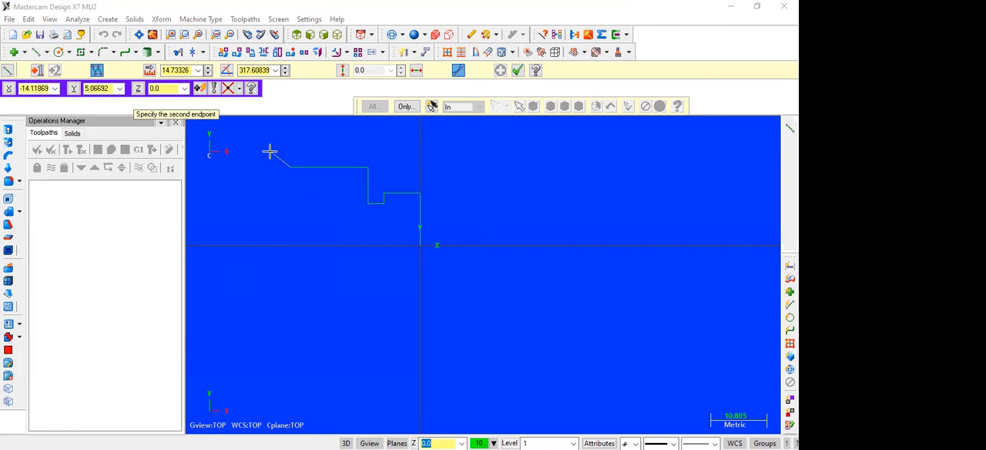
pyautogui.rightClick(311, 208)
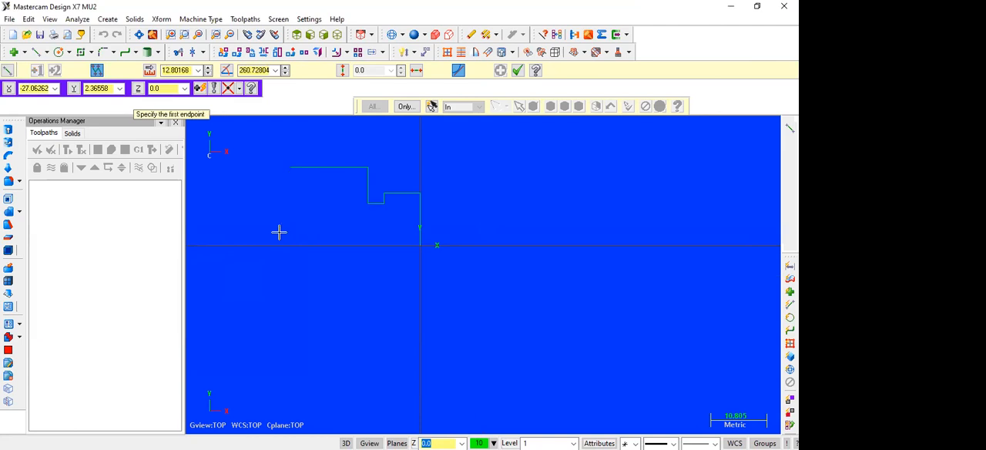
pyautogui.press('Escape')
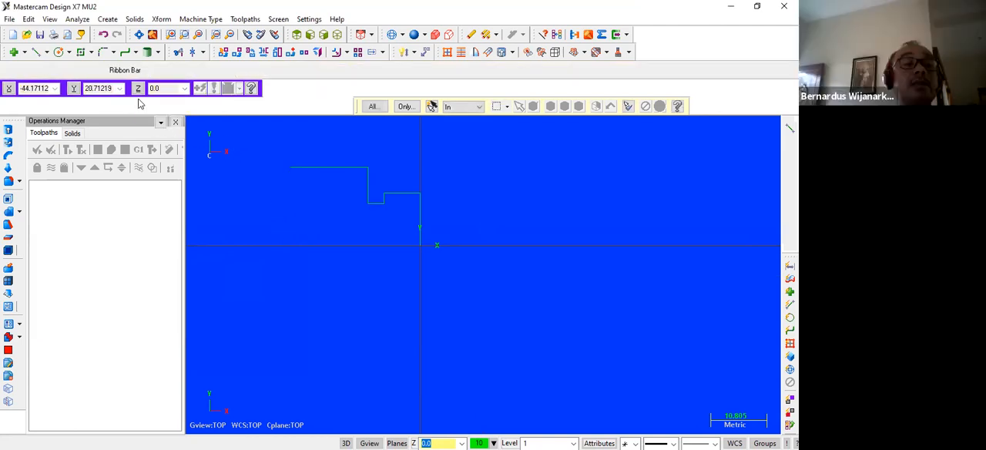
# Start a new line at the profile's open end and draw it up to -25,25.
pyautogui.click(35, 53)
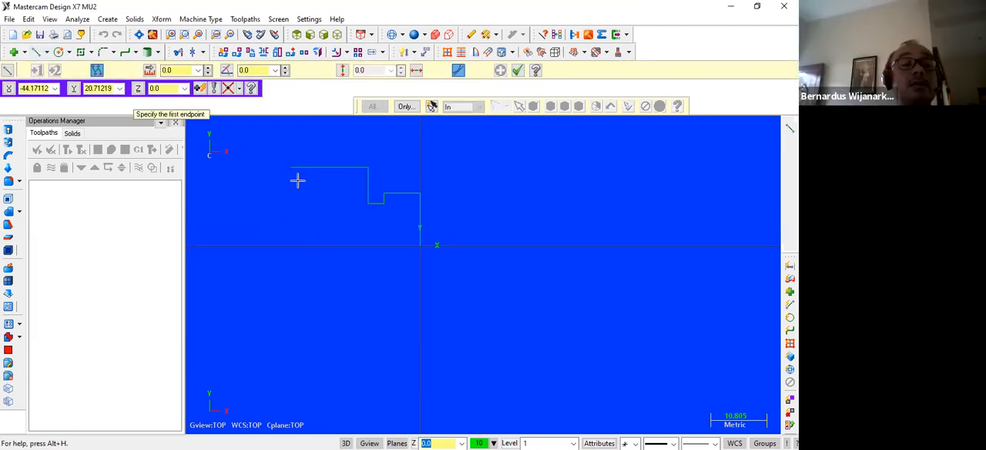
pyautogui.click(292, 157)
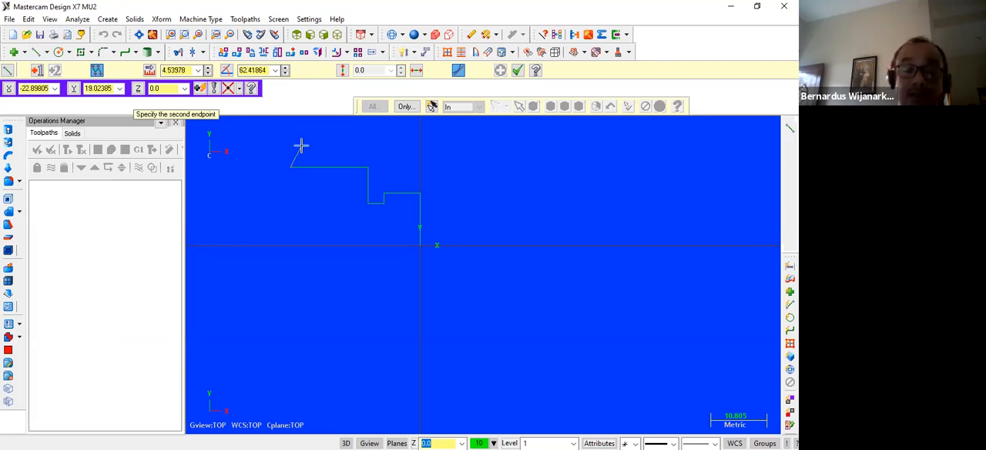
pyautogui.write('-25,25')
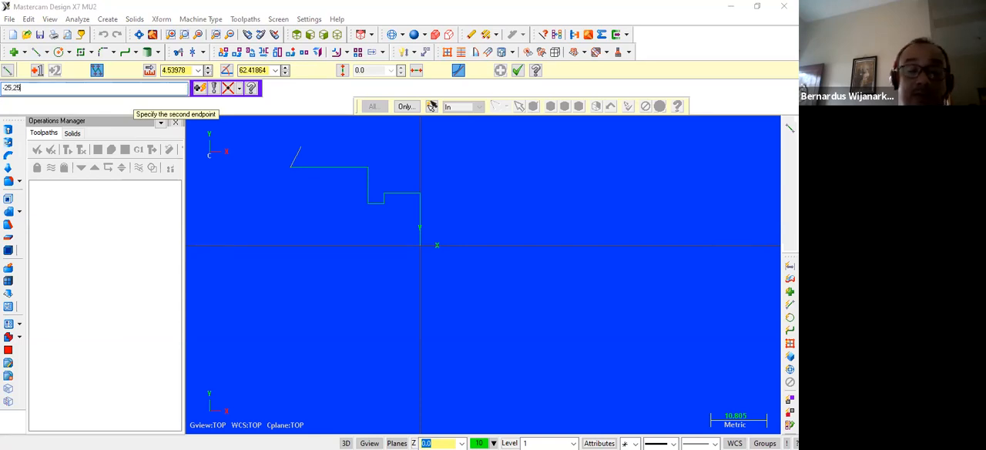
pyautogui.press('Return')
# Extend the profile with line segments to -37,25 and down to -37,23.
pyautogui.scroll(1, 296, 168)
pyautogui.scroll(-4, 300, 169)
pyautogui.scroll(-3, 322, 189)
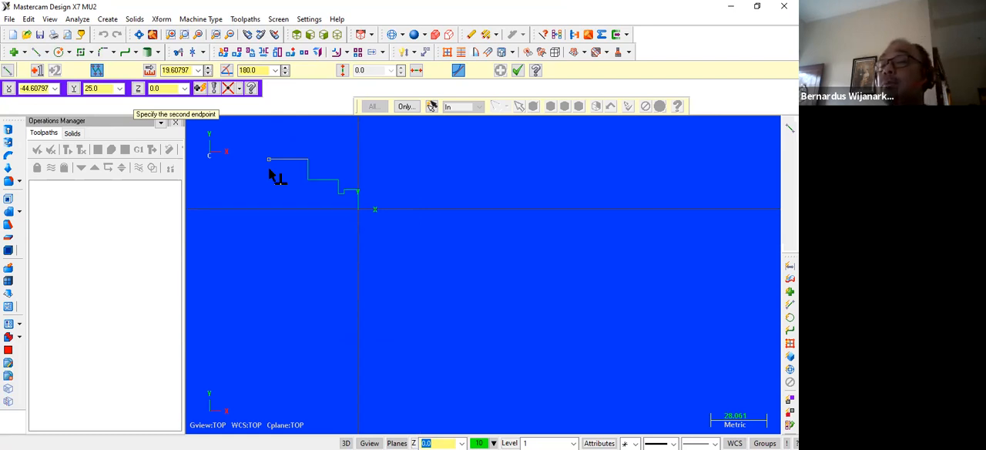
pyautogui.press('space')
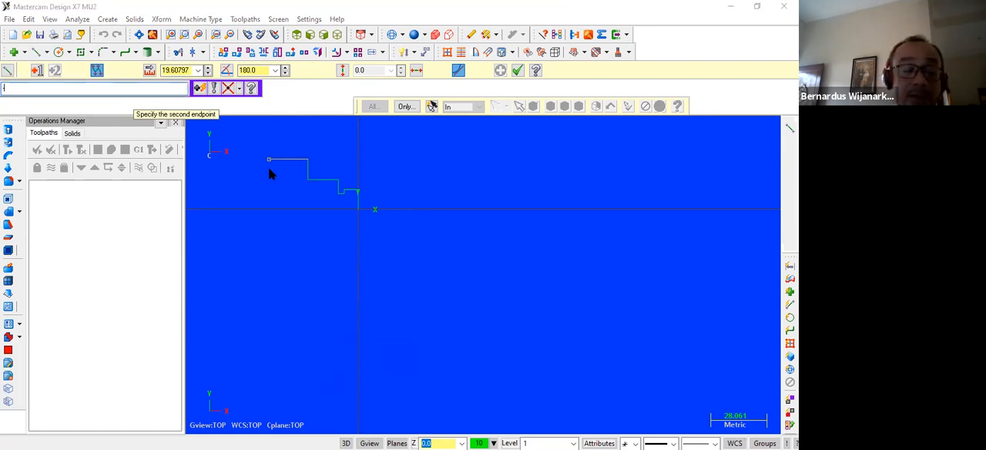
pyautogui.write('-37.25')
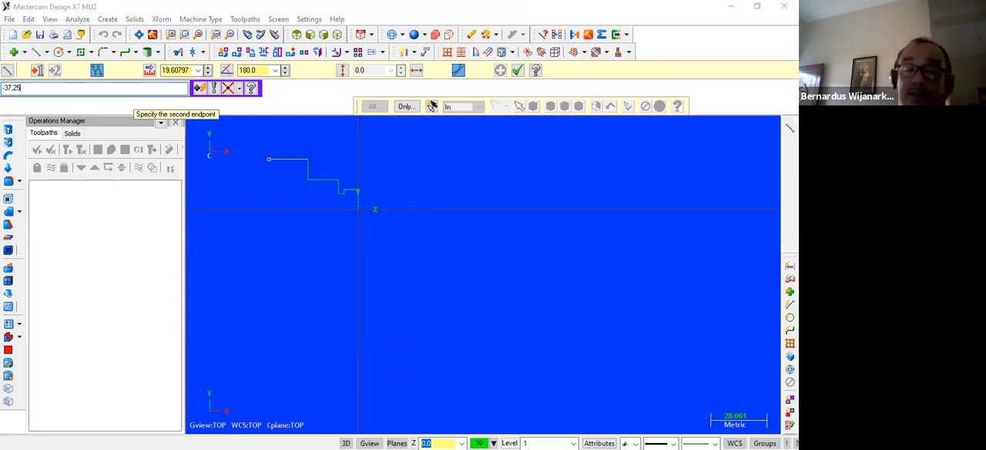
pyautogui.press('Return')
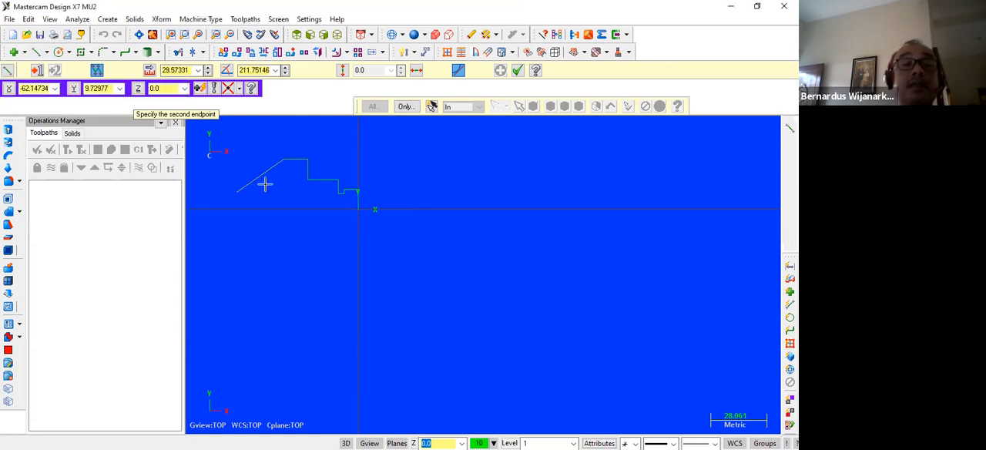
pyautogui.scroll(3, 266, 184)
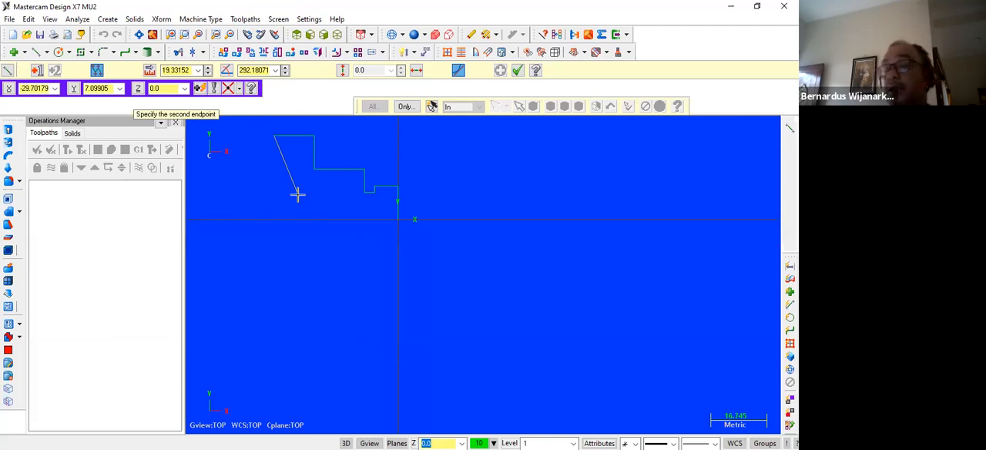
pyautogui.press('space')
pyautogui.write('-37.23')
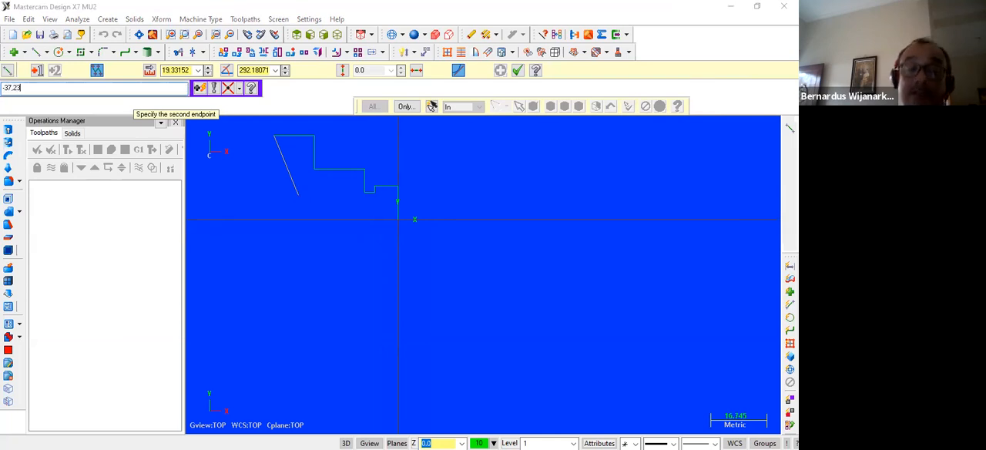
pyautogui.press('Return')
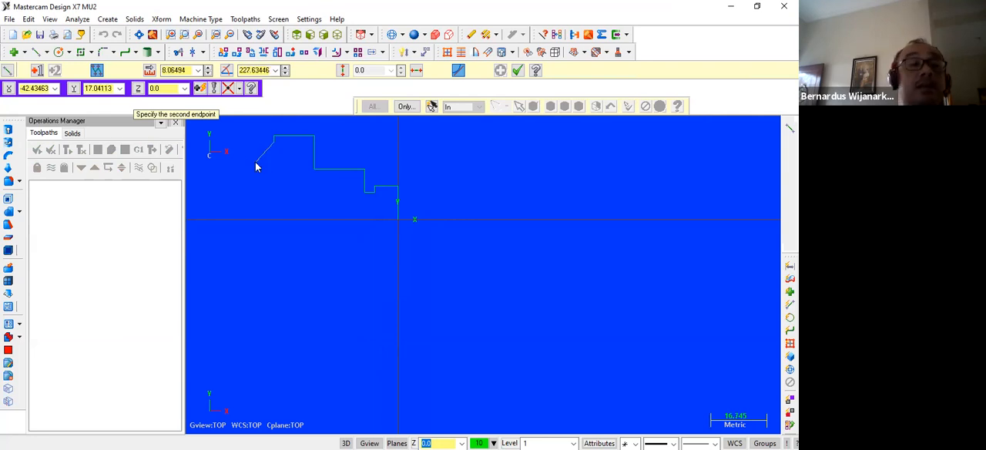
# Continue the profile with line segments to -40,23 and up to -40,30.
pyautogui.press('space')
pyautogui.write('-40.23')
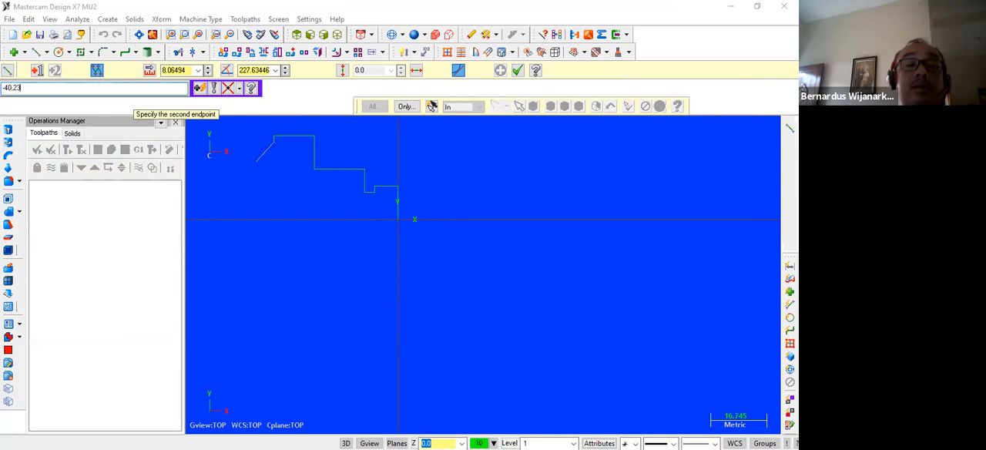
pyautogui.press('Return')
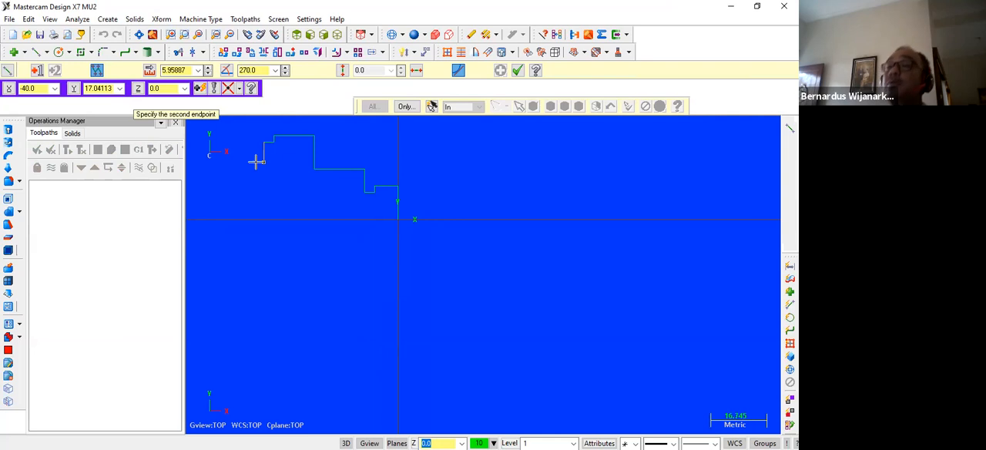
pyautogui.write('-40,30')
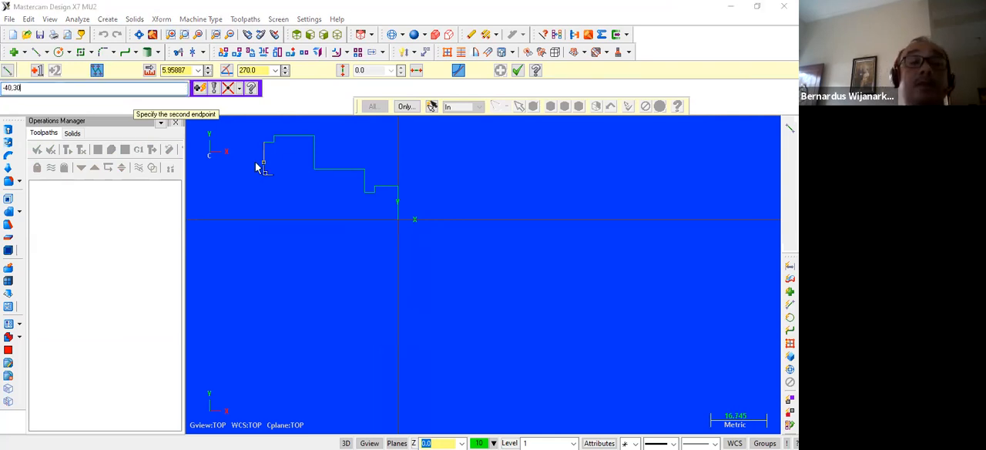
pyautogui.press('Return')
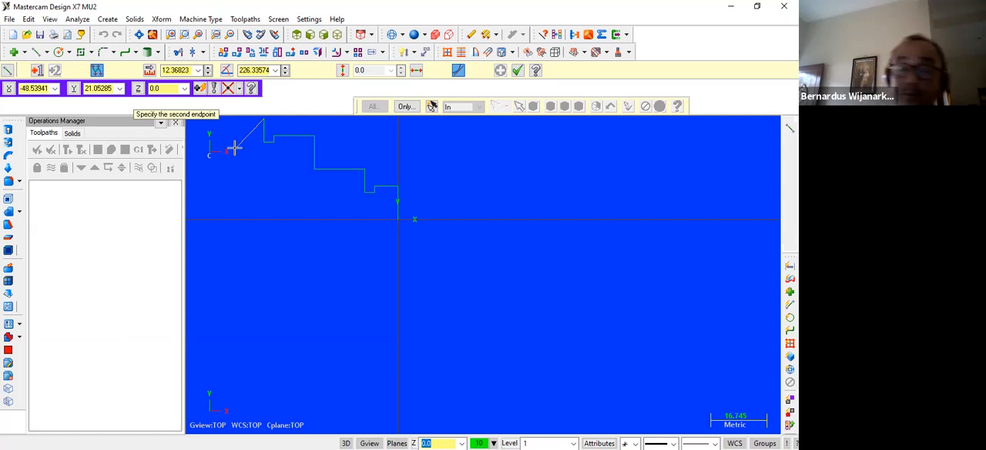
# Extend the profile with a horizontal line to -55,30 and a vertical line up to -55,35.
pyautogui.write('-55,30')
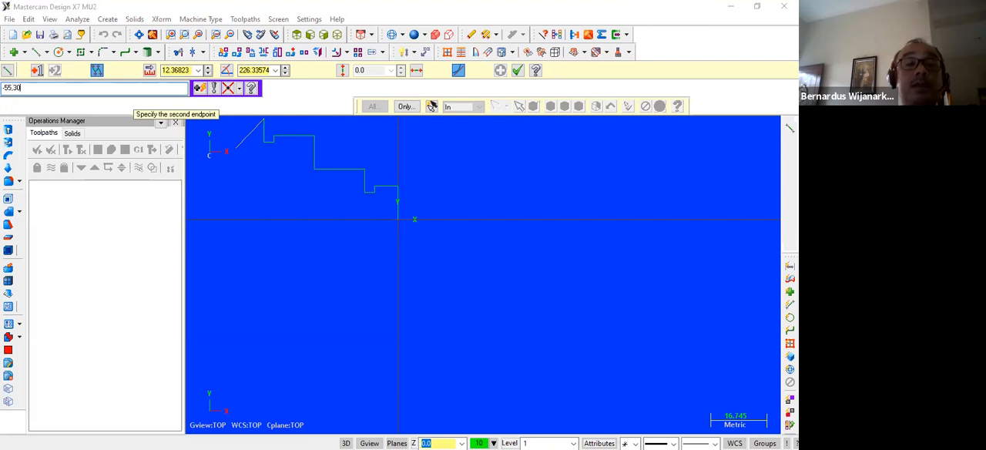
pyautogui.press('Return')
pyautogui.scroll(-1, 248, 191)
pyautogui.scroll(-1, 248, 191)
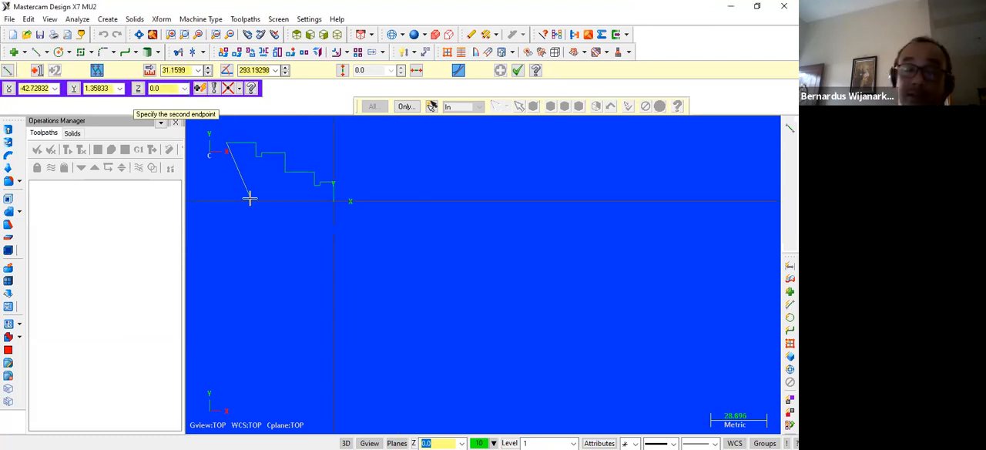
pyautogui.write('-')
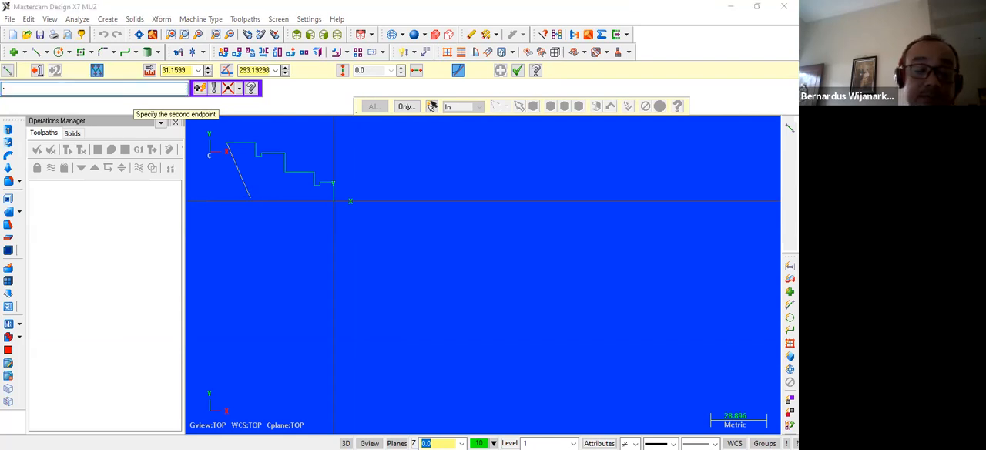
pyautogui.write('55.3')
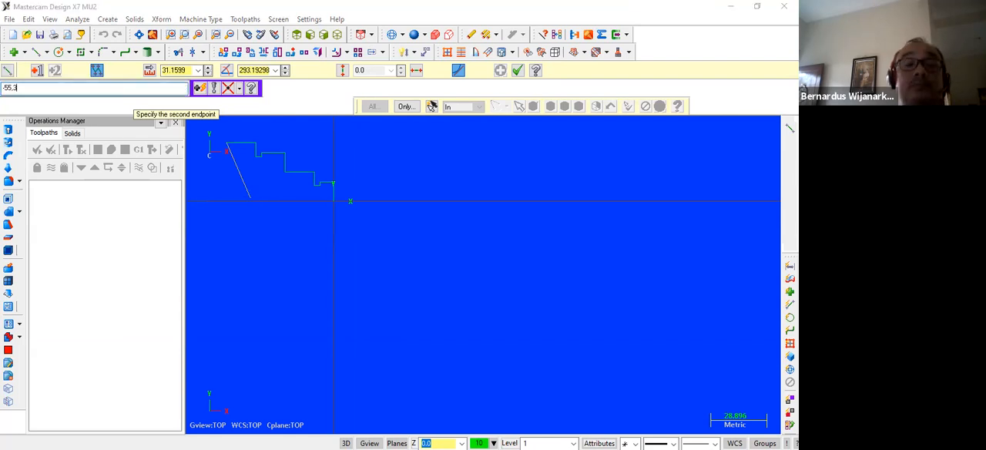
pyautogui.press('Return')
pyautogui.click(341, 434)
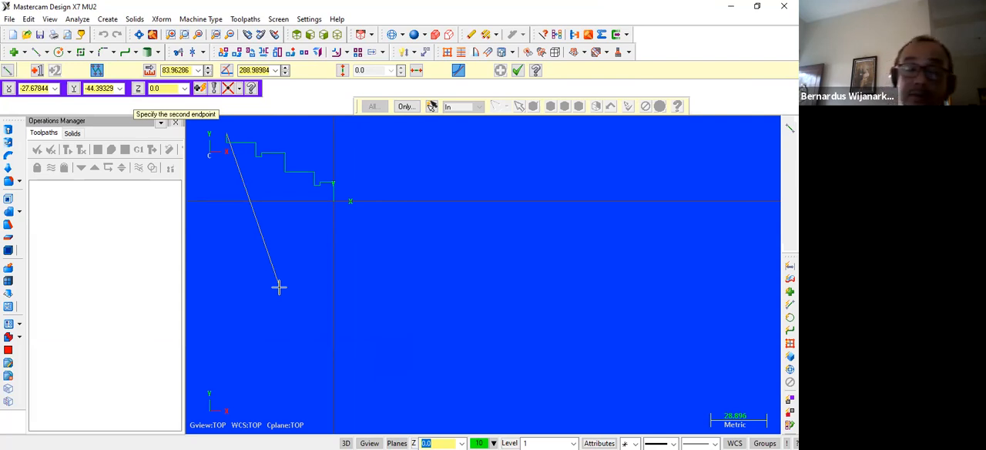
# Draw the long horizontal line to -140,35, drop it down to -140,0 and end the line chain.
pyautogui.write('-140,35')
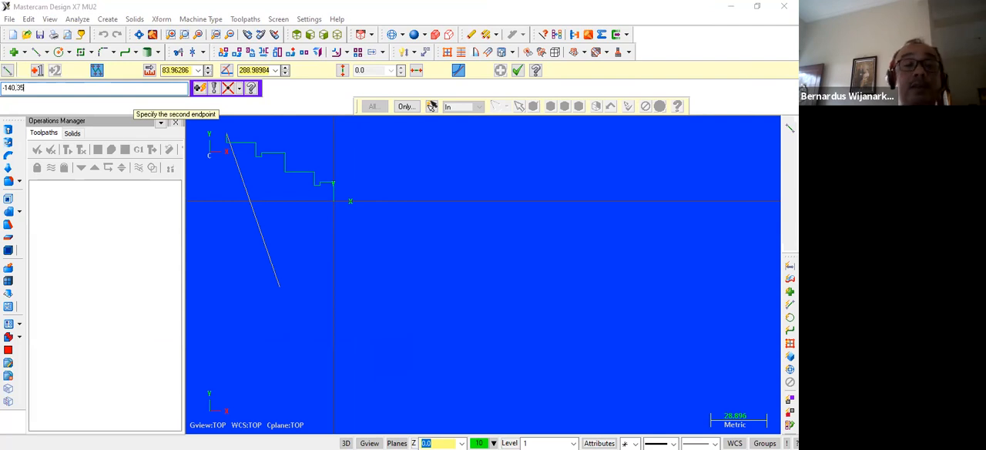
pyautogui.press('Return')
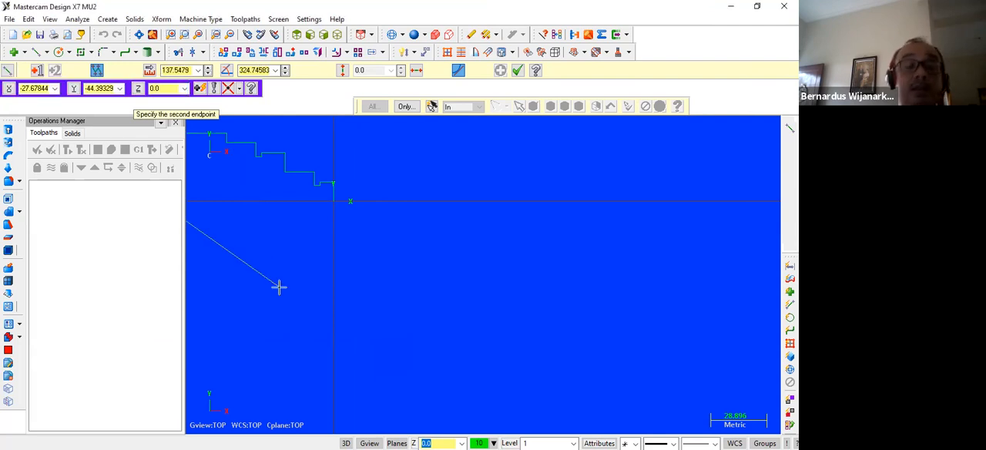
pyautogui.write('-140,0')
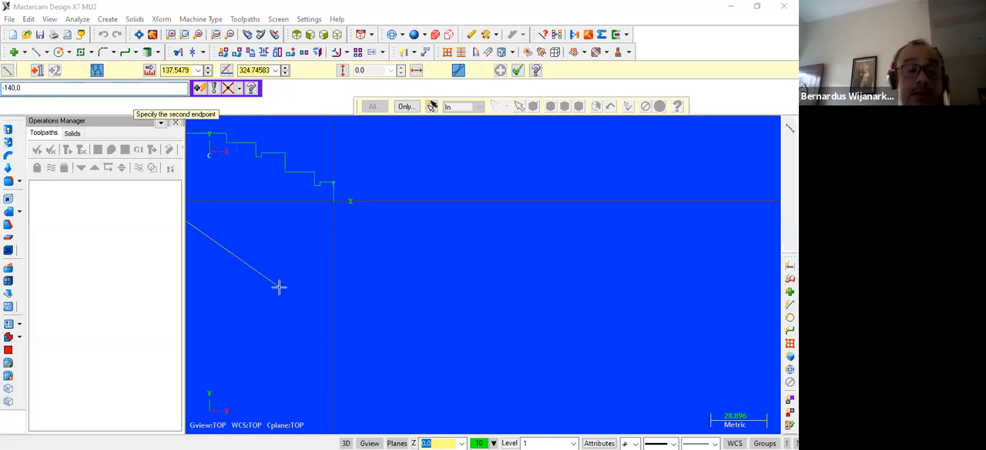
pyautogui.press('Return')
pyautogui.press('Escape')
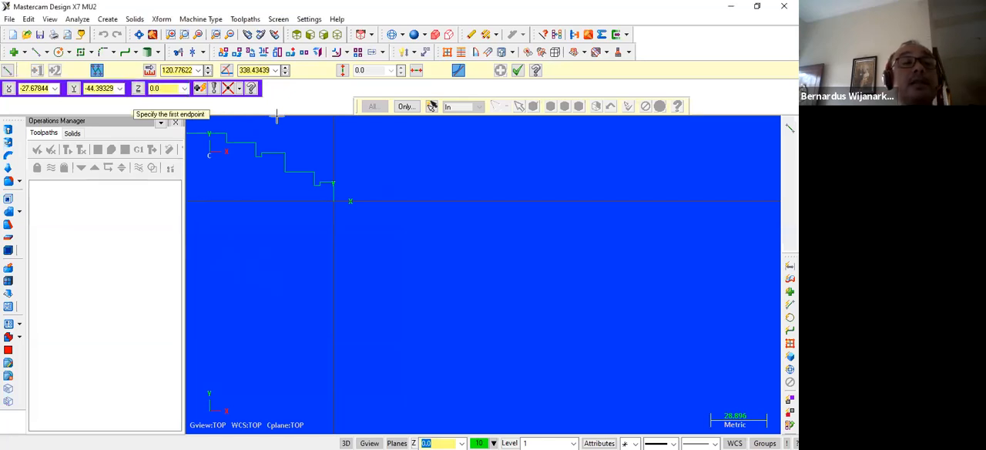
# Fit the whole profile in view, examine the grooves and steps near the origin up close, and leave the line command.
pyautogui.click(138, 35)
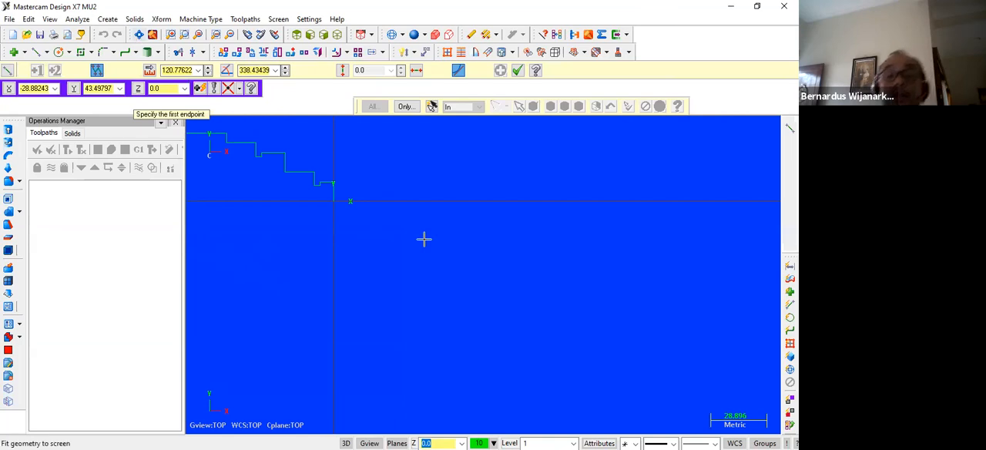
pyautogui.scroll(-5, 425, 233)
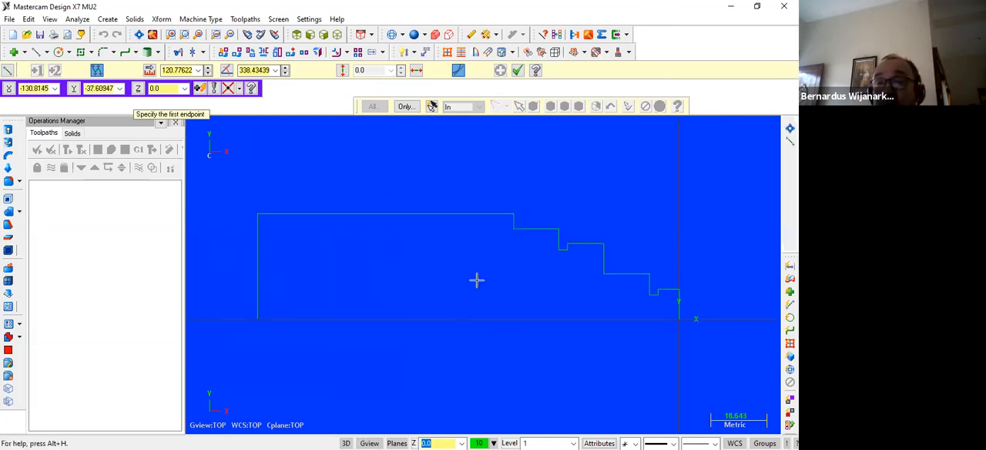
pyautogui.scroll(3, 510, 300)
pyautogui.press('Right')
pyautogui.press('Right')
pyautogui.press('Right')
pyautogui.press('Right')
pyautogui.scroll(-2, 482, 292)
pyautogui.scroll(4, 481, 292)
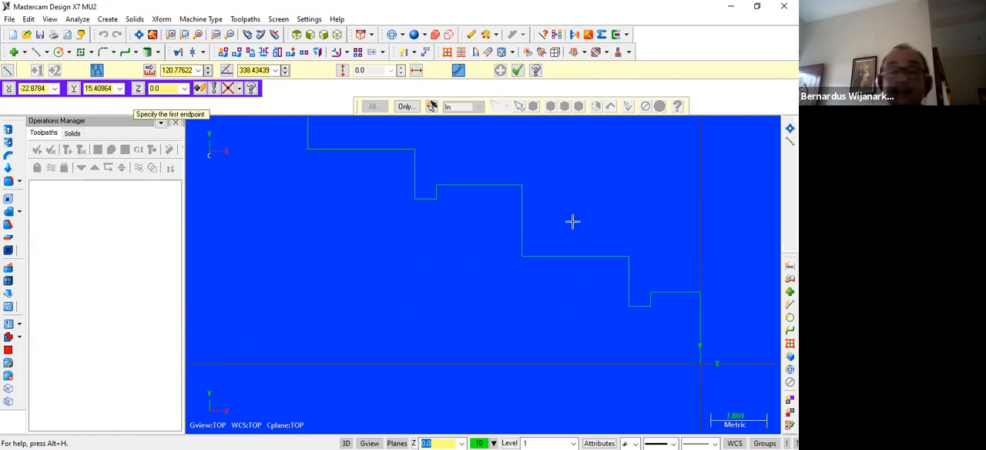
pyautogui.press('Escape')
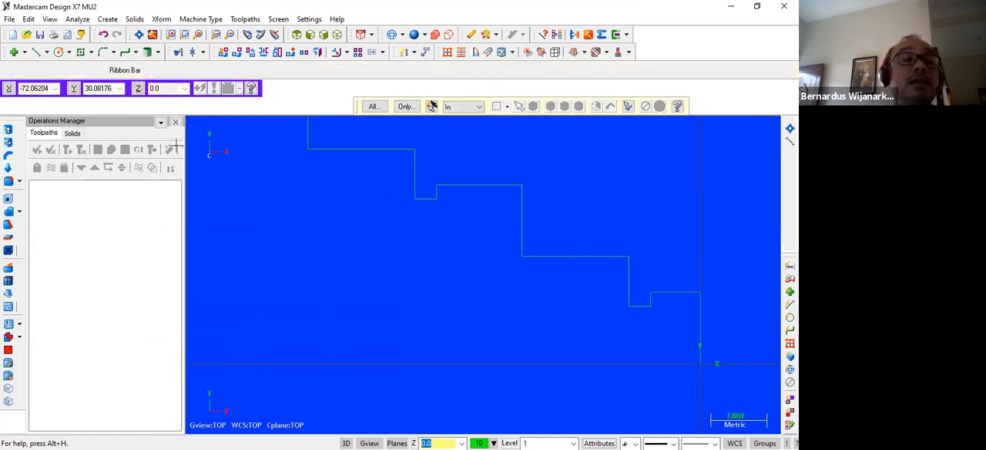
# Chamfer the outer corners at 0,10, -10,15, -25,25 and -40,30 using the 1 Distance method with 1 mm.
pyautogui.click(113, 53)
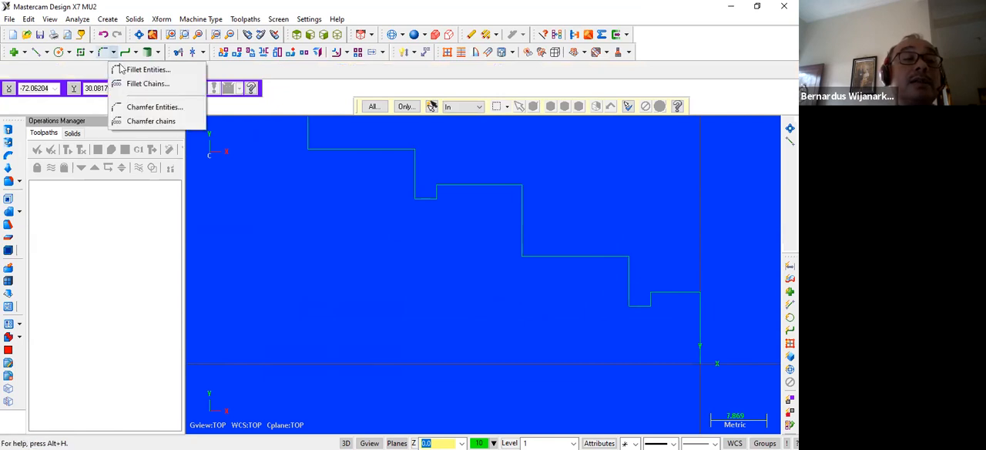
pyautogui.click(130, 106)
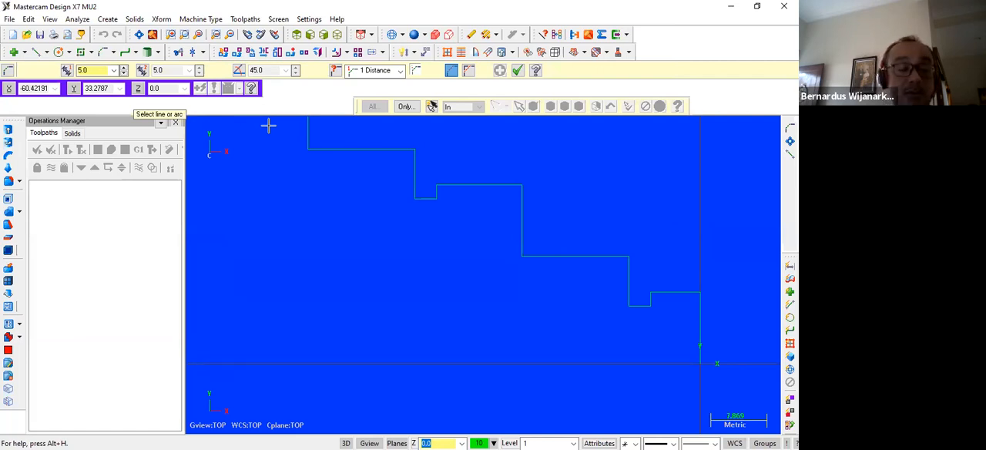
pyautogui.doubleClick(87, 70)
pyautogui.write('1')
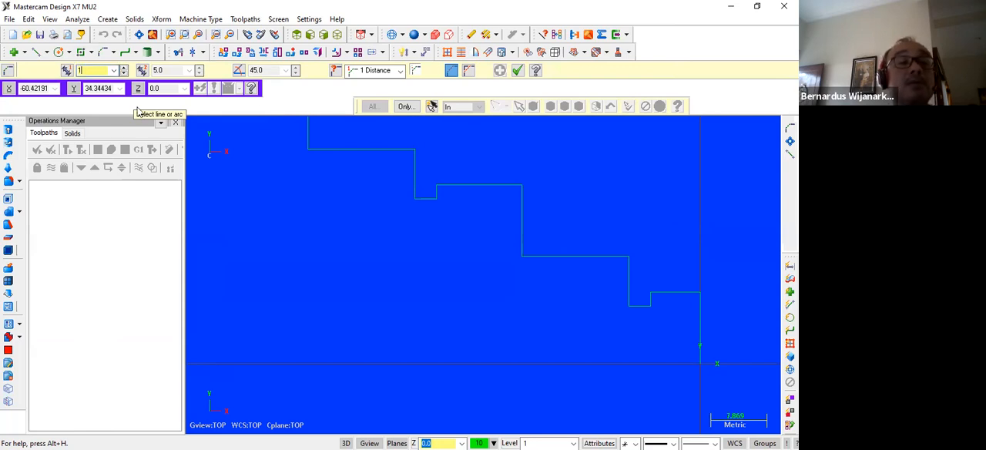
pyautogui.click(698, 303)
pyautogui.click(689, 294)
pyautogui.click(628, 264)
pyautogui.click(612, 258)
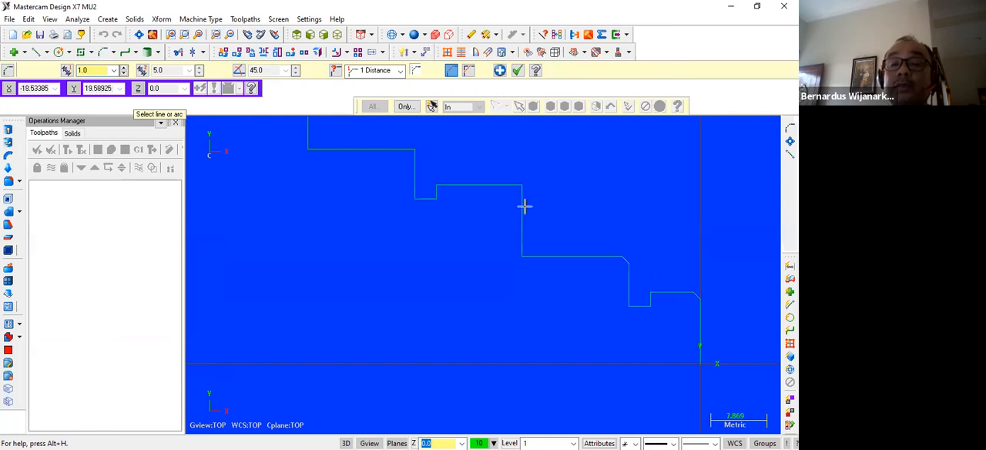
pyautogui.click(510, 186)
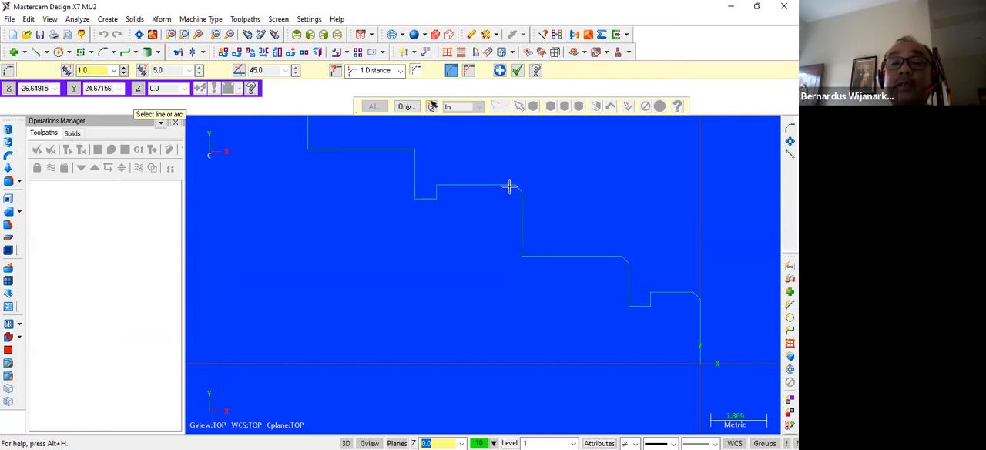
pyautogui.click(416, 161)
pyautogui.click(398, 151)
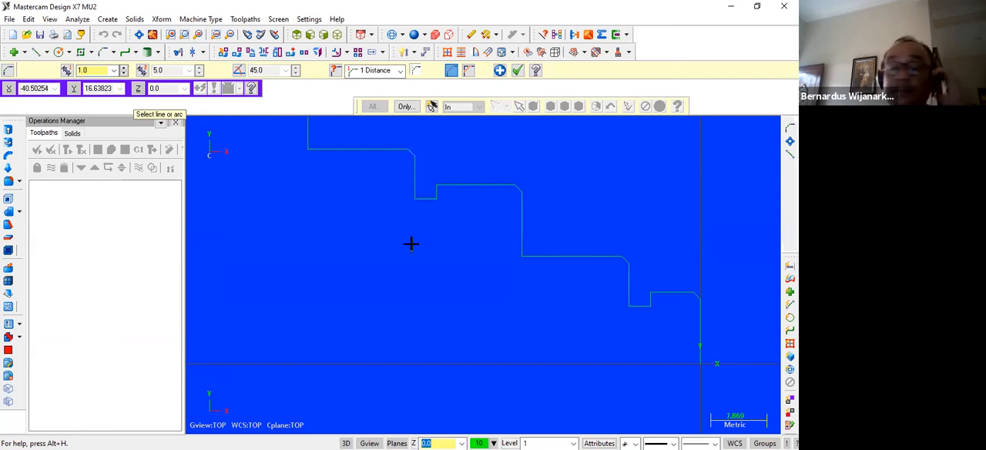
pyautogui.press('Escape')
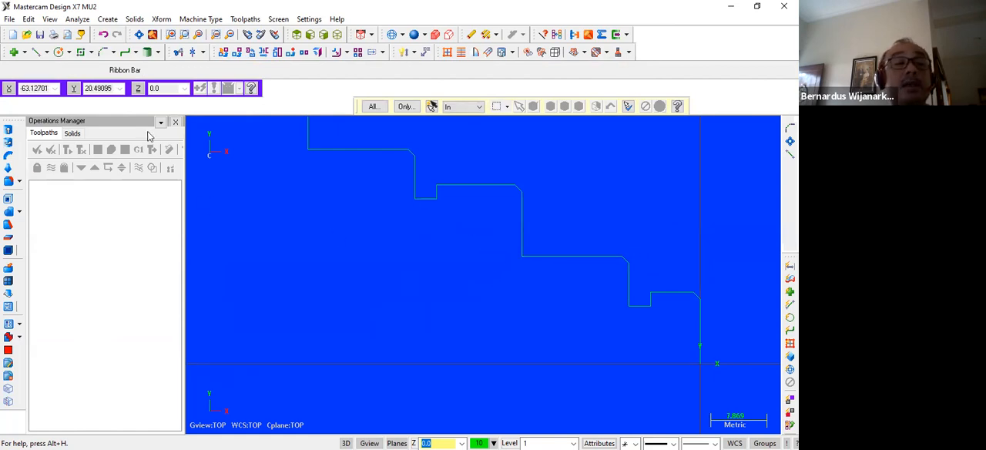
# Fillet the inner corner at -25,15 between the horizontal and vertical lines with a 5 mm radius.
pyautogui.click(114, 52)
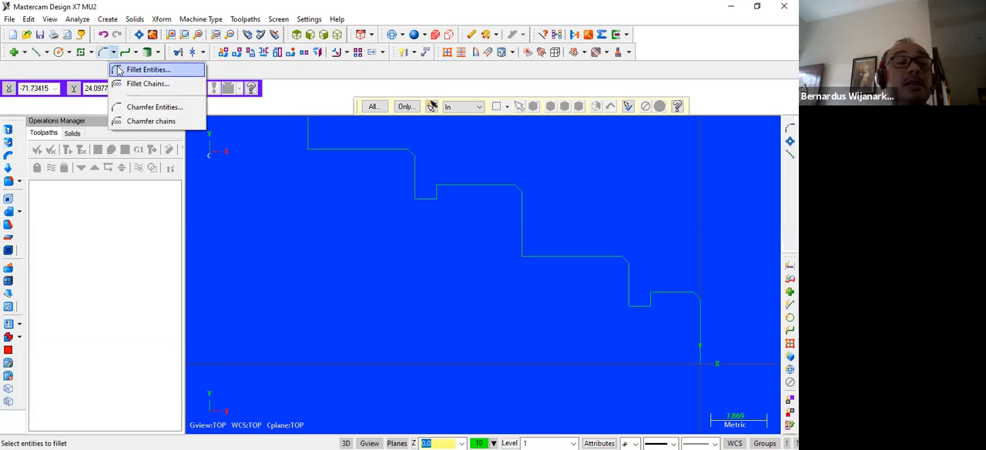
pyautogui.click(118, 70)
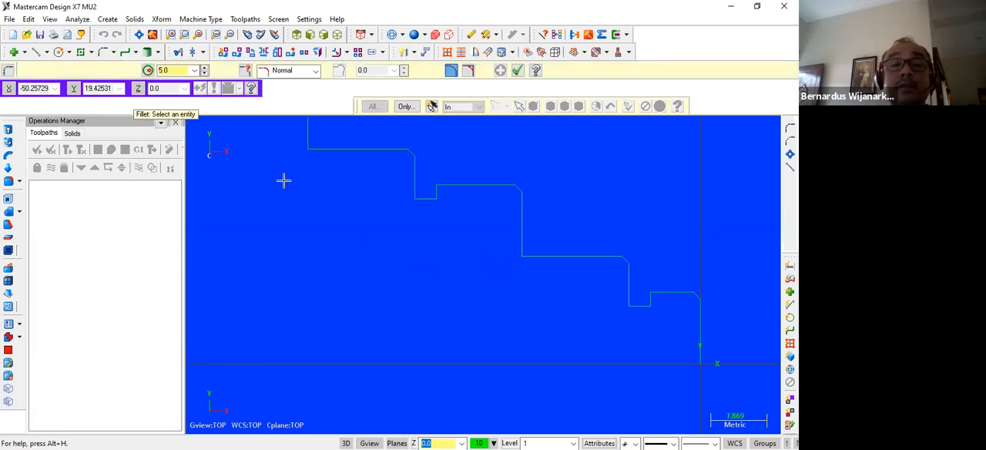
pyautogui.click(553, 258)
pyautogui.click(520, 233)
pyautogui.scroll(-4, 433, 271)
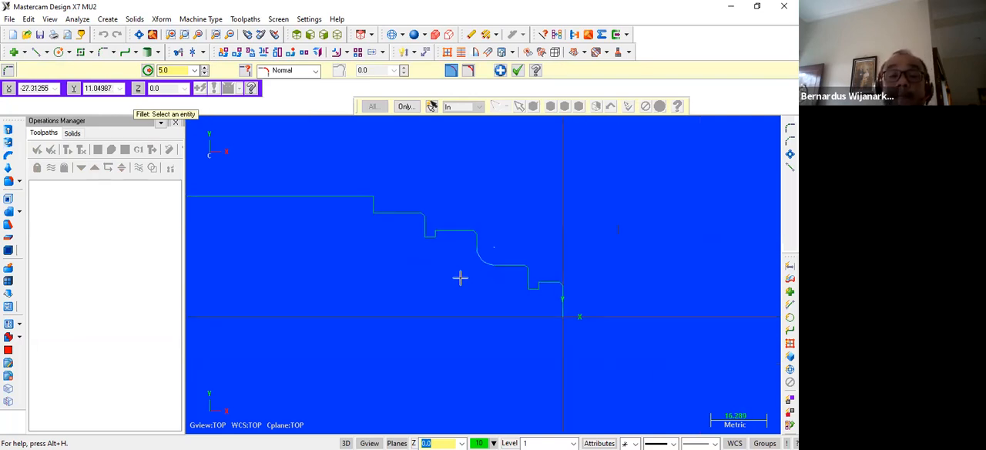
pyautogui.press('Left')
pyautogui.press('Left')
pyautogui.press('Left')
pyautogui.press('Left')
pyautogui.press('Left')
pyautogui.press('Left')
pyautogui.press('Left')
pyautogui.press('Left')
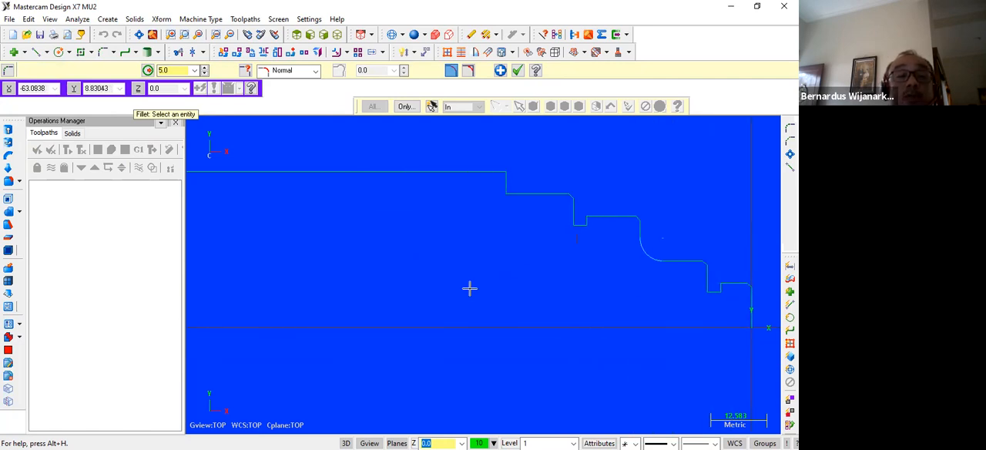
pyautogui.press('Escape')
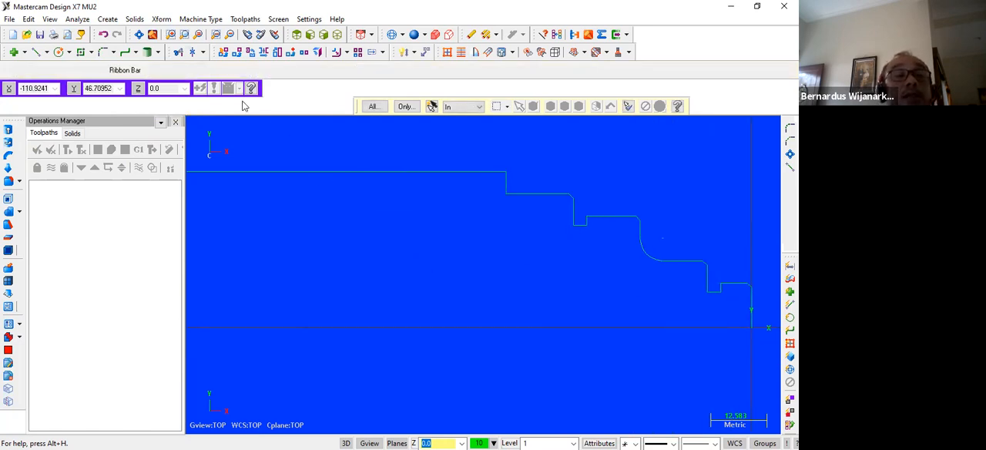
# Set the line style to centerline and draw the part's axis line from -140,0 to the origin.
pyautogui.click(139, 35)
pyautogui.scroll(-1, 431, 261)
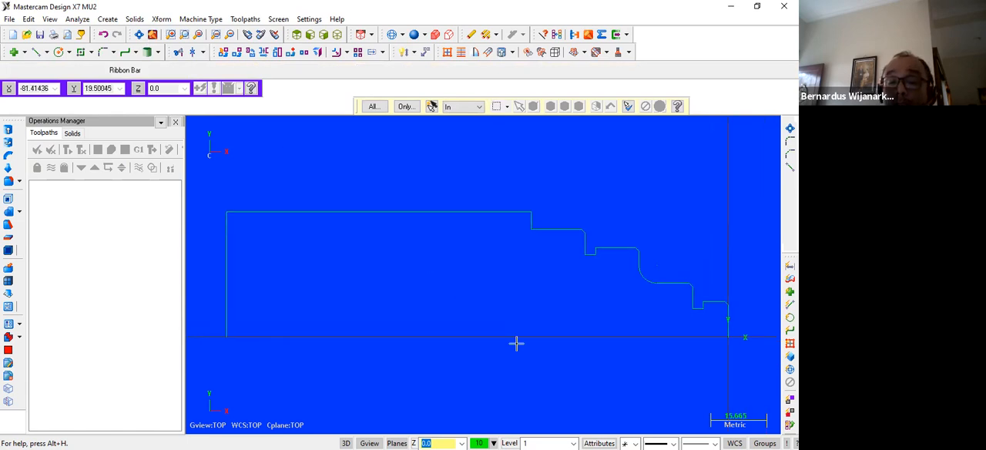
pyautogui.click(675, 442)
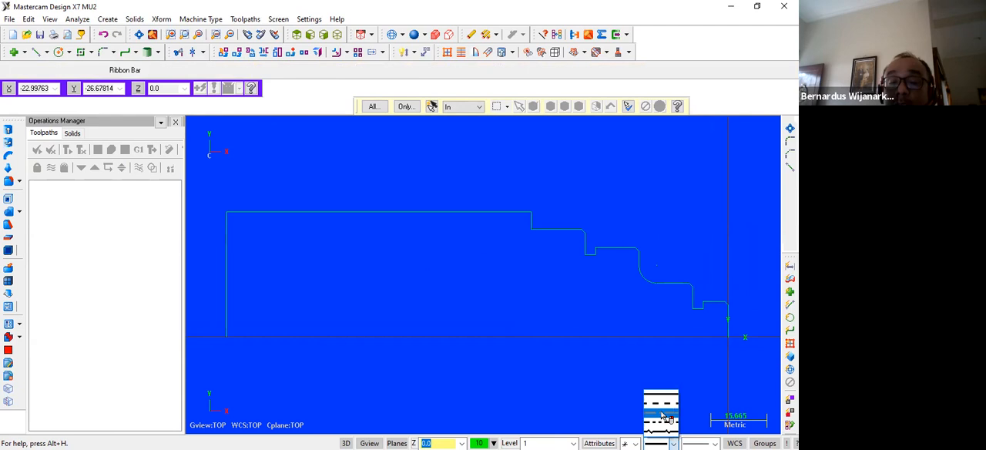
pyautogui.click(664, 421)
pyautogui.click(35, 52)
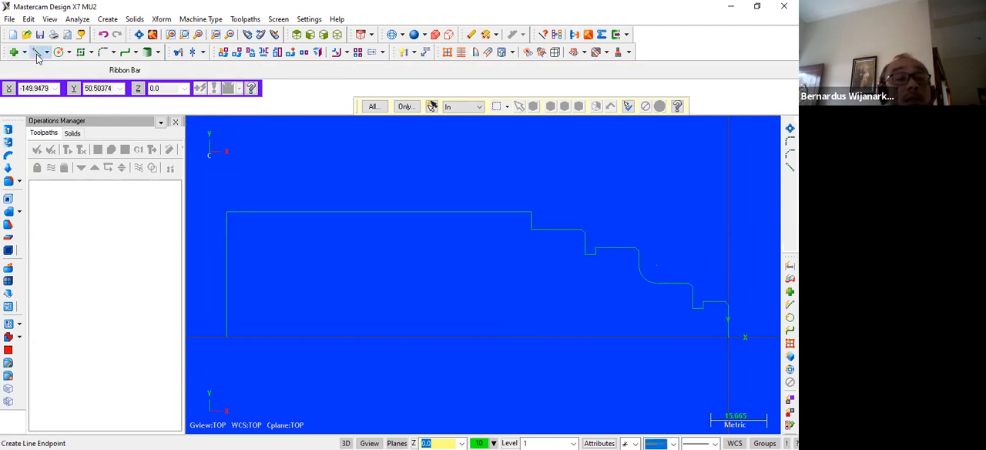
pyautogui.click(228, 336)
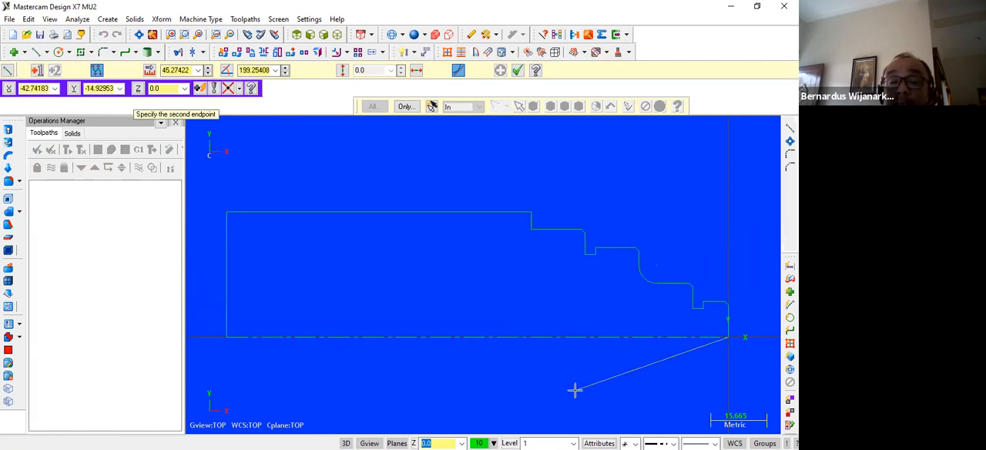
pyautogui.press('Escape')
pyautogui.scroll(3, 483, 341)
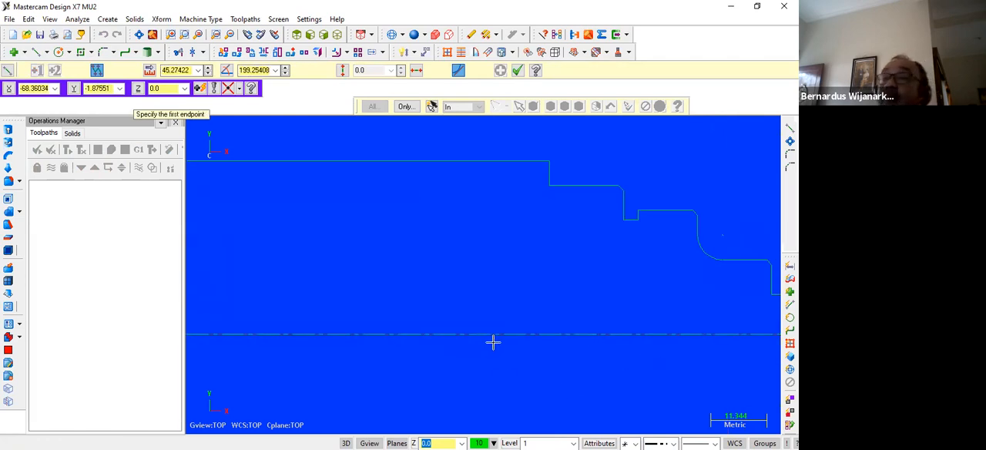
pyautogui.scroll(-3, 510, 339)
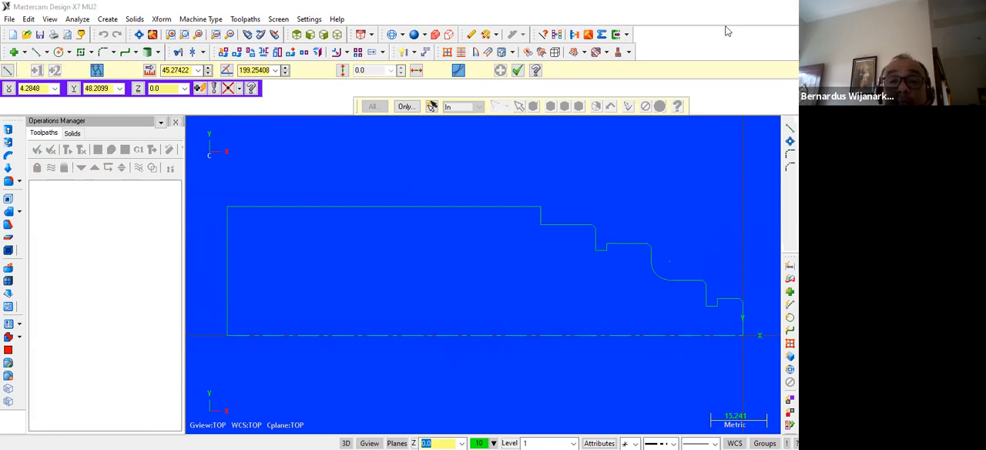
# Consult the dimensioned part drawing in WPS Office, return to Mastercam, and leave the line command.
pyautogui.click(733, 11)
pyautogui.click(302, 437)
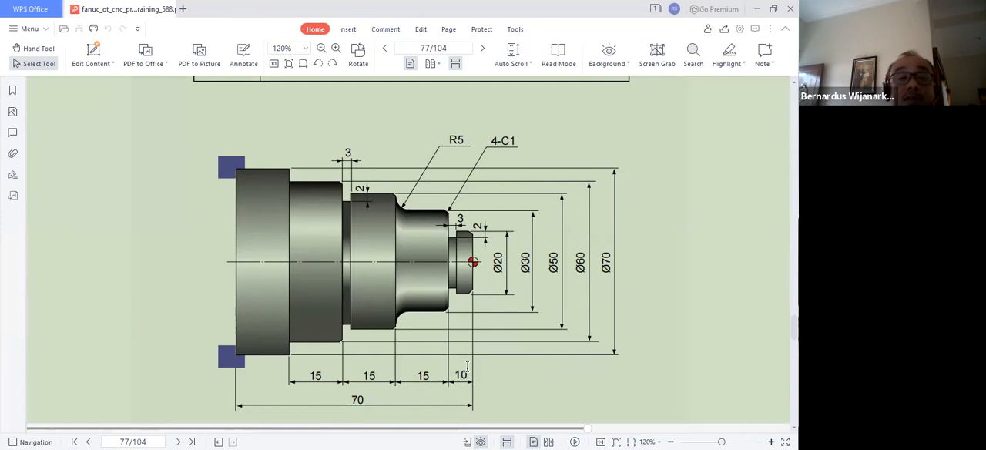
pyautogui.click(757, 9)
pyautogui.click(329, 439)
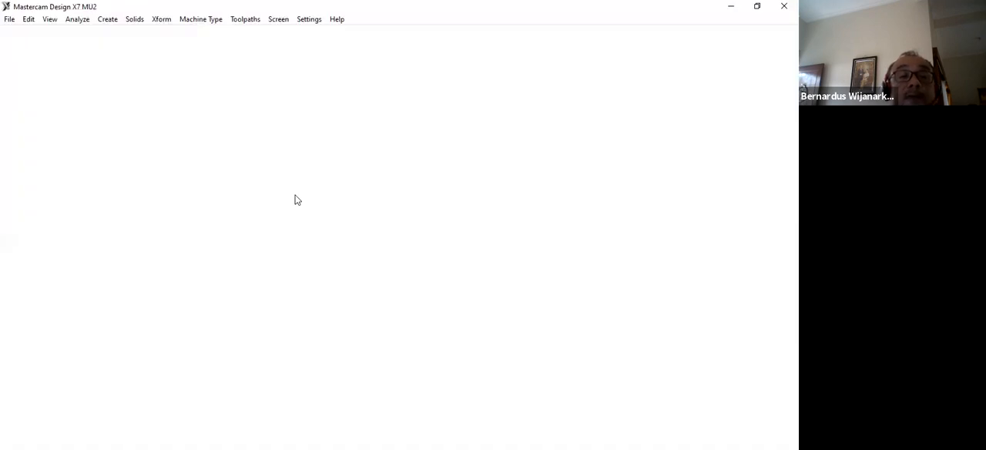
pyautogui.scroll(-4, 308, 178)
pyautogui.scroll(2, 327, 191)
pyautogui.scroll(1, 327, 191)
pyautogui.scroll(1, 327, 192)
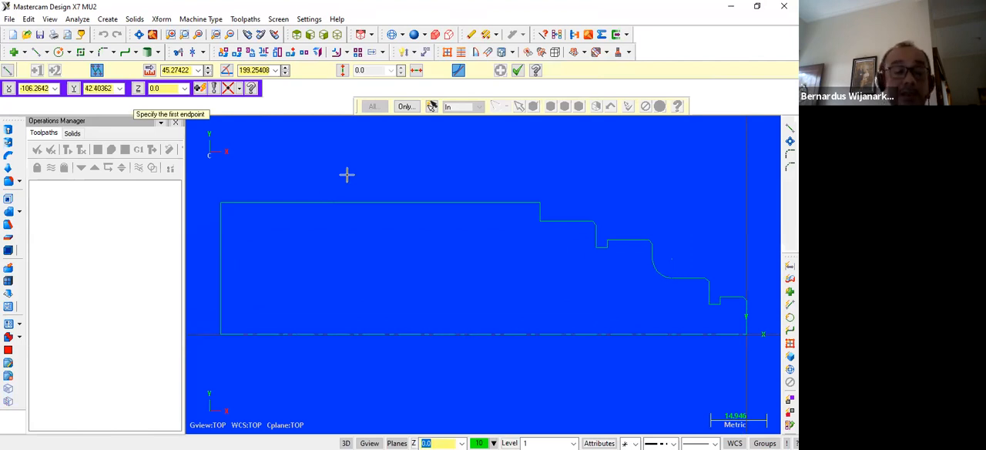
pyautogui.press('Escape')
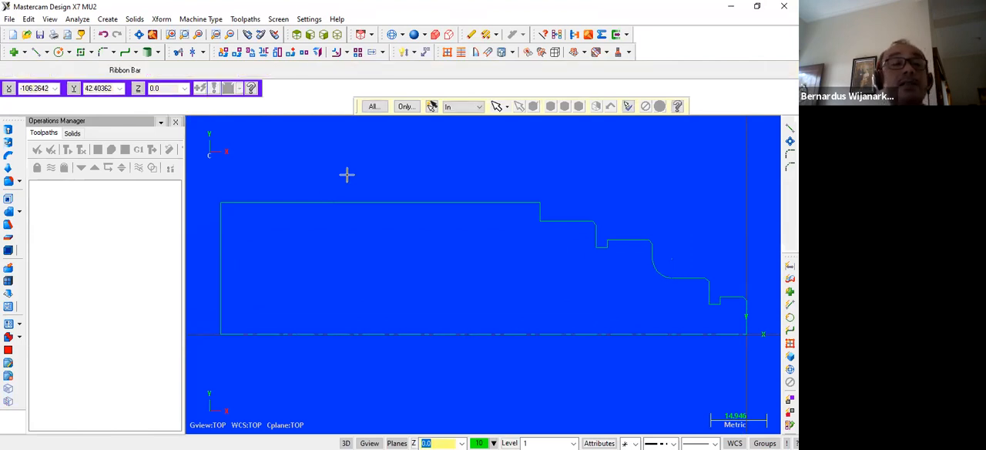
# Set the line style to solid and draw a vertical line from the axis at X -120 up to about Y 46.
pyautogui.click(39, 55)
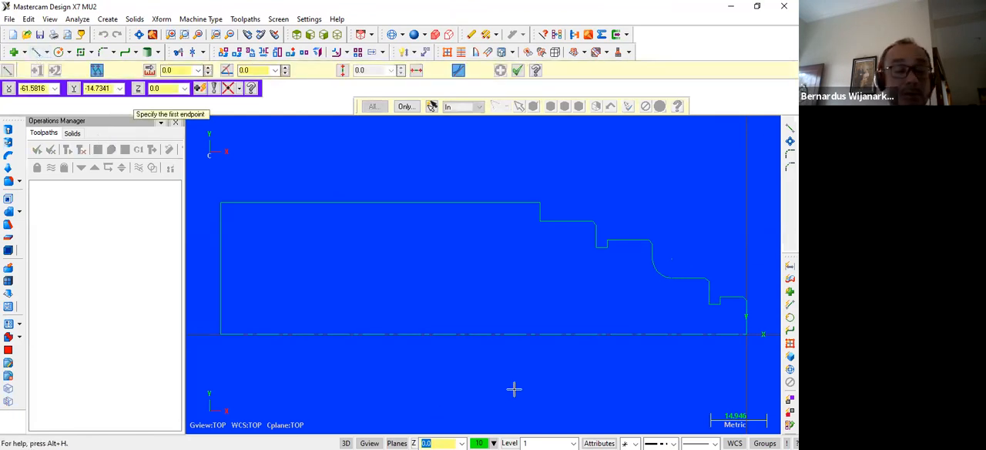
pyautogui.press('Escape')
pyautogui.click(670, 442)
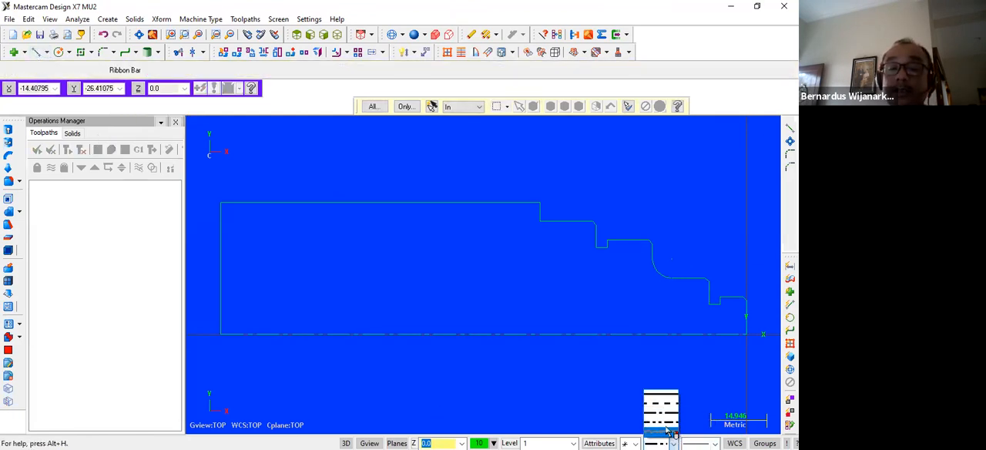
pyautogui.click(669, 432)
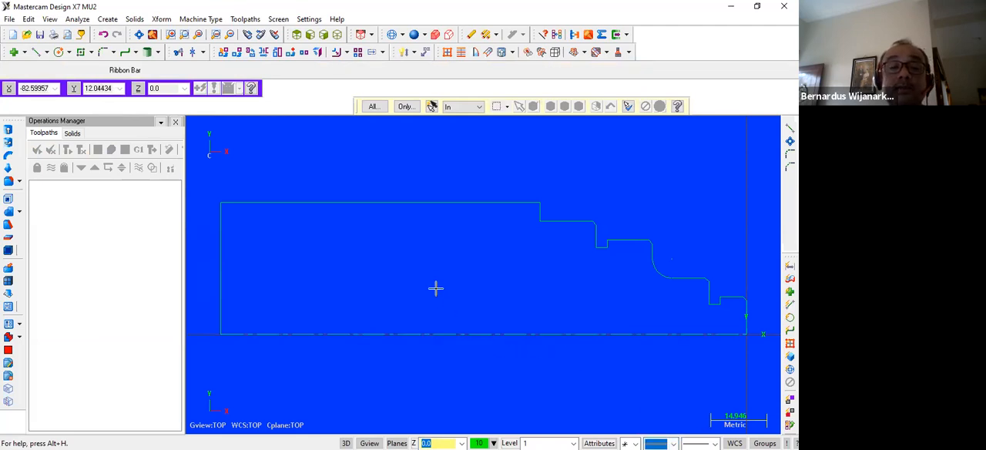
pyautogui.click(39, 54)
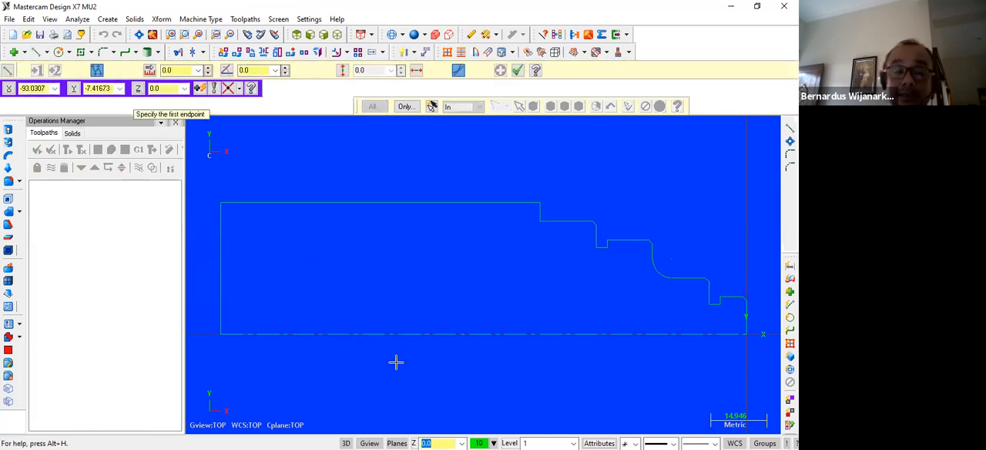
pyautogui.write('-120,0')
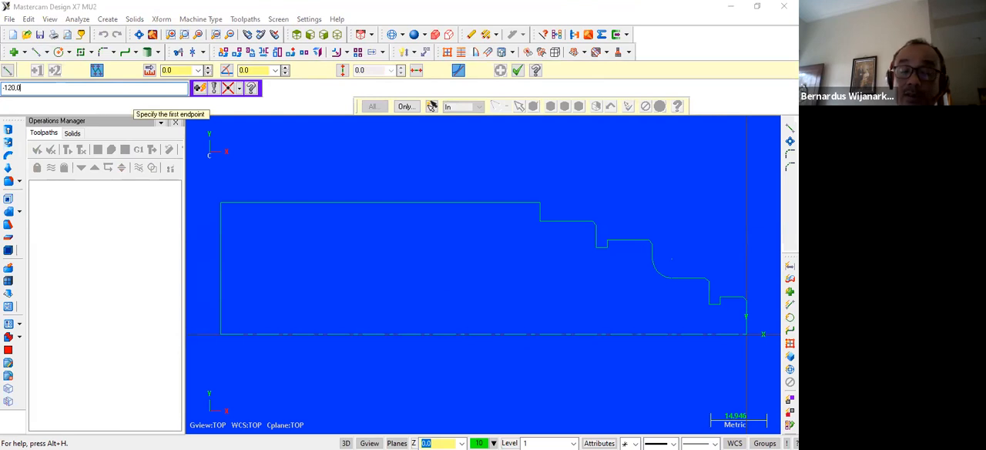
pyautogui.press('Return')
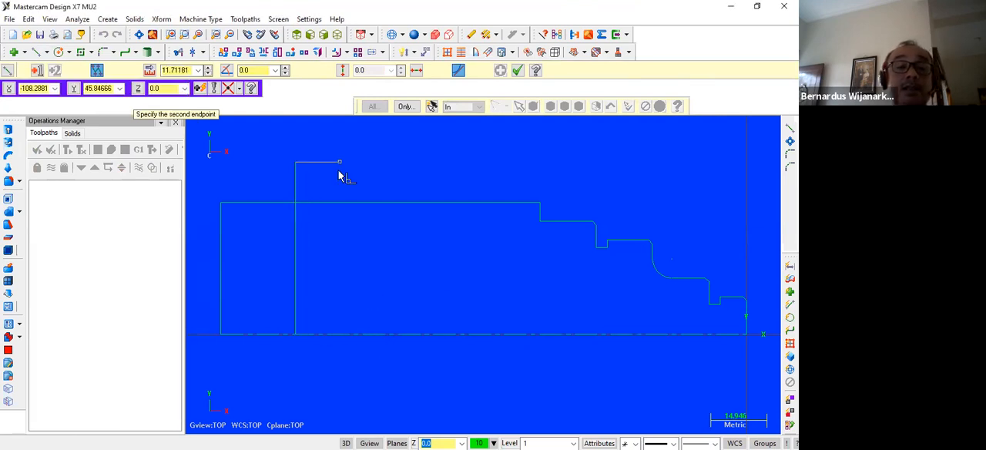
pyautogui.press('Escape')
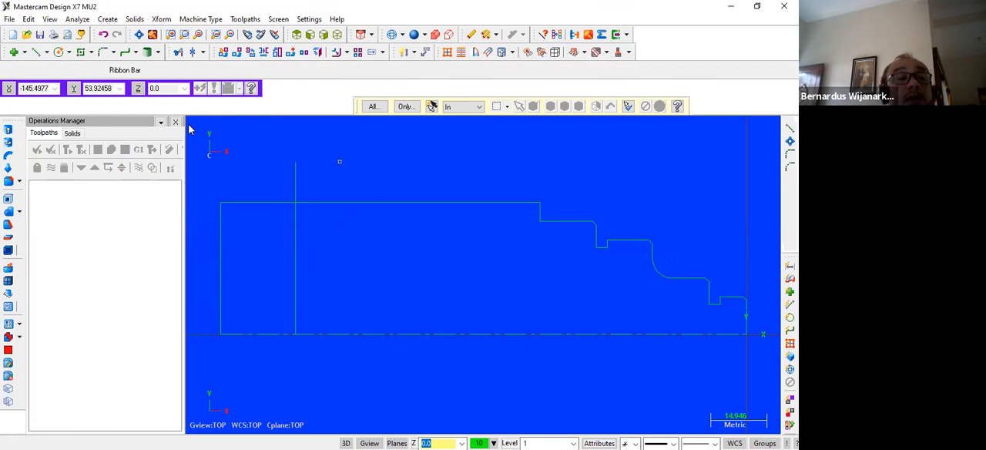
# Break the new vertical line and upper horizontal line at their intersection, then delete the overhanging pieces and the original end line at X -140.
pyautogui.click(30, 19)
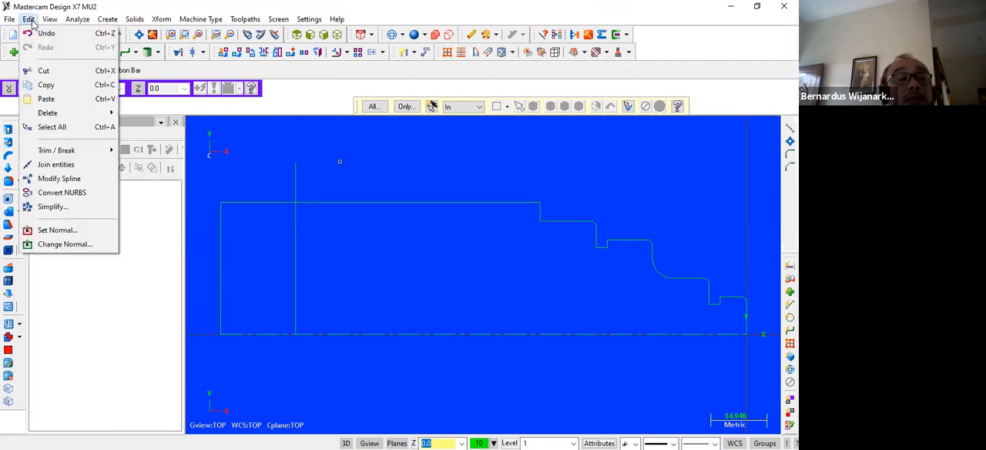
pyautogui.moveTo(61, 150)
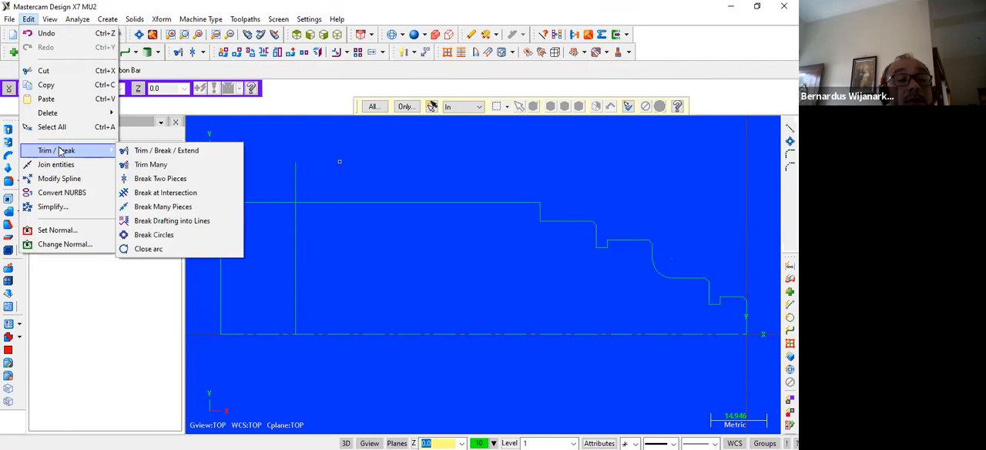
pyautogui.click(160, 195)
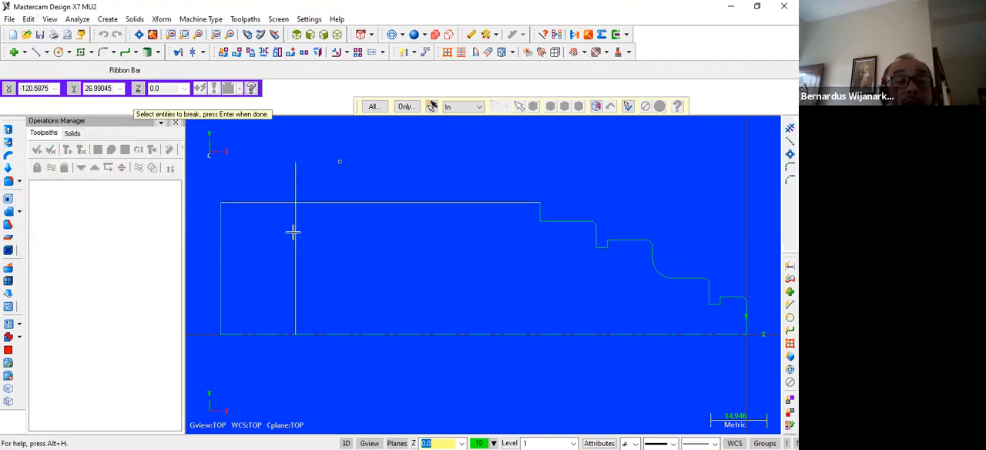
pyautogui.press('Return')
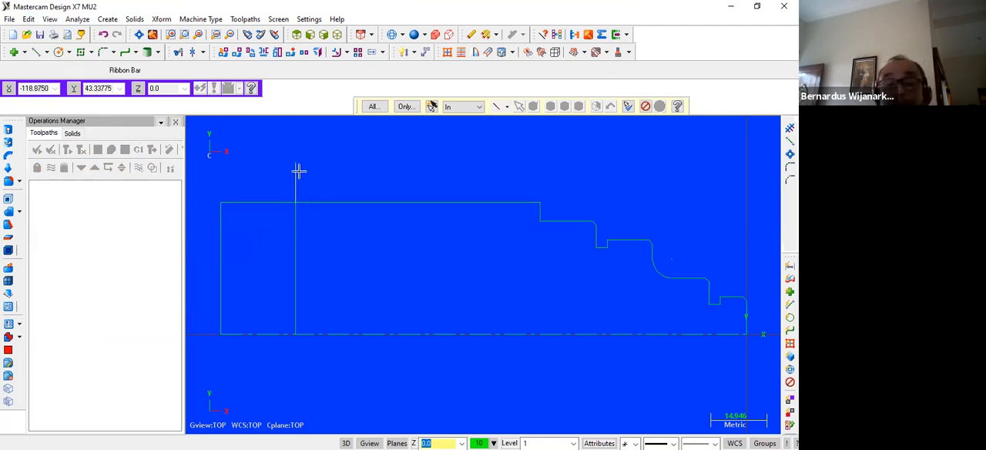
pyautogui.click(278, 202)
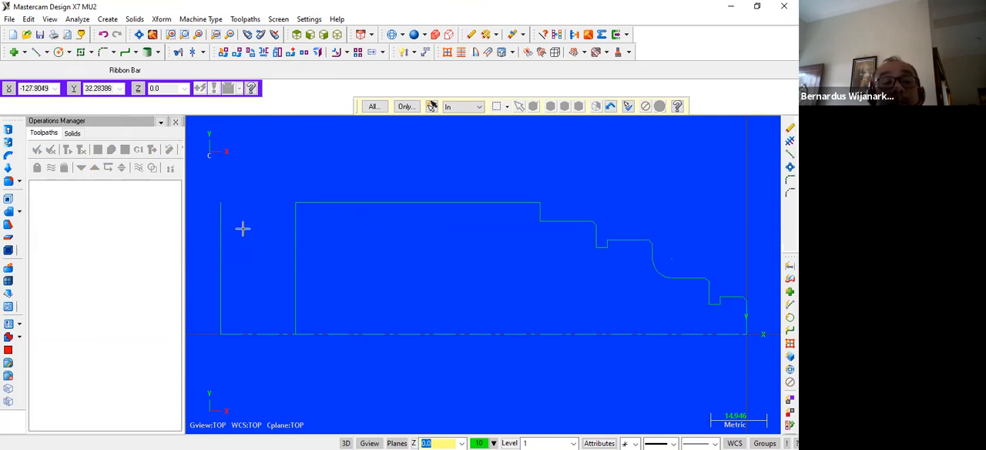
pyautogui.click(221, 238)
# Examine the whole shortened profile, from the new end line at X -120 to the origin.
pyautogui.scroll(-2, 410, 246)
pyautogui.scroll(3, 421, 260)
pyautogui.scroll(2, 422, 268)
pyautogui.scroll(-2, 421, 269)
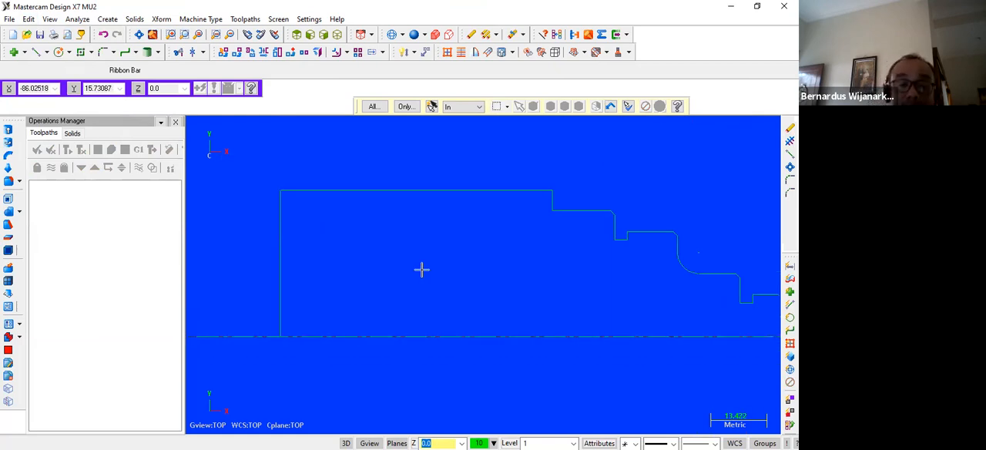
pyautogui.press('Right')
pyautogui.press('Right')
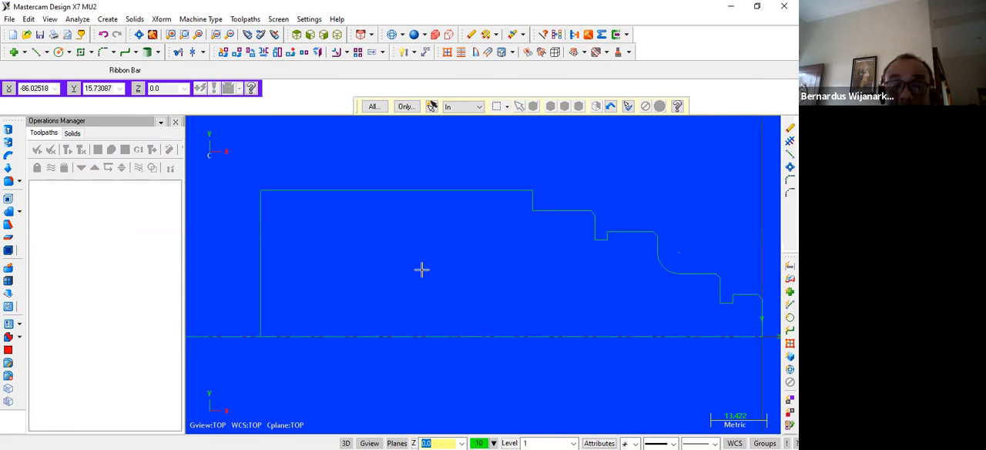
pyautogui.scroll(-2, 447, 247)
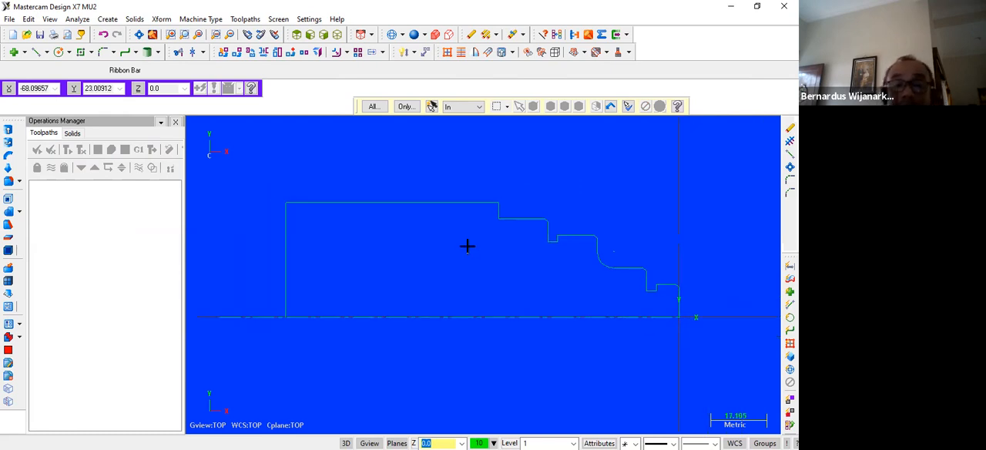
pyautogui.scroll(1, 357, 279)
pyautogui.scroll(-1, 358, 279)
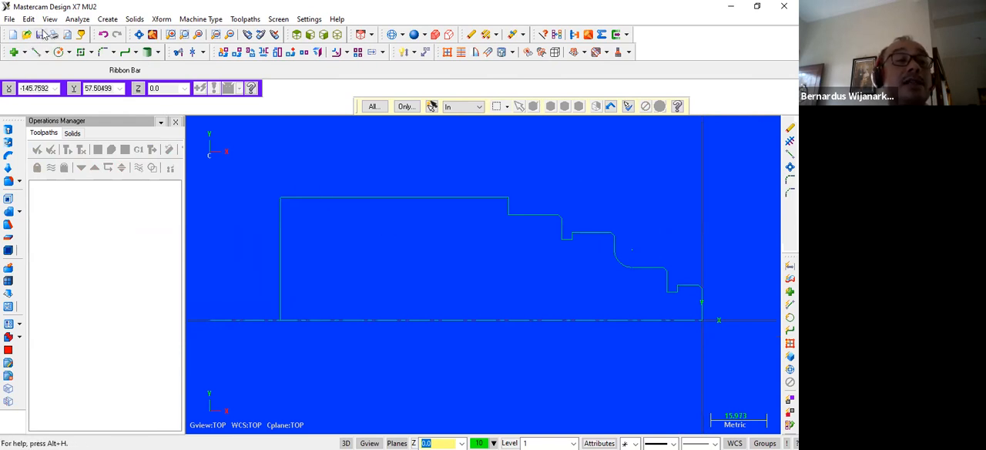
# Save the drawing as LATMIL12 in the D4 2021 folder as a Mastercam X7 file.
pyautogui.click(41, 35)
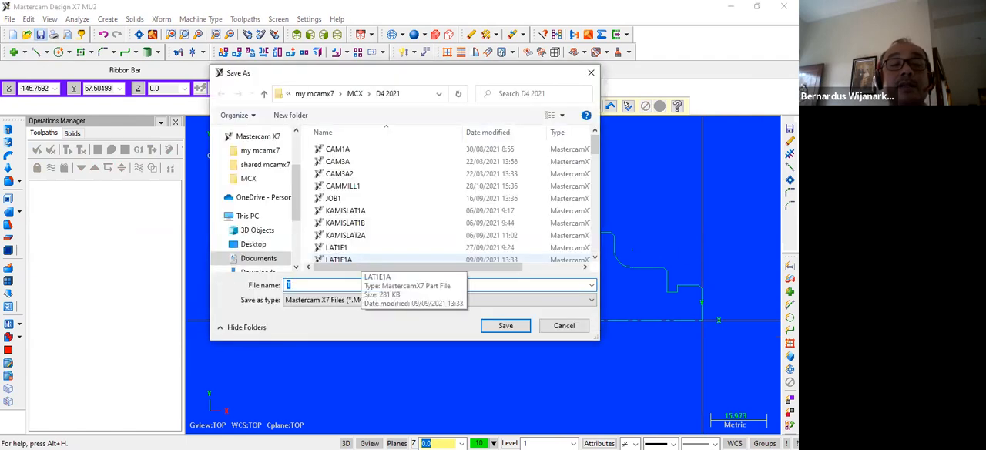
pyautogui.write('LA')
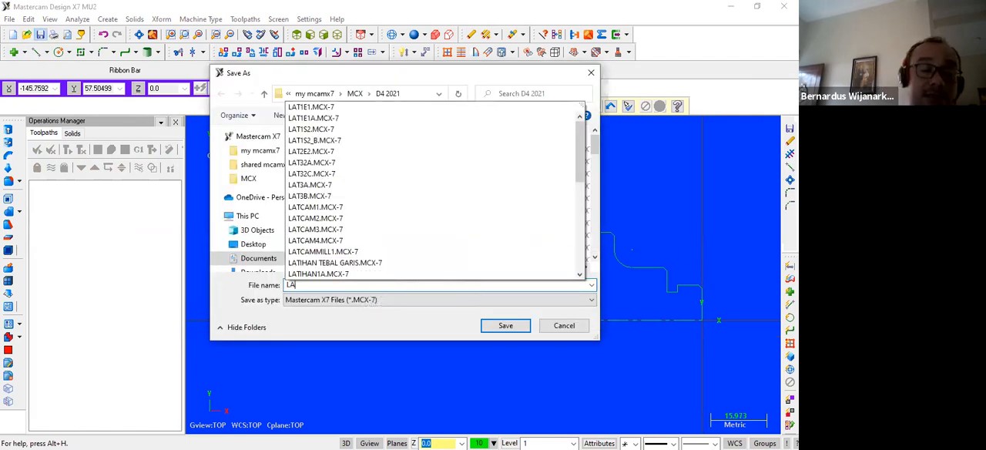
pyautogui.write('TMIL')
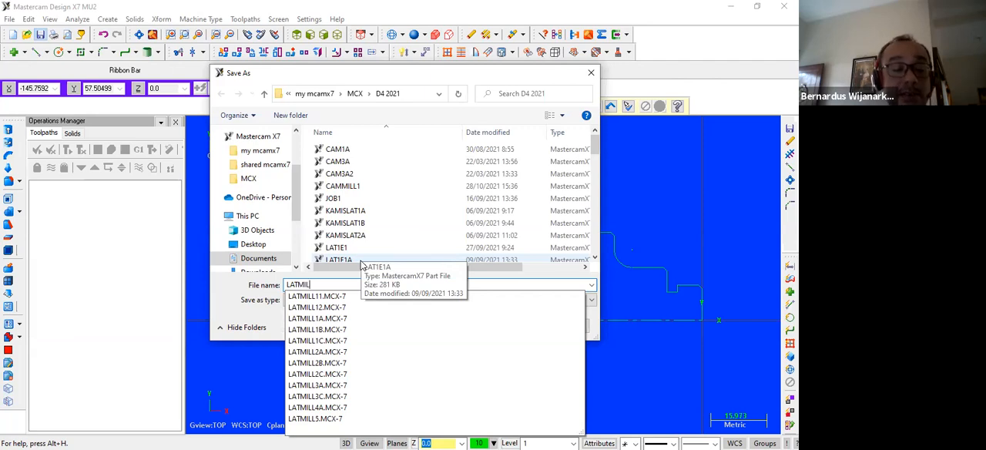
pyautogui.write('12')
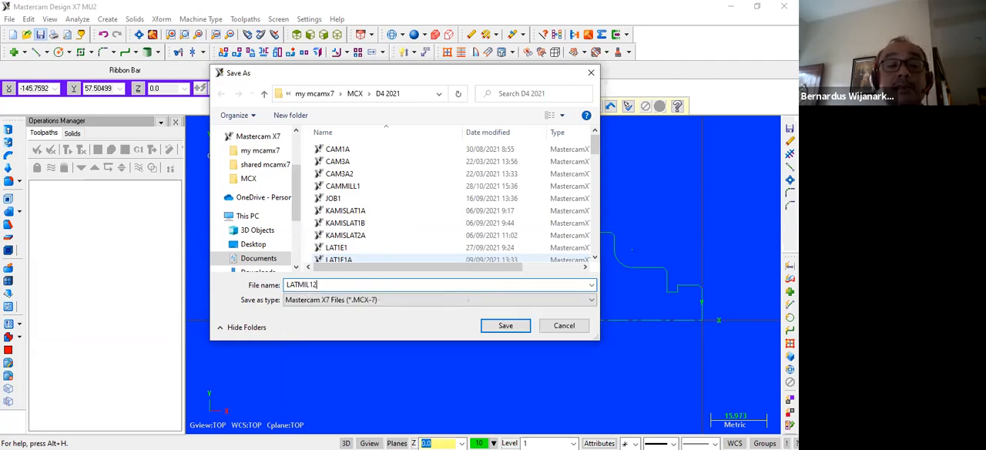
pyautogui.click(490, 328)
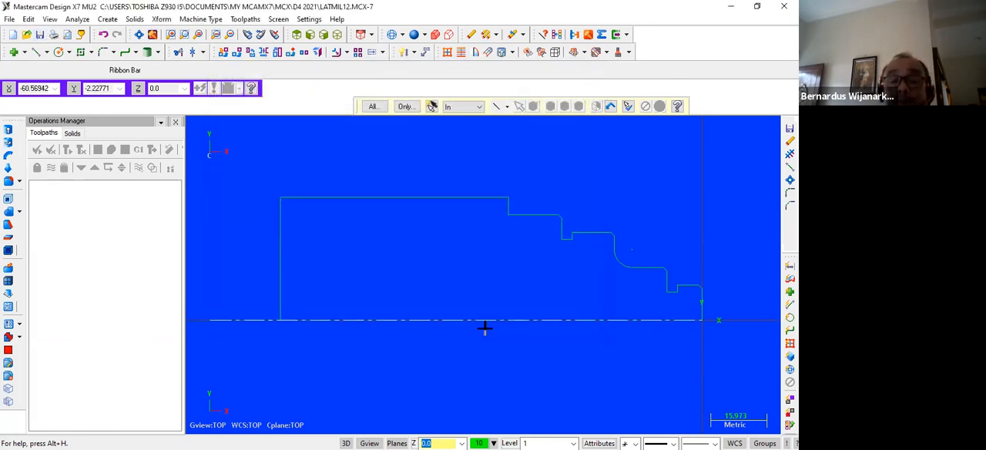
# Set the machine type to the lathe definition LATHE DEFAULT MM.LMD-7.
pyautogui.scroll(-1, 334, 196)
pyautogui.scroll(2, 334, 194)
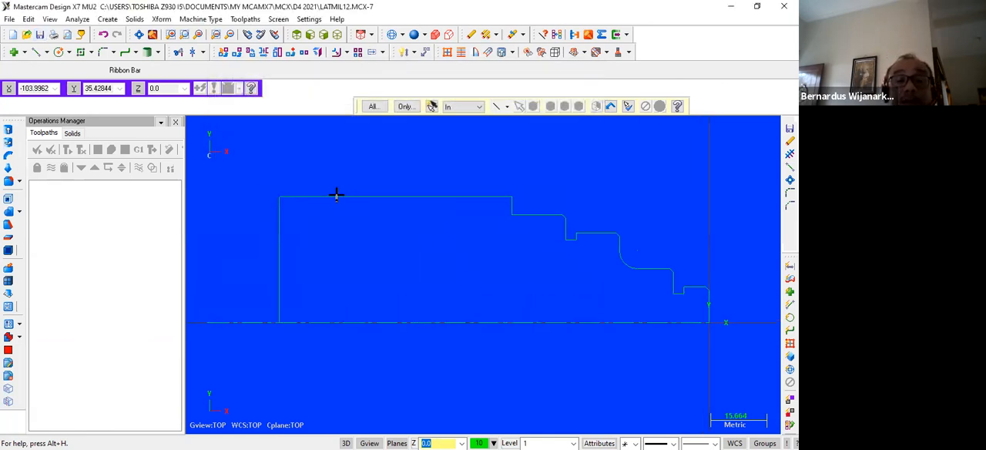
pyautogui.scroll(-2, 336, 195)
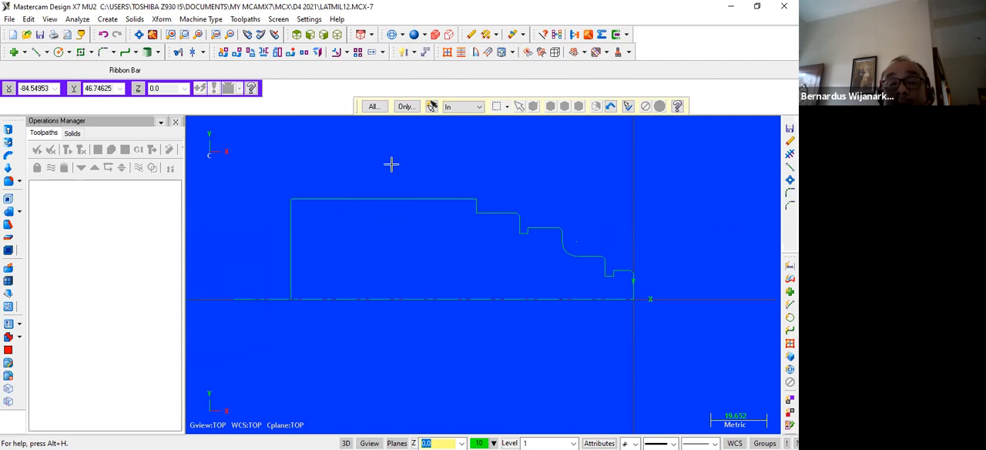
pyautogui.scroll(1, 391, 164)
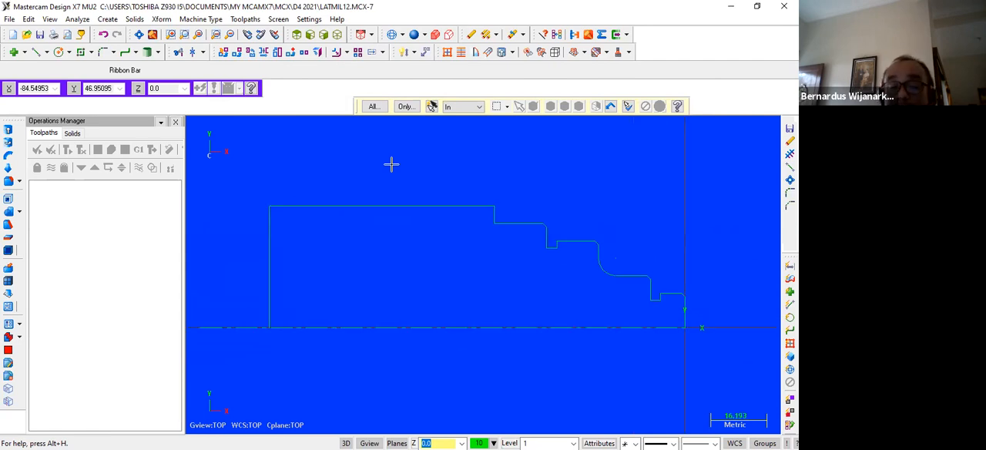
pyautogui.click(197, 21)
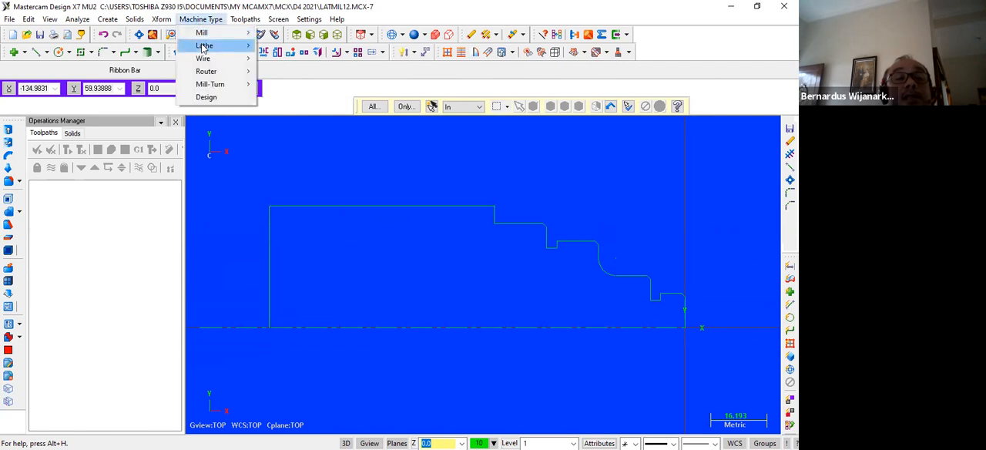
pyautogui.moveTo(203, 48)
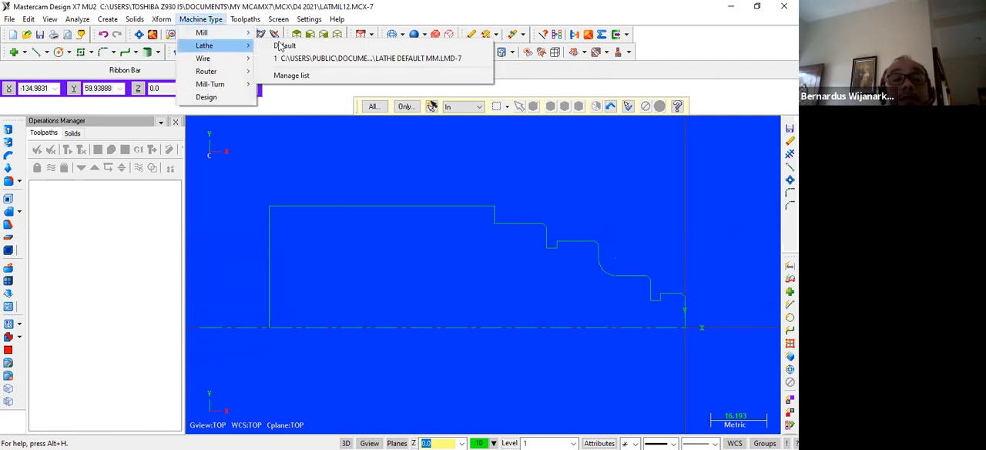
pyautogui.click(344, 59)
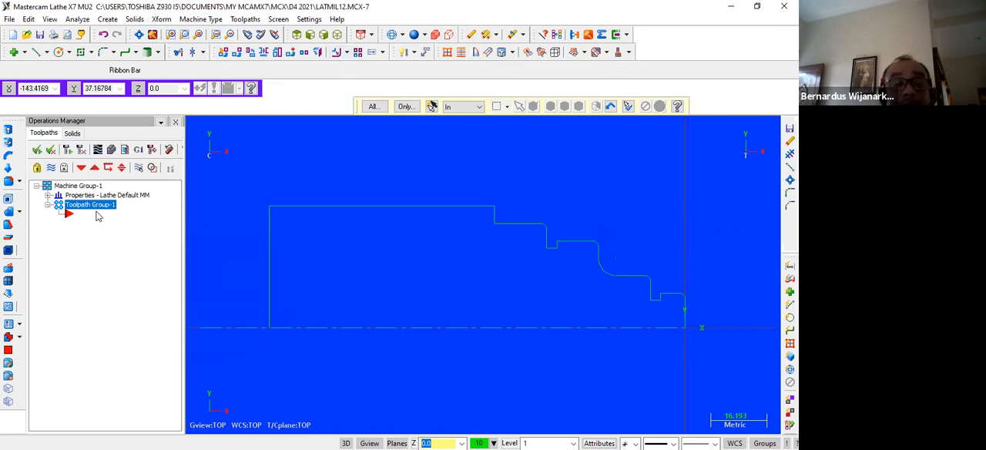
# Define the left-spindle stock as a cylinder from two points, the profile's upper rear corner and the origin, giving OD 70 and length 120.
pyautogui.click(47, 197)
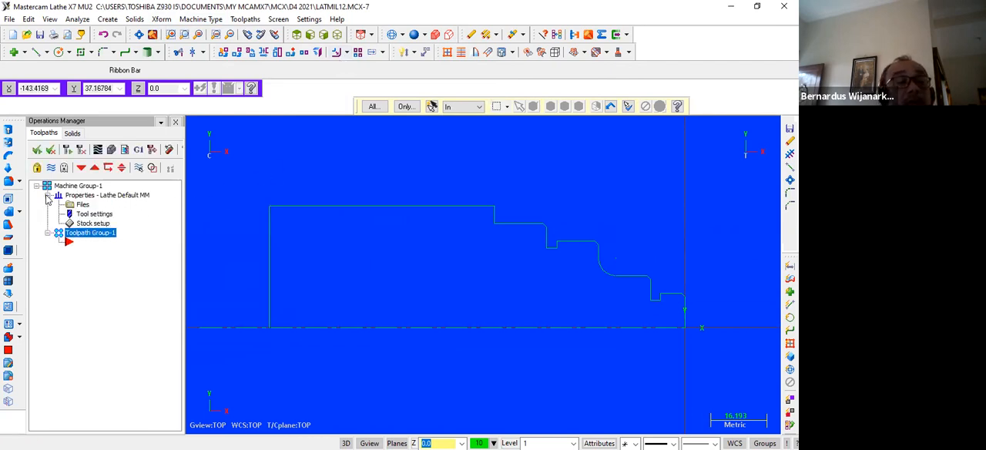
pyautogui.click(89, 225)
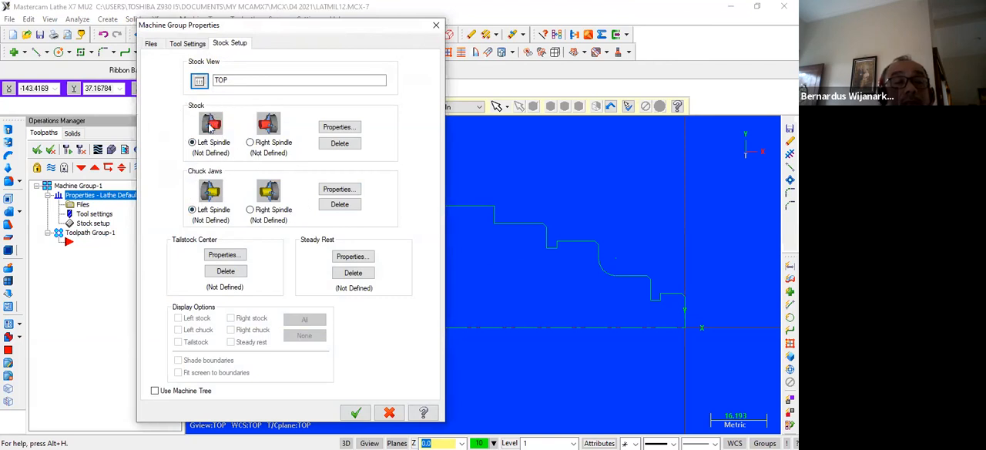
pyautogui.click(339, 127)
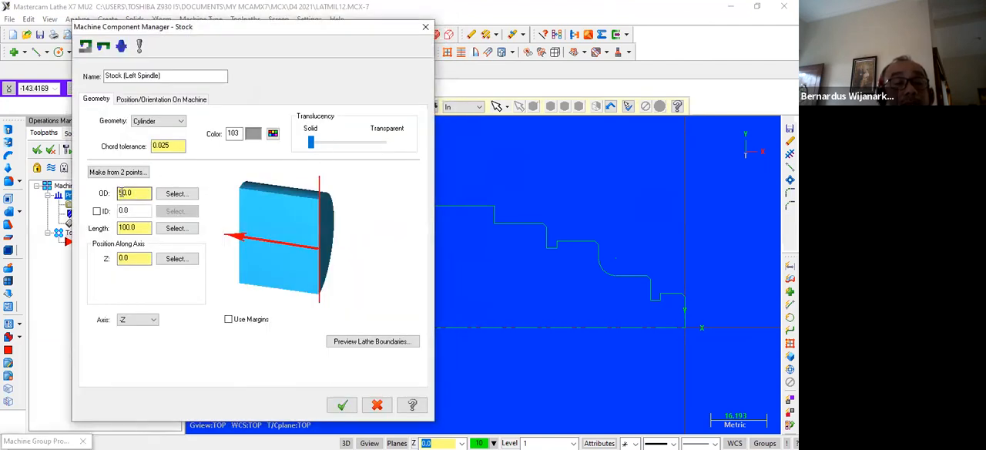
pyautogui.click(123, 228)
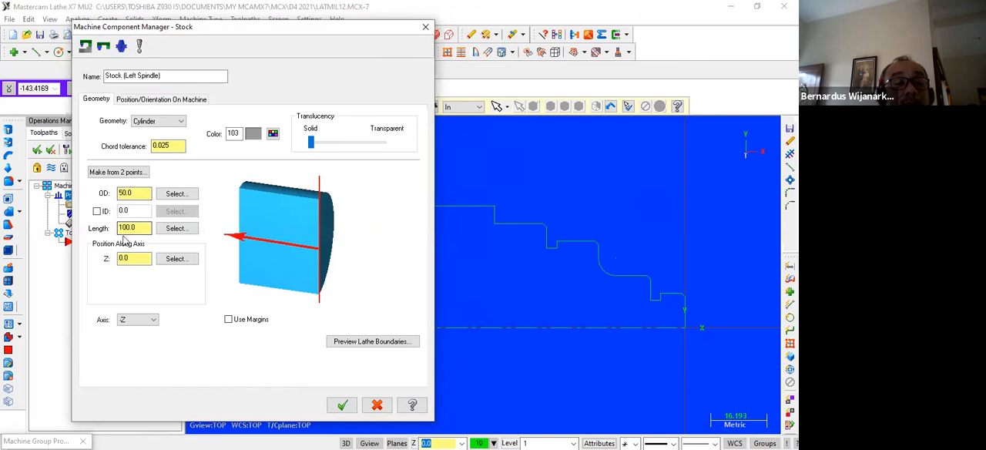
pyautogui.click(124, 173)
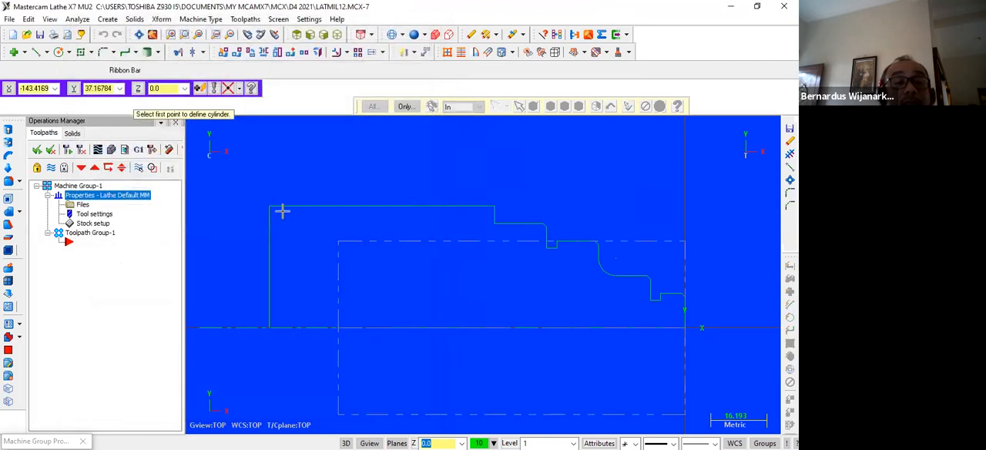
pyautogui.click(271, 208)
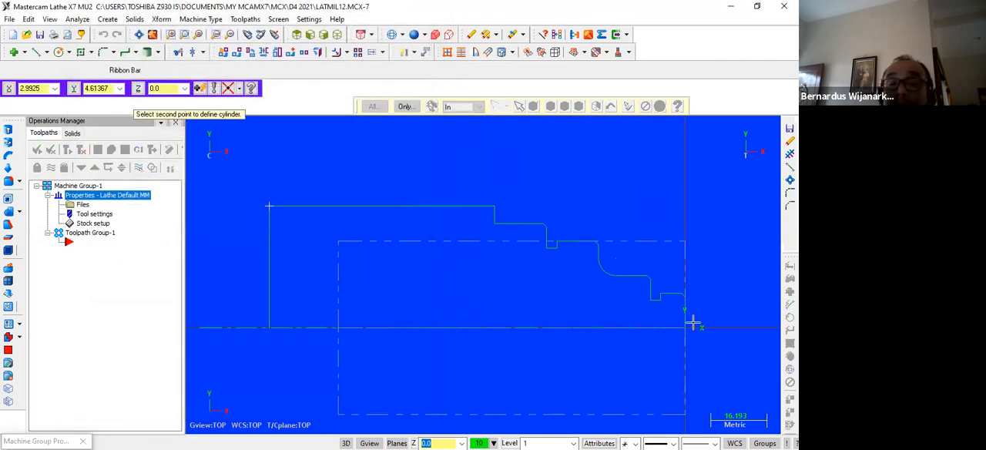
pyautogui.click(689, 326)
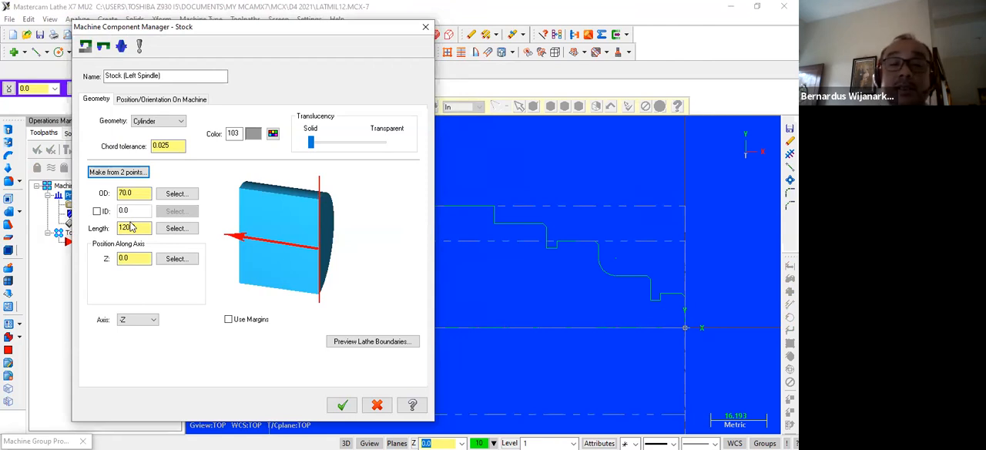
pyautogui.click(341, 406)
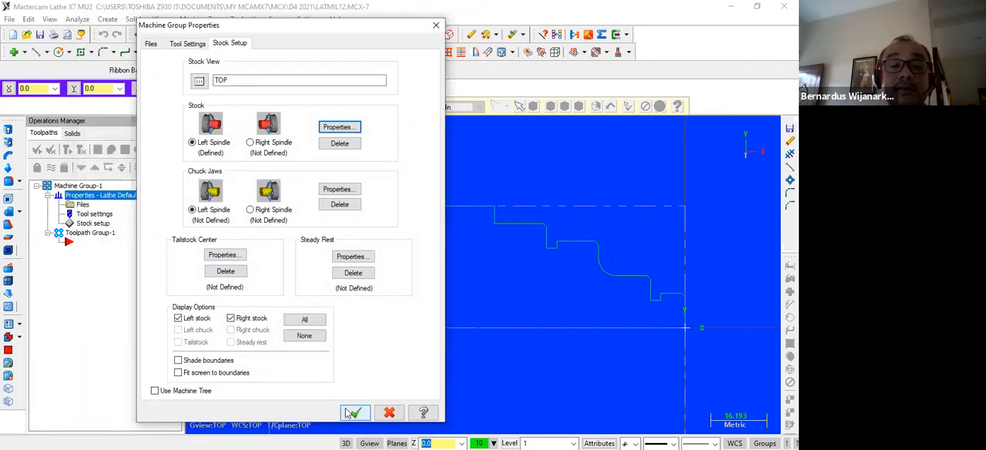
pyautogui.click(354, 413)
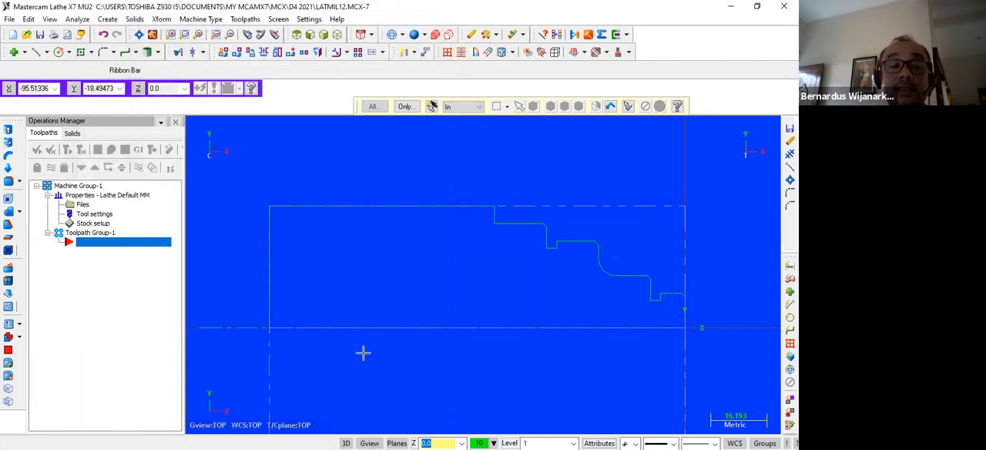
# Examine the stock boundary around the whole profile.
pyautogui.press('Down')
pyautogui.press('Down')
pyautogui.press('Down')
pyautogui.press('Down')
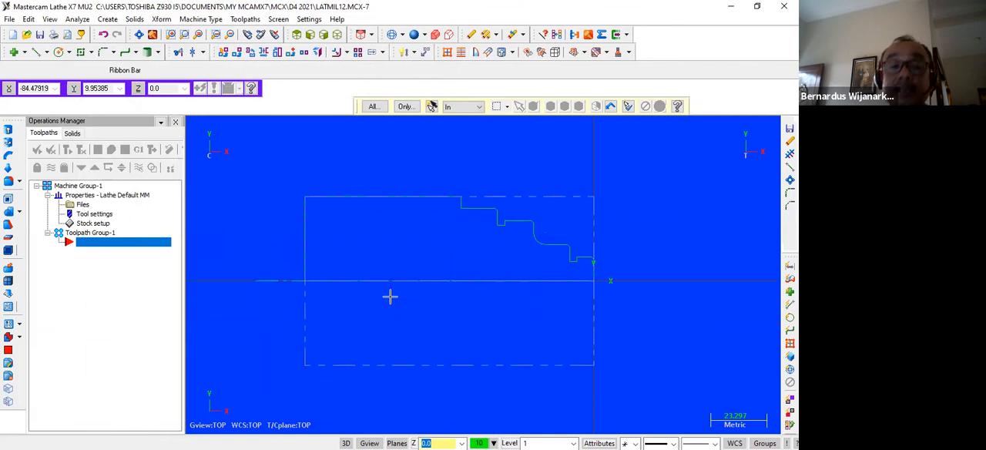
pyautogui.scroll(1, 375, 294)
pyautogui.scroll(1, 376, 300)
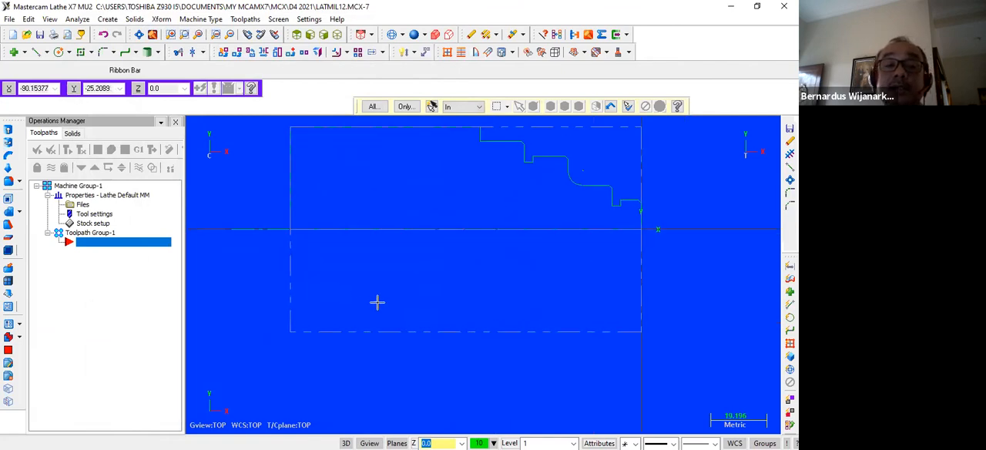
pyautogui.press('Up')
pyautogui.press('Up')
pyautogui.press('Up')
pyautogui.press('Up')
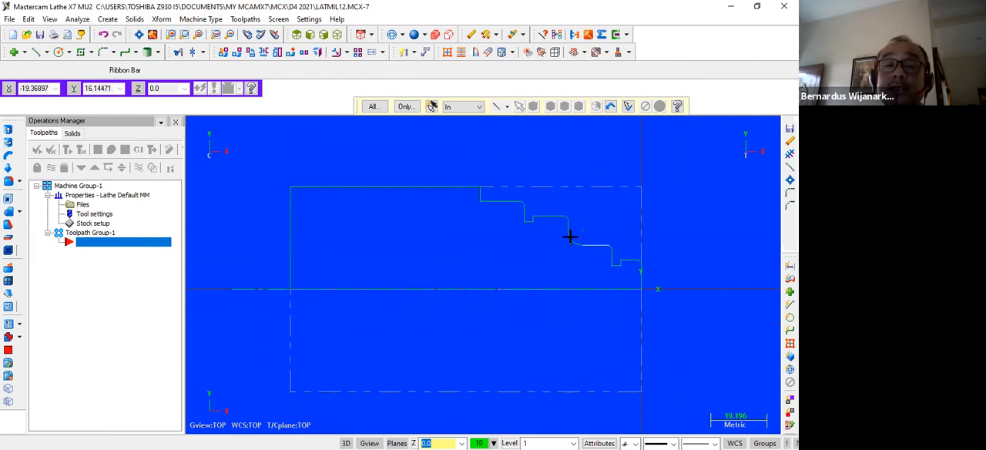
pyautogui.scroll(2, 406, 266)
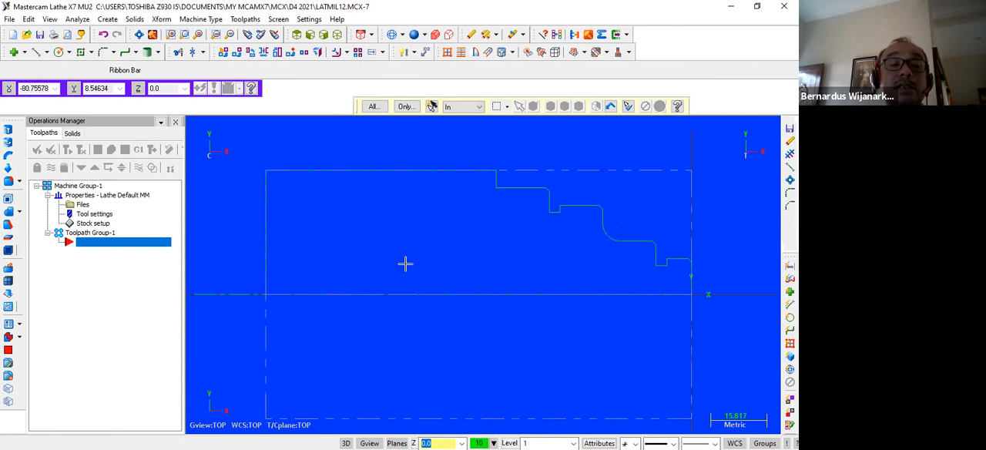
pyautogui.scroll(-2, 406, 266)
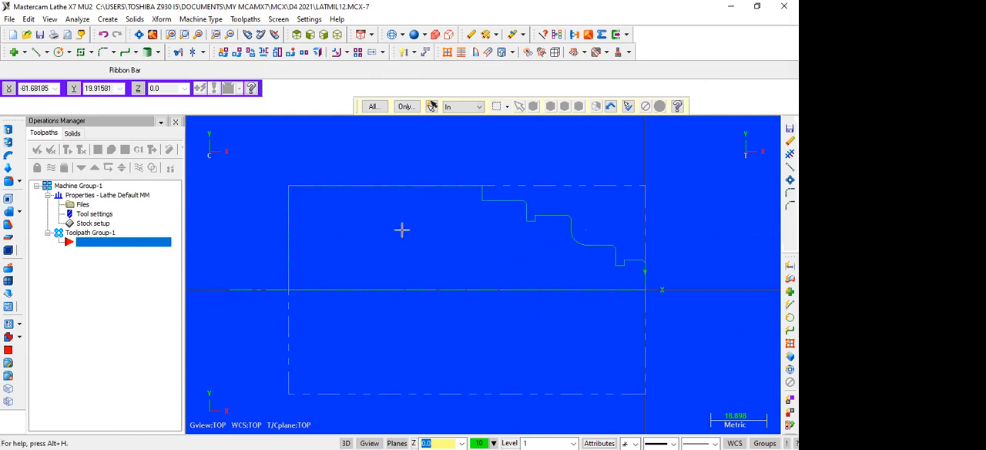
# Create a lathe Rough toolpath with NC name LATMIL12 and start its partial chain at the front face line, heading away from the centreline.
pyautogui.click(245, 18)
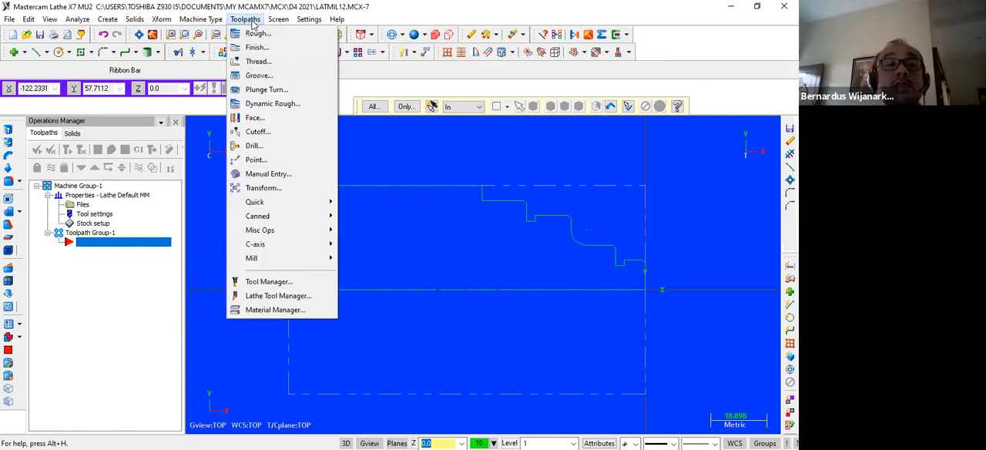
pyautogui.click(254, 34)
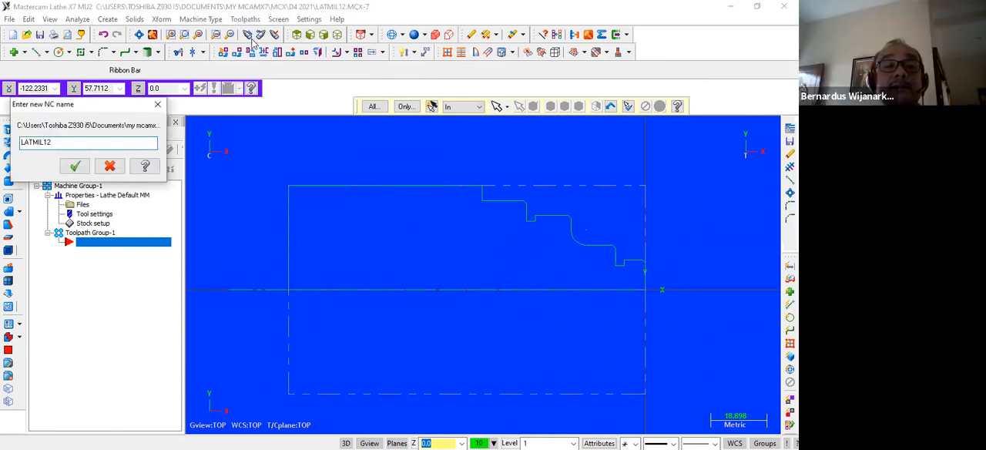
pyautogui.click(75, 166)
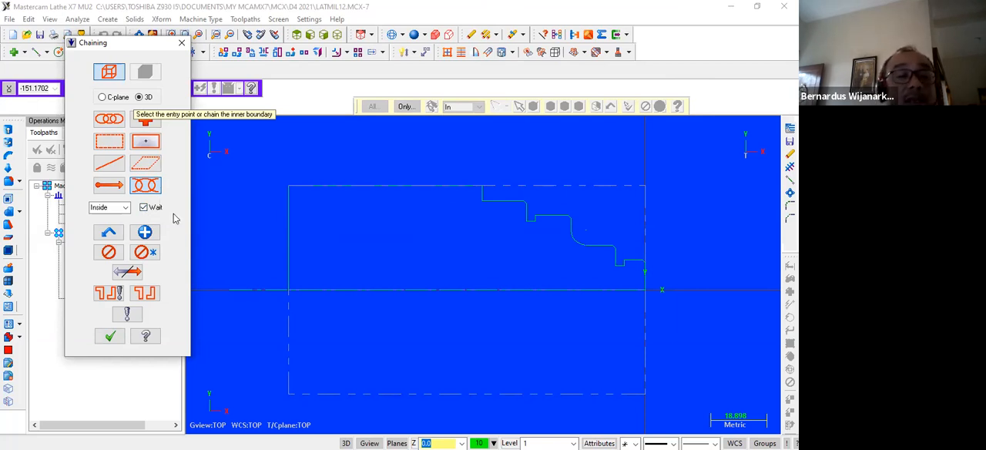
pyautogui.scroll(2, 516, 250)
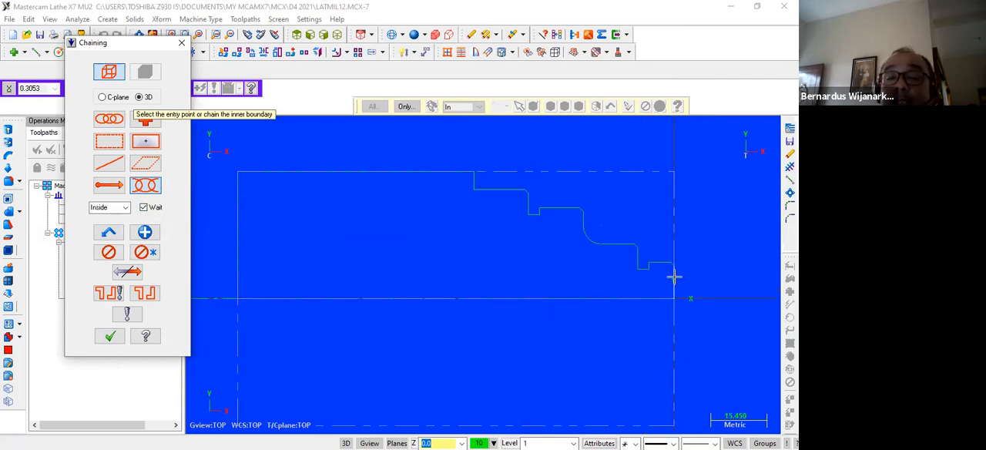
pyautogui.click(673, 274)
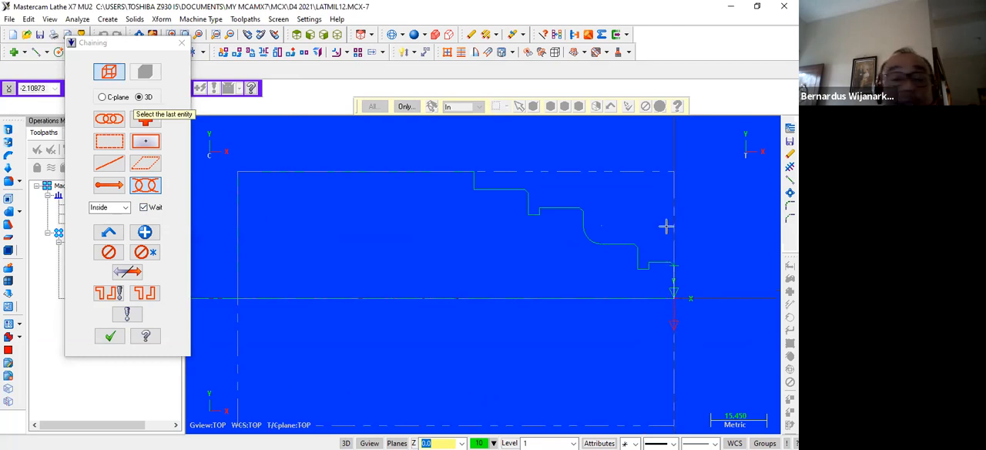
pyautogui.click(128, 273)
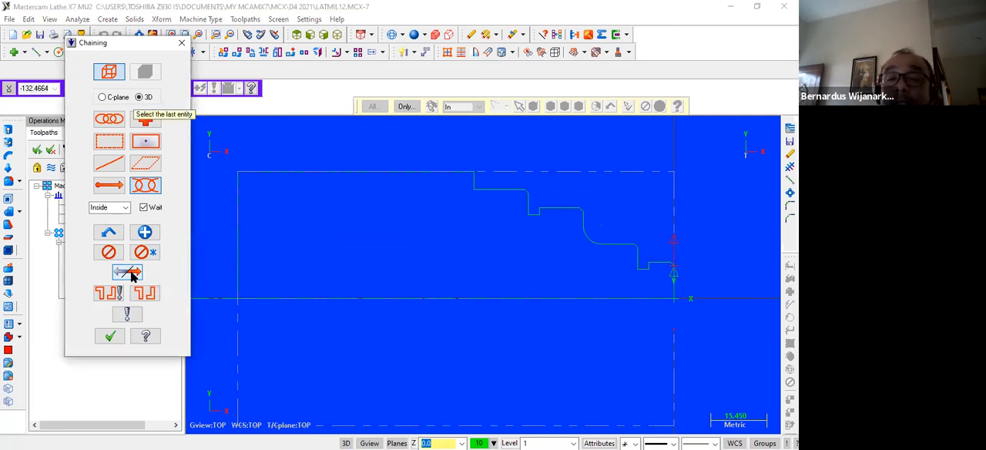
# Extend the partial chain along the stepped profile to the short vertical line at the largest diameter and accept it.
pyautogui.scroll(2, 601, 303)
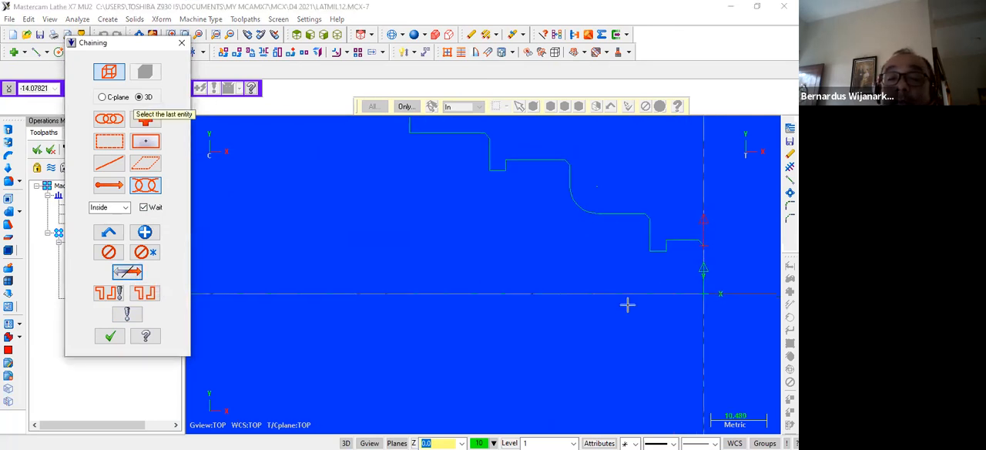
pyautogui.click(710, 233)
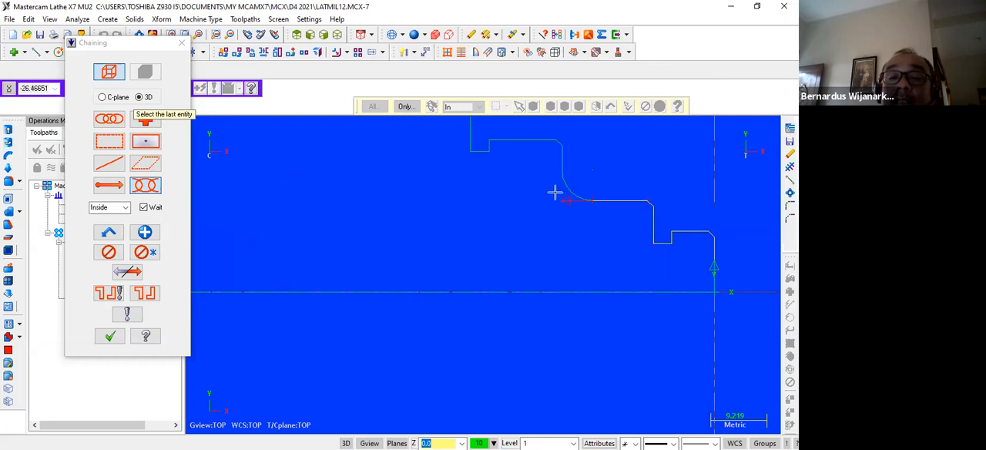
pyautogui.click(555, 141)
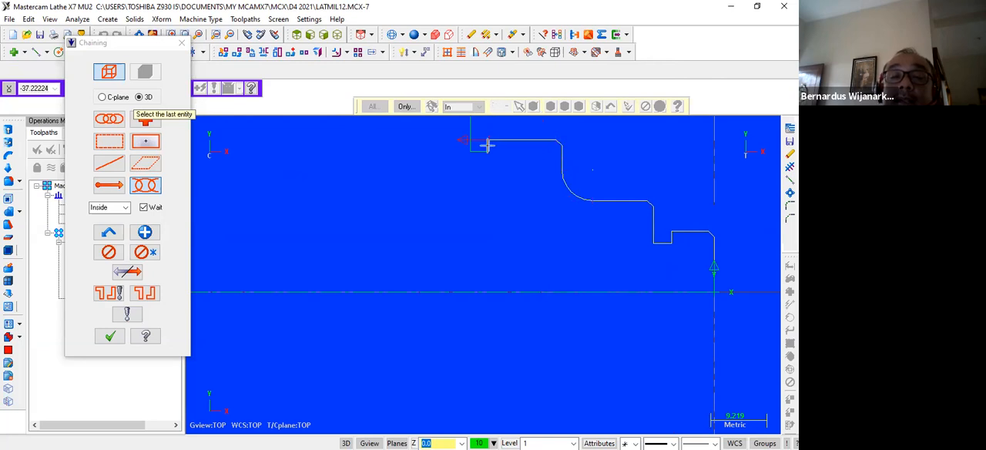
pyautogui.scroll(-2, 467, 189)
pyautogui.scroll(-1, 463, 199)
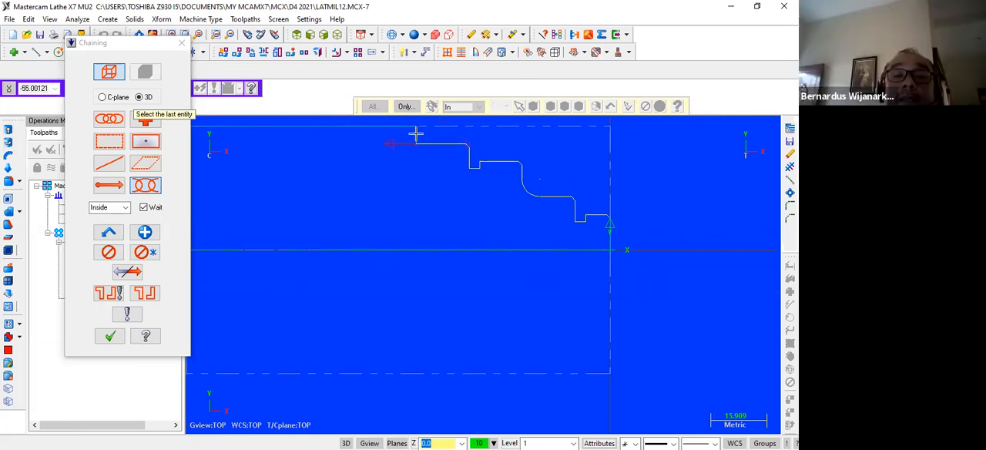
pyautogui.scroll(-2, 458, 205)
pyautogui.scroll(-1, 473, 222)
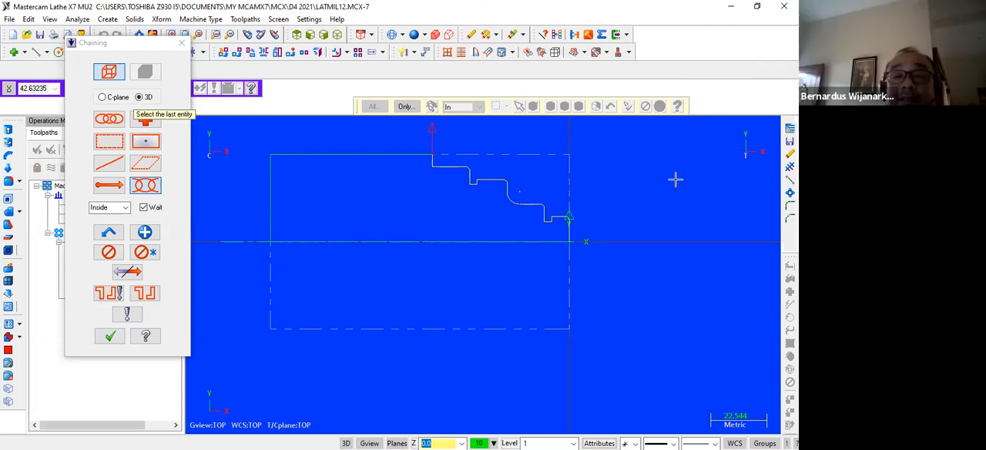
pyautogui.click(109, 338)
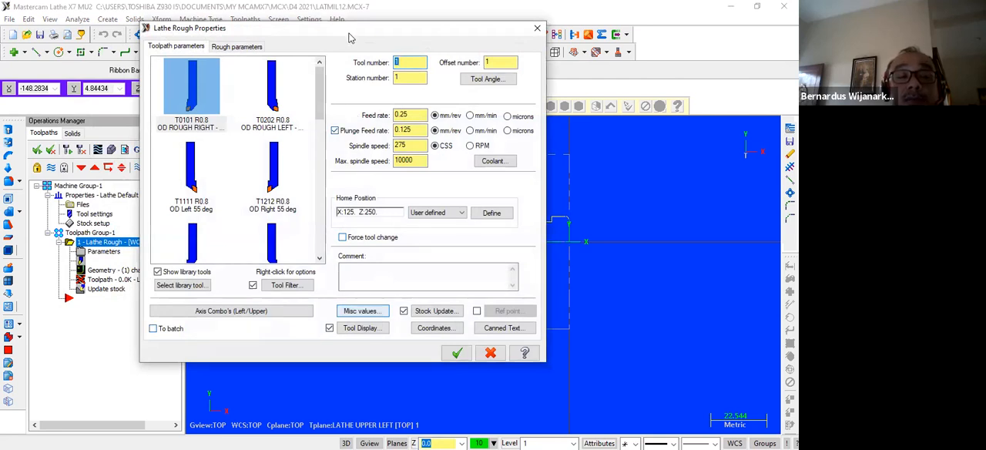
# Choose tool T0101 R0.8 OD ROUGH RIGHT - 80 DEG., with spindle speed 200 CSS and maximum spindle speed 3500.
pyautogui.moveTo(348, 37); pyautogui.dragTo(373, 117)
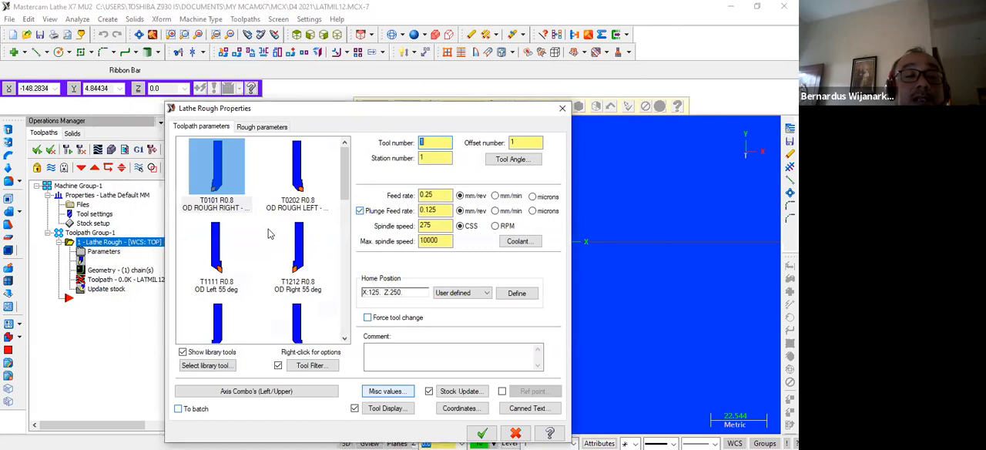
pyautogui.click(222, 185)
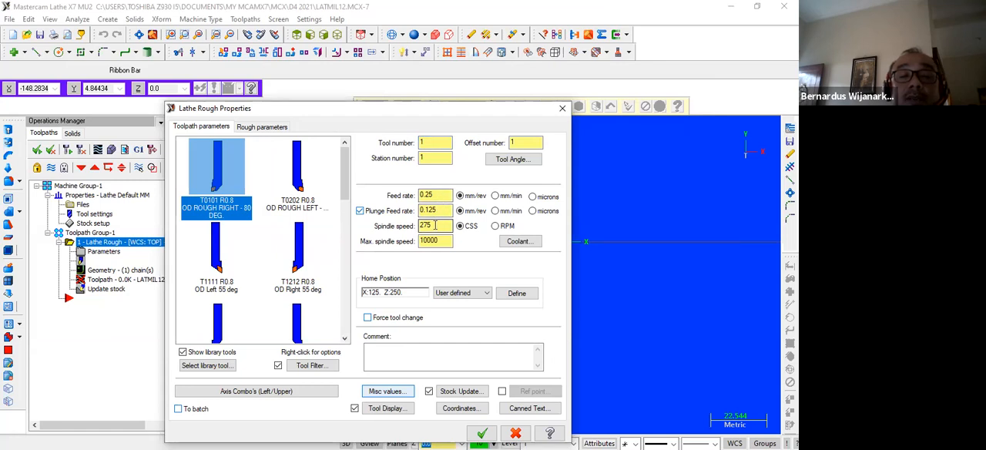
pyautogui.moveTo(435, 225); pyautogui.dragTo(412, 223)
pyautogui.write('20')
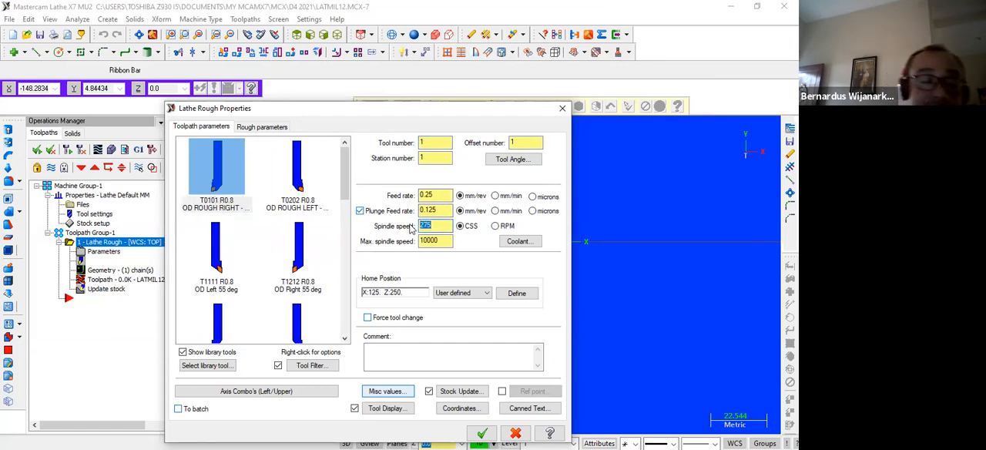
pyautogui.write('0')
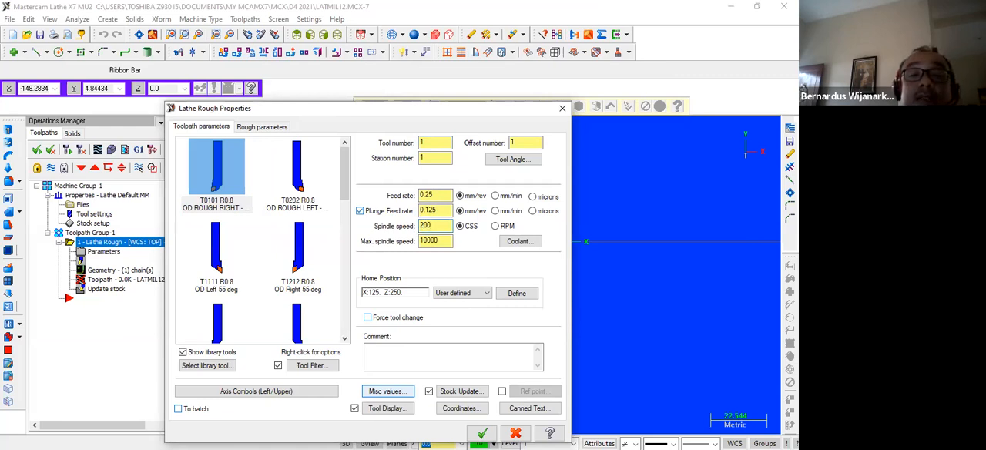
pyautogui.moveTo(440, 242); pyautogui.dragTo(416, 244)
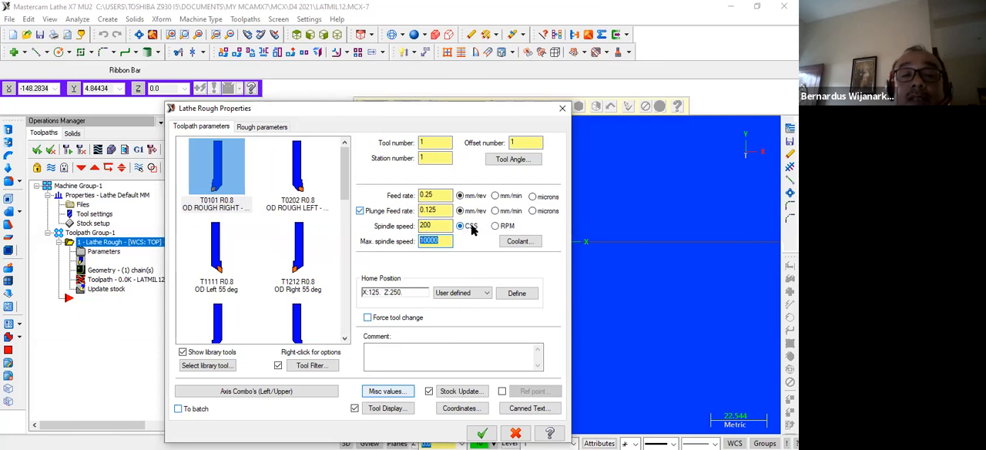
pyautogui.write('35')
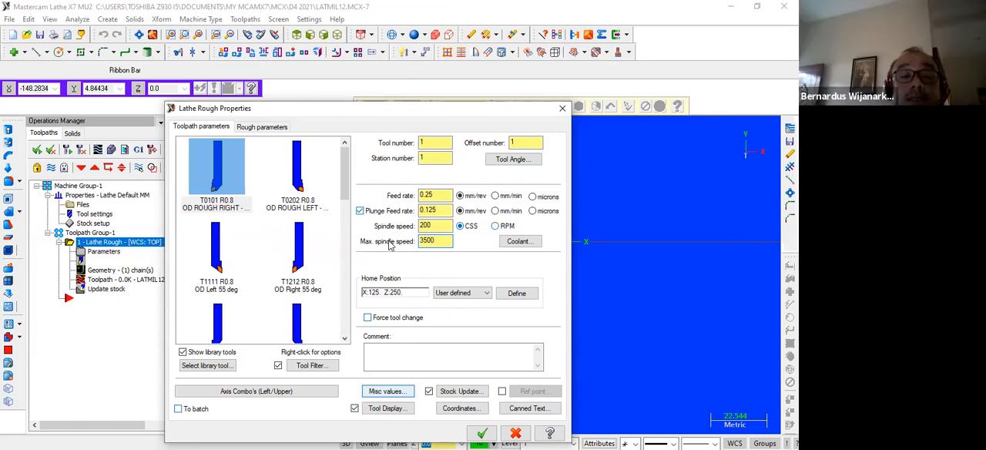
# Set the roughing depth of cut to 1.5 and stock to leave in X to 0.5, generating the toolpath and saving the file.
pyautogui.click(264, 128)
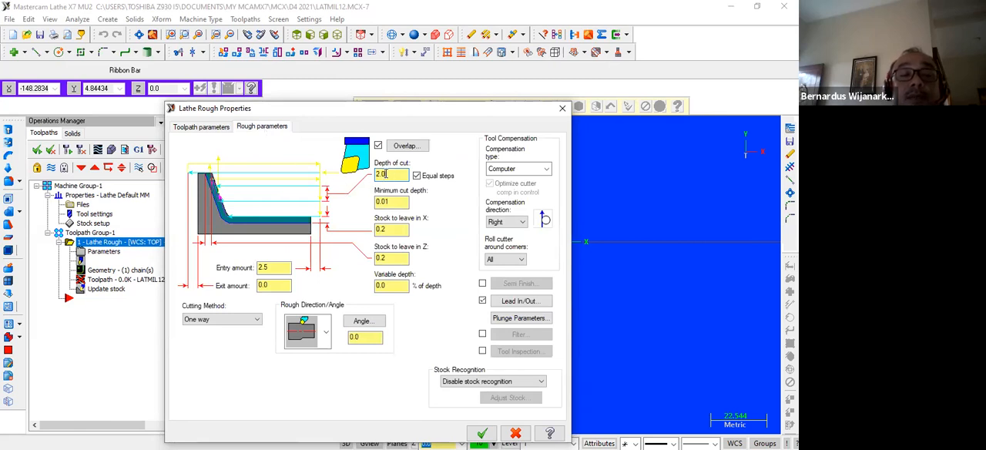
pyautogui.write('1.')
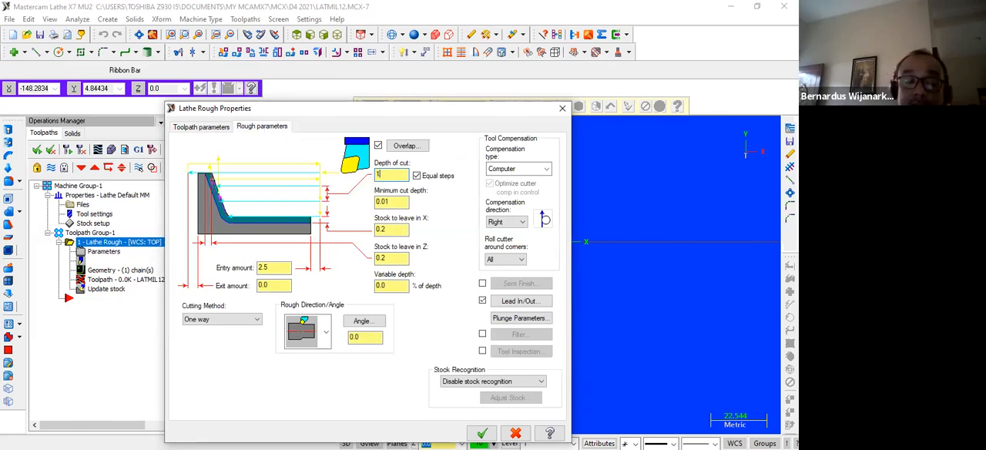
pyautogui.write('5')
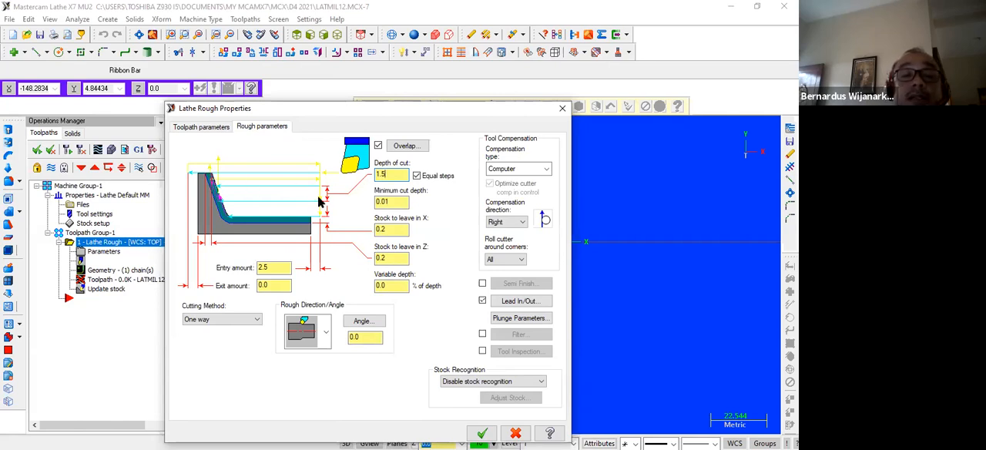
pyautogui.doubleClick(382, 229)
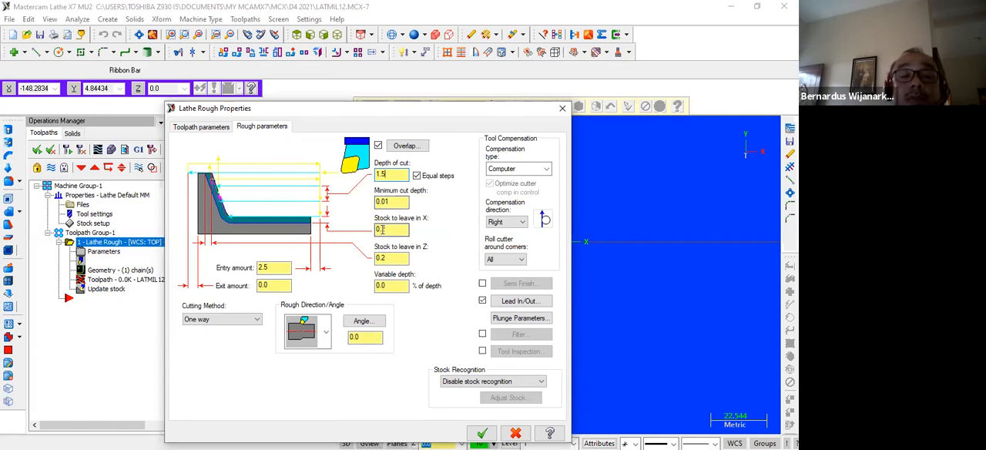
pyautogui.write('0.5')
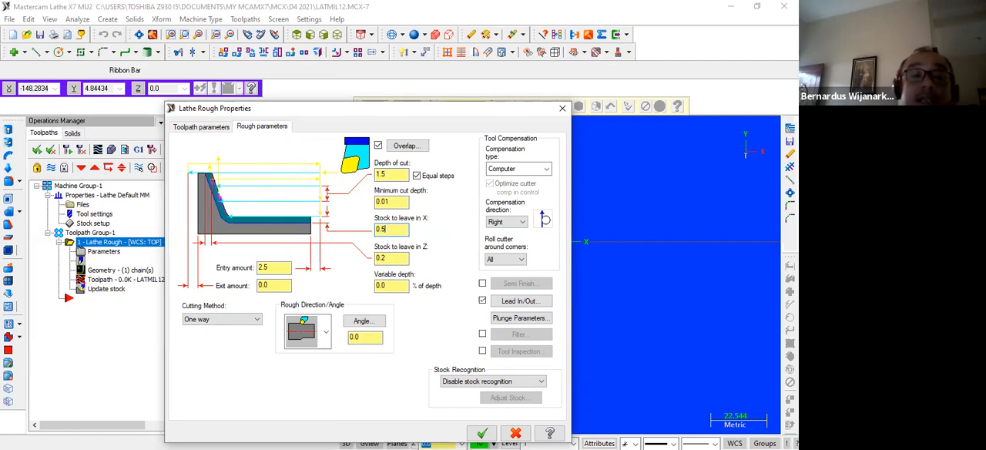
pyautogui.click(377, 257)
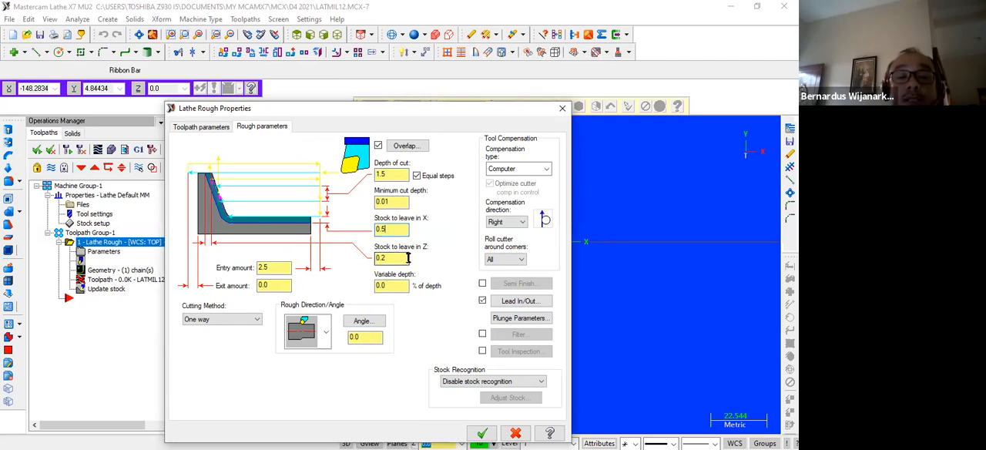
pyautogui.click(482, 433)
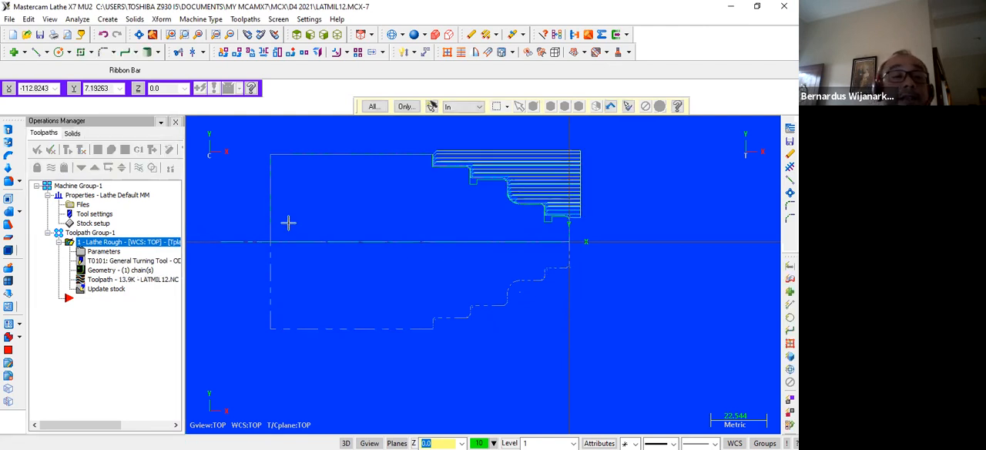
pyautogui.click(40, 36)
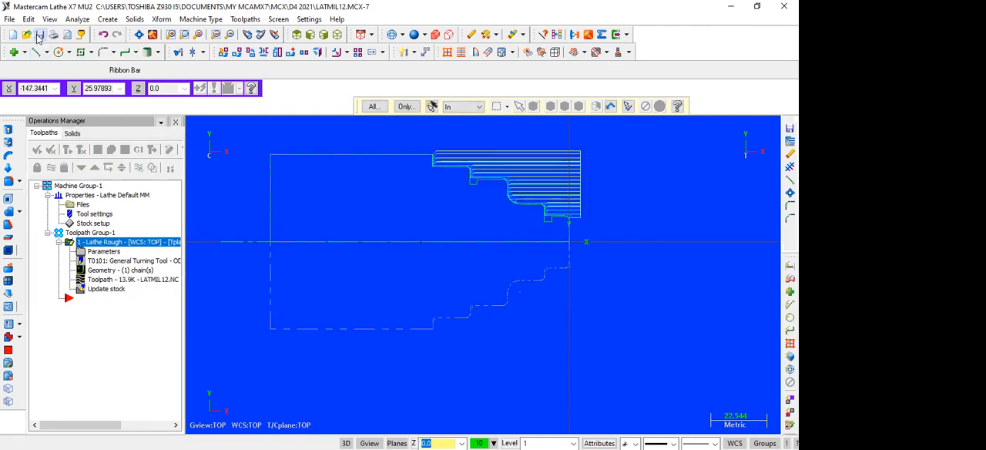
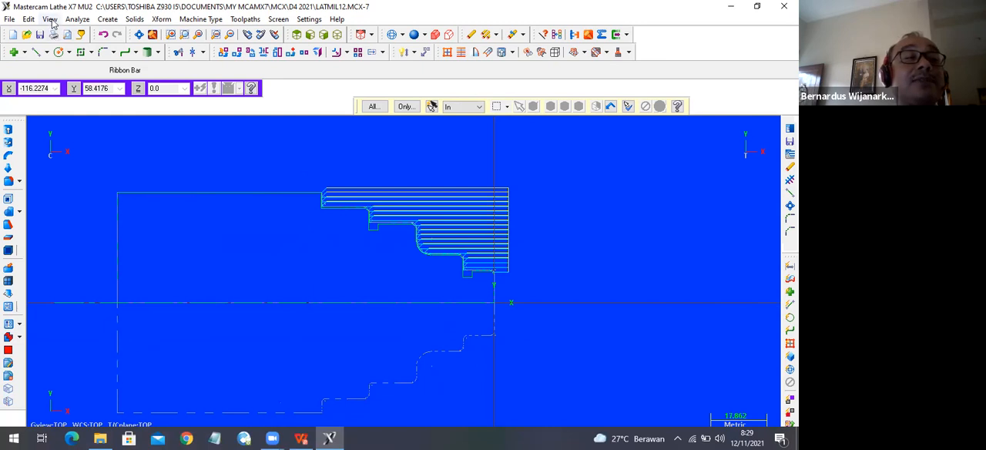
# Show the Operations Manager beside the roughing toolpath.
pyautogui.click(49, 18)
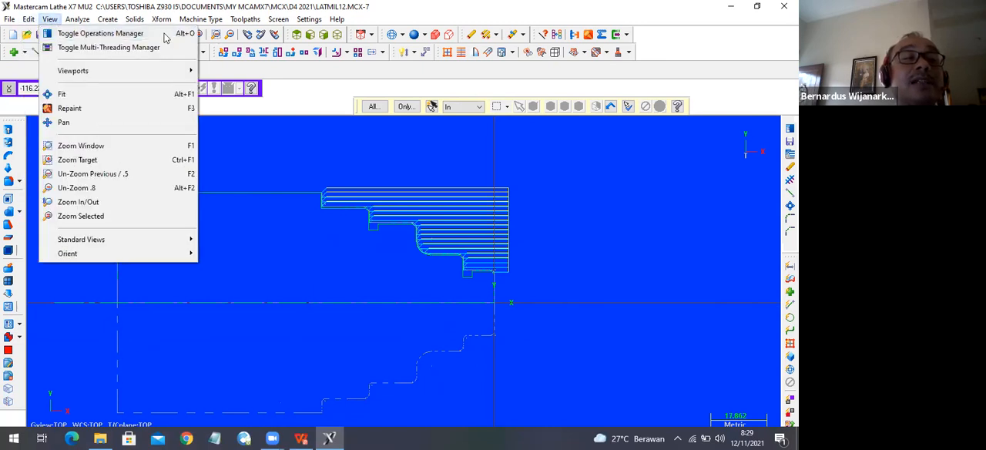
pyautogui.click(249, 165)
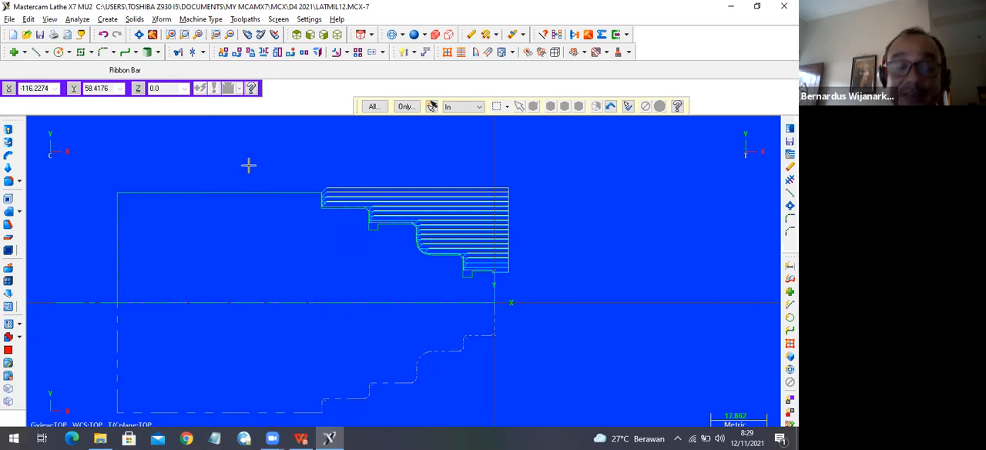
pyautogui.hotkey('alt', 'o')
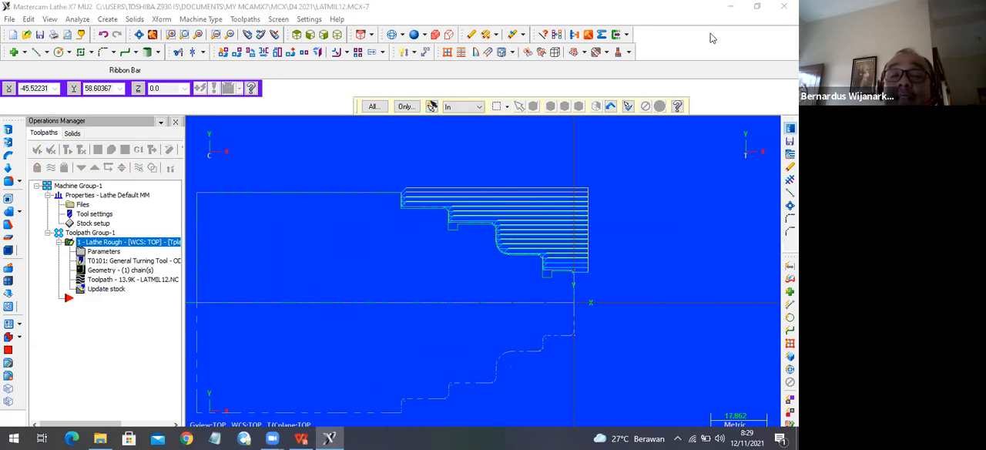
# Create a lathe Finish toolpath that reuses the last chain from the roughing operation.
pyautogui.scroll(3, 371, 199)
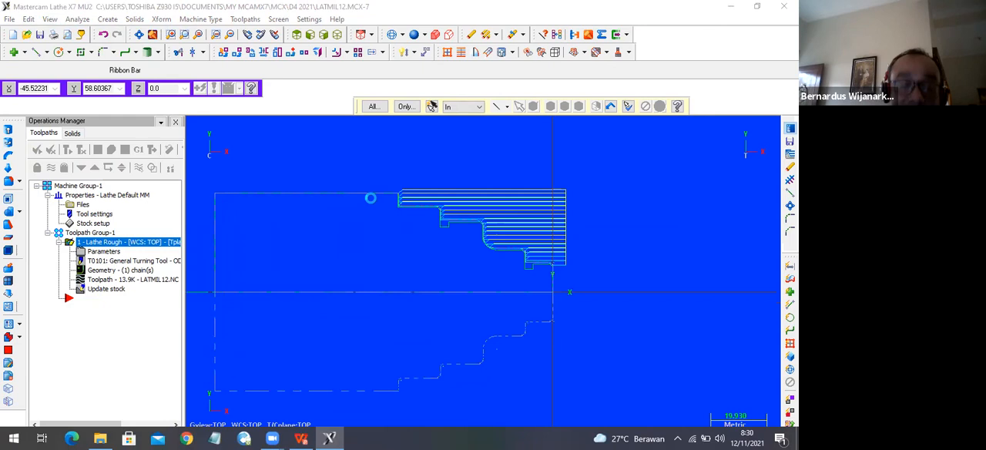
pyautogui.scroll(2, 385, 199)
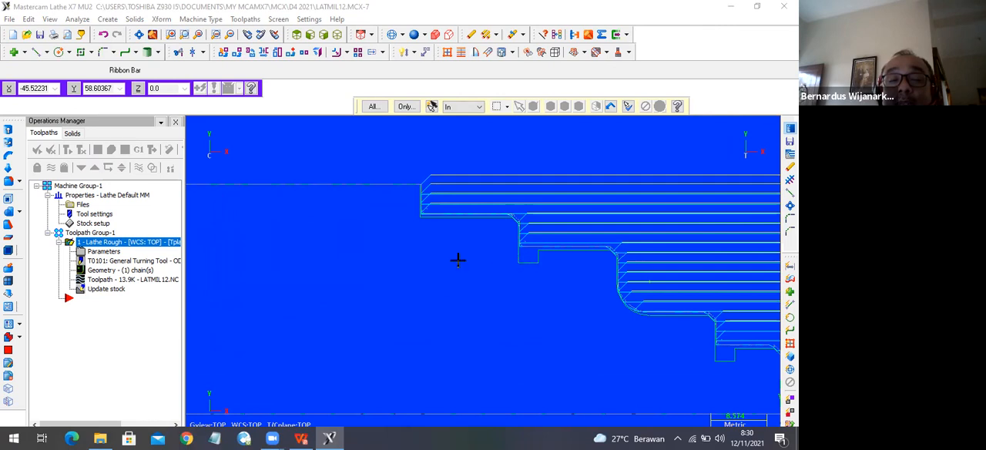
pyautogui.scroll(-2, 451, 255)
pyautogui.scroll(-2, 443, 252)
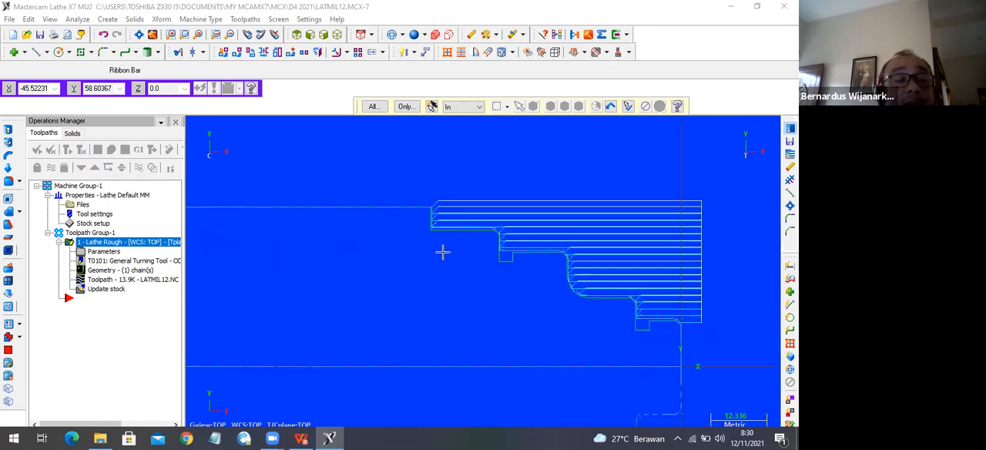
pyautogui.click(248, 19)
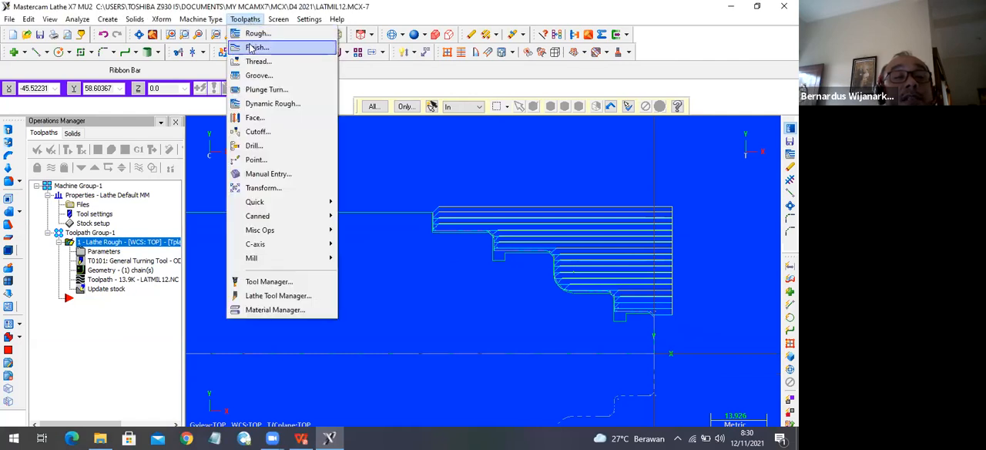
pyautogui.click(251, 48)
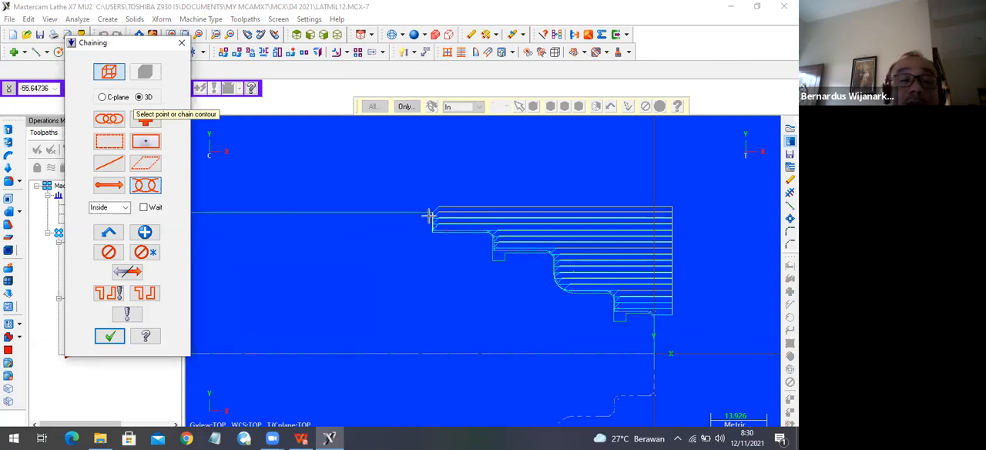
pyautogui.click(109, 234)
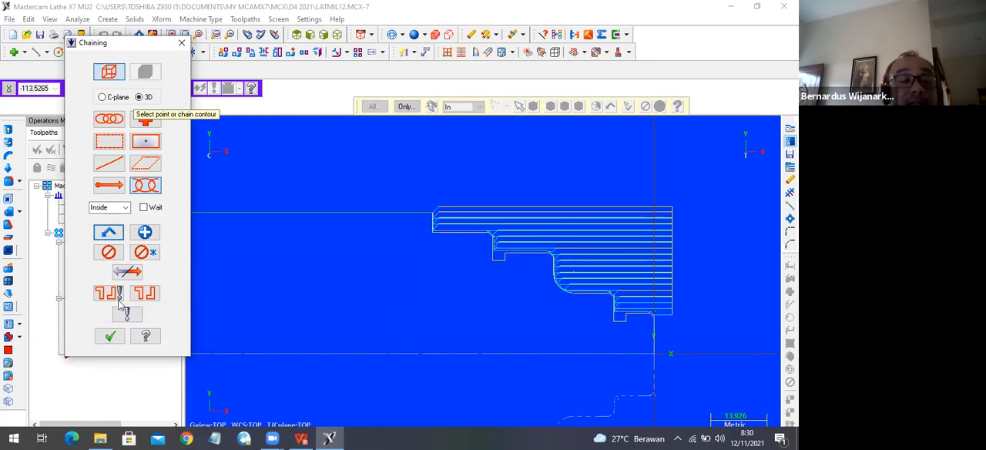
pyautogui.click(110, 335)
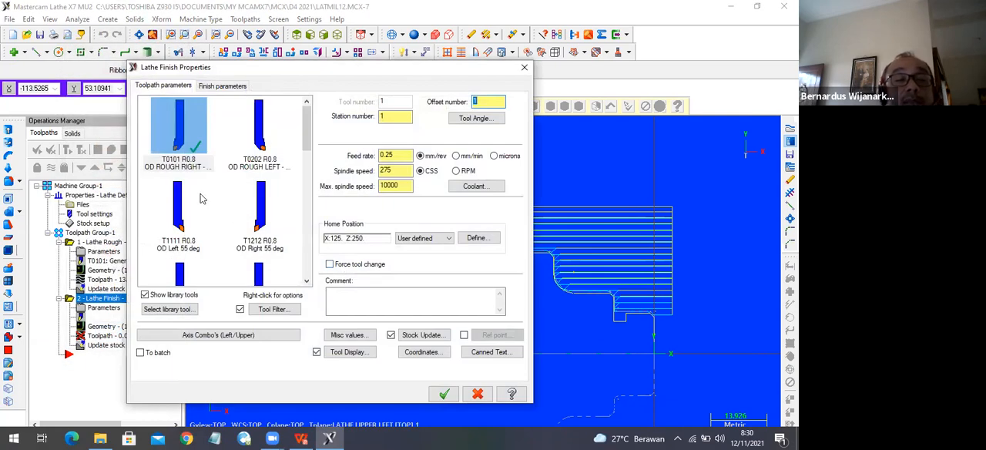
# Choose tool T2121 R0.8 OD FINISH RIGHT - 35 DEG. for the finishing operation.
pyautogui.scroll(-2, 201, 198)
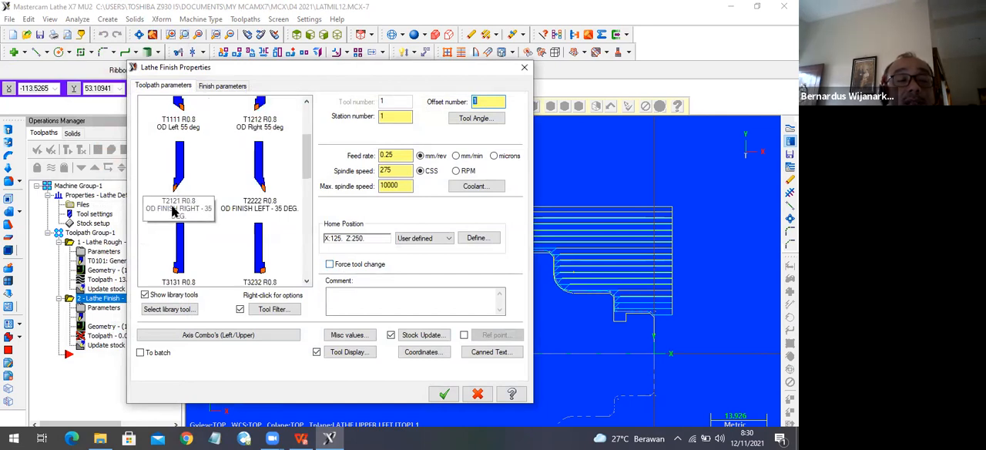
pyautogui.moveTo(174, 212)
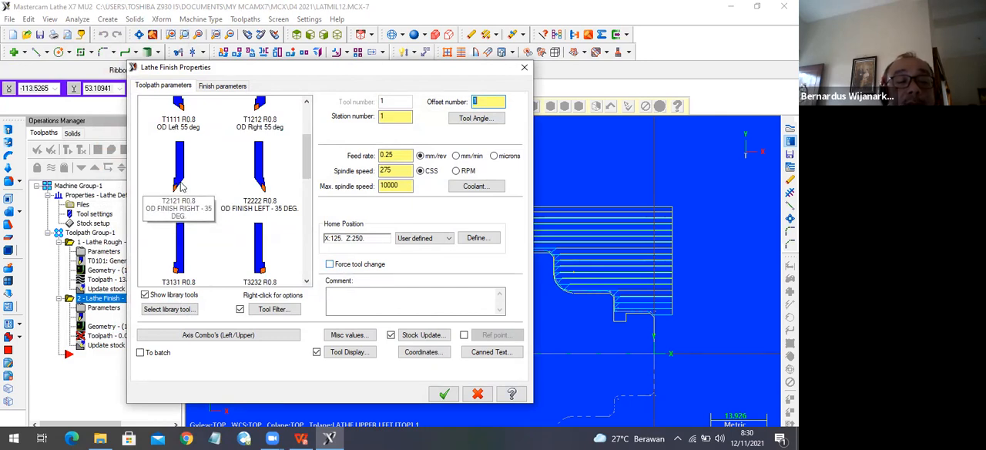
pyautogui.moveTo(180, 186)
pyautogui.click(178, 188)
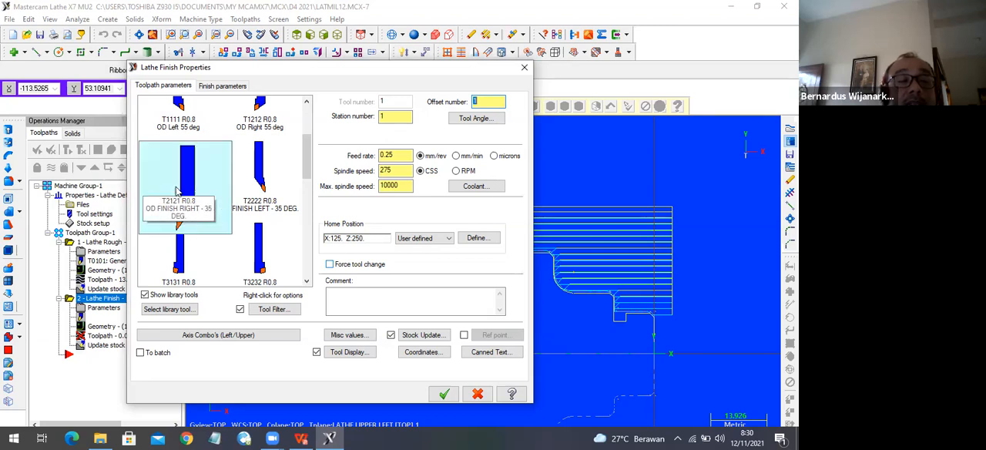
# Examine the insert shape and cross section in the finishing tool's definition, leaving the definition unchanged.
pyautogui.doubleClick(179, 186)
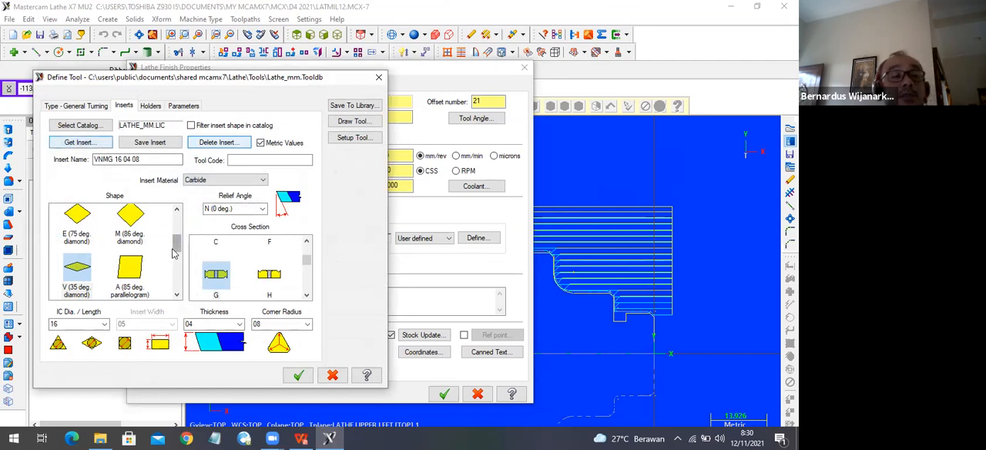
pyautogui.moveTo(177, 249)
pyautogui.mouseDown()
pyautogui.moveTo(182, 268)
pyautogui.moveTo(187, 256)
pyautogui.mouseUp()
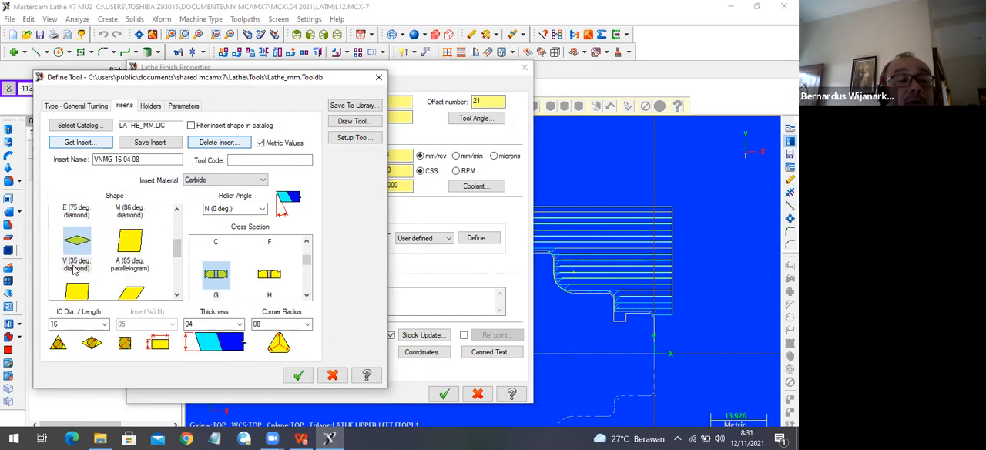
pyautogui.scroll(-1, 214, 249)
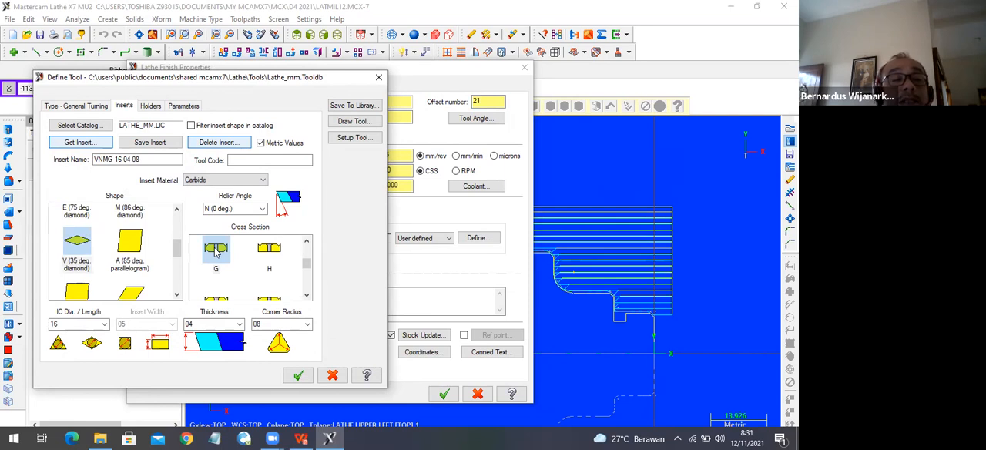
pyautogui.scroll(-1, 216, 251)
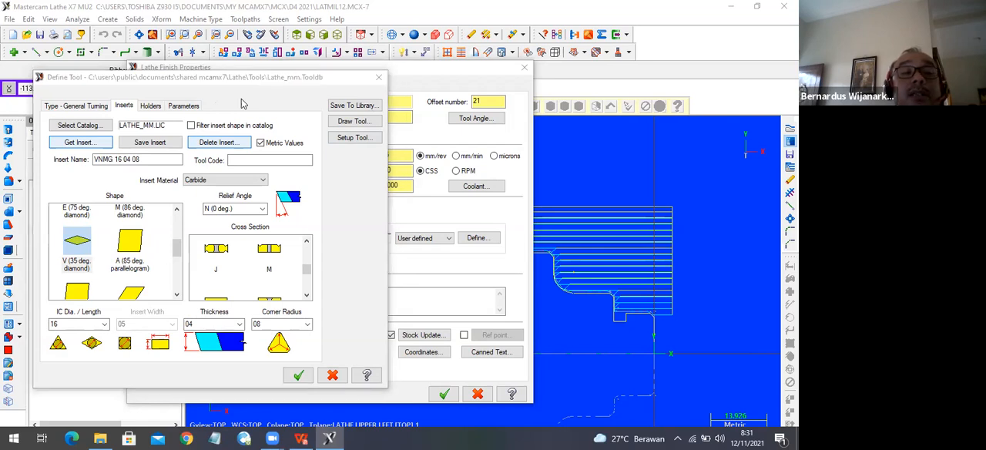
pyautogui.click(379, 77)
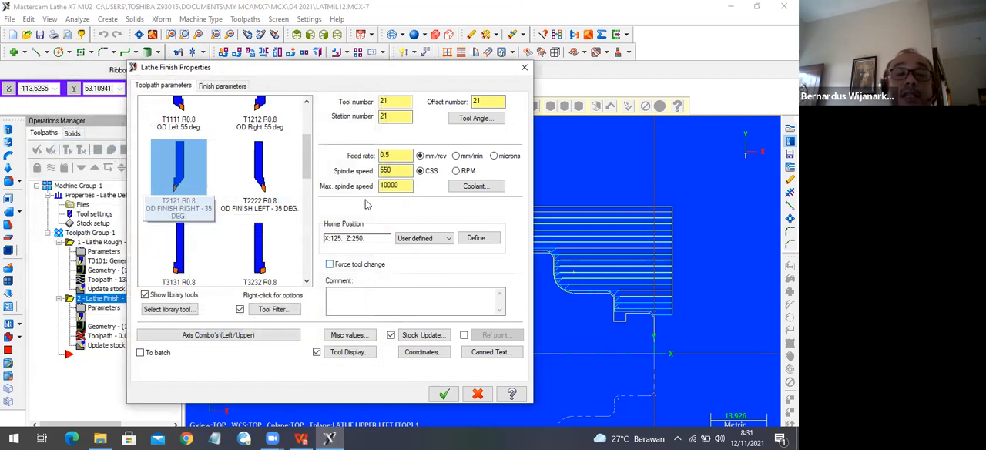
# Set the finishing feed rate to 0.1 mm/rev, spindle speed to 200 CSS and maximum spindle speed to 3500.
pyautogui.doubleClick(388, 155)
pyautogui.write('0.1')
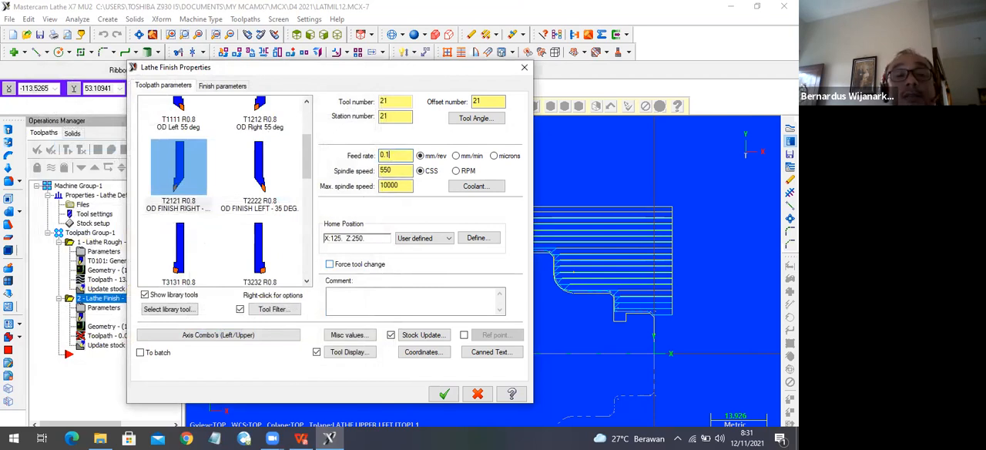
pyautogui.doubleClick(400, 171)
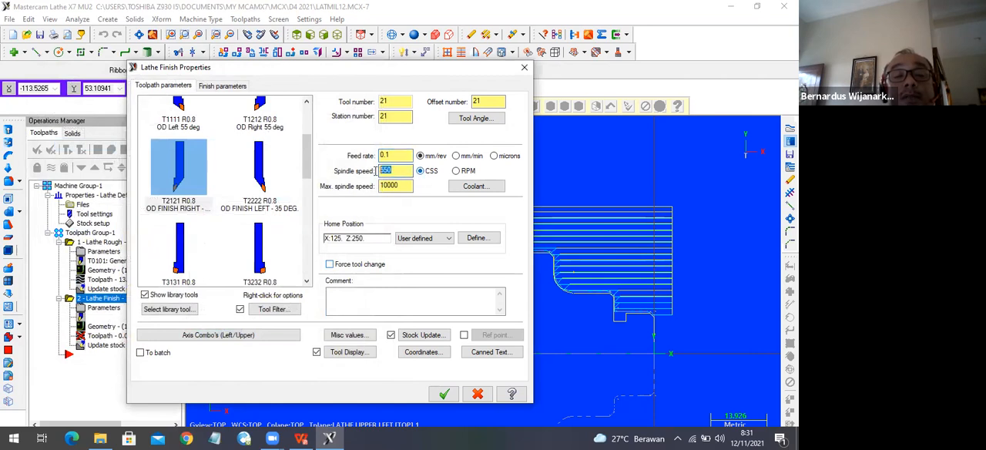
pyautogui.write('200')
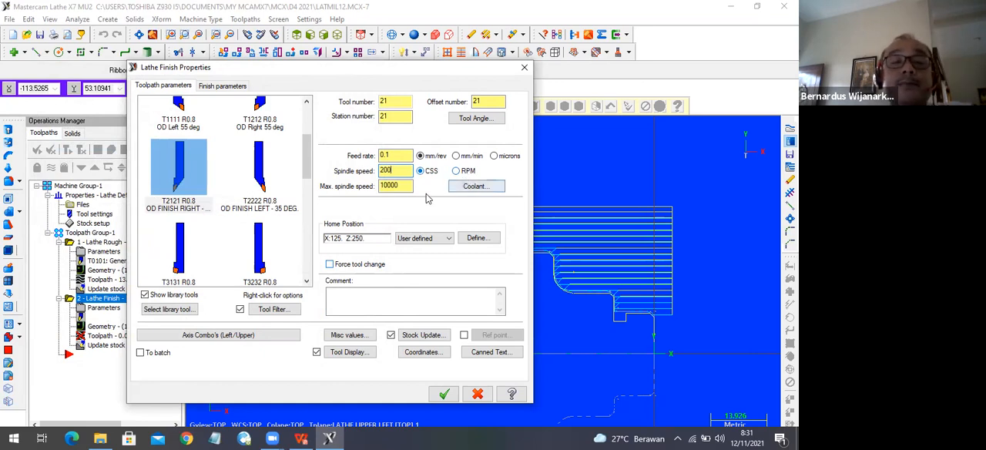
pyautogui.click(399, 185)
pyautogui.moveTo(399, 185); pyautogui.dragTo(380, 190)
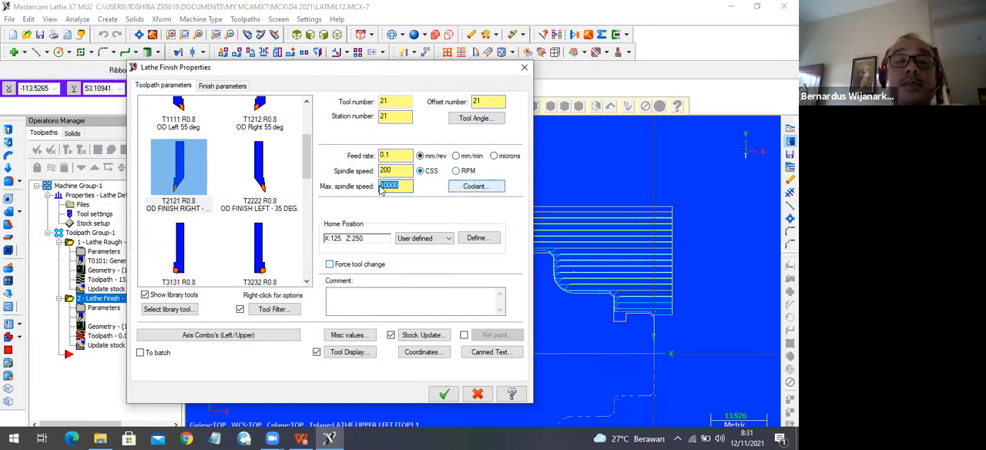
pyautogui.write('35')
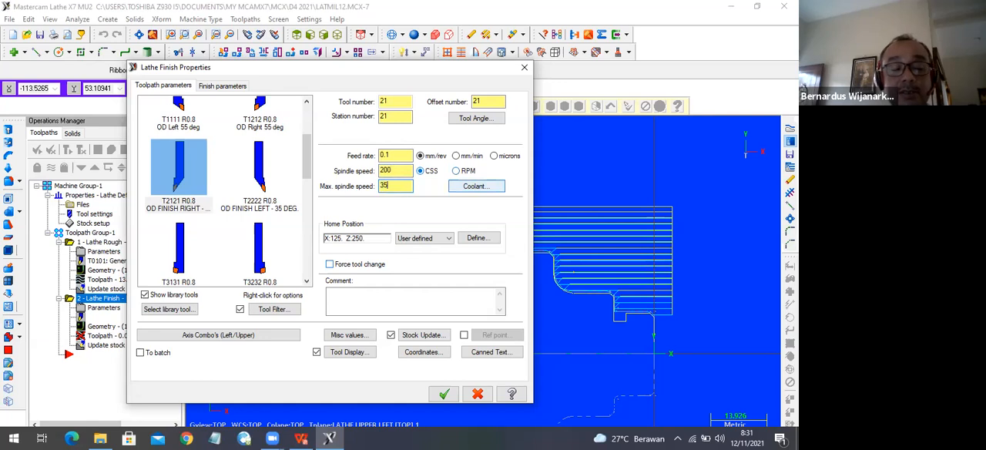
pyautogui.write('00')
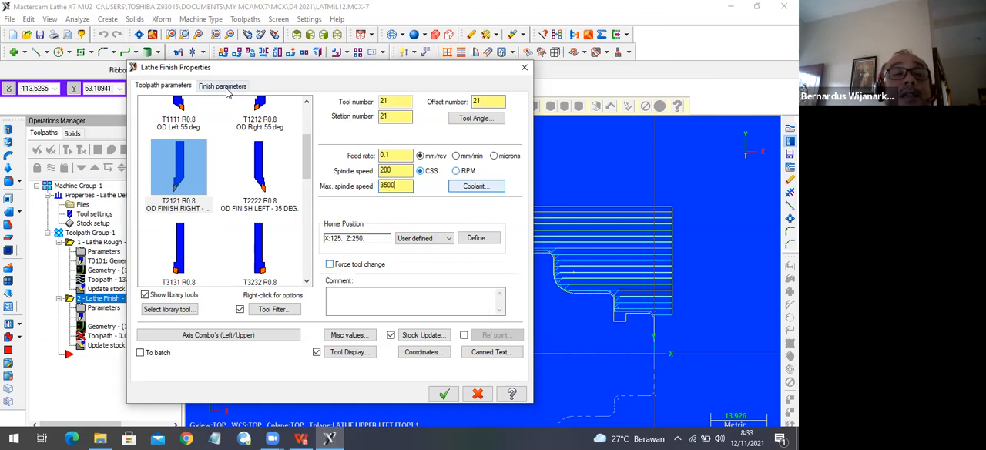
# Accept the default finish parameters and generate the finishing toolpath.
pyautogui.click(225, 85)
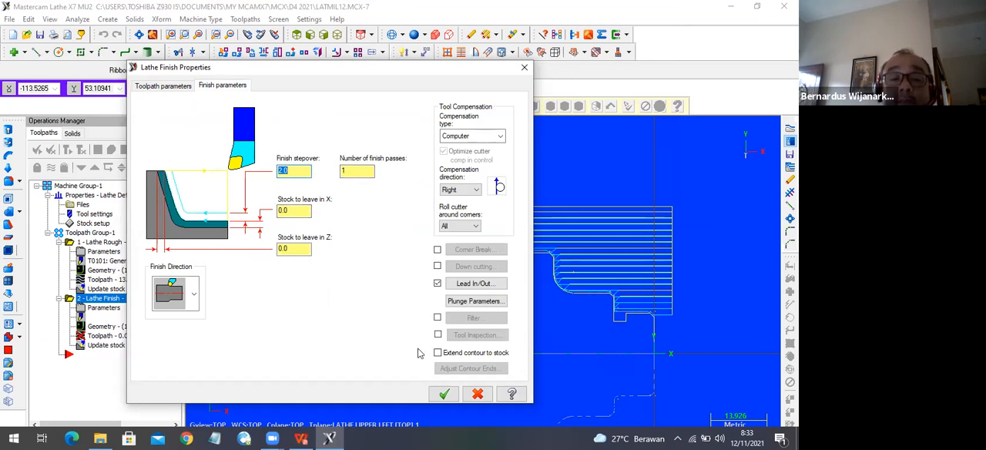
pyautogui.click(444, 395)
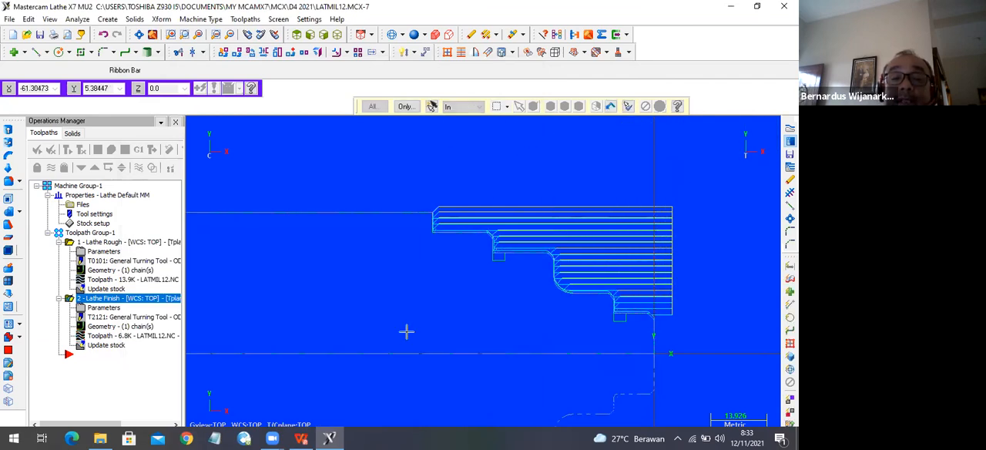
pyautogui.scroll(-3, 365, 246)
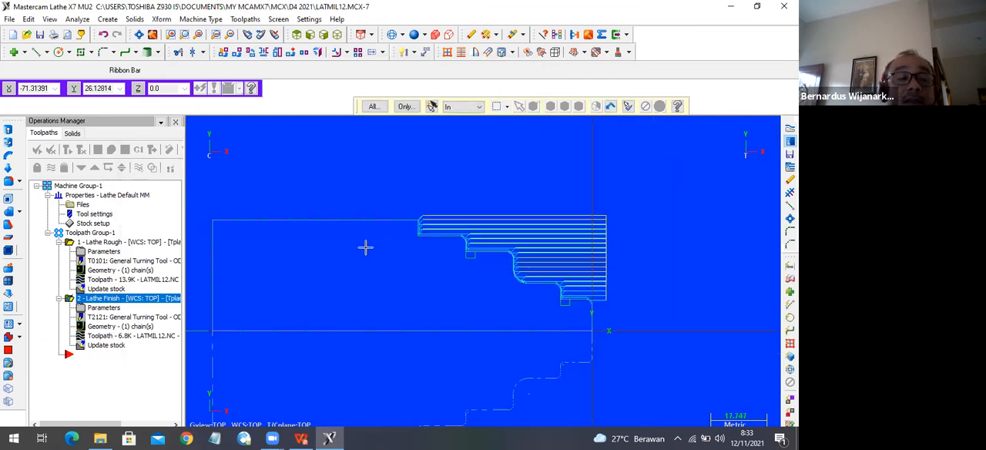
# Open the roughing and finishing operations together in the Verify simulation, with the stock shown in top view.
pyautogui.click(68, 149)
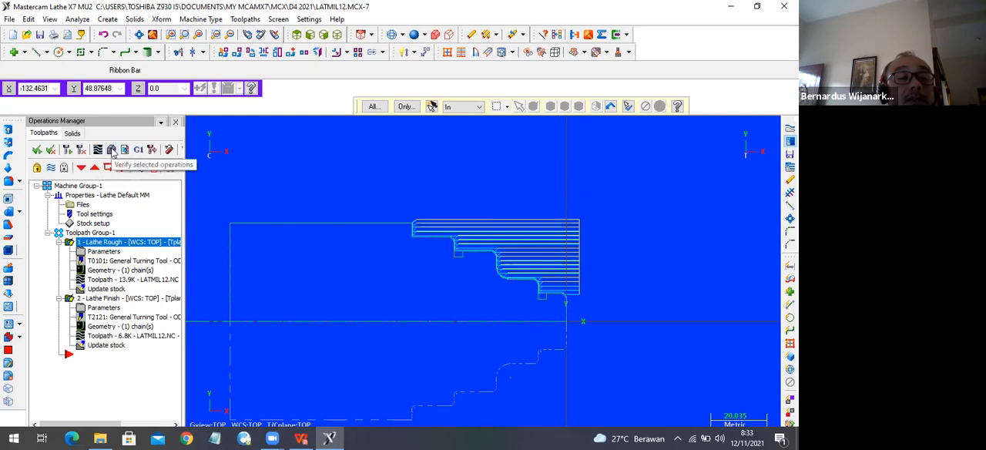
pyautogui.click(111, 150)
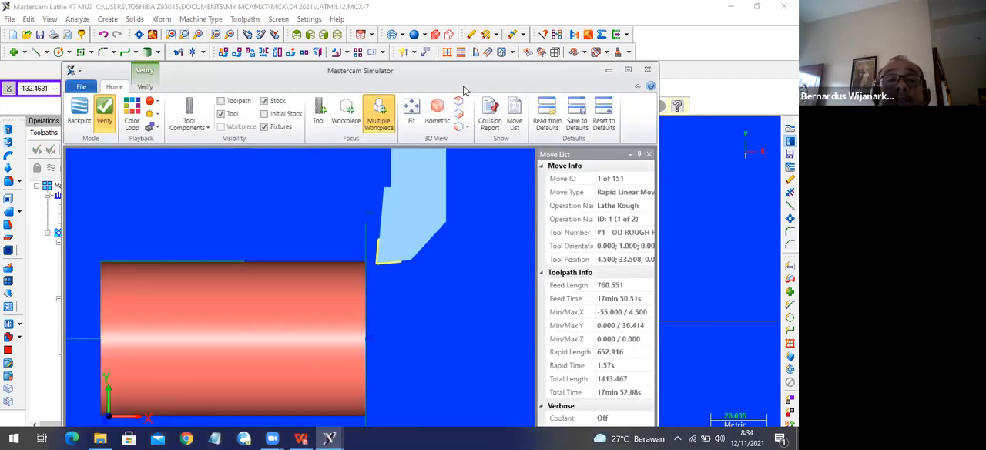
pyautogui.moveTo(489, 81); pyautogui.dragTo(501, 60)
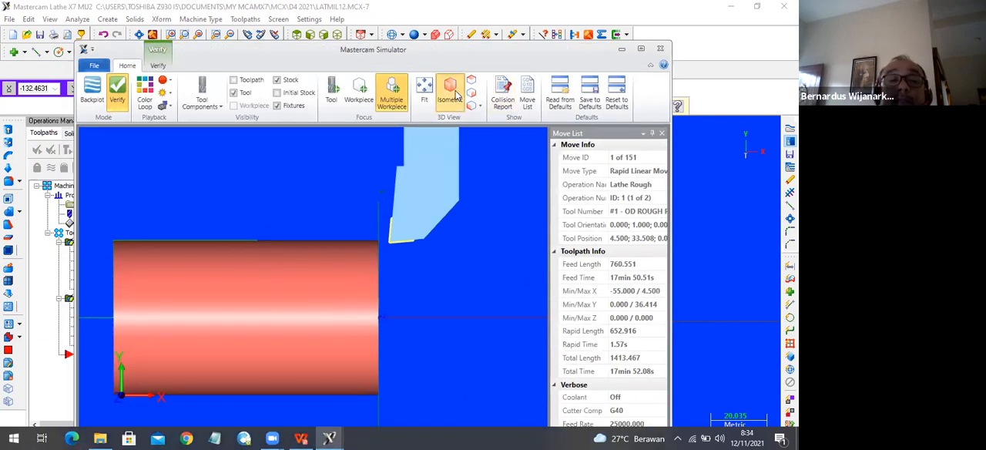
pyautogui.click(454, 92)
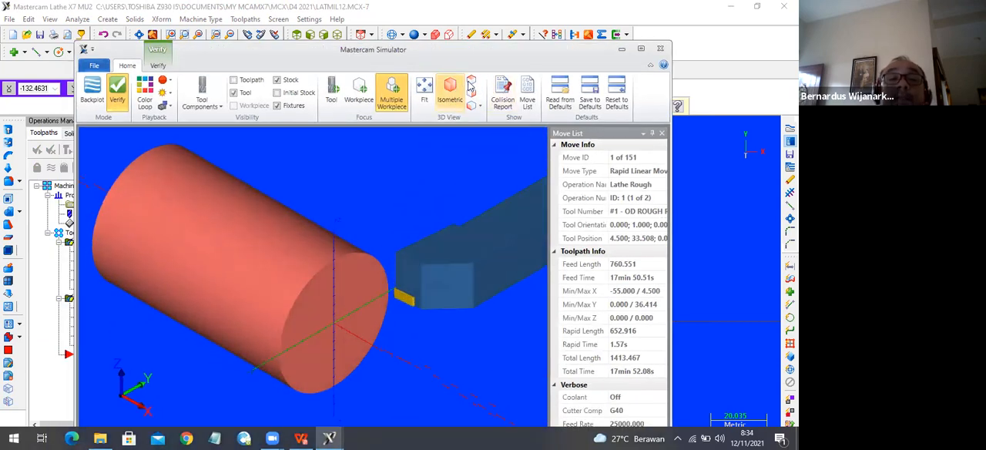
pyautogui.click(470, 81)
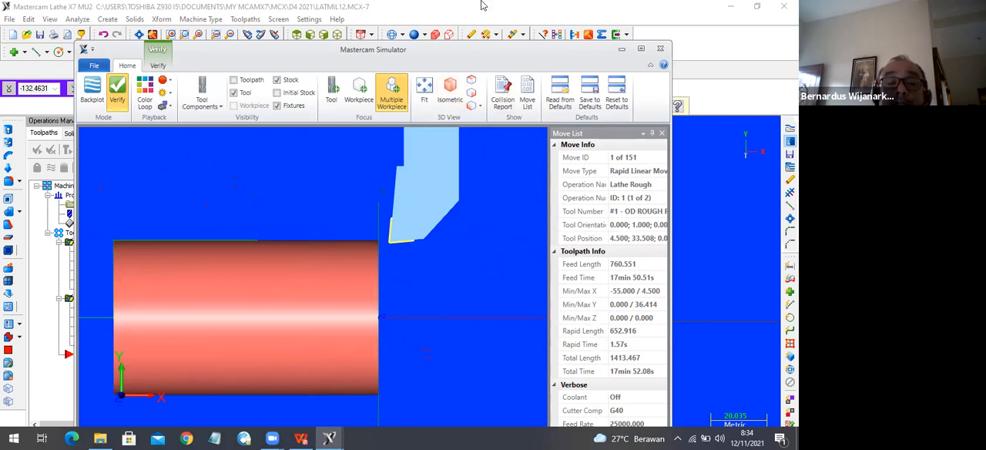
# Run the machining simulation to its end and inspect the turned part in isometric view.
pyautogui.moveTo(465, 71); pyautogui.dragTo(466, 31)
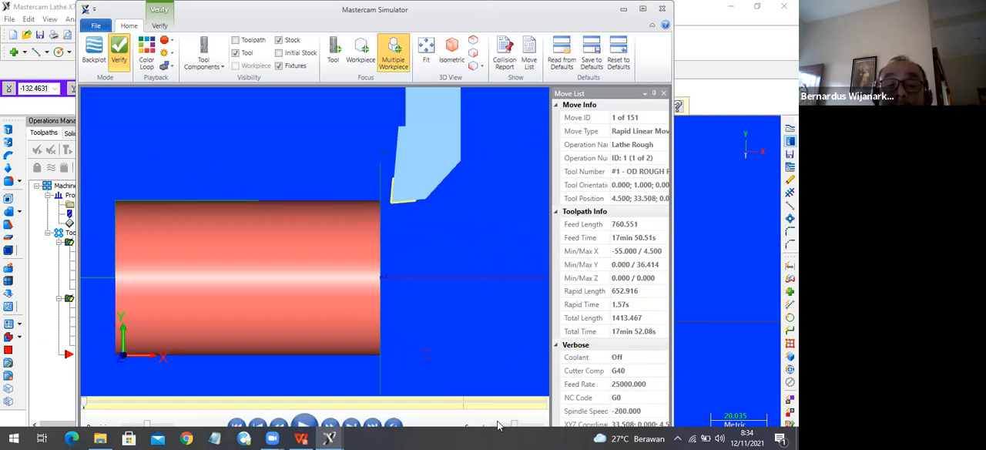
pyautogui.click(303, 425)
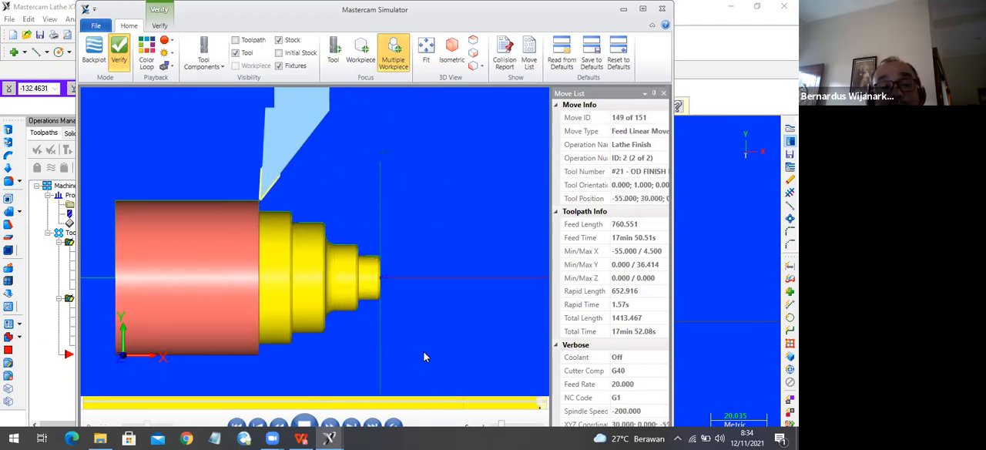
pyautogui.click(447, 62)
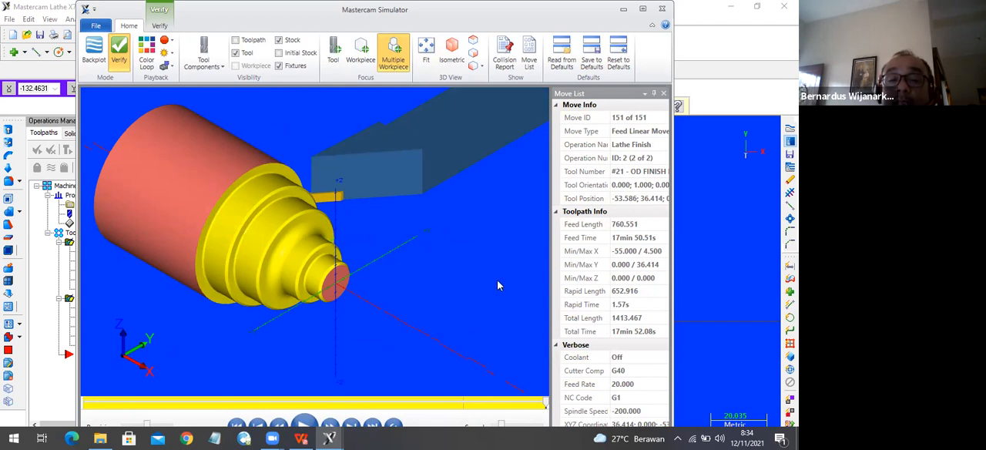
# Close the move list and exit the machining simulator to return to the lathe part.
pyautogui.click(663, 93)
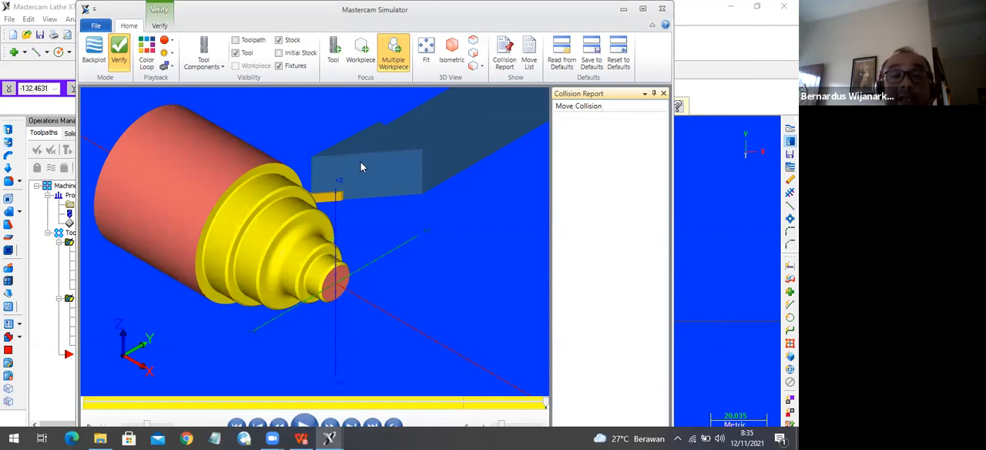
pyautogui.click(24, 105)
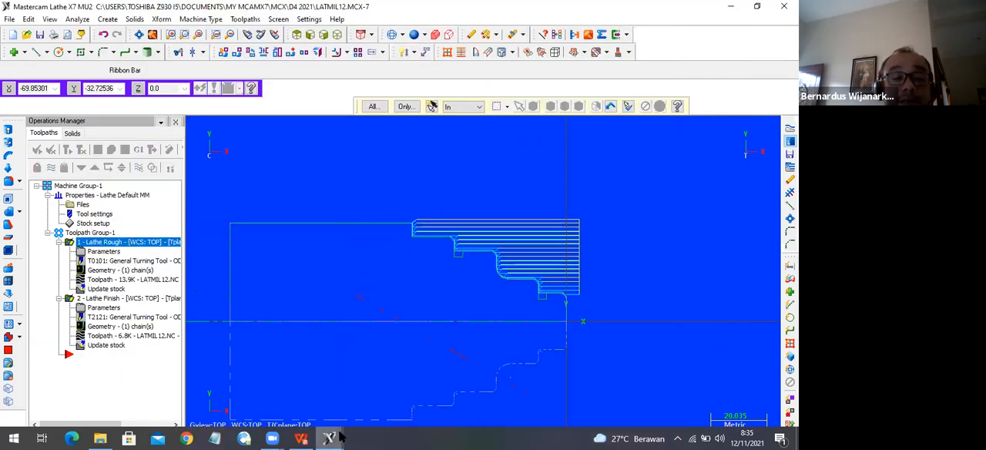
pyautogui.moveTo(341, 437)
pyautogui.click(377, 394)
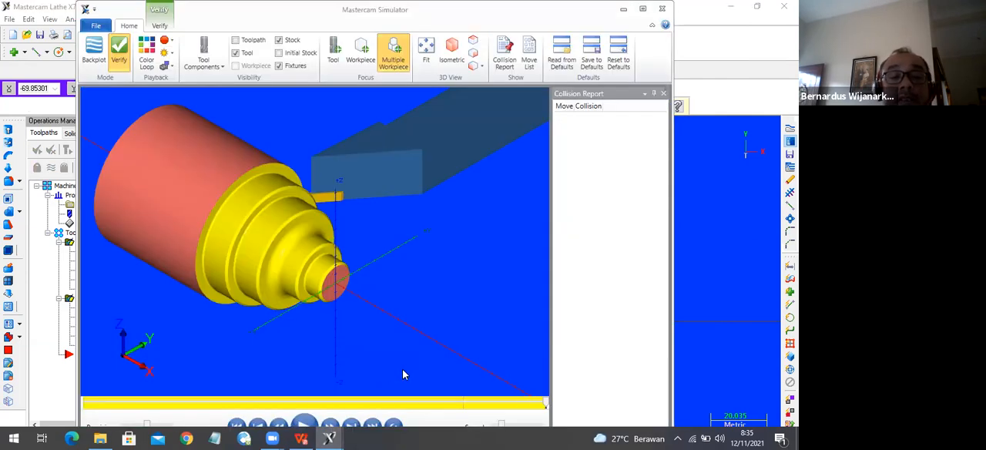
pyautogui.click(662, 9)
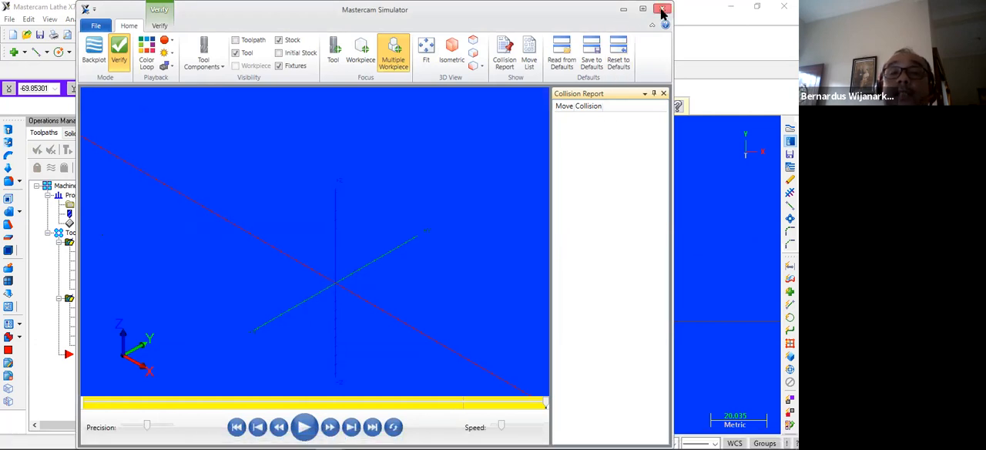
# Review the roughing operation's tool, feed, speed and depth-of-cut settings and accept them as they are.
pyautogui.click(96, 253)
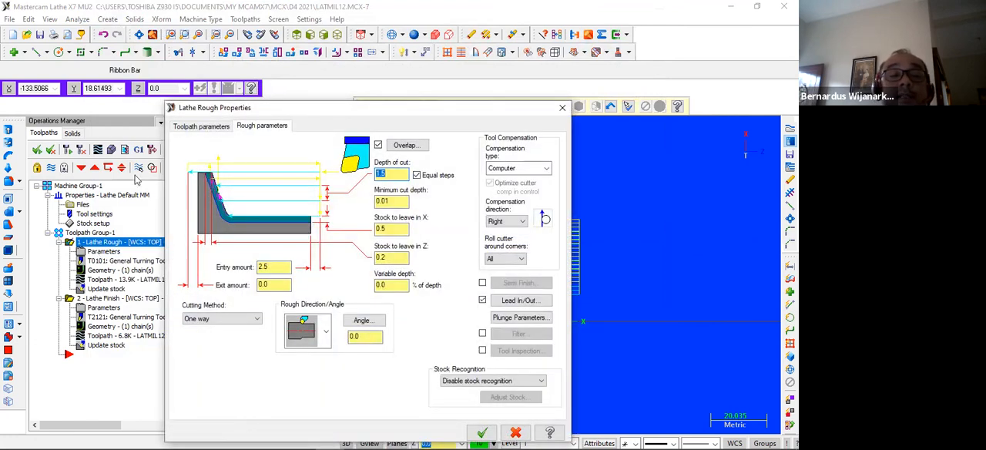
pyautogui.click(179, 128)
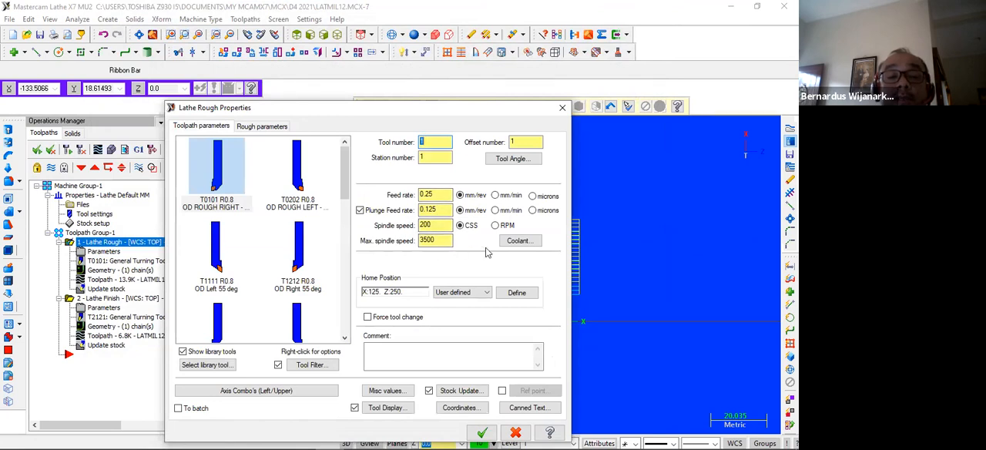
pyautogui.click(262, 127)
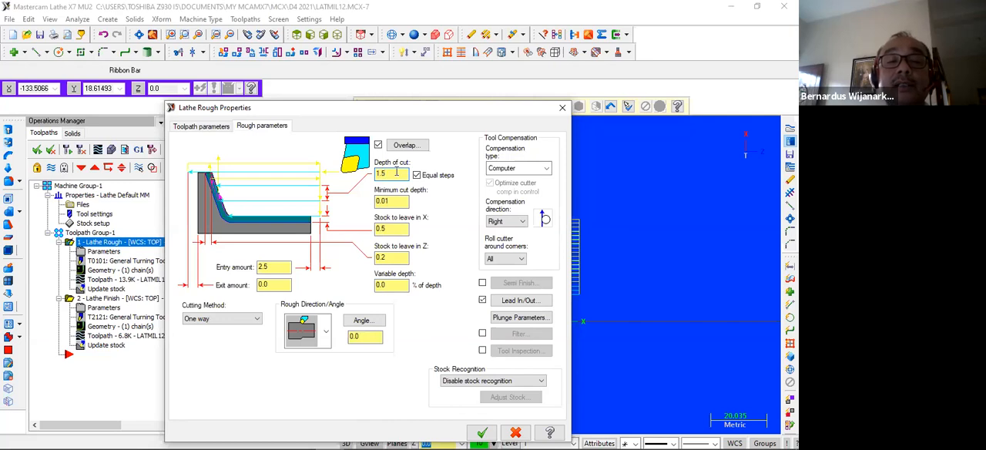
pyautogui.click(481, 432)
# Review the finishing operation's pass, tool, feed and speed settings and accept them as they are.
pyautogui.click(100, 299)
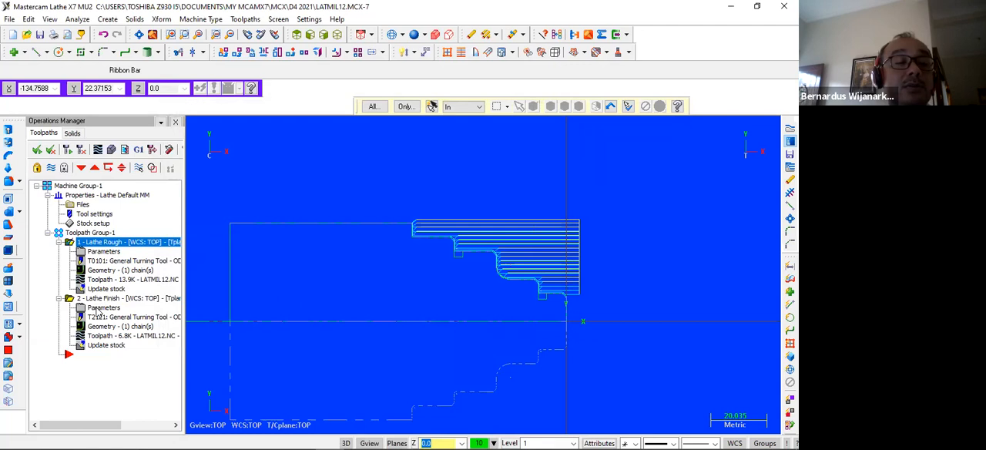
pyautogui.click(101, 308)
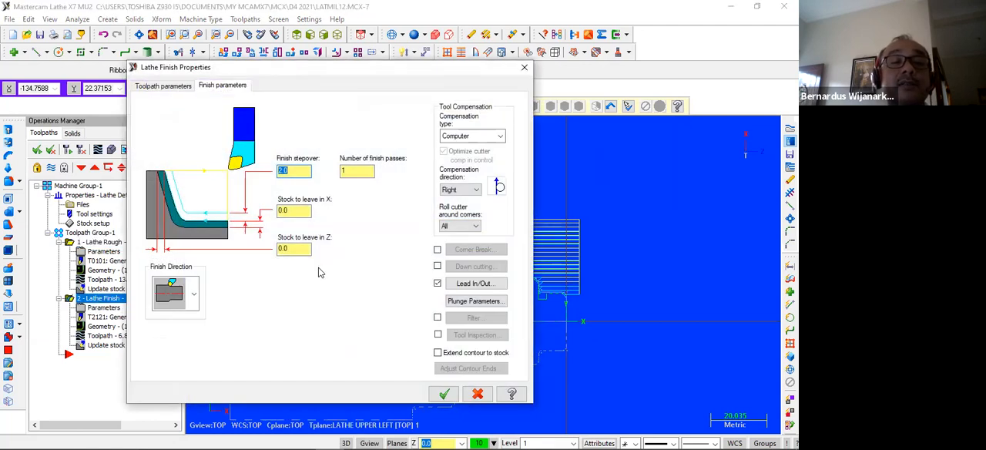
pyautogui.click(181, 88)
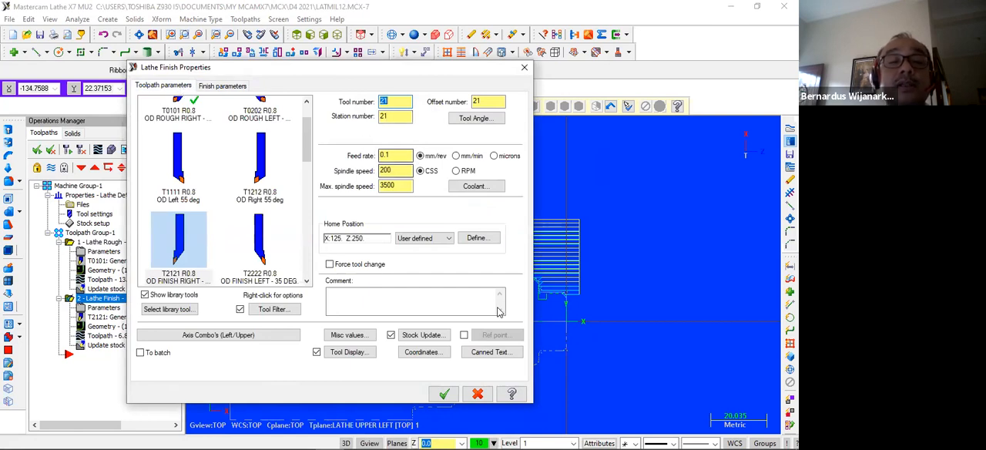
pyautogui.click(444, 393)
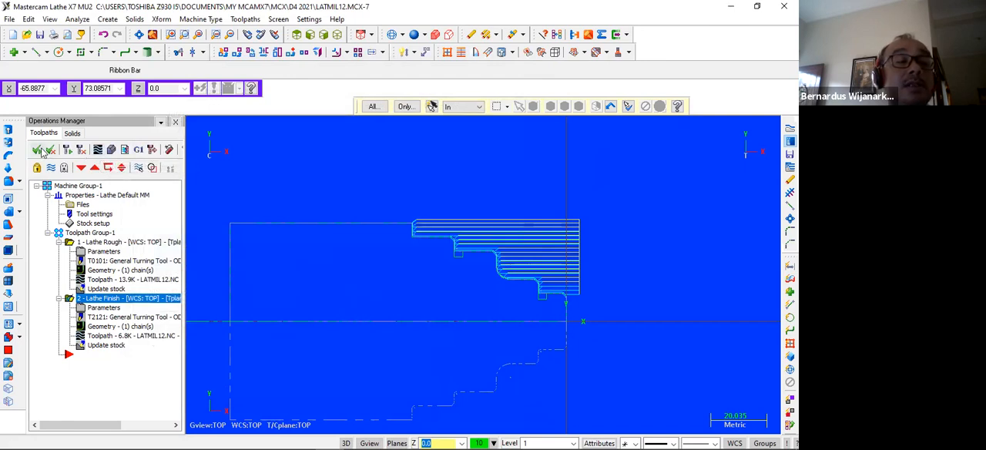
# Backplot the roughing and finishing toolpaths, check their cycle time information, play the tool motion and close the backplot.
pyautogui.click(99, 151)
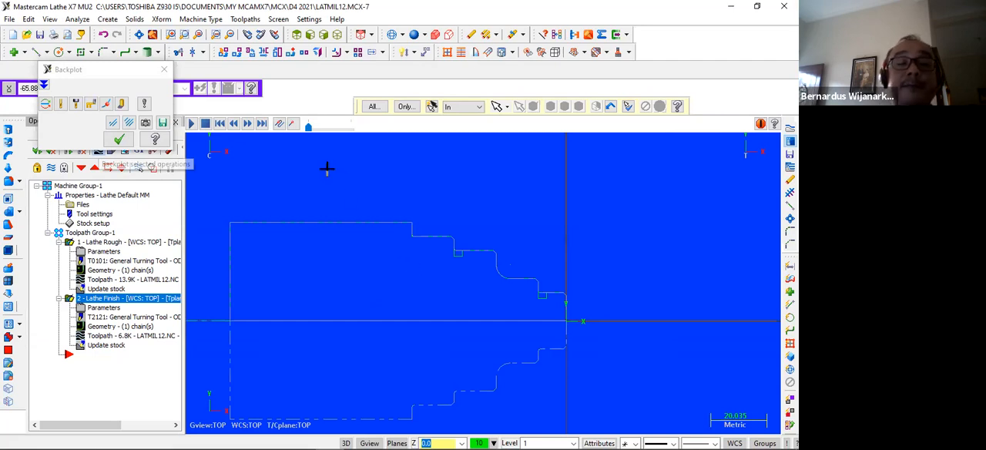
pyautogui.click(44, 87)
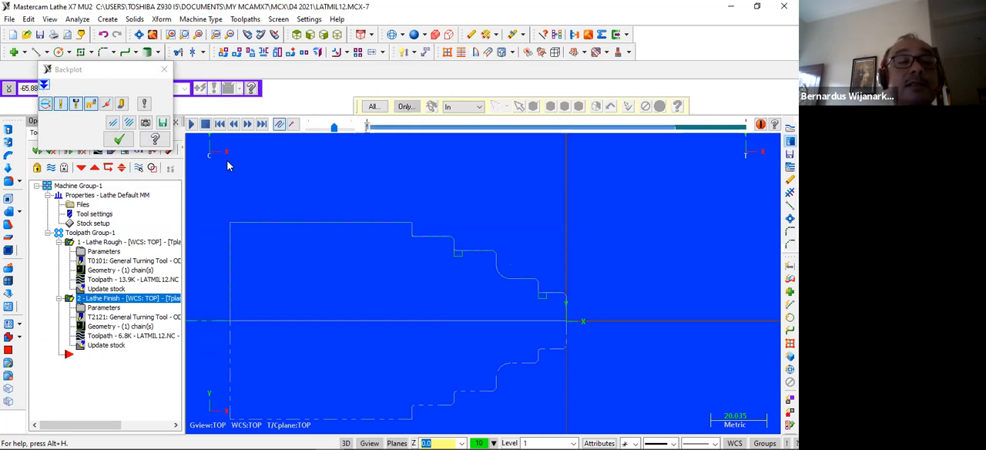
pyautogui.click(44, 87)
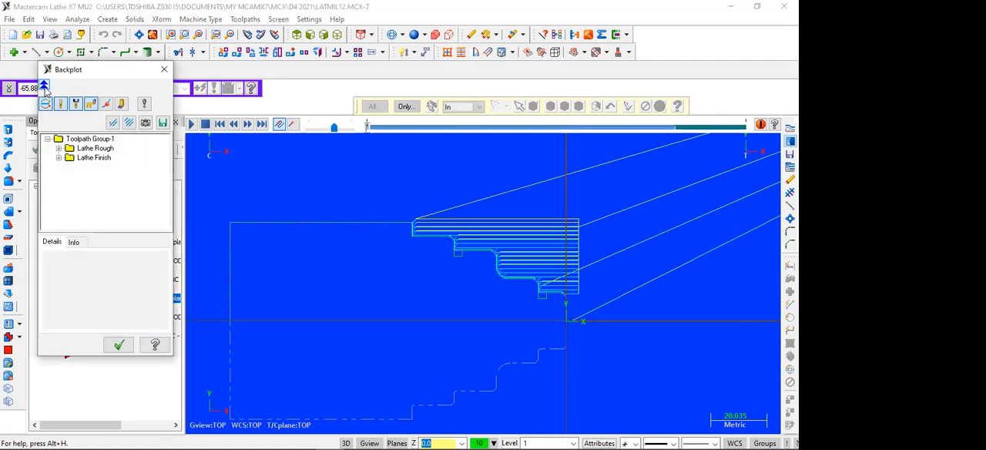
pyautogui.click(74, 243)
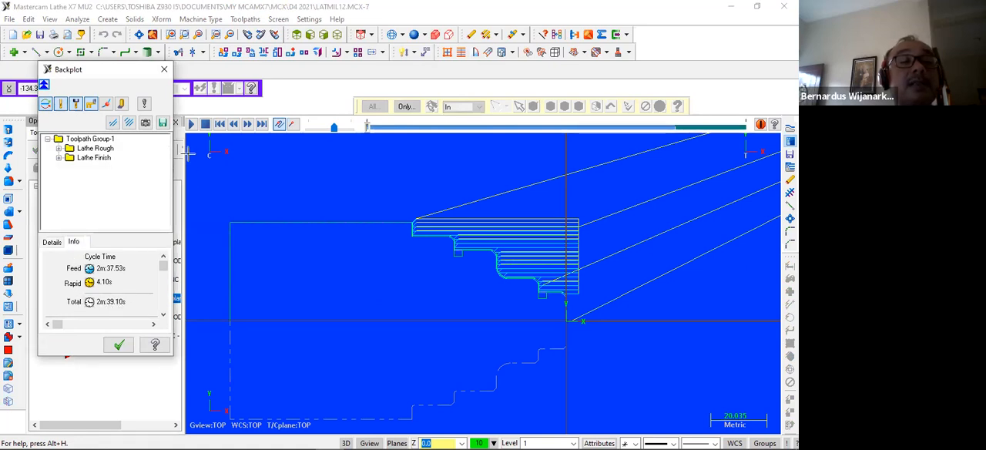
pyautogui.click(193, 126)
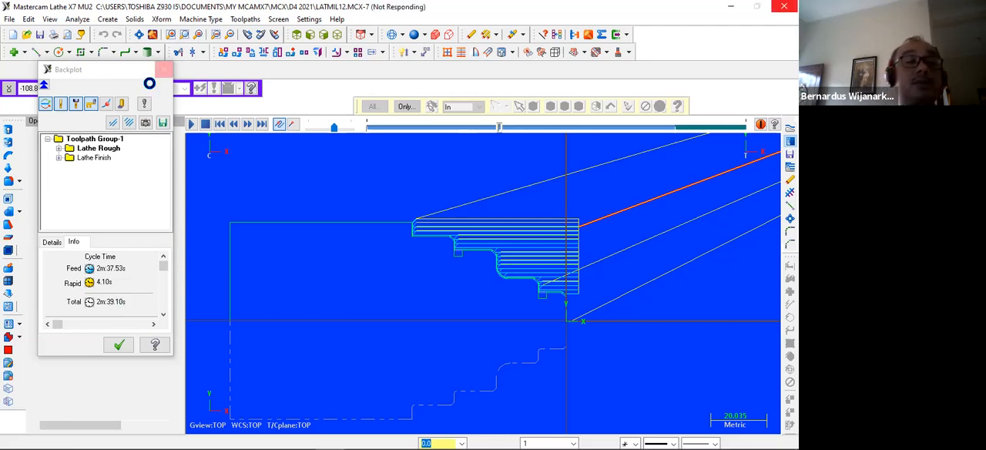
pyautogui.click(163, 72)
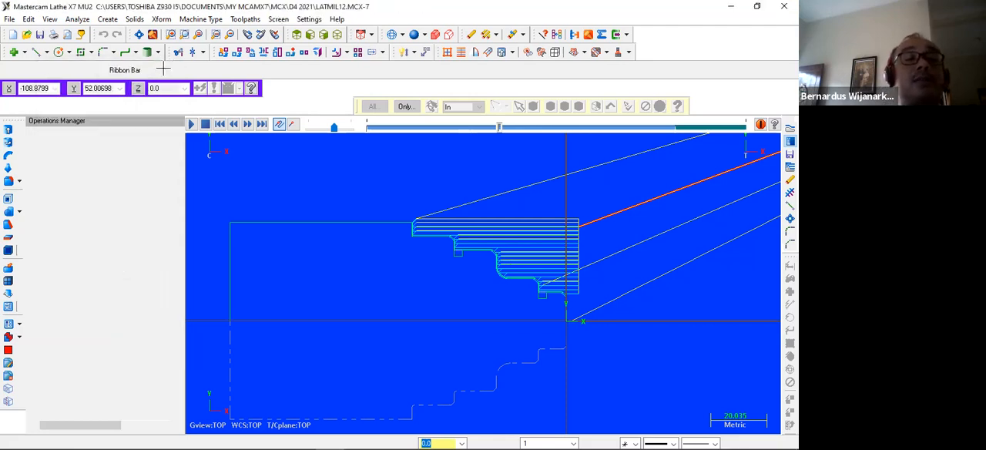
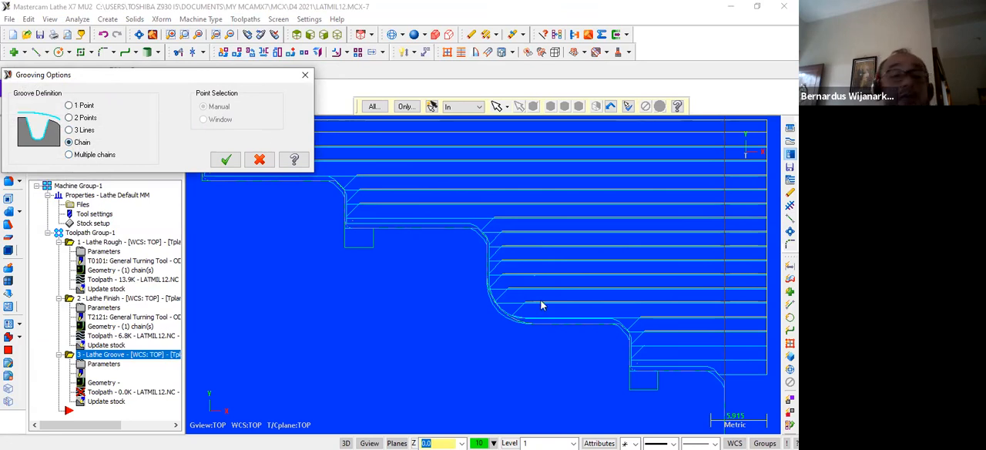
# Compare the available groove definition methods and define the new groove operation by 2 Points.
pyautogui.click(71, 106)
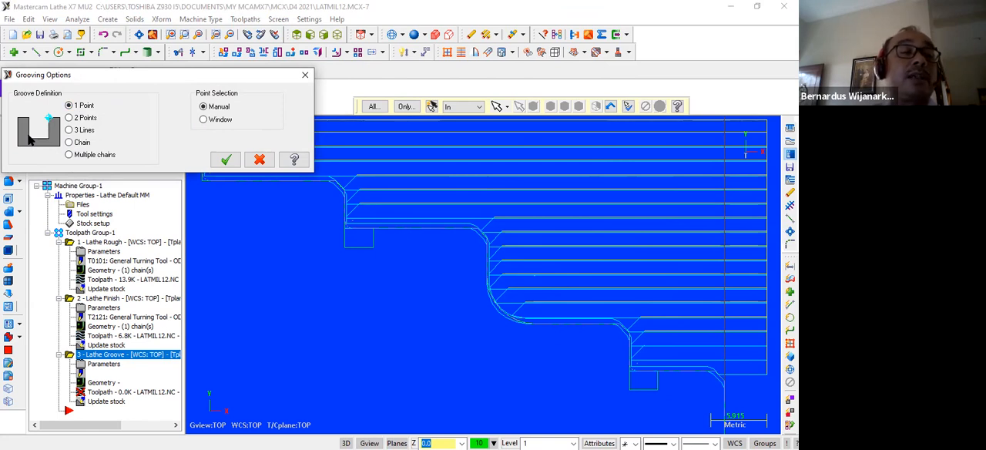
pyautogui.click(69, 118)
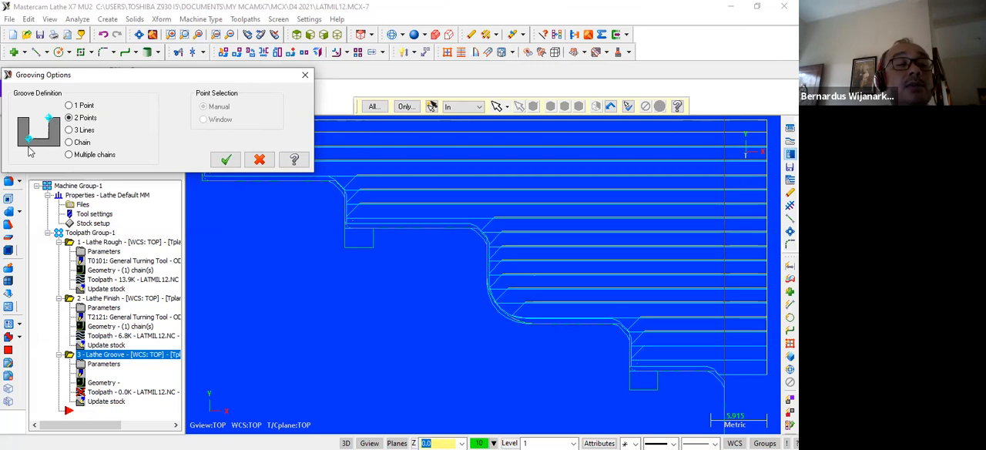
pyautogui.click(70, 130)
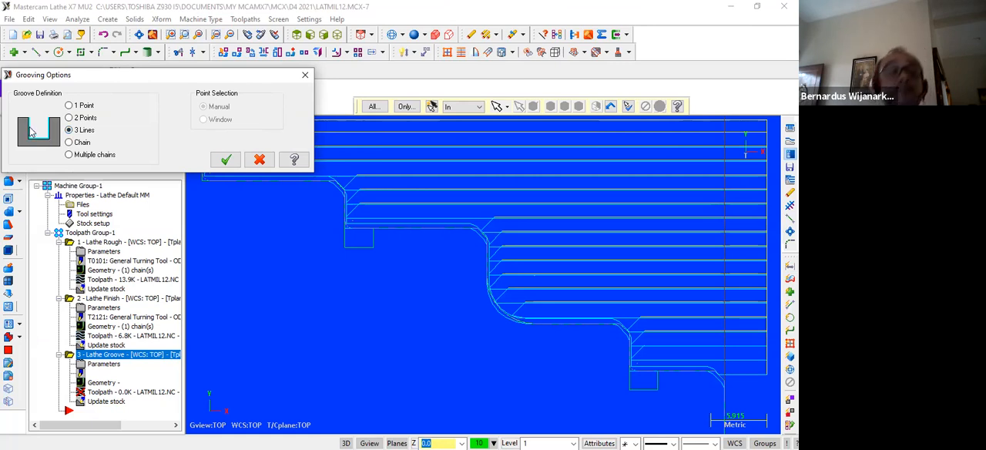
pyautogui.click(70, 142)
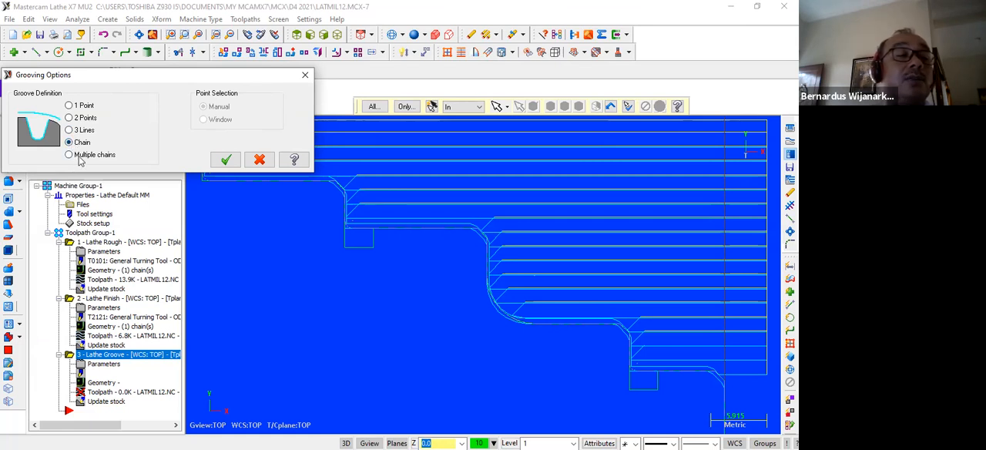
pyautogui.click(78, 157)
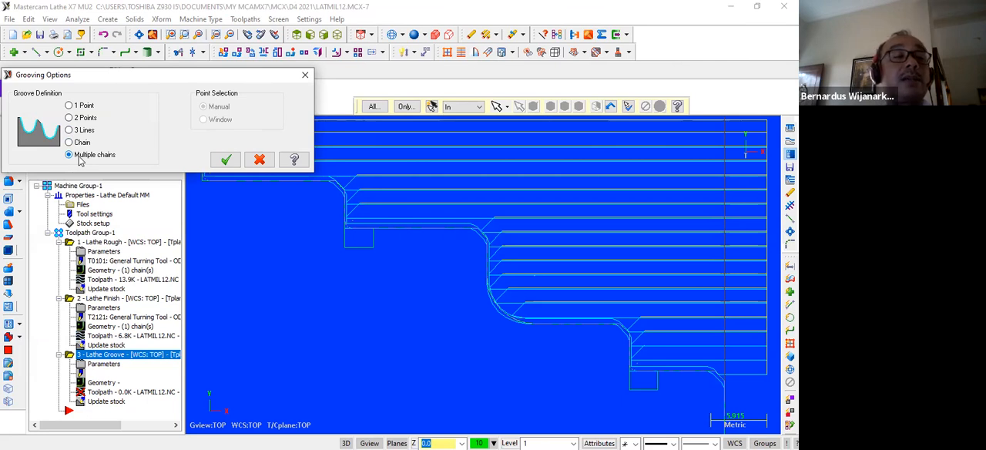
pyautogui.click(81, 119)
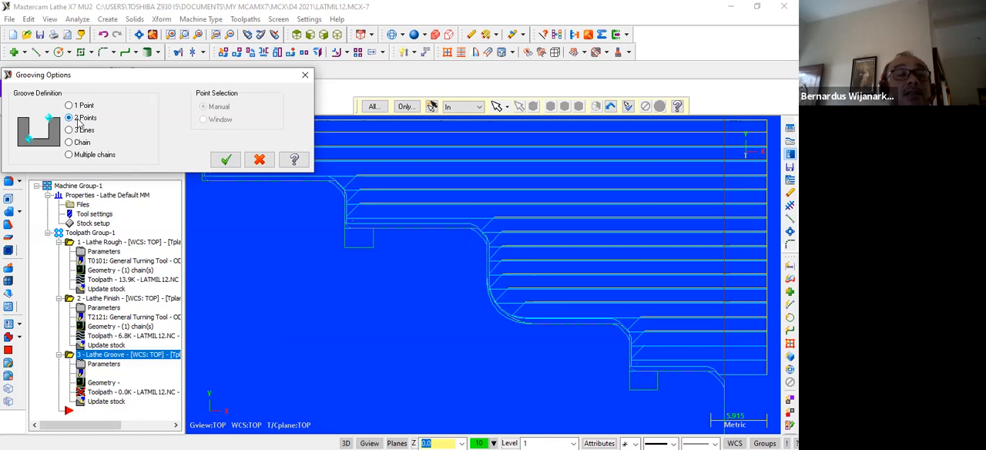
pyautogui.click(225, 160)
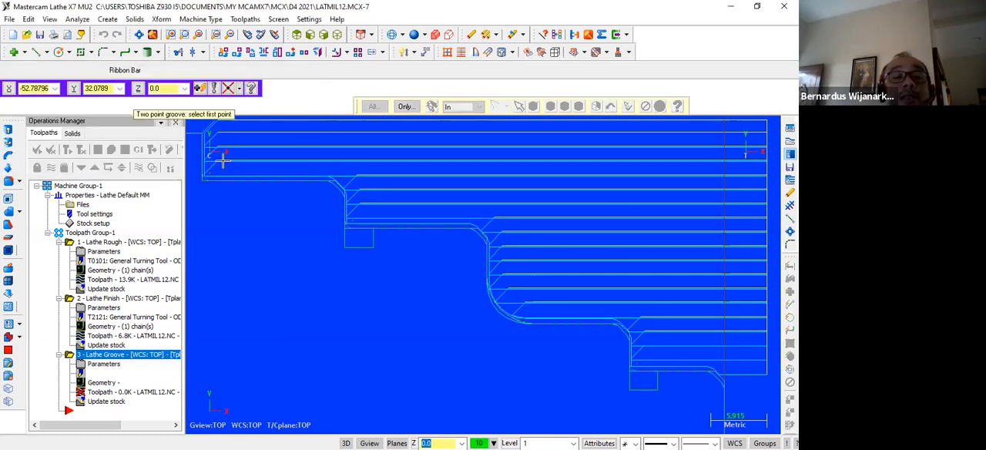
# Define the larger-diameter groove by its opposite corners at X-37, Y25 and X-40, Y23, and finish the point selection.
pyautogui.click(374, 230)
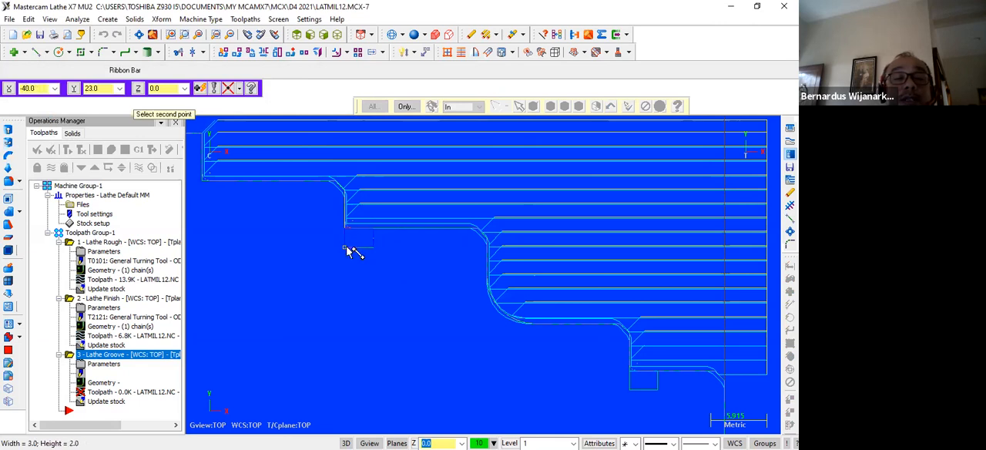
pyautogui.click(346, 246)
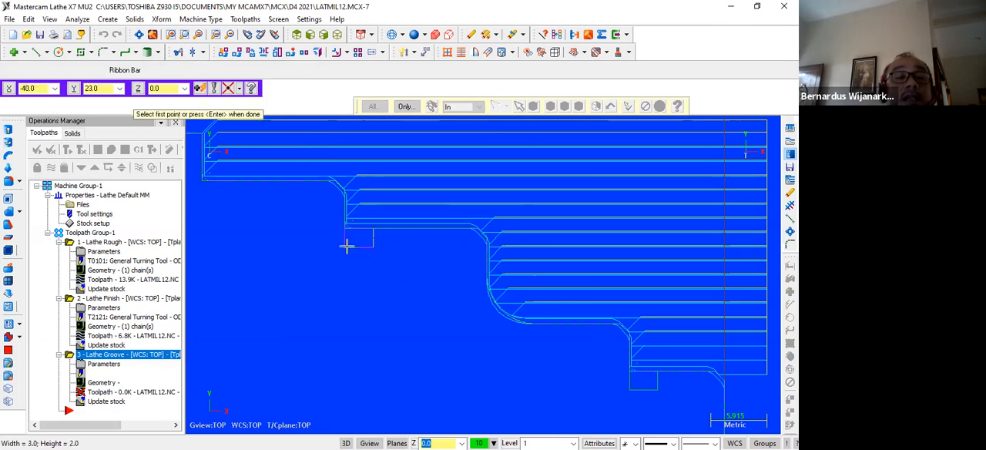
pyautogui.press('Return')
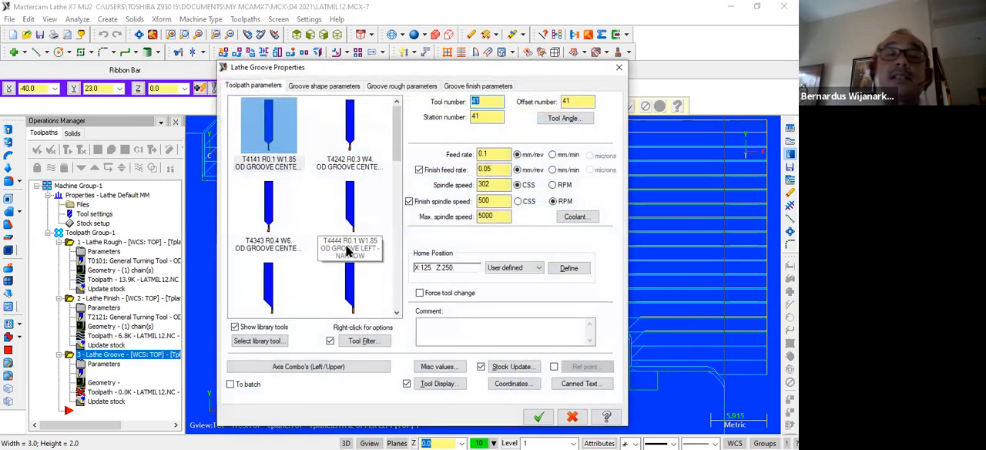
pyautogui.moveTo(347, 250)
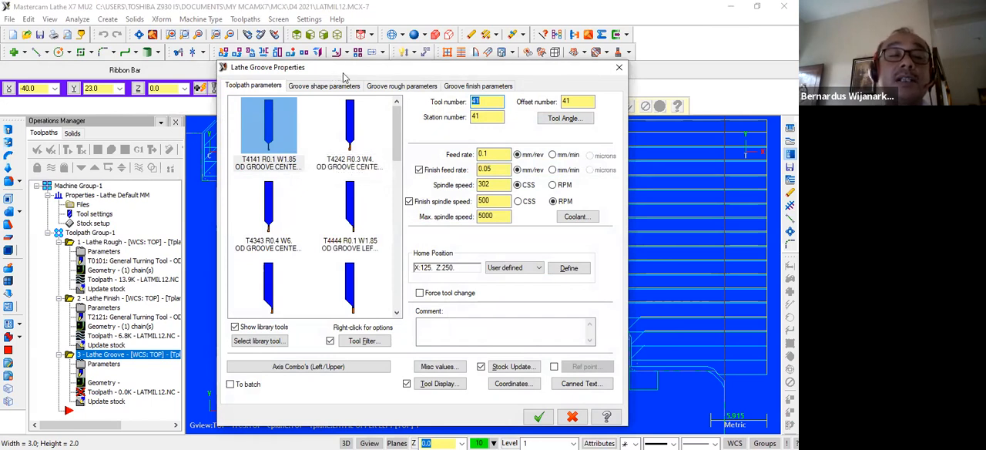
# Browse the grooving tools and select T4747 R0.1 W1.85 OD Groove Right - Narrow.
pyautogui.moveTo(344, 76); pyautogui.dragTo(566, 96)
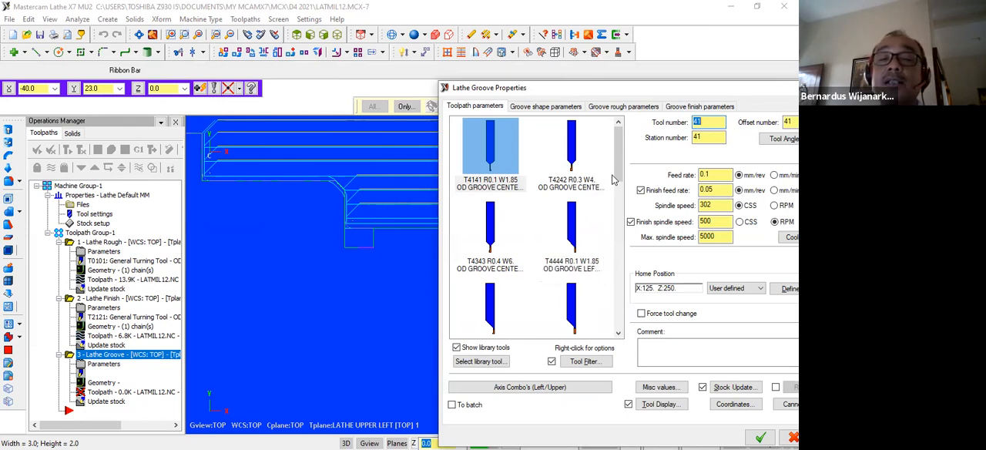
pyautogui.moveTo(620, 174); pyautogui.dragTo(622, 211)
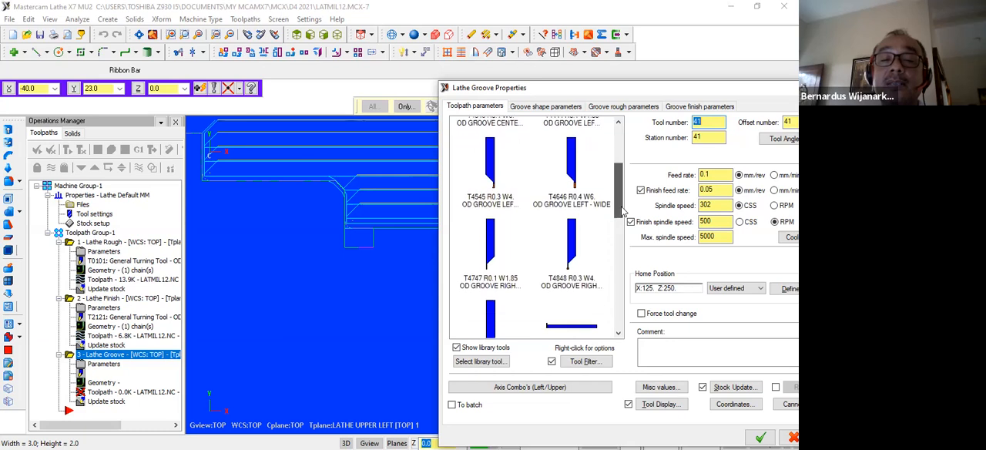
pyautogui.click(491, 260)
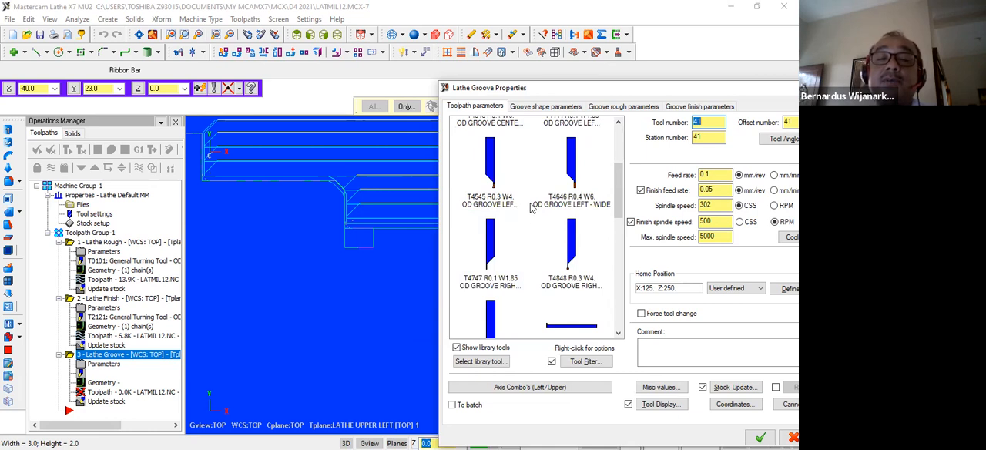
pyautogui.scroll(2, 501, 238)
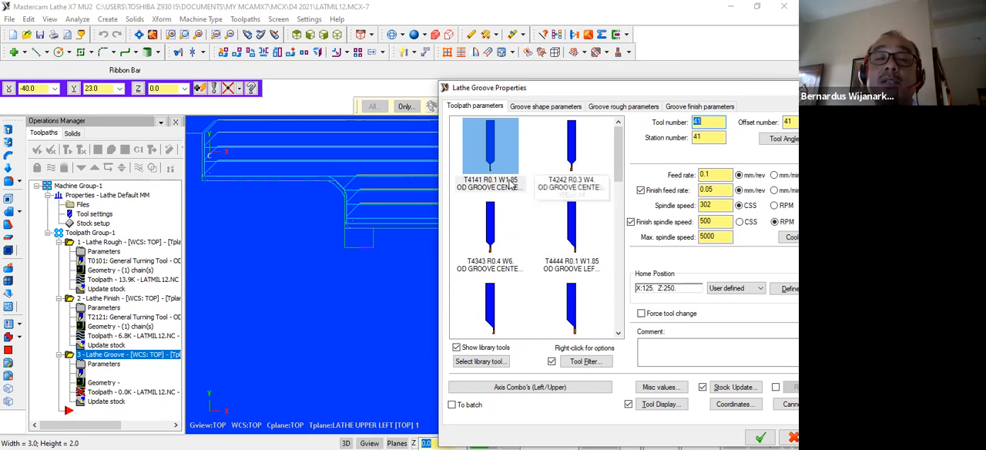
pyautogui.moveTo(505, 184)
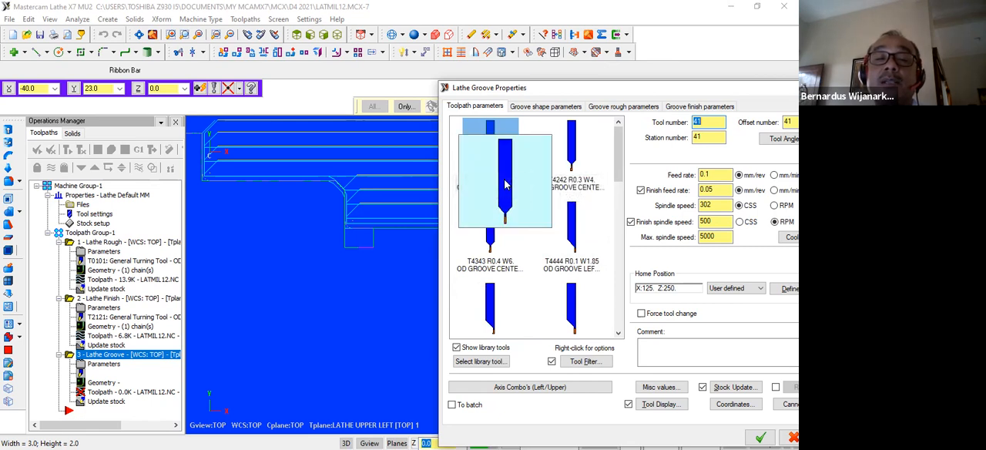
pyautogui.scroll(-3, 506, 184)
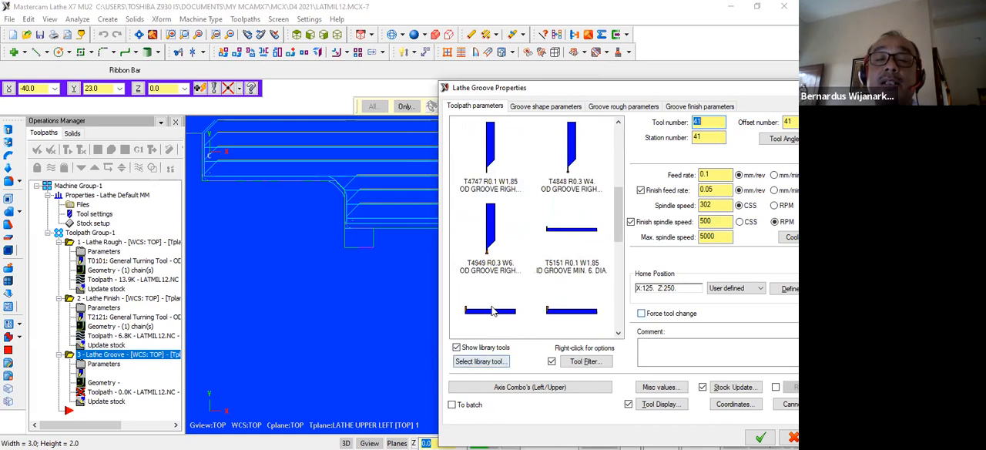
pyautogui.click(492, 158)
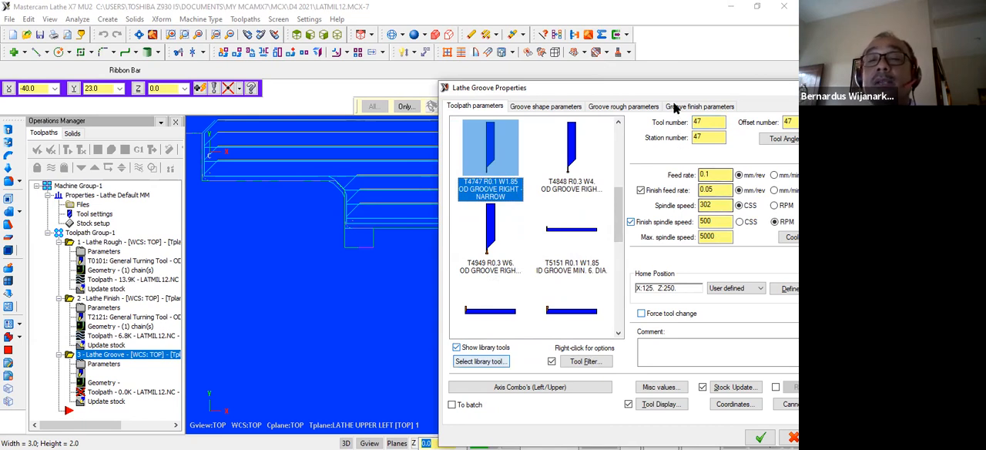
# Set the groove feed rate to 0.05 mm/rev, spindle and finish spindle speeds to 1000 RPM, and maximum spindle speed to 3500.
pyautogui.moveTo(655, 91); pyautogui.dragTo(530, 81)
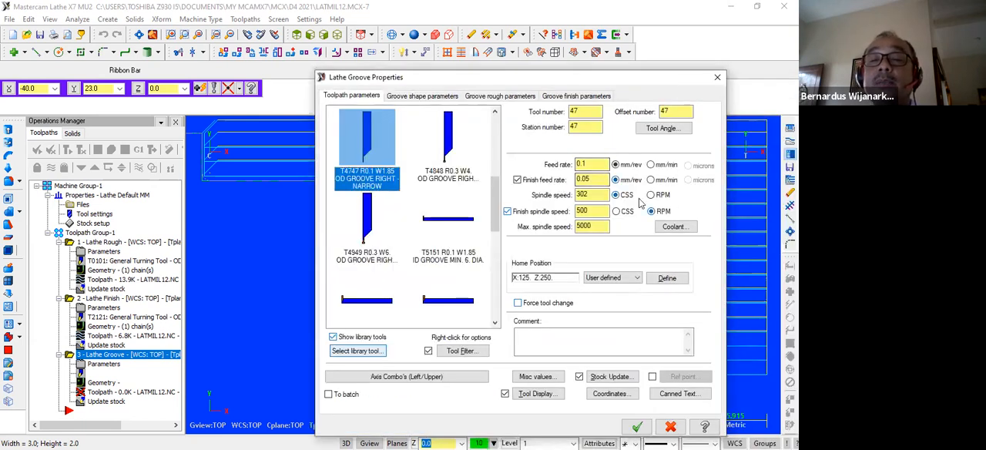
pyautogui.click(652, 195)
pyautogui.doubleClick(592, 194)
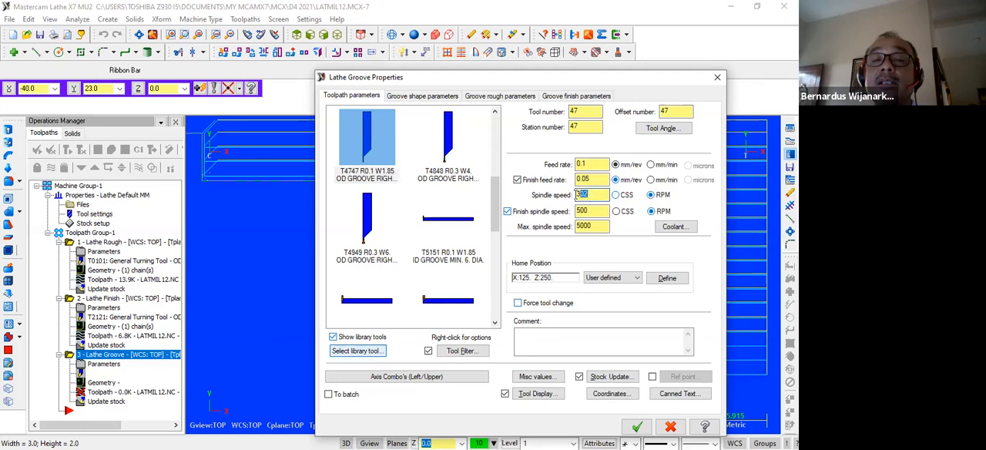
pyautogui.write('1000')
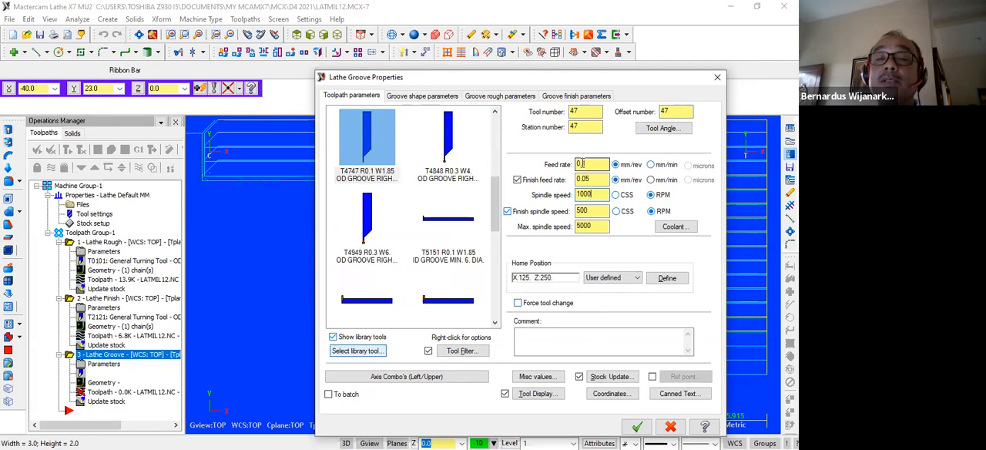
pyautogui.click(583, 163)
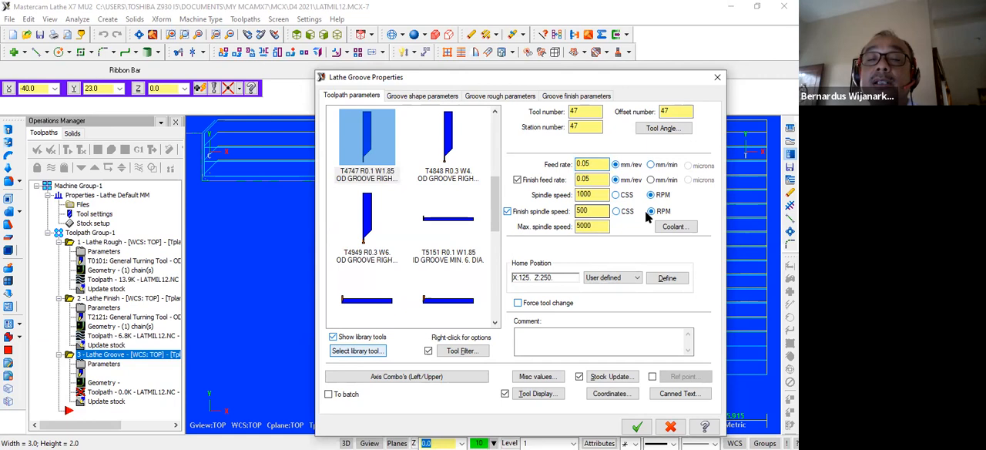
pyautogui.moveTo(592, 209); pyautogui.dragTo(572, 215)
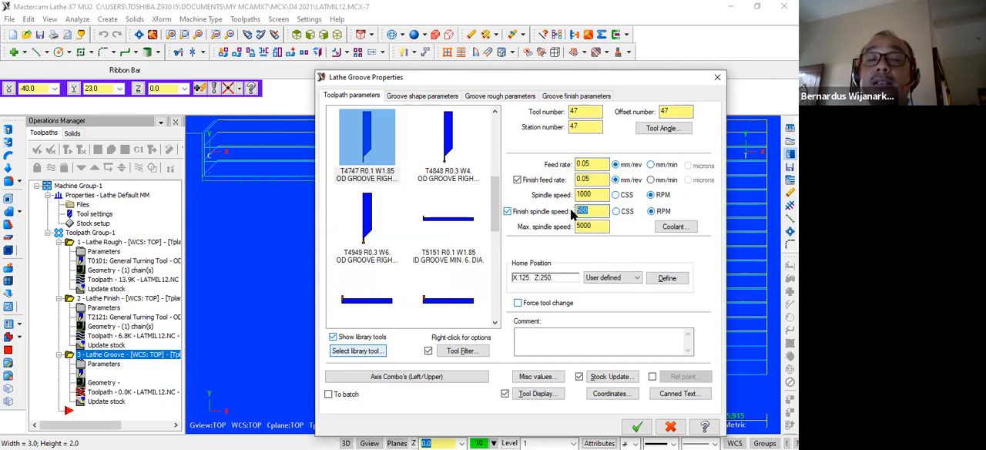
pyautogui.write('1000')
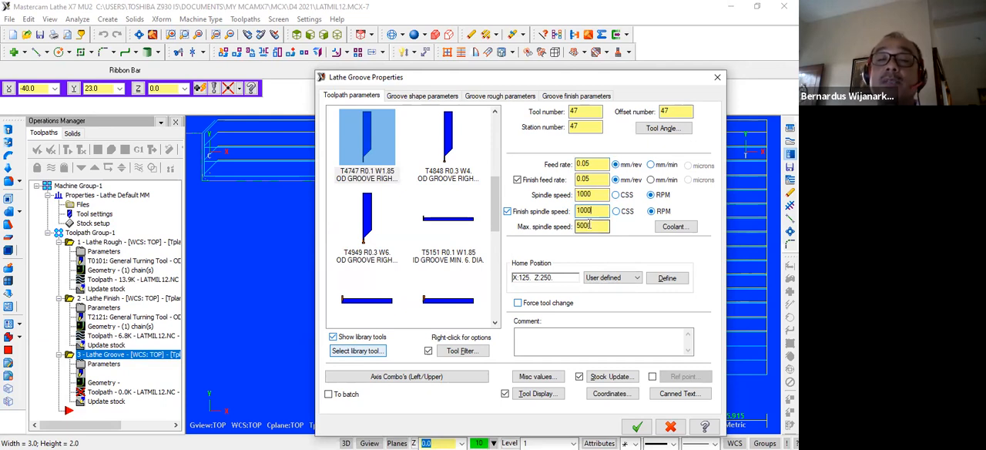
pyautogui.moveTo(595, 225); pyautogui.dragTo(554, 229)
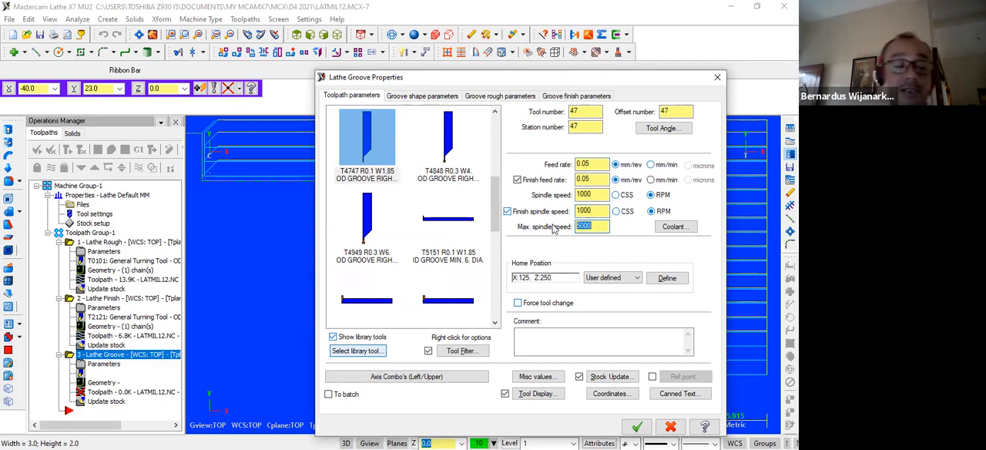
pyautogui.write('3')
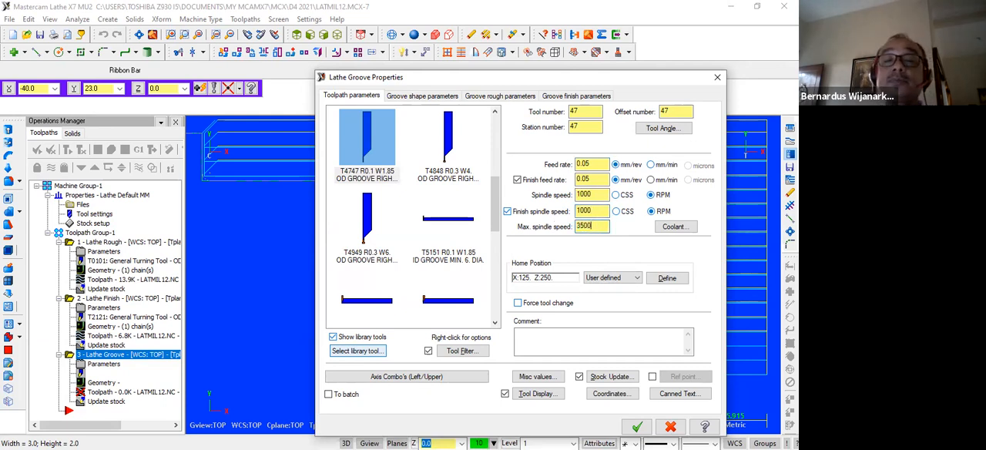
# Review the groove shape parameters and set the groove roughing cut direction to Negative.
pyautogui.click(411, 95)
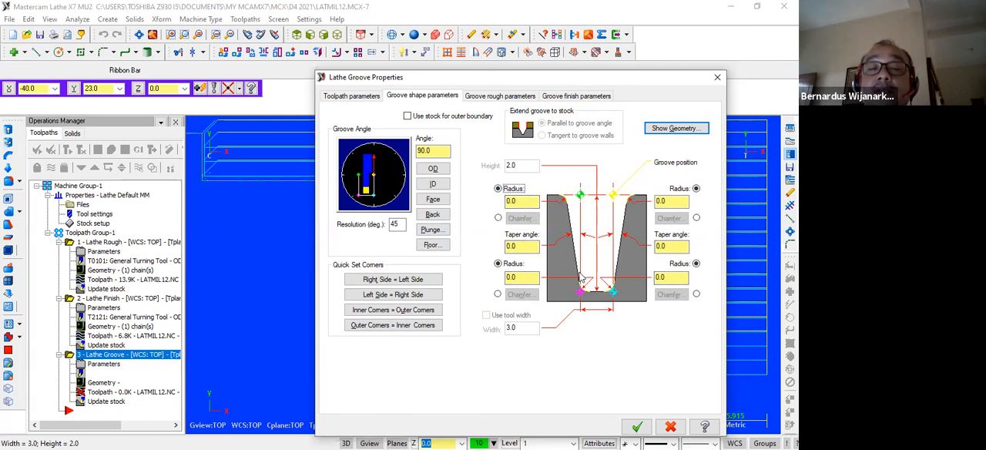
pyautogui.click(501, 96)
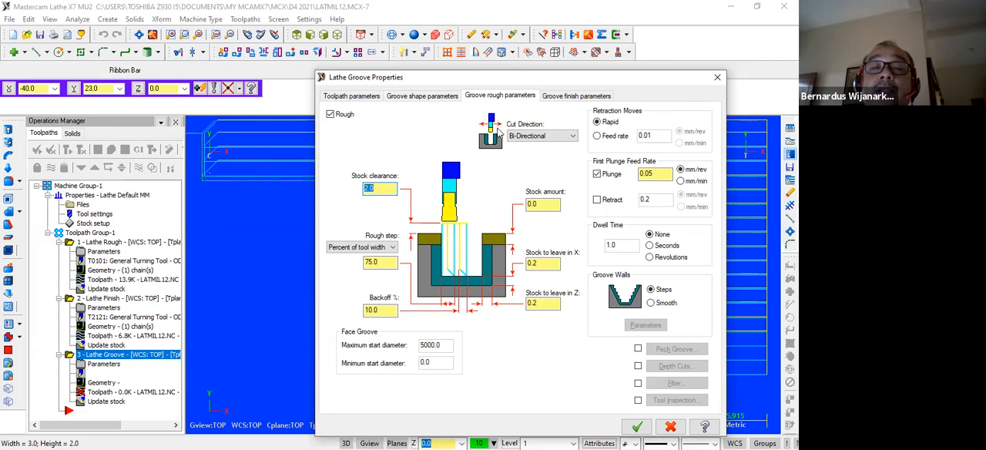
pyautogui.click(577, 137)
pyautogui.click(542, 150)
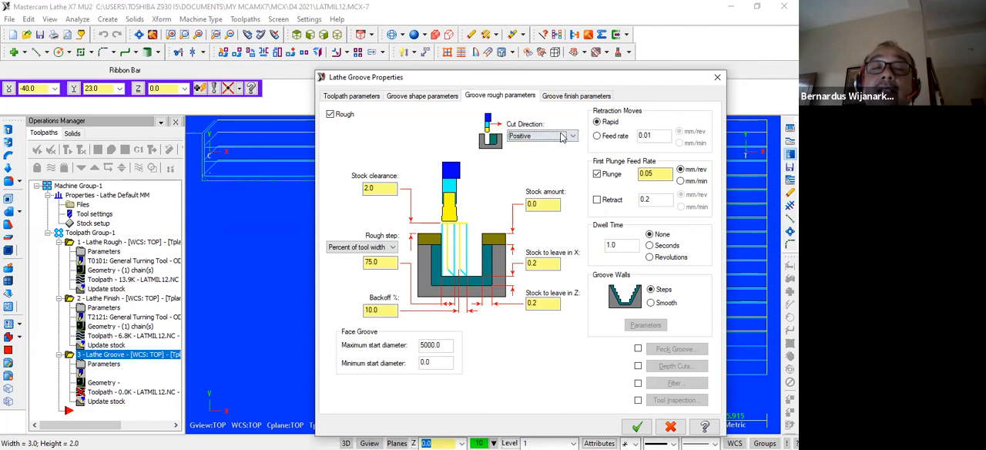
pyautogui.click(562, 136)
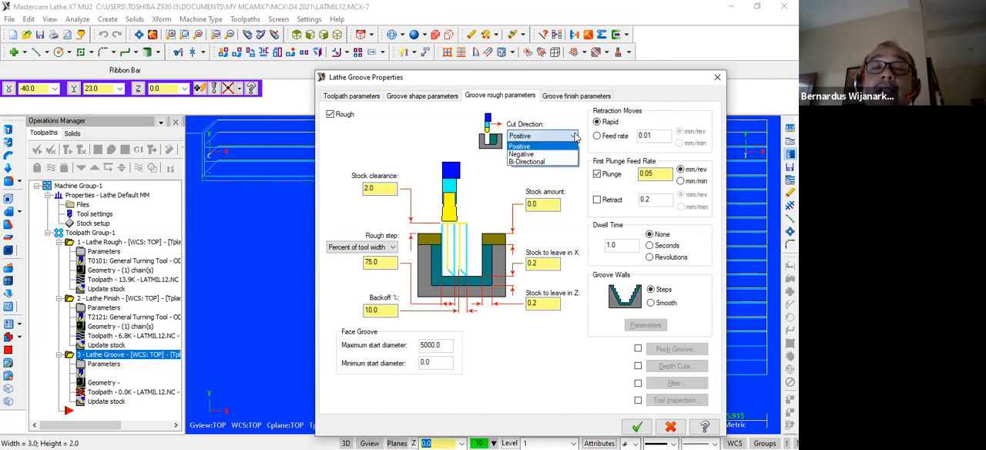
pyautogui.click(524, 154)
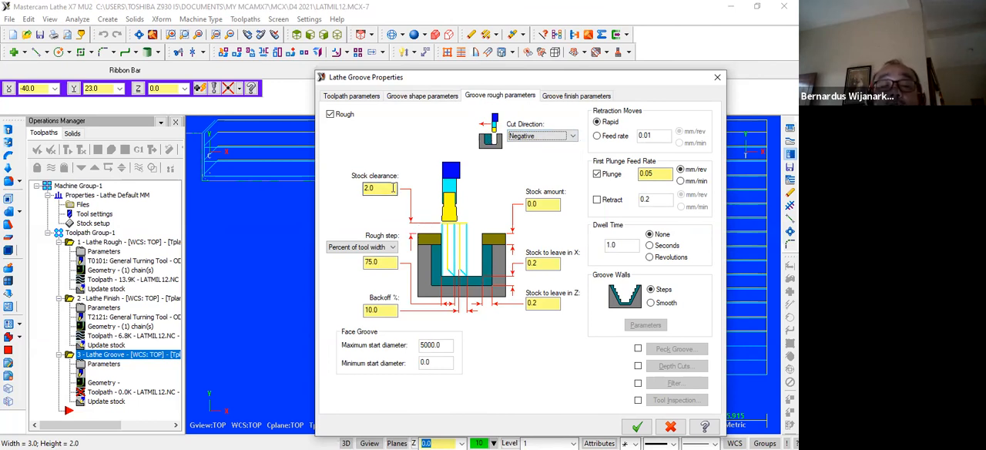
# Review the groove finish parameters with one finish pass and accept the groove properties to generate the toolpath.
pyautogui.moveTo(439, 77); pyautogui.dragTo(421, 108)
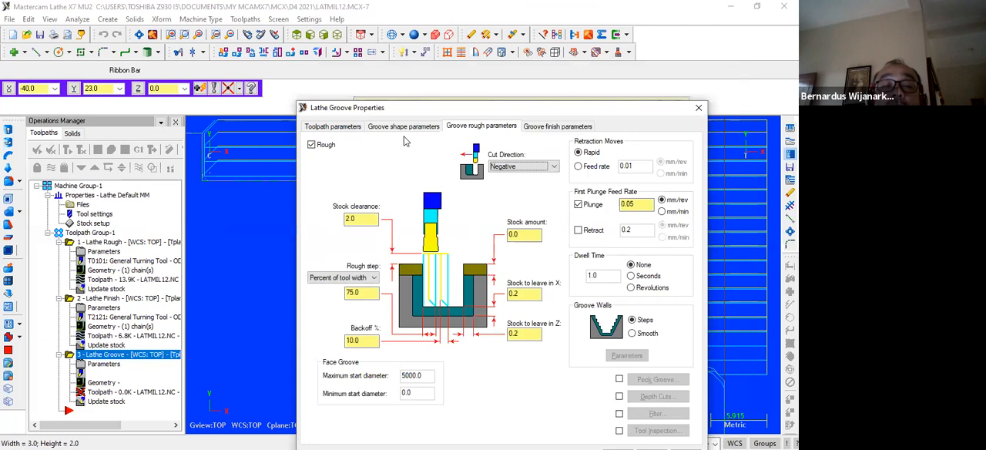
pyautogui.moveTo(404, 137); pyautogui.dragTo(324, 309)
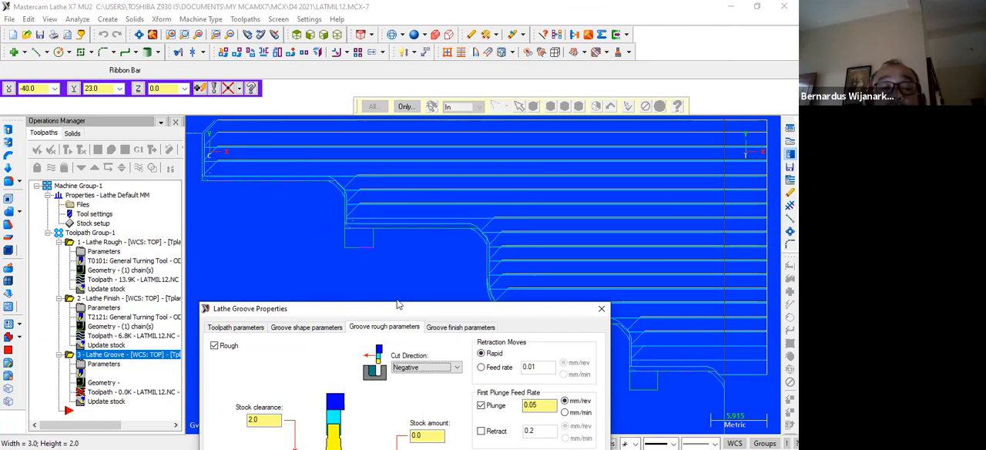
pyautogui.moveTo(398, 305); pyautogui.dragTo(433, 133)
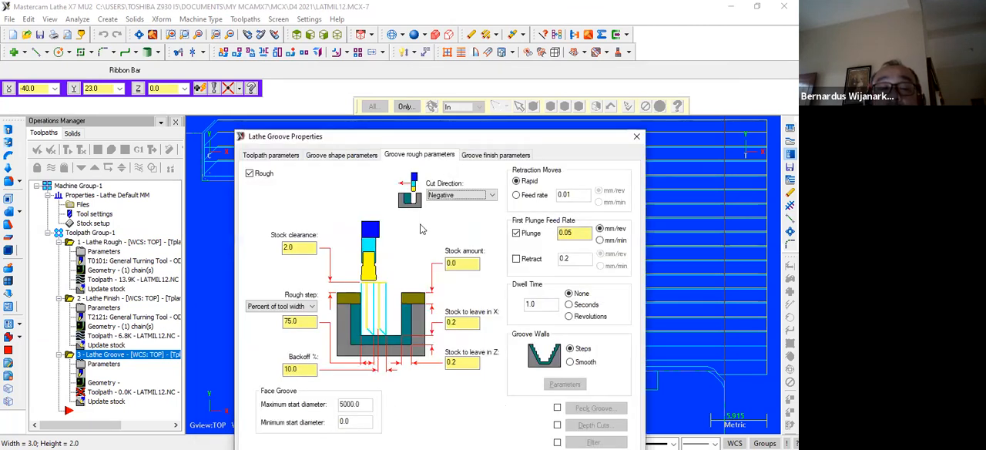
pyautogui.click(478, 157)
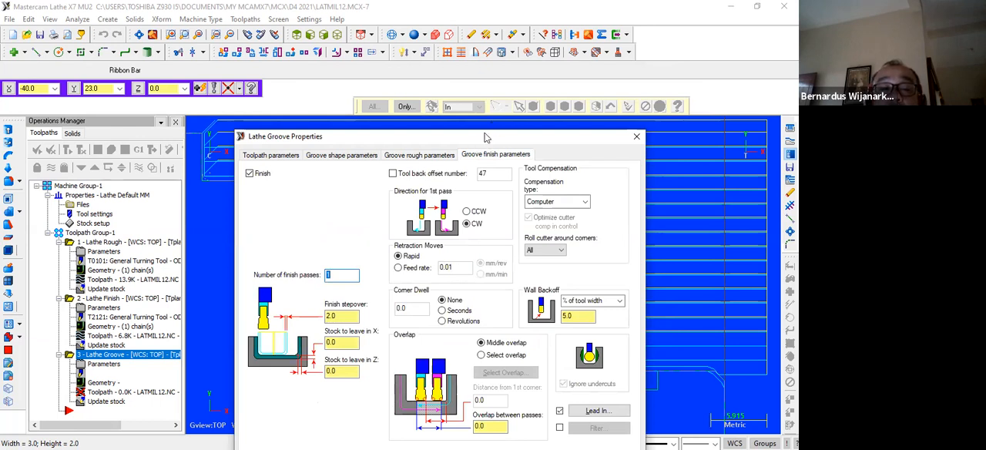
pyautogui.moveTo(484, 137); pyautogui.dragTo(341, 42)
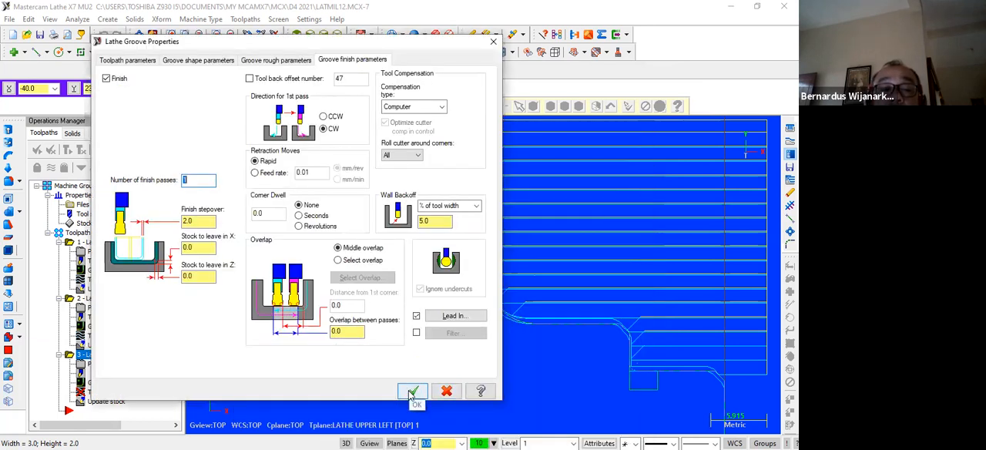
pyautogui.click(413, 393)
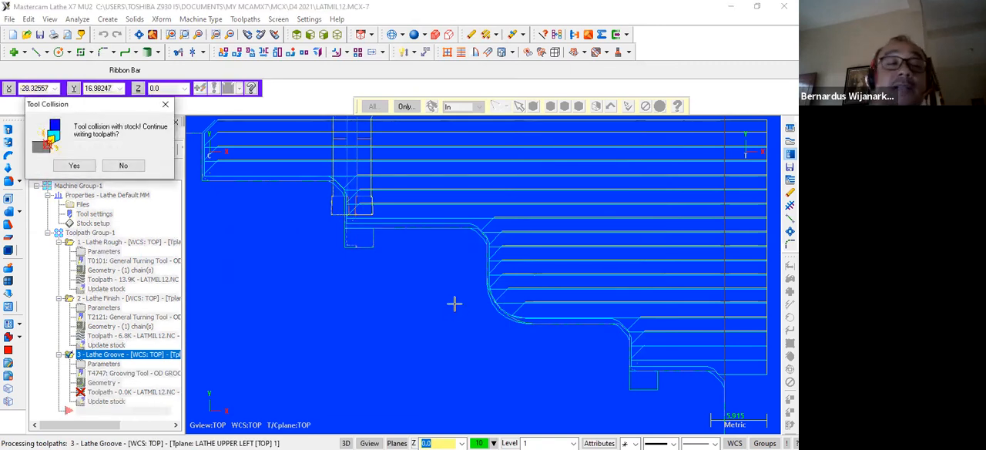
# Examine the tool position at the larger-diameter groove and continue writing the groove toolpath despite the stock collision.
pyautogui.scroll(-3, 414, 207)
pyautogui.scroll(3, 414, 208)
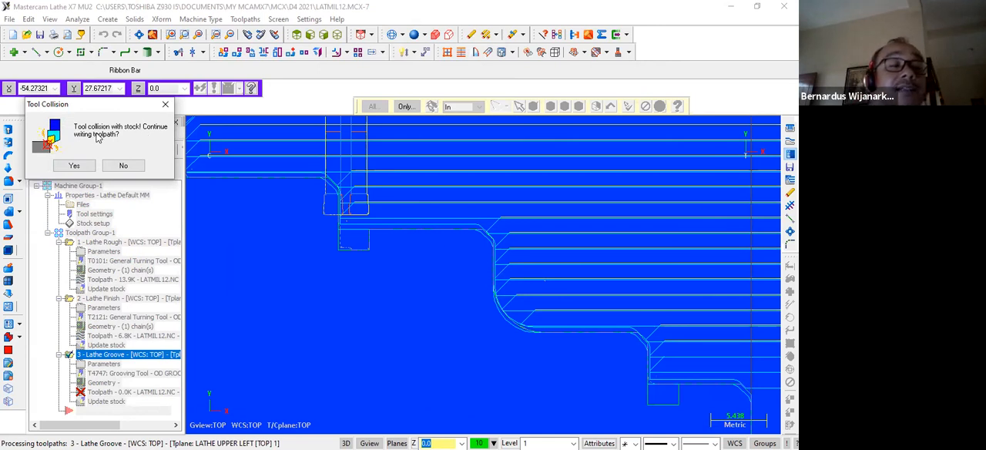
pyautogui.scroll(2, 478, 191)
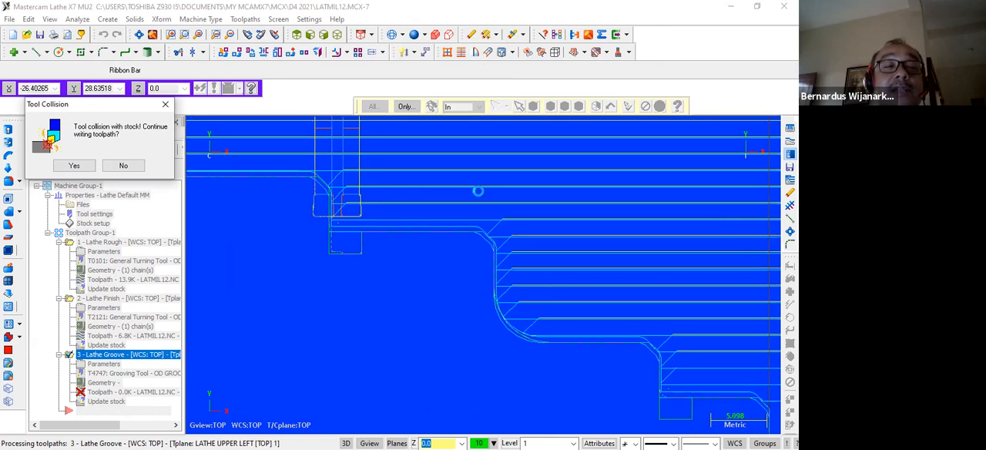
pyautogui.scroll(-4, 463, 181)
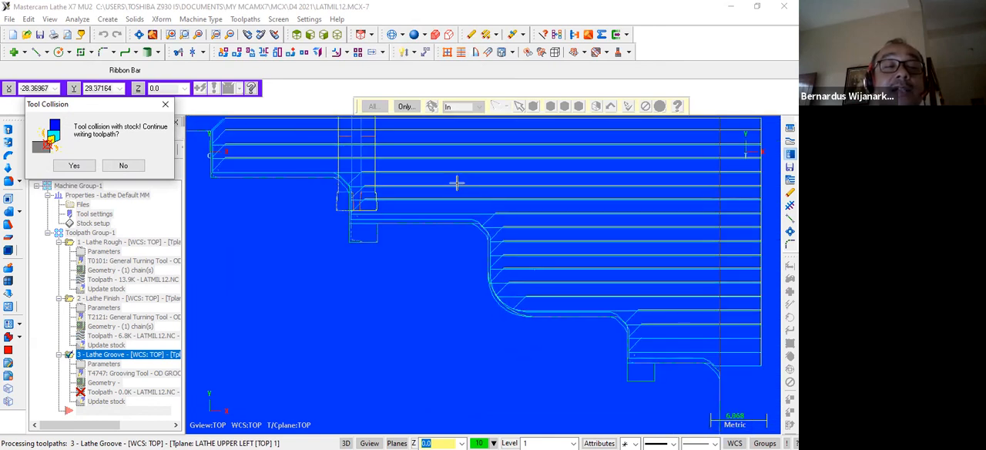
pyautogui.click(85, 167)
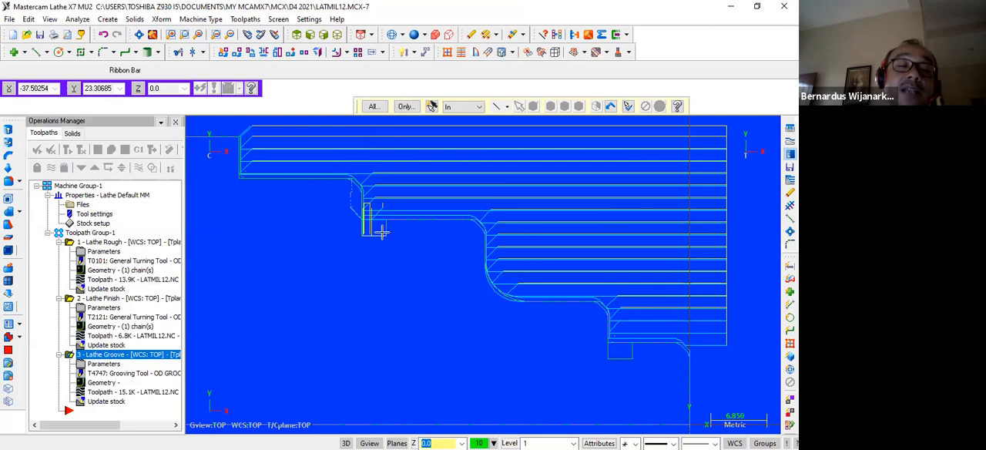
# Review the groove shape parameters, set the groove roughing stock clearance to 6 mm, and accept the properties.
pyautogui.click(100, 363)
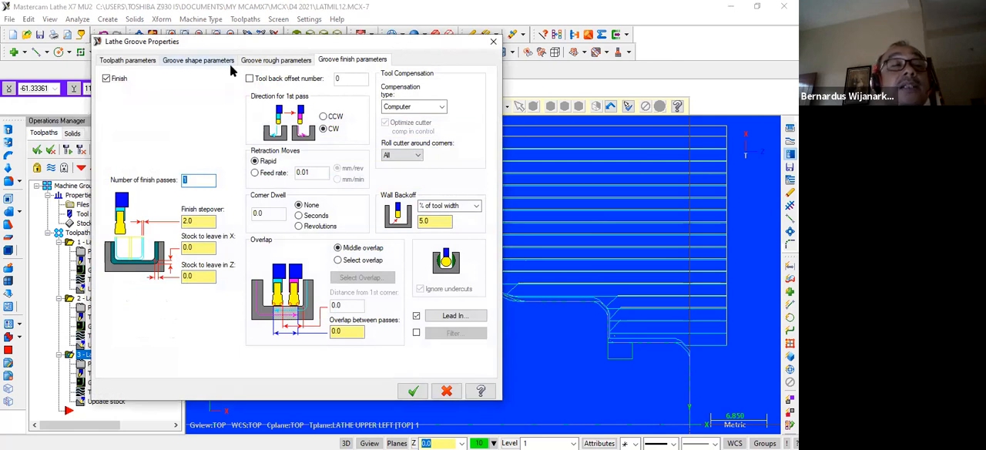
pyautogui.click(200, 60)
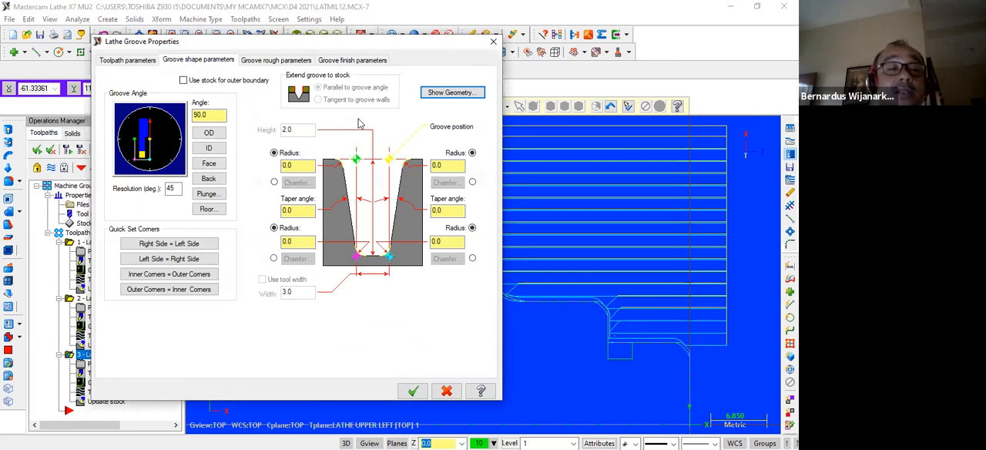
pyautogui.click(279, 61)
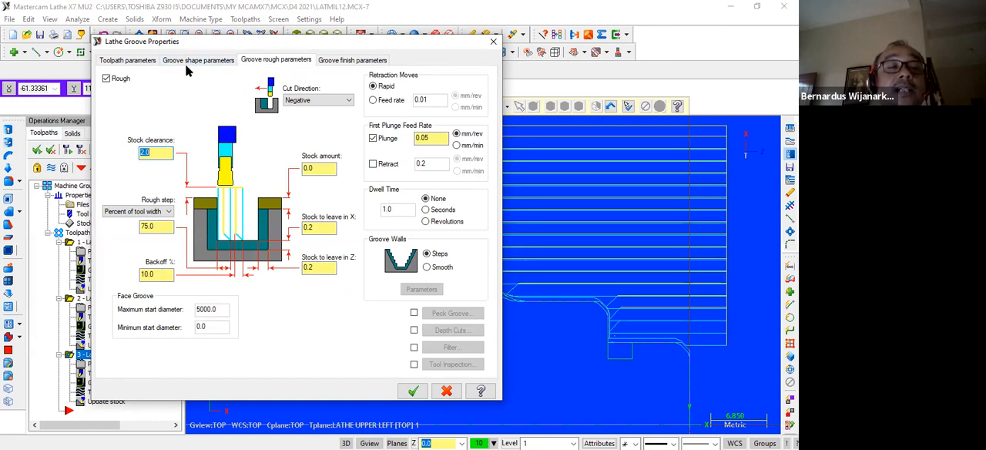
pyautogui.moveTo(191, 42); pyautogui.dragTo(285, 296)
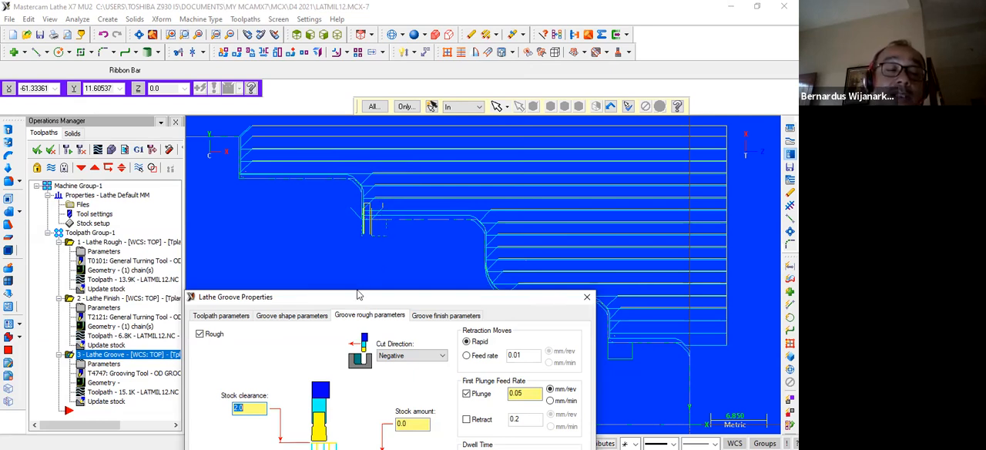
pyautogui.moveTo(357, 295); pyautogui.dragTo(353, 235)
pyautogui.click(242, 348)
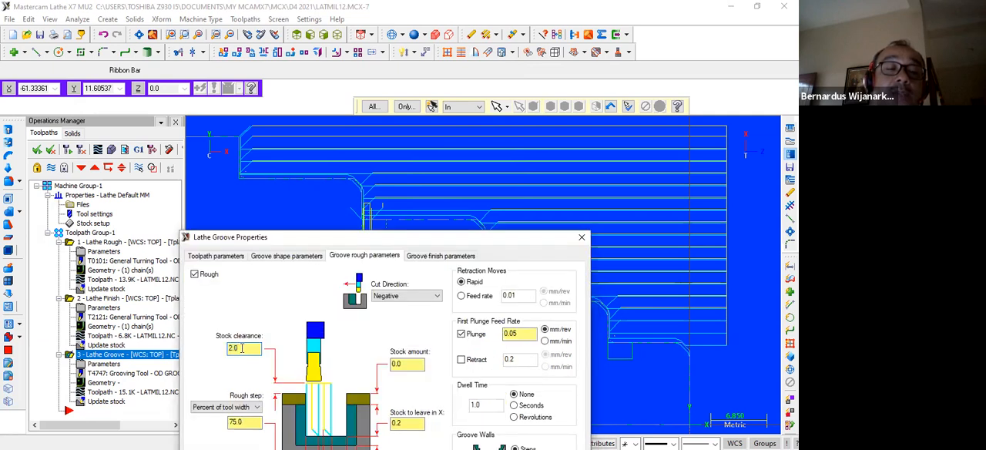
pyautogui.write('6')
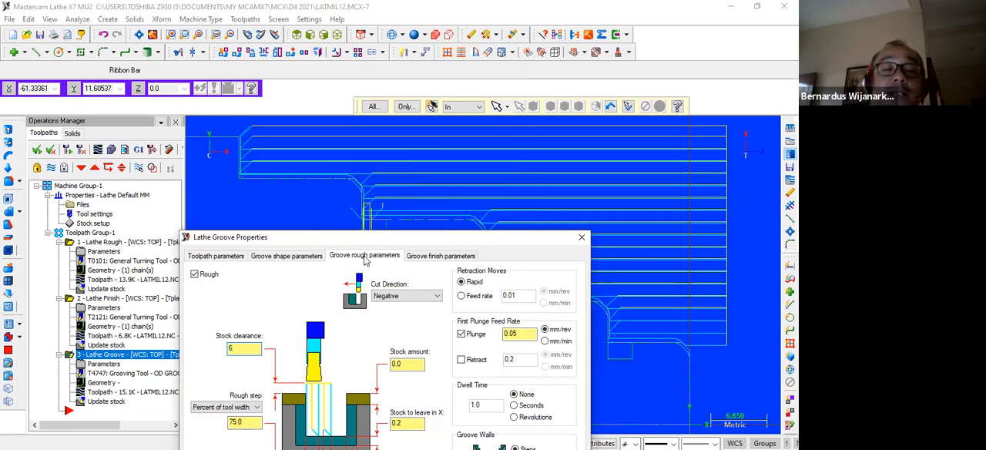
pyautogui.moveTo(363, 243); pyautogui.dragTo(401, 135)
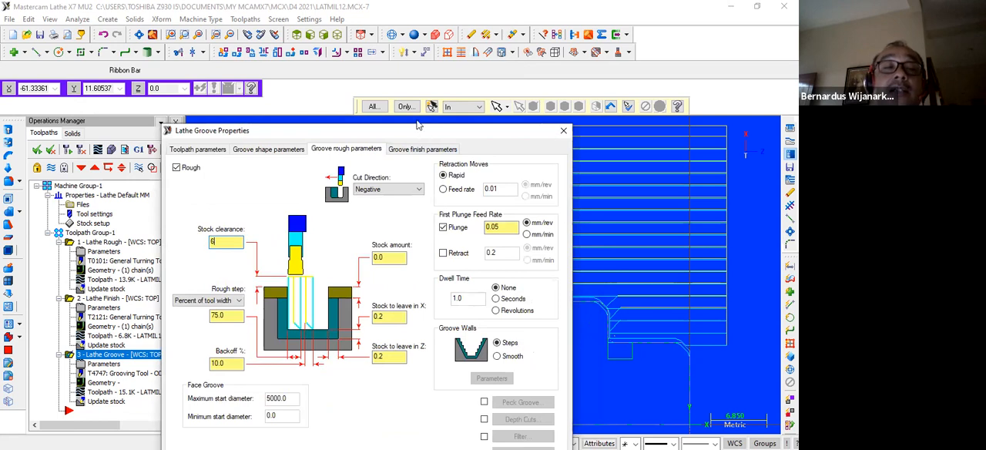
pyautogui.moveTo(416, 125); pyautogui.dragTo(401, 38)
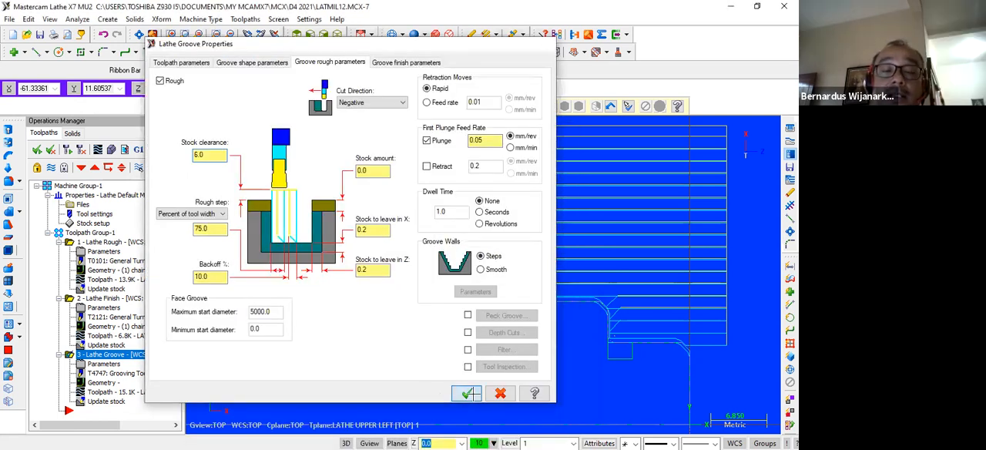
pyautogui.click(467, 393)
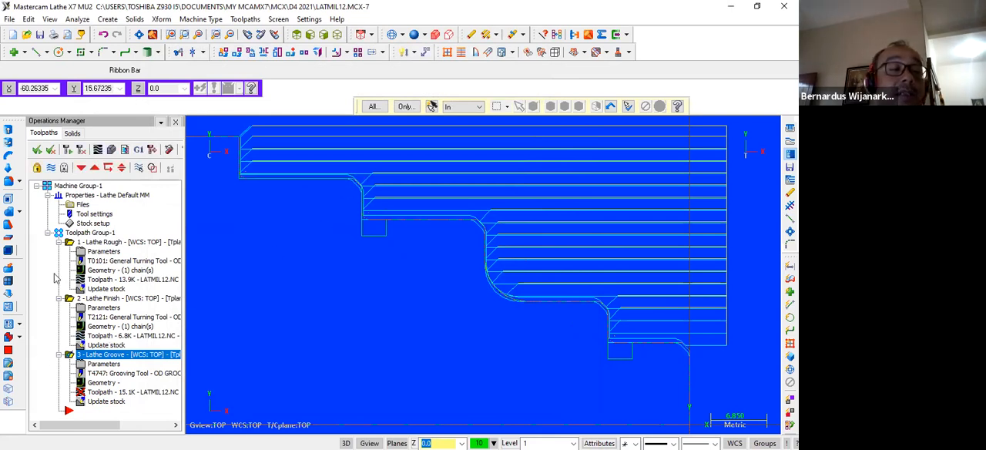
# Regenerate the invalid operations and decline to continue writing the colliding groove toolpath.
pyautogui.click(69, 151)
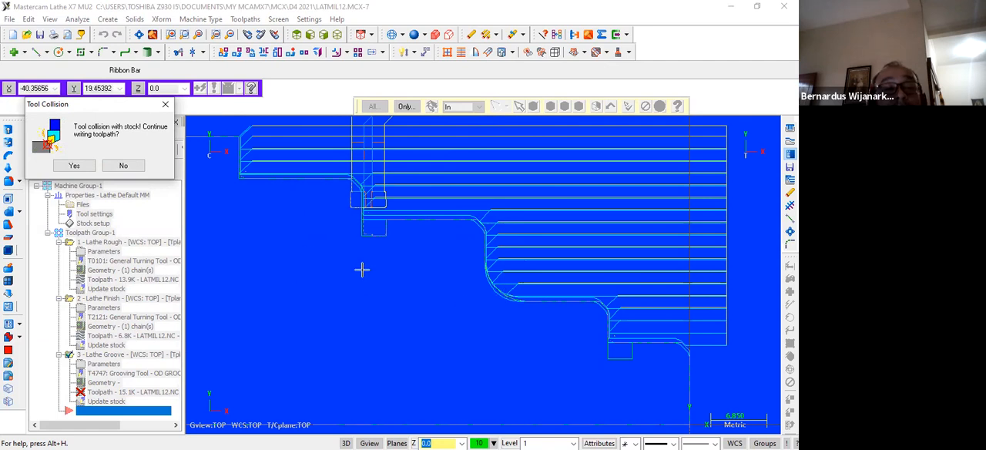
pyautogui.click(123, 165)
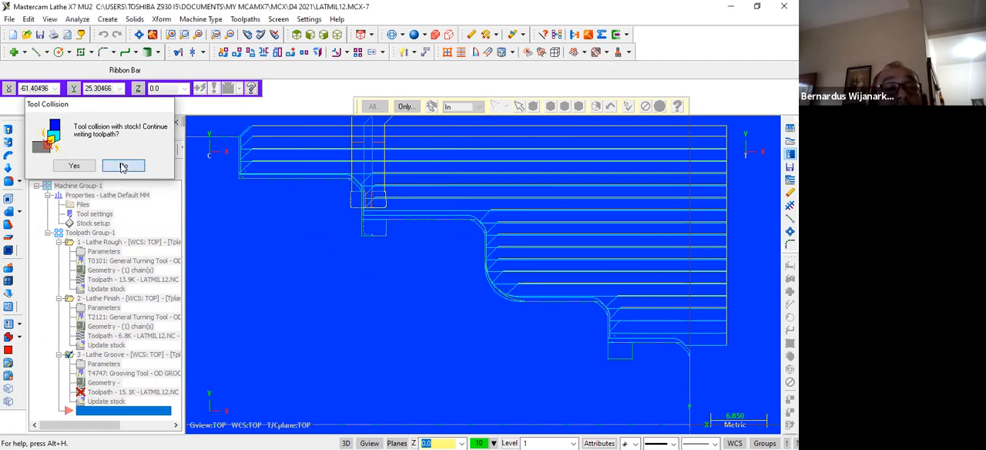
pyautogui.click(455, 256)
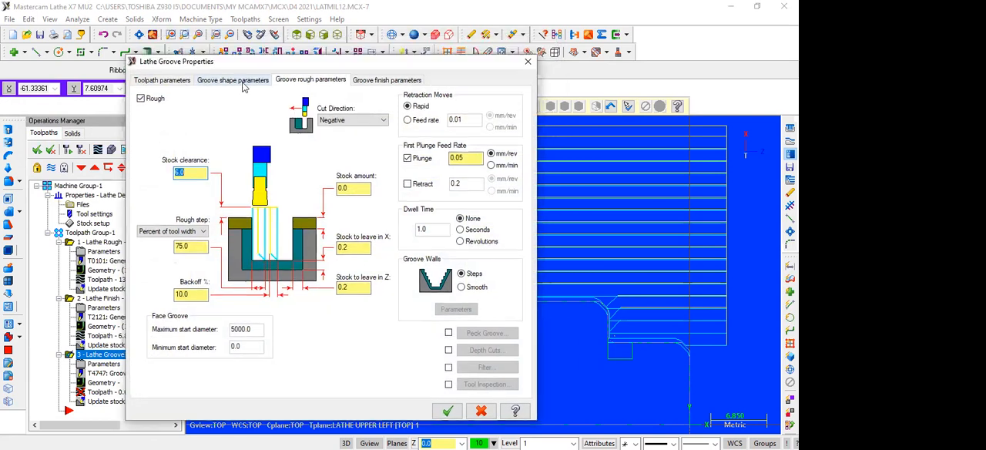
# Review the finish, rough, shape and toolpath parameters of the groove operation, and close its properties without changes.
pyautogui.click(380, 81)
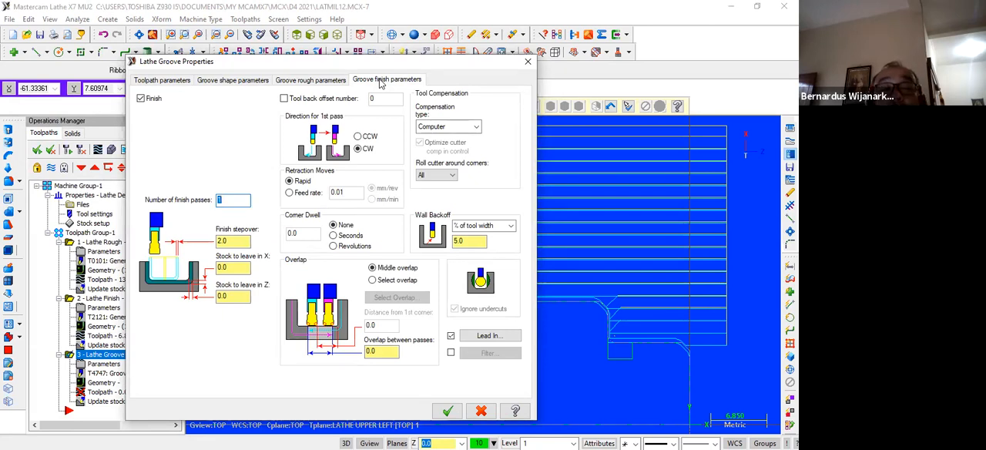
pyautogui.click(304, 80)
pyautogui.click(254, 80)
pyautogui.click(171, 80)
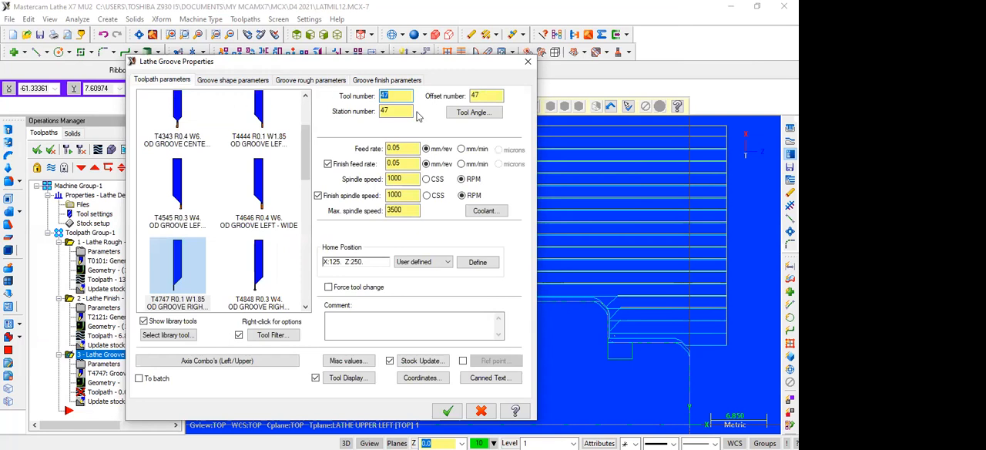
pyautogui.click(524, 62)
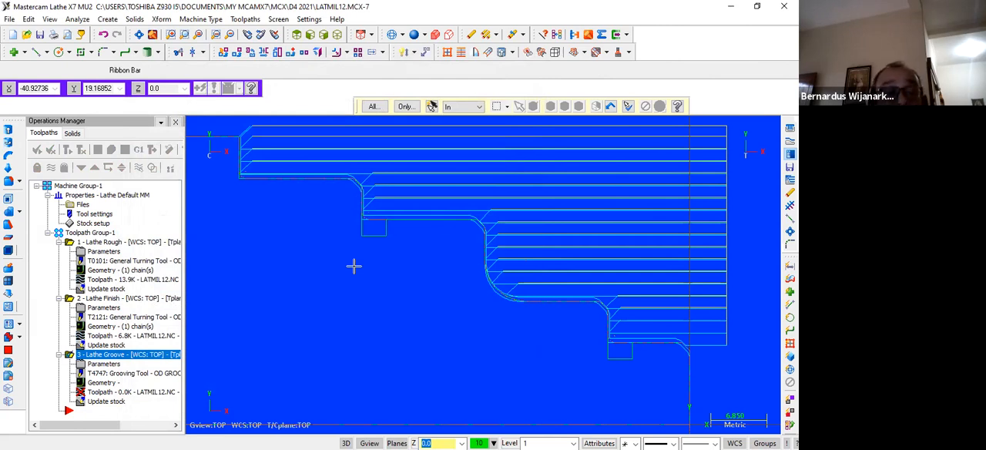
# Check the insert geometry of grooving tool T4747 and close the tool definition without changes.
pyautogui.click(145, 374)
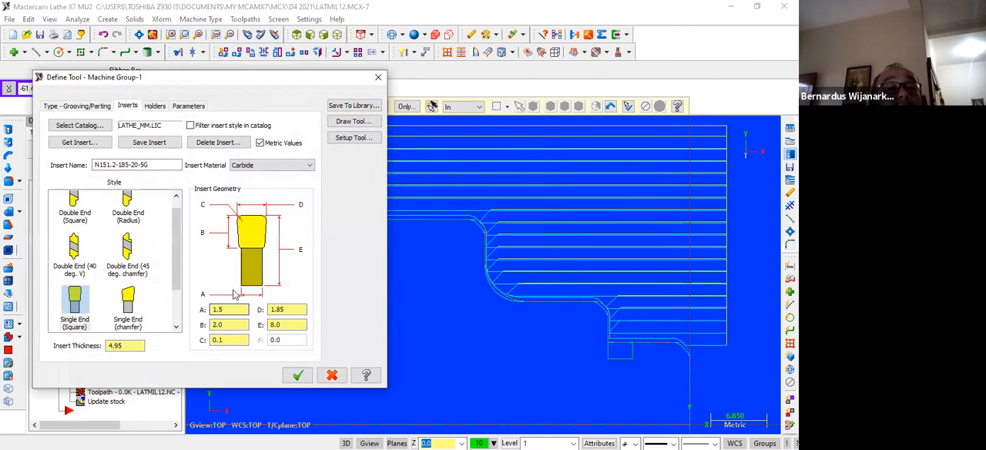
pyautogui.click(279, 309)
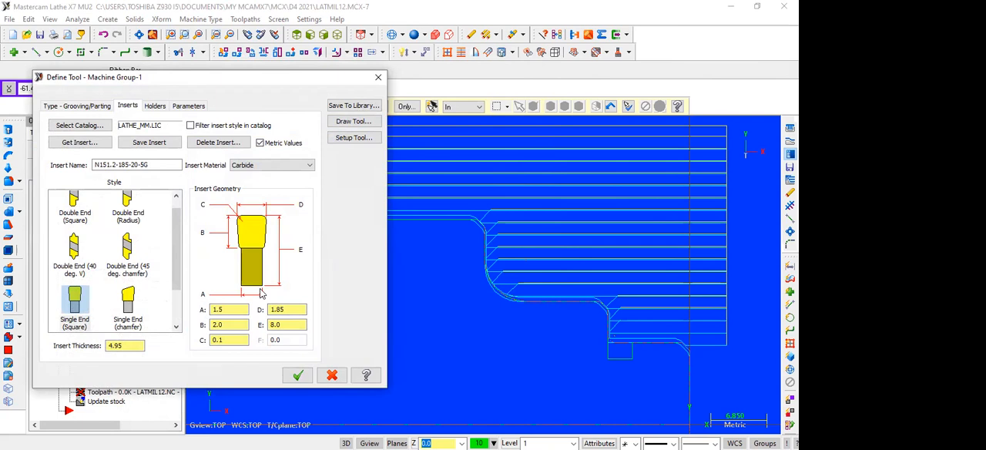
pyautogui.click(377, 77)
pyautogui.scroll(-2, 308, 276)
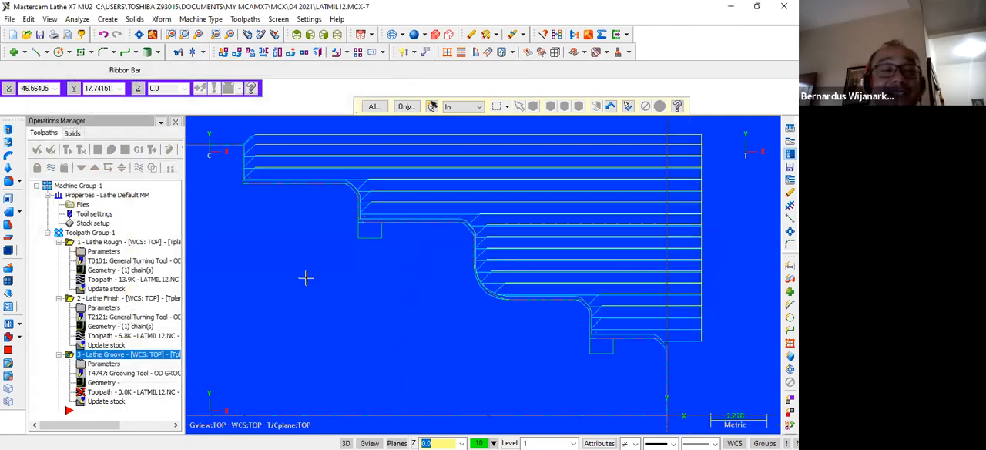
# Set insert dimension E of grooving tool T4747 to 12 mm and accept the tool definition.
pyautogui.scroll(3, 323, 274)
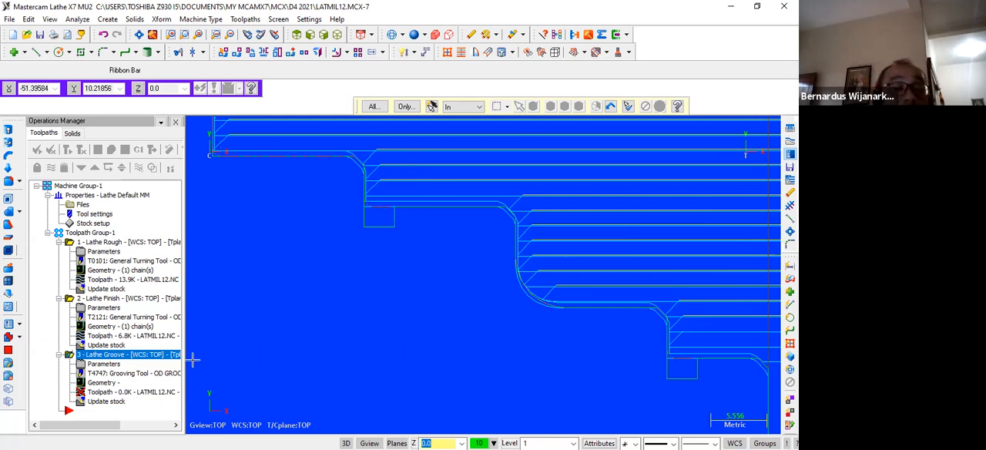
pyautogui.click(161, 376)
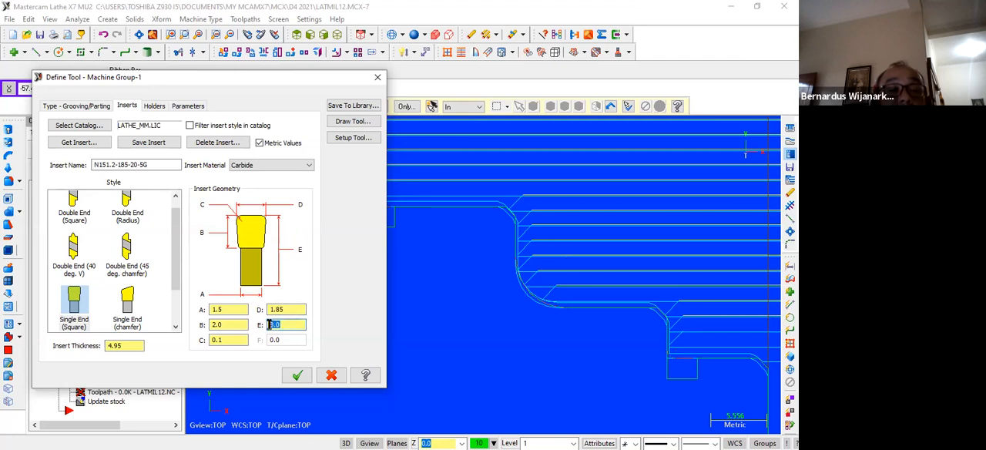
pyautogui.write('12')
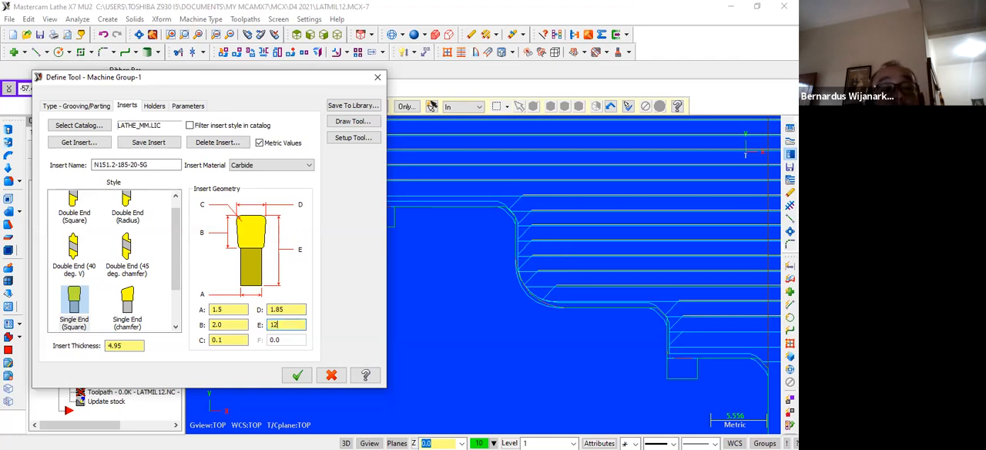
pyautogui.write('.')
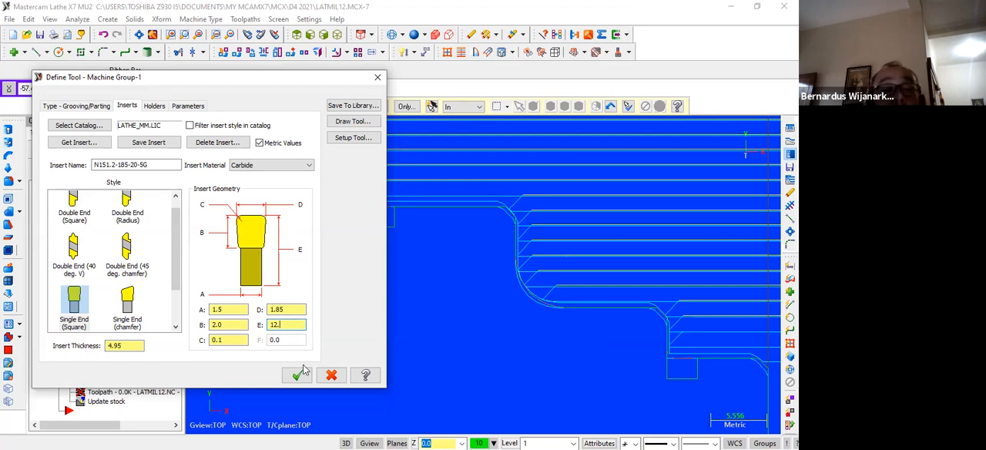
pyautogui.click(298, 375)
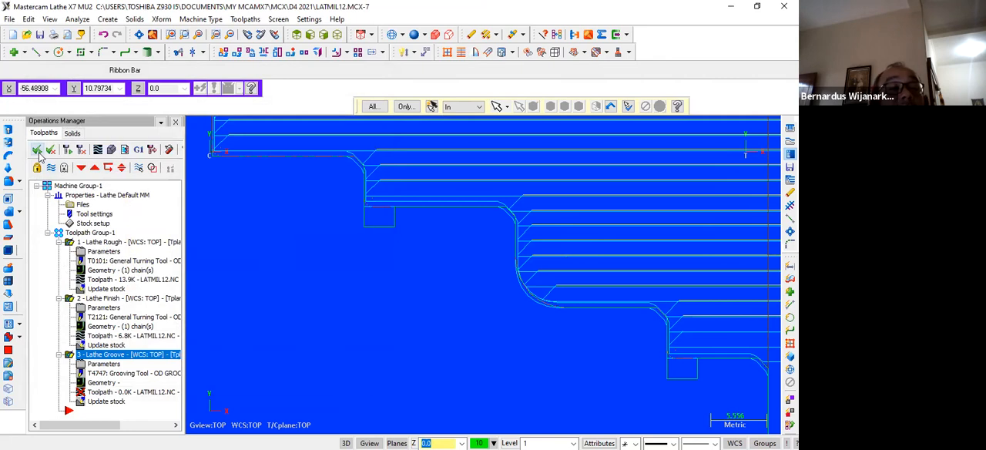
# Regenerate all selected operations and accept continuing to write the groove toolpath despite the tool collision with the stock.
pyautogui.click(67, 151)
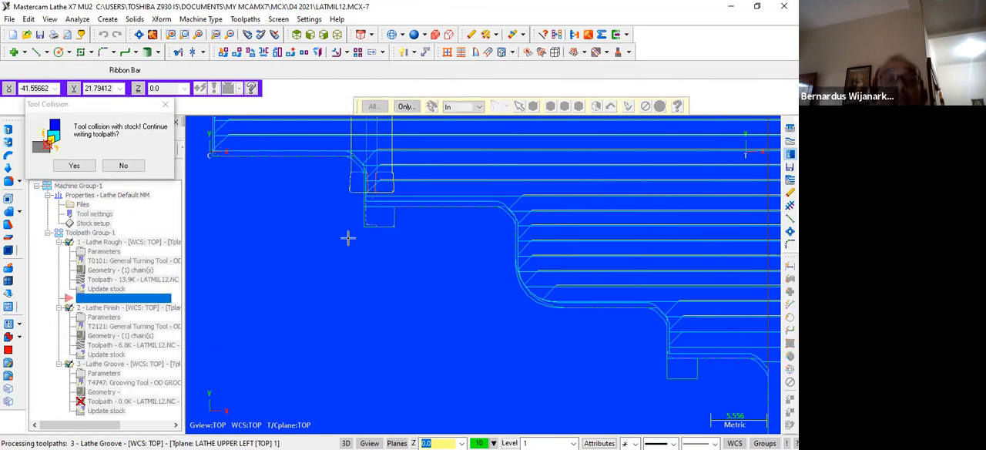
pyautogui.scroll(-3, 432, 223)
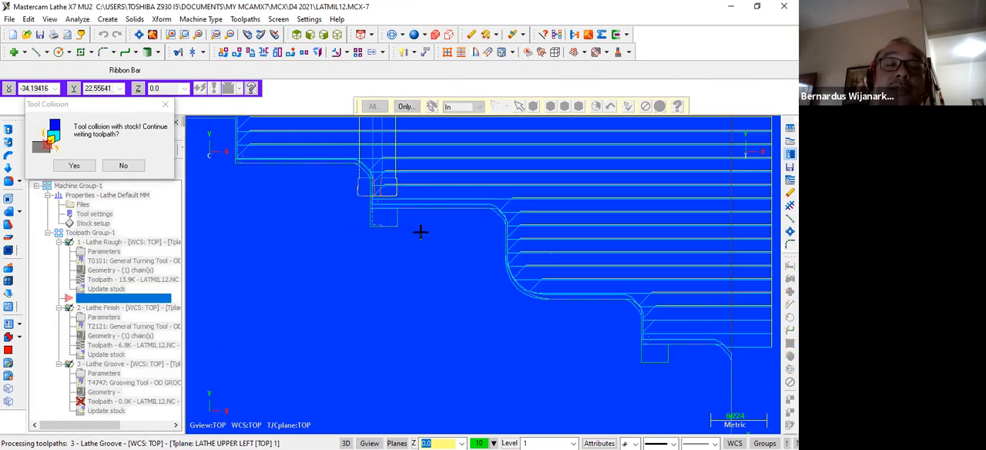
pyautogui.scroll(-2, 420, 235)
pyautogui.scroll(3, 420, 237)
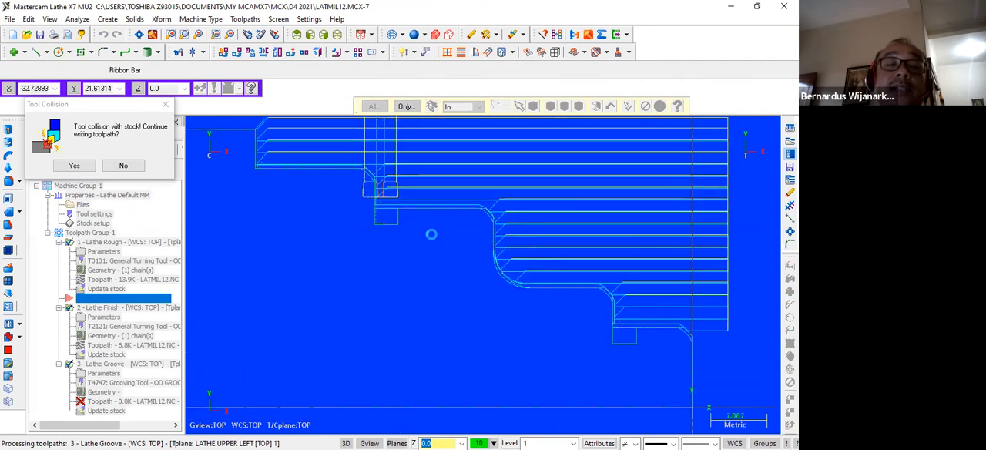
pyautogui.scroll(1, 431, 234)
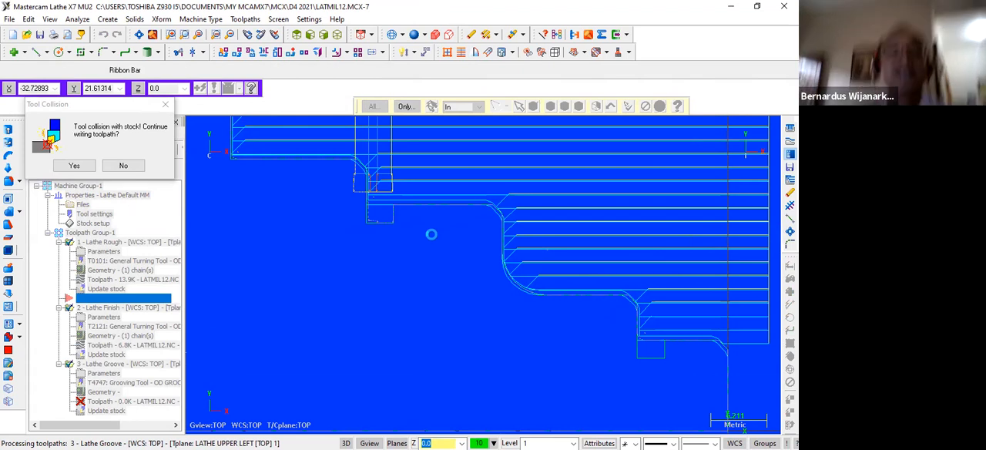
pyautogui.click(74, 167)
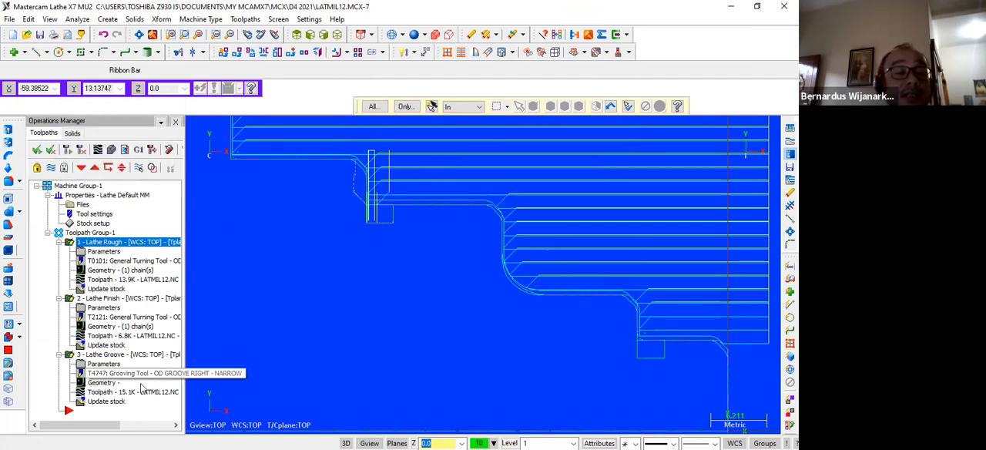
# Check the rough parameters of the Lathe Groove operation without changes, and delete that operation, confirming the removal.
pyautogui.click(123, 355)
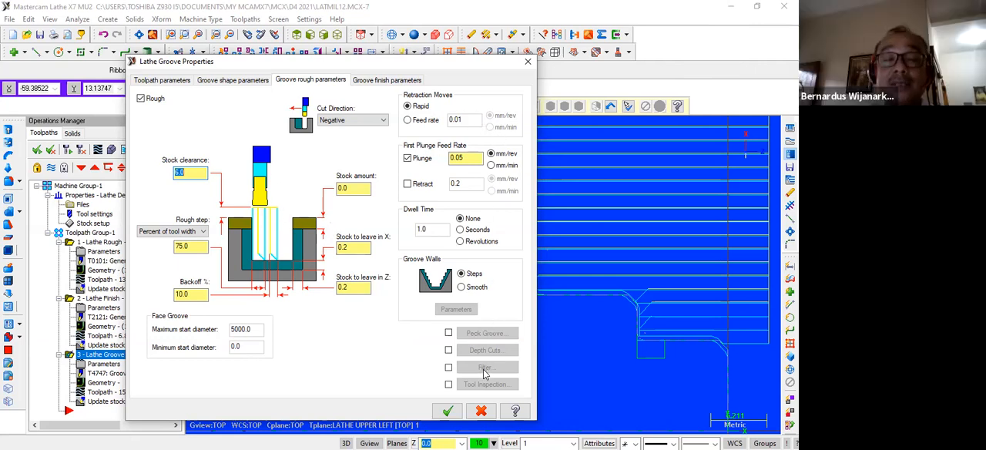
pyautogui.click(527, 60)
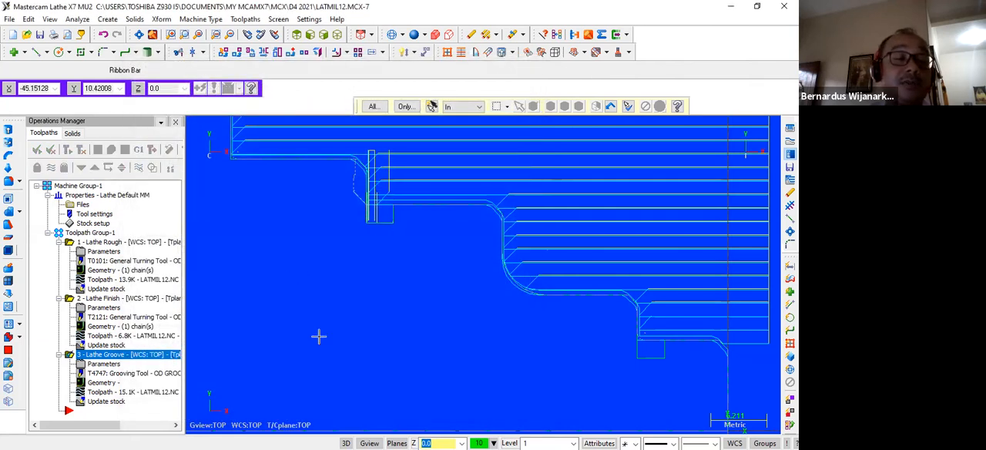
pyautogui.click(109, 356)
pyautogui.press('Delete')
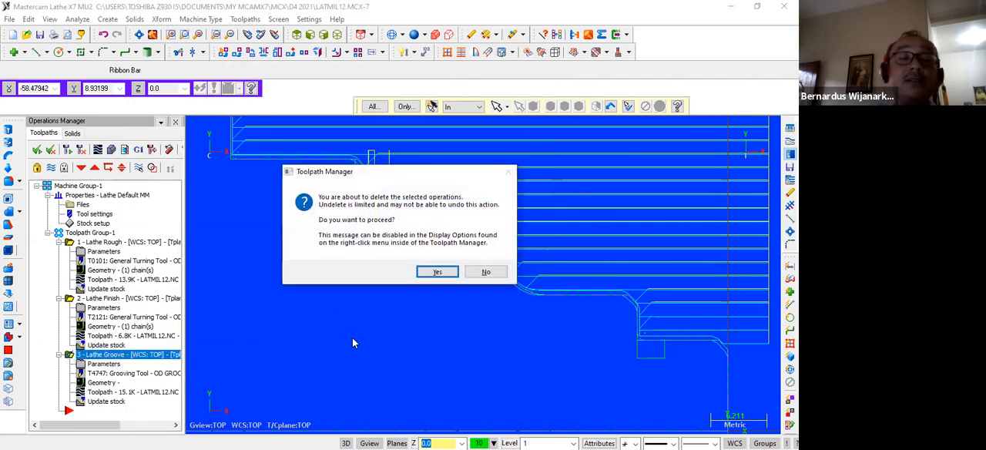
pyautogui.click(435, 272)
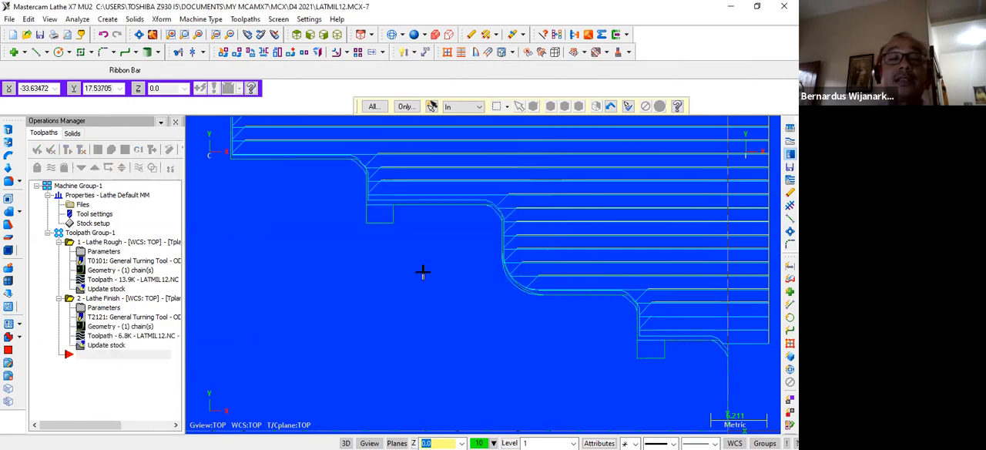
# Draw a vertical line about 6 mm long upward from the larger-diameter groove's corner at X-37, Y25.
pyautogui.scroll(-4, 404, 255)
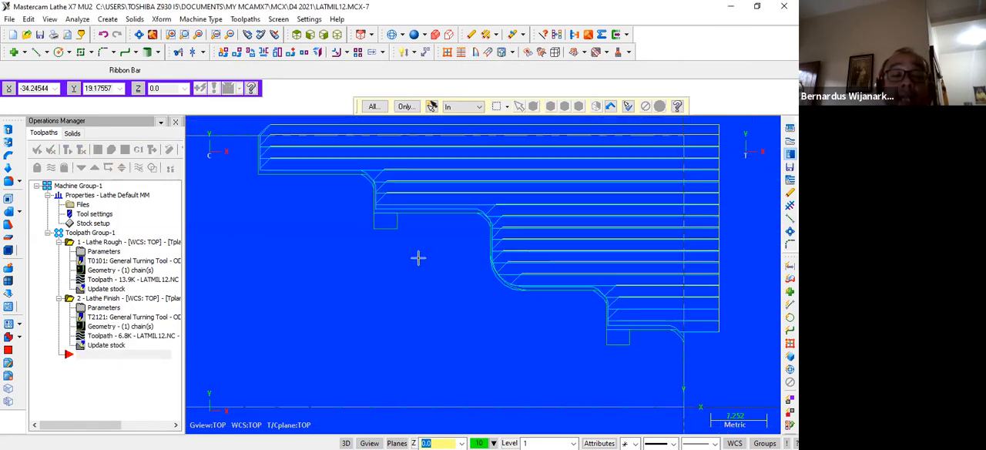
pyautogui.scroll(2, 418, 258)
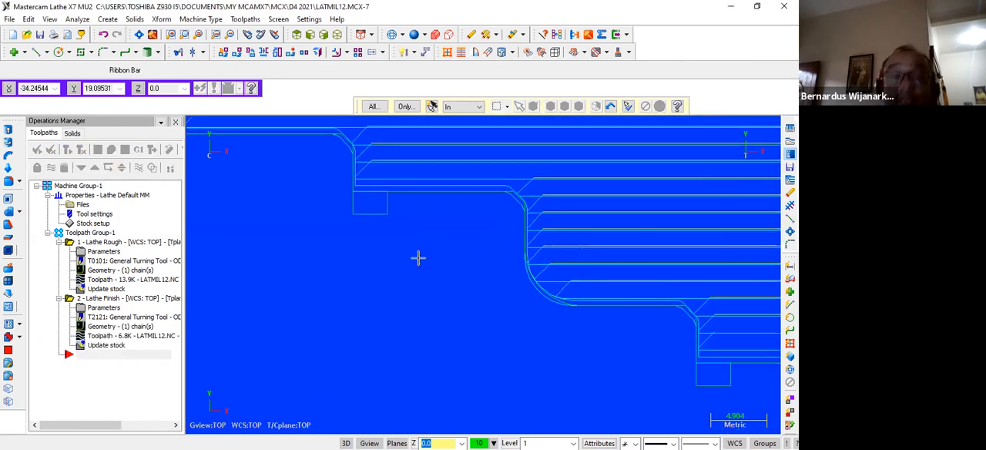
pyautogui.press('Up')
pyautogui.press('Up')
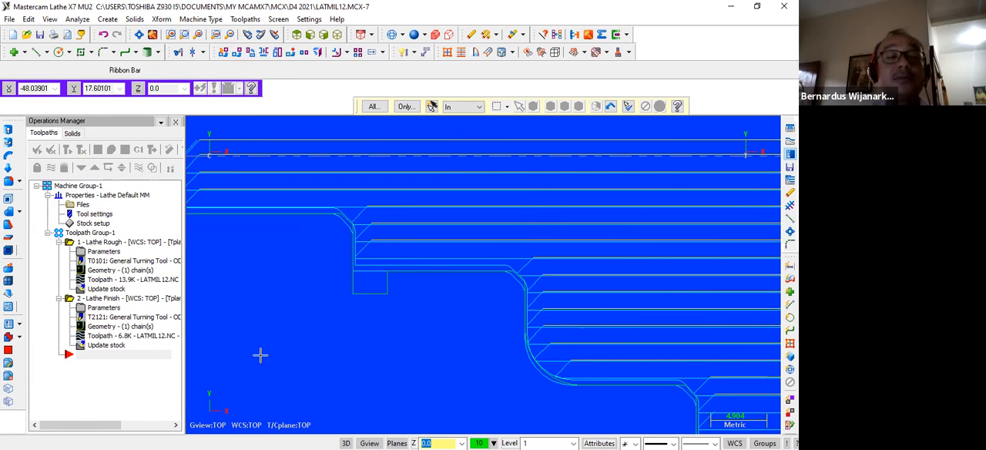
pyautogui.click(39, 53)
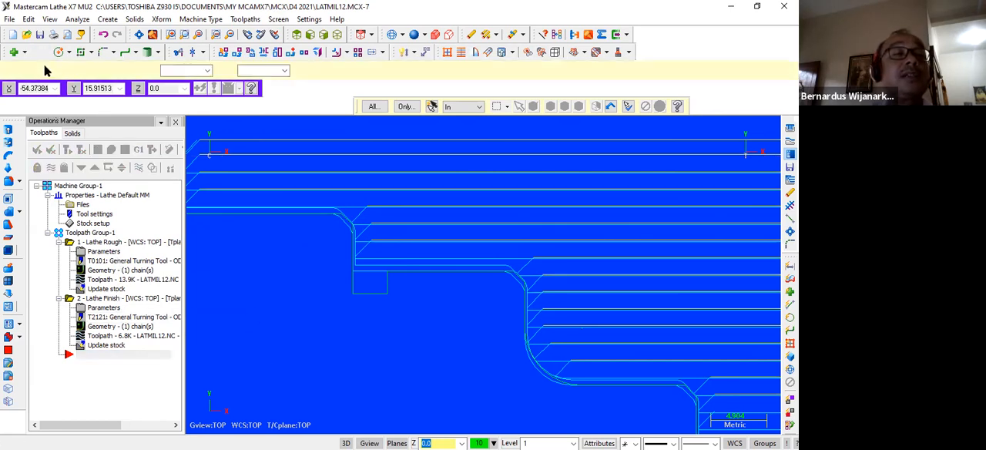
pyautogui.click(388, 270)
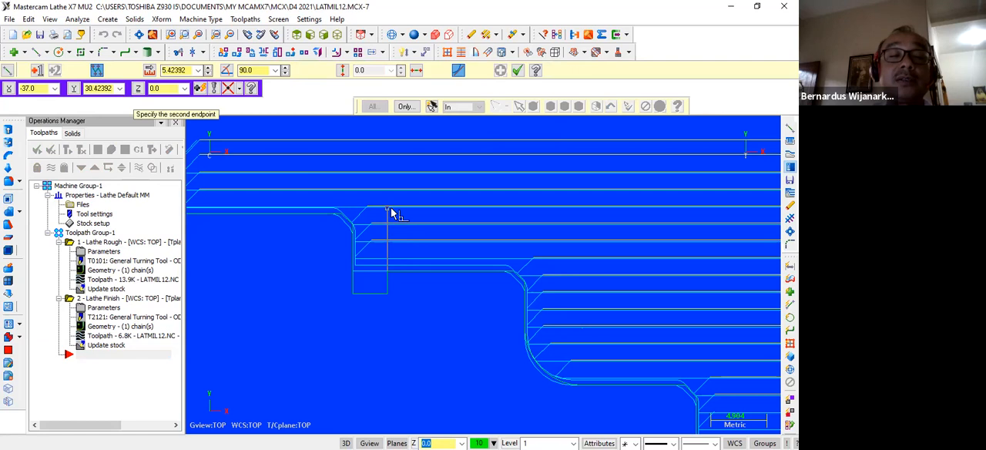
pyautogui.click(392, 207)
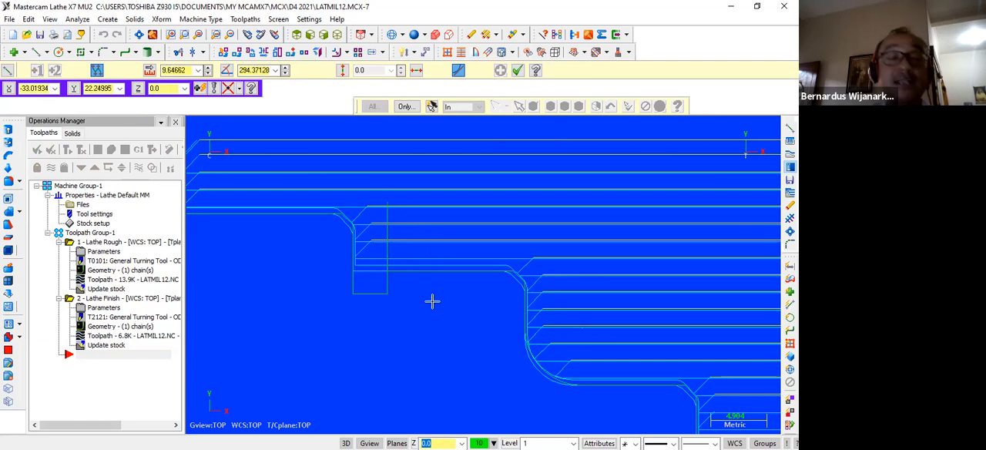
# Create a groove toolpath defined by 2 points, from the new vertical line's upper end to the groove's diagonally opposite bottom corner.
pyautogui.scroll(-1, 407, 334)
pyautogui.scroll(1, 408, 333)
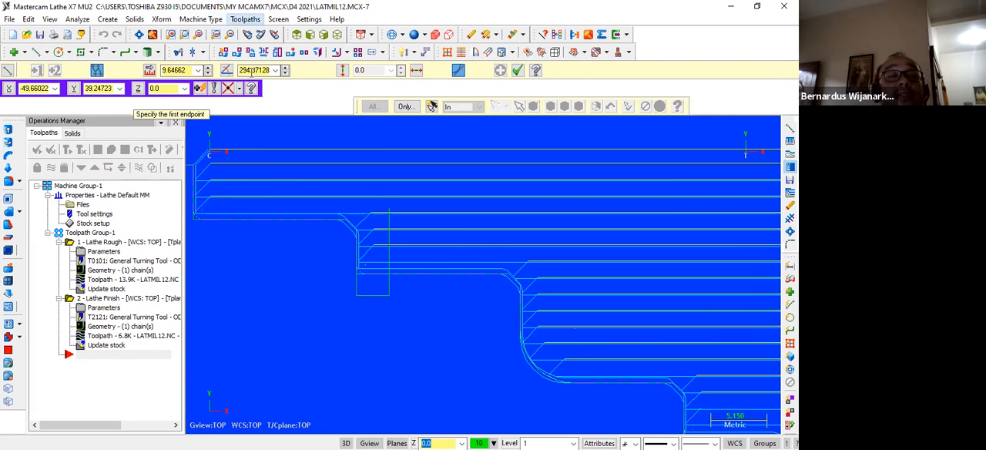
pyautogui.click(245, 18)
pyautogui.click(259, 75)
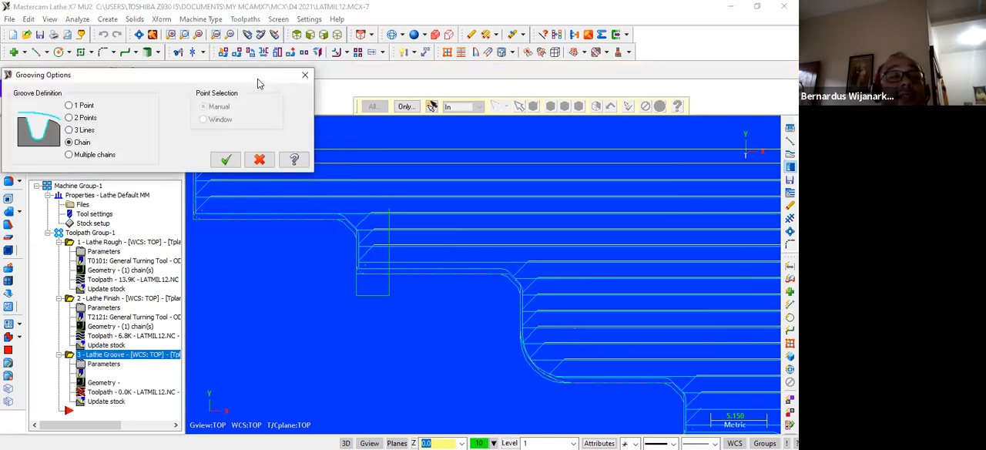
pyautogui.click(90, 121)
pyautogui.click(226, 160)
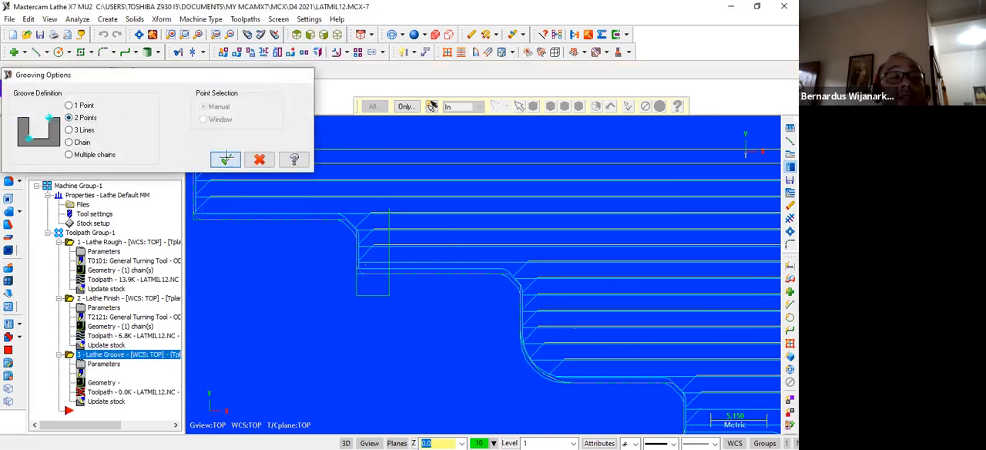
pyautogui.click(391, 209)
pyautogui.click(356, 296)
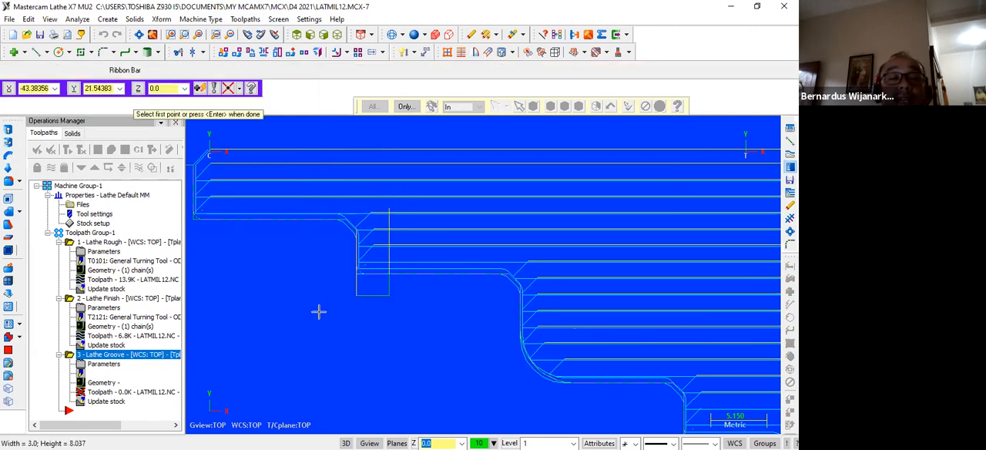
pyautogui.press('Return')
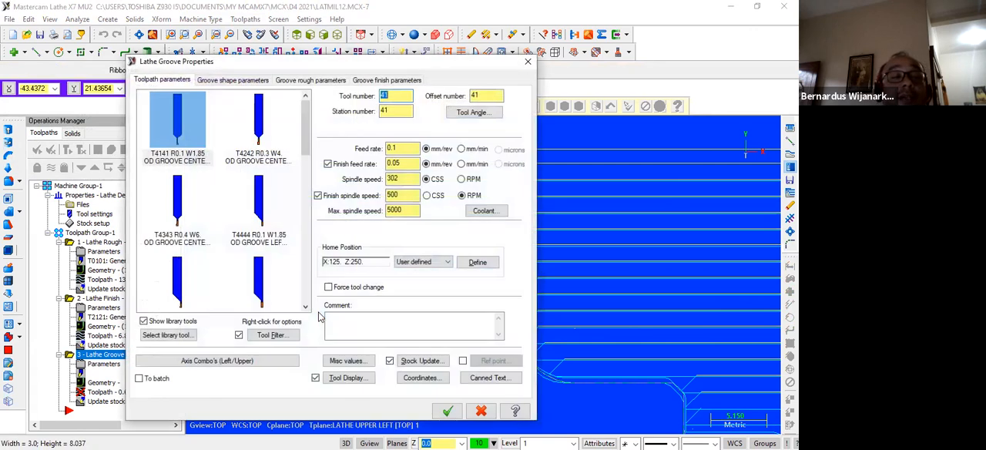
# Assign tool T4747 OD GROOVE RIGHT - NARROW to the groove operation and accept its properties after reviewing the shape, rough and finish parameters.
pyautogui.scroll(-2, 226, 206)
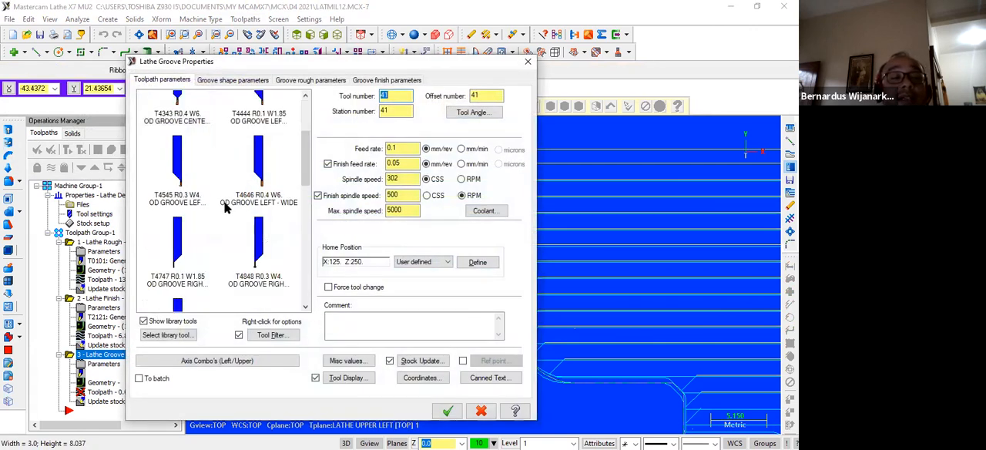
pyautogui.click(176, 253)
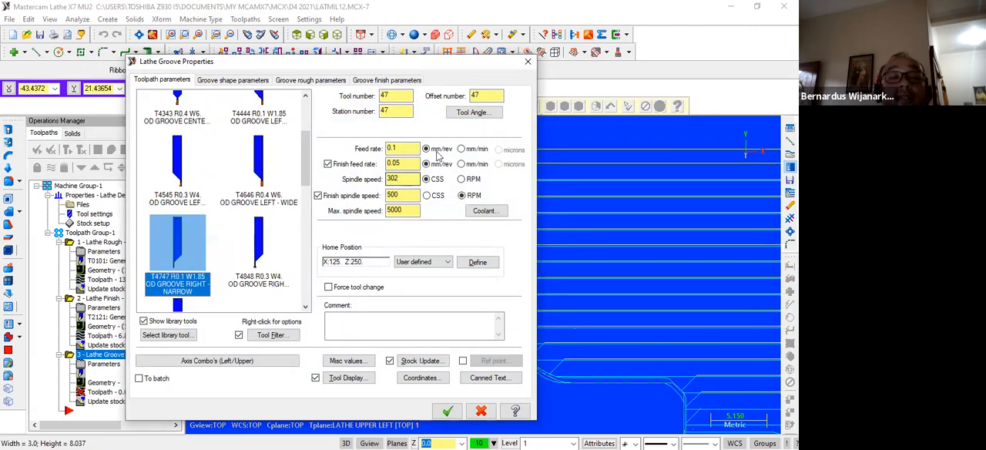
pyautogui.click(253, 82)
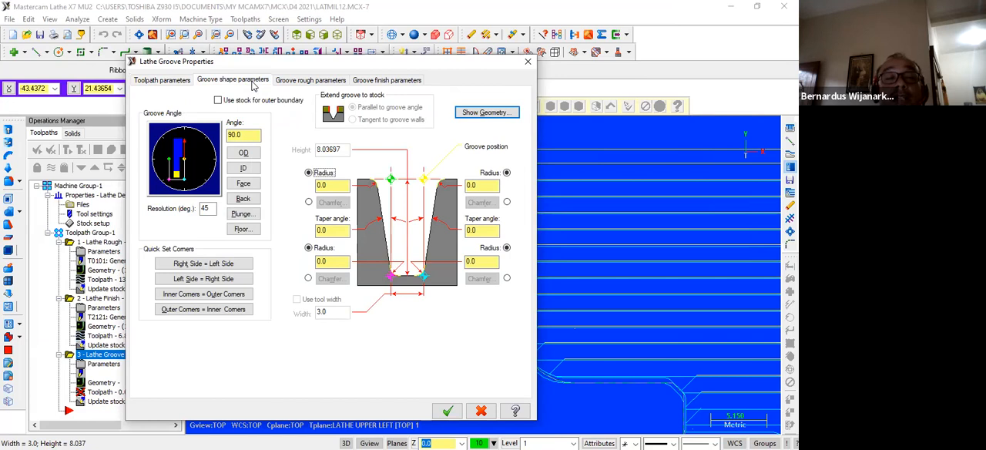
pyautogui.click(309, 203)
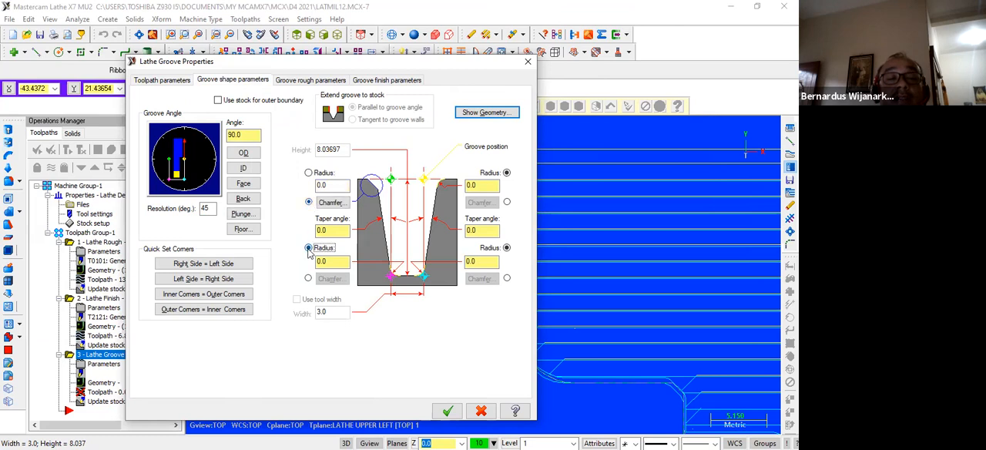
pyautogui.click(309, 173)
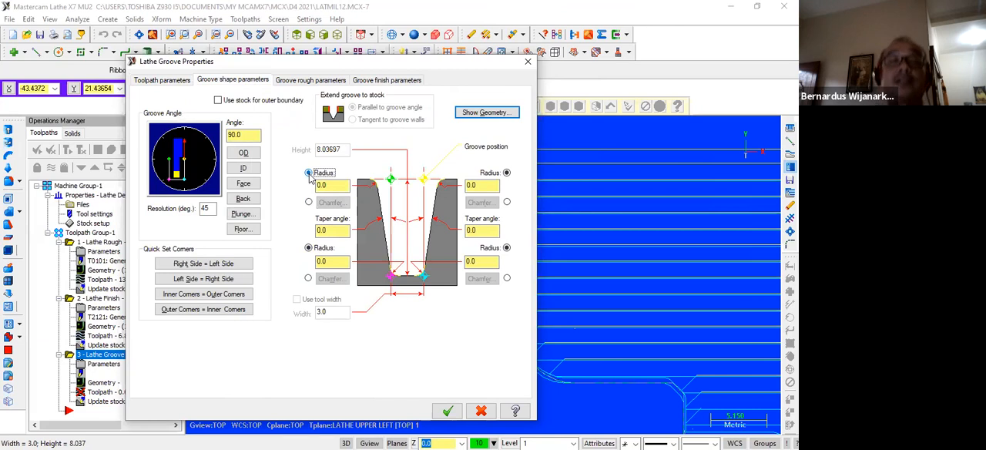
pyautogui.click(312, 81)
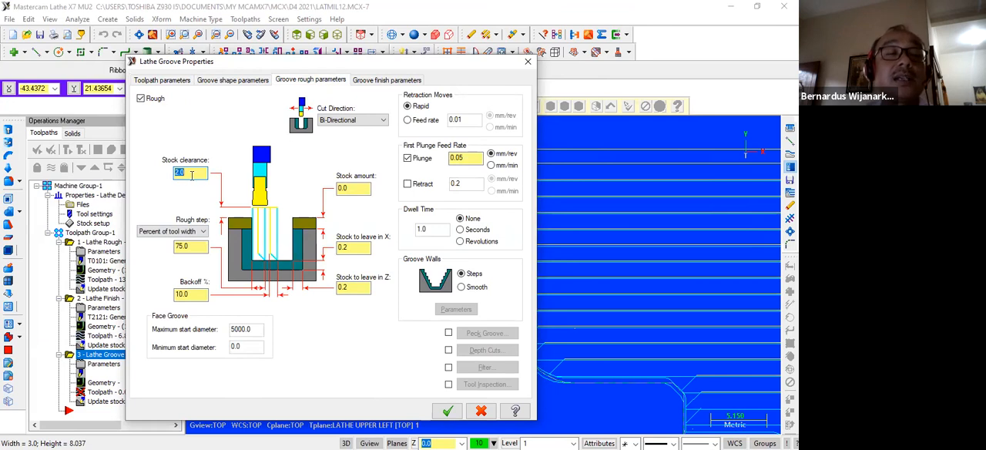
pyautogui.click(409, 83)
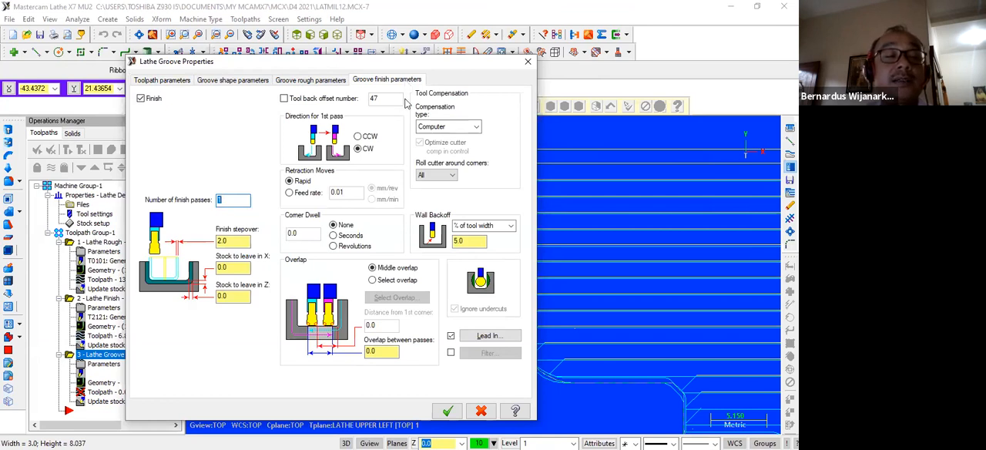
pyautogui.click(447, 411)
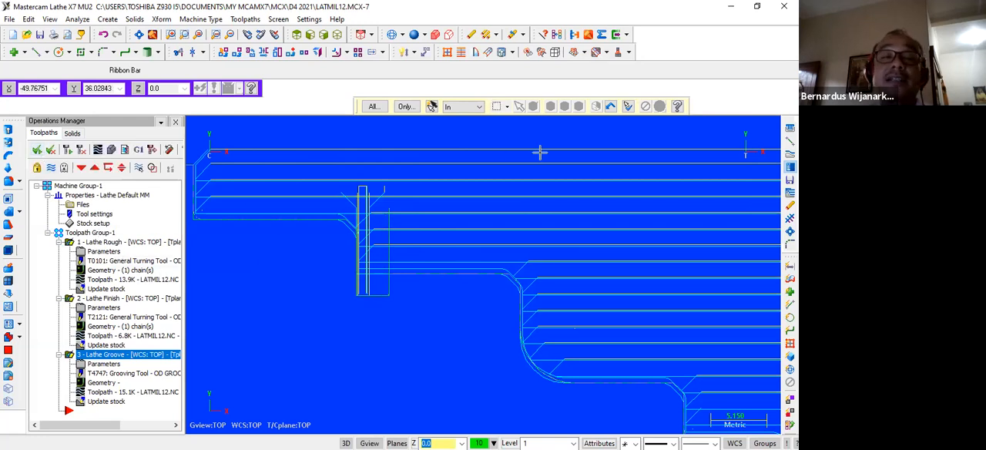
# Regenerate all selected lathe operations with the new two-point groove included.
pyautogui.scroll(-2, 456, 230)
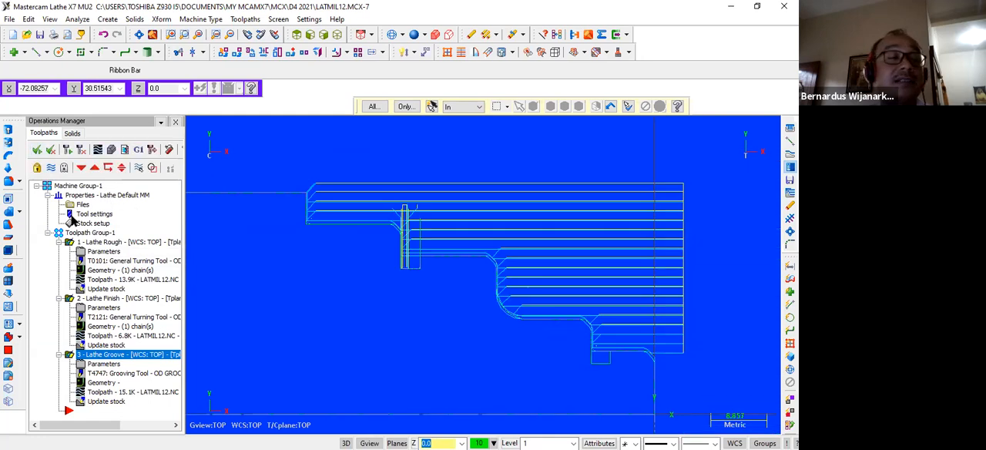
pyautogui.click(68, 150)
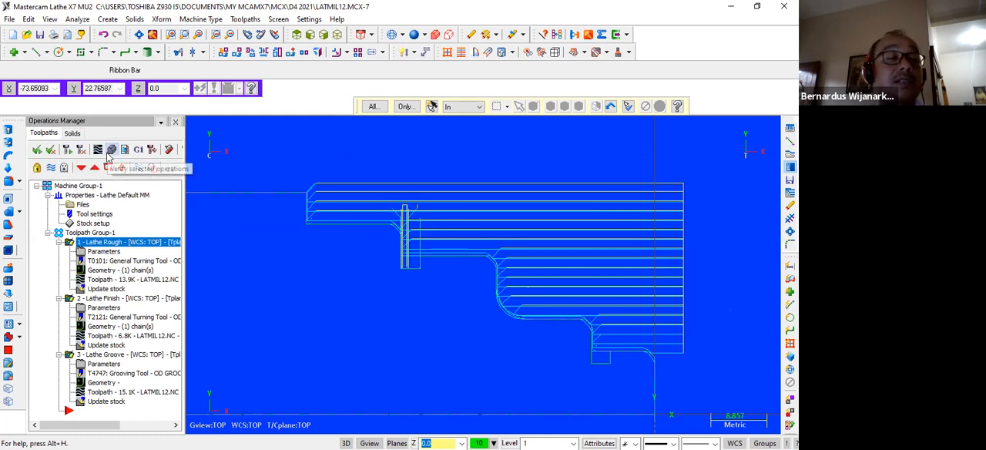
# Play the verification of all three operations with the stock fitted to view, and examine the machined part end-on and in isometric view.
pyautogui.click(110, 151)
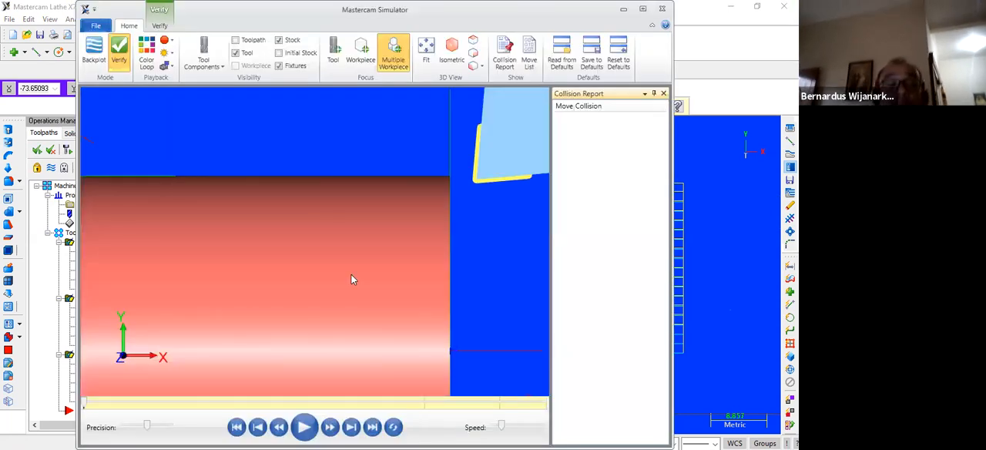
pyautogui.click(428, 56)
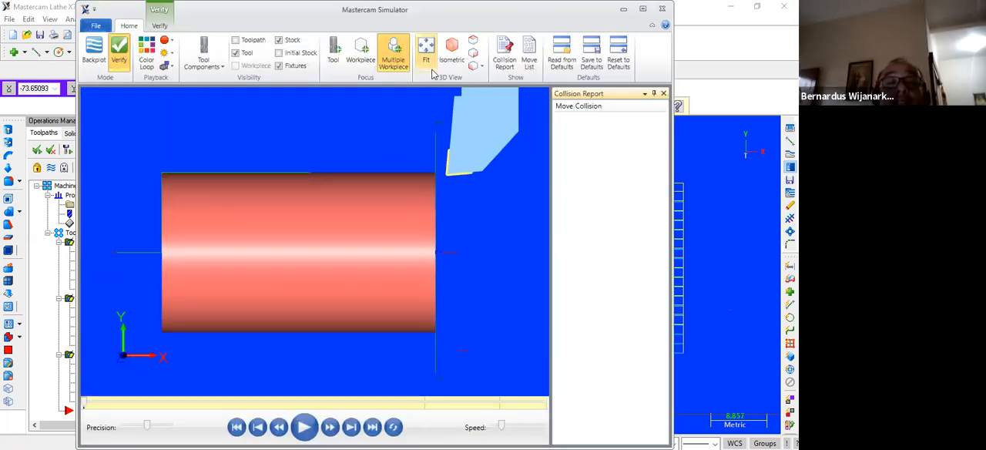
pyautogui.click(303, 427)
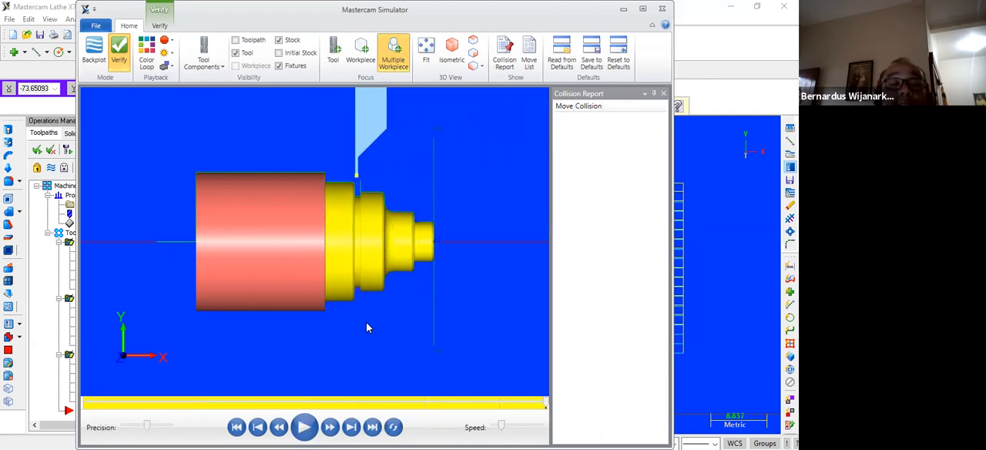
pyautogui.click(472, 66)
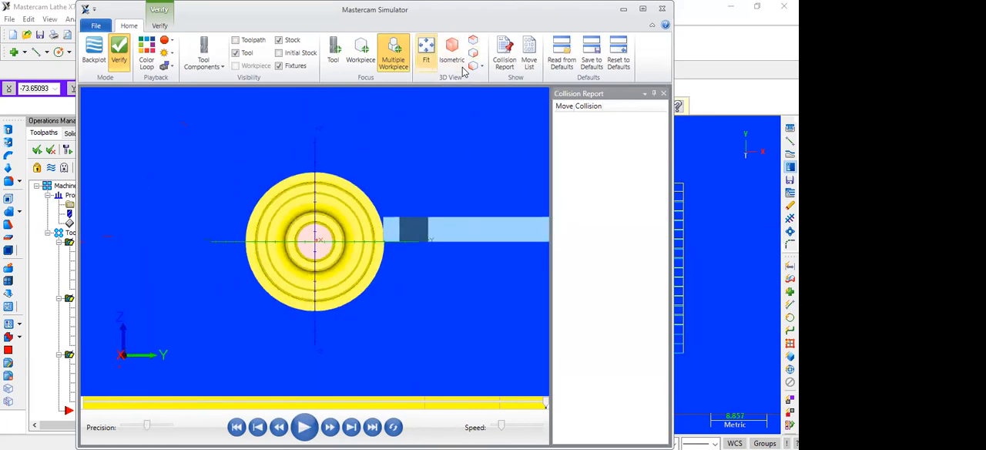
pyautogui.click(460, 66)
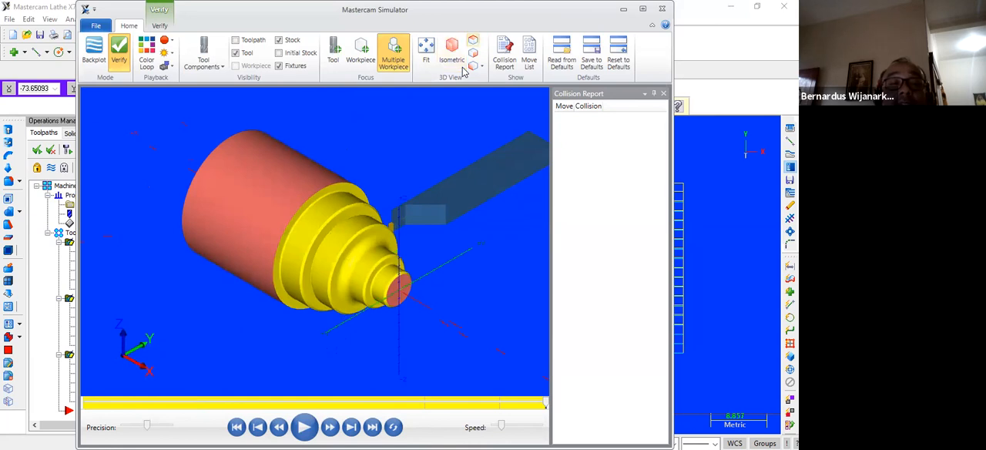
# Examine the machined part end-on and from the side in the verification, and close the simulator.
pyautogui.click(474, 53)
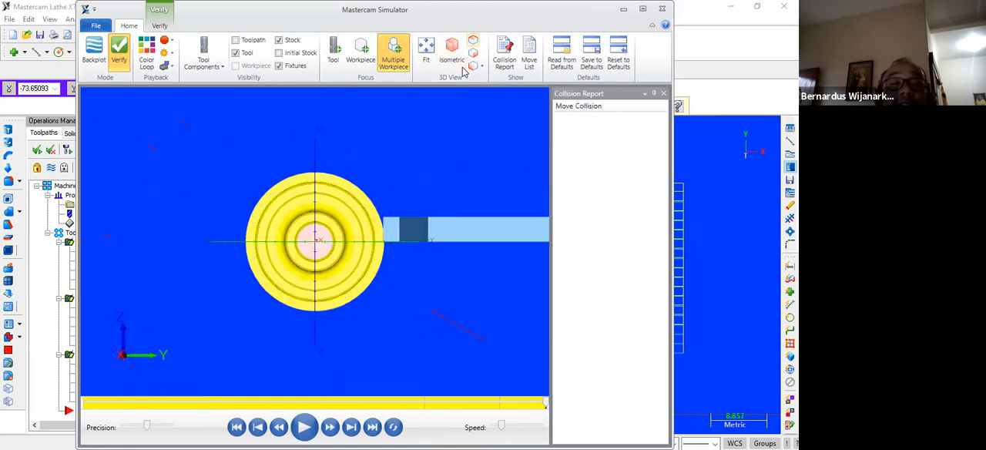
pyautogui.click(473, 40)
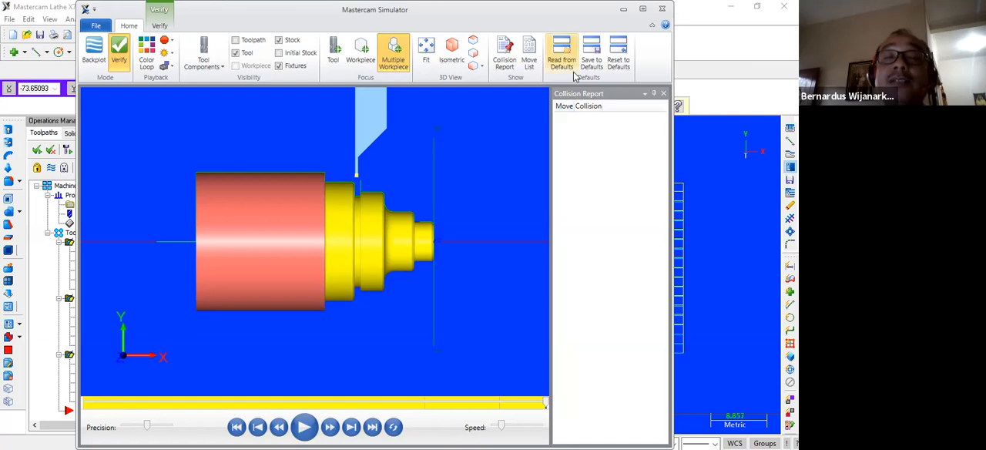
pyautogui.click(662, 8)
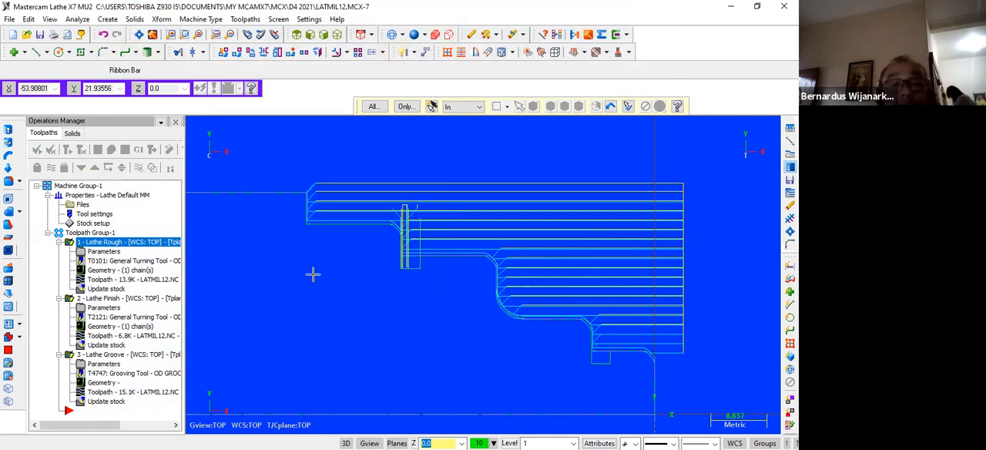
# Examine the generated toolpaths along the stepped profile, from the machined groove to the small groove near the part's front end.
pyautogui.scroll(-3, 313, 274)
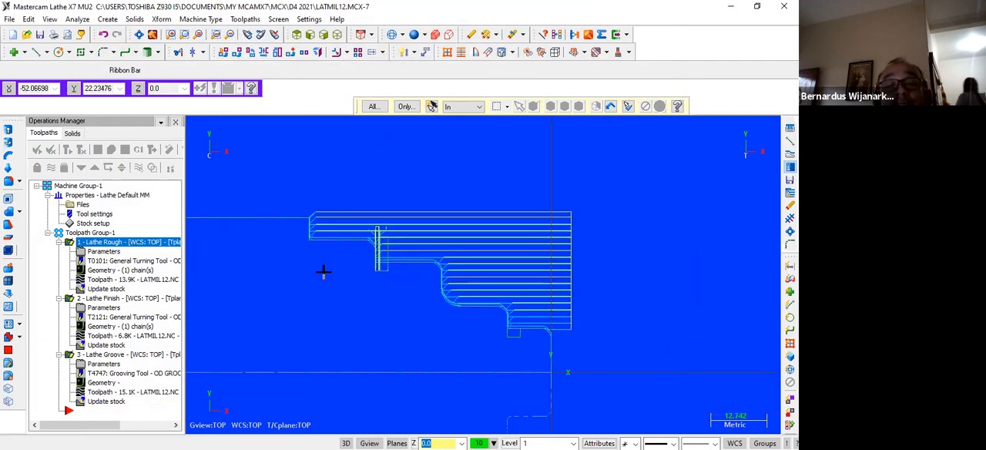
pyautogui.scroll(4, 325, 273)
pyautogui.scroll(1, 392, 266)
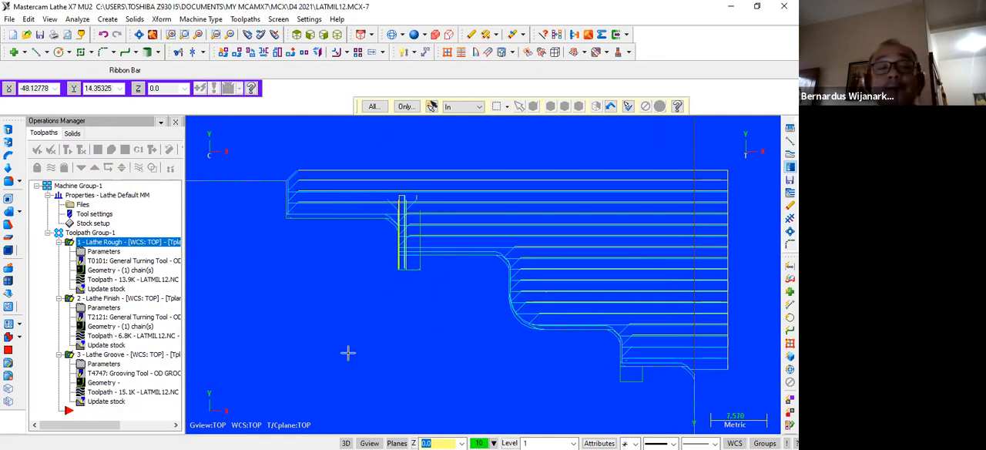
pyautogui.scroll(-1, 351, 337)
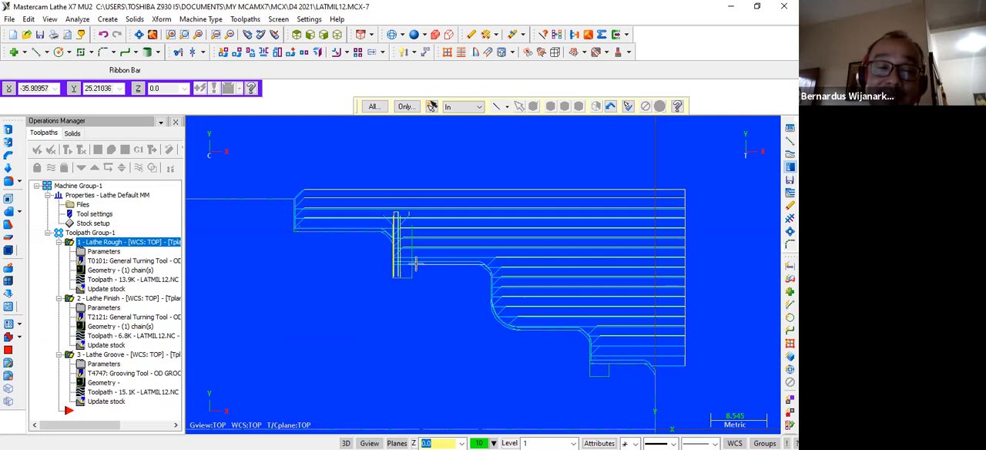
pyautogui.scroll(3, 514, 369)
pyautogui.scroll(1, 513, 369)
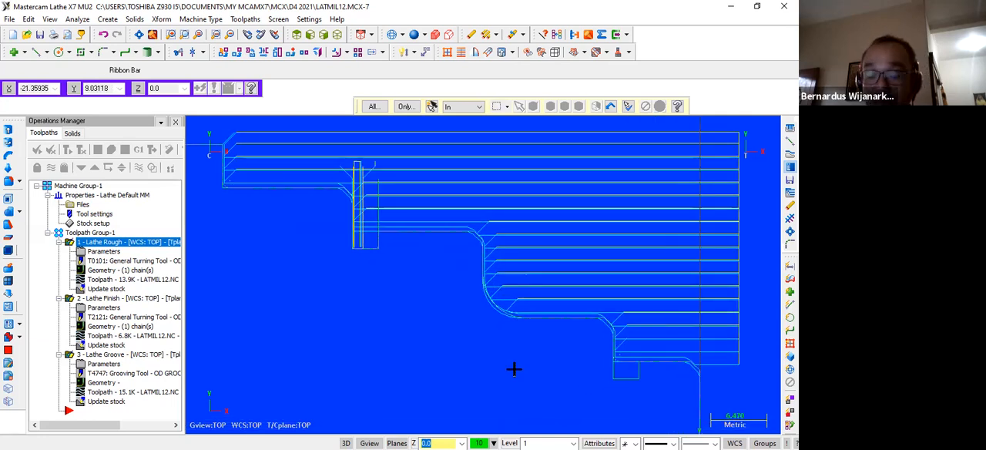
pyautogui.press('Down')
pyautogui.press('Down')
pyautogui.press('Down')
pyautogui.press('Down')
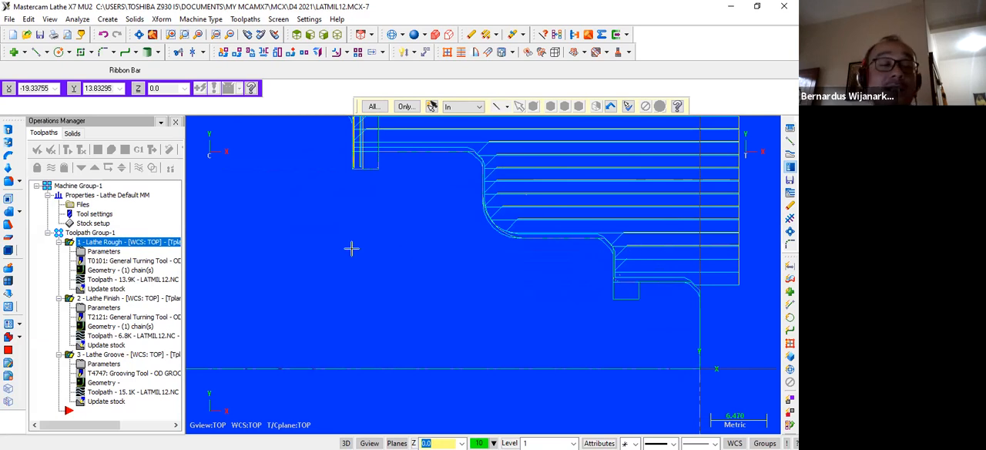
pyautogui.scroll(-1, 342, 252)
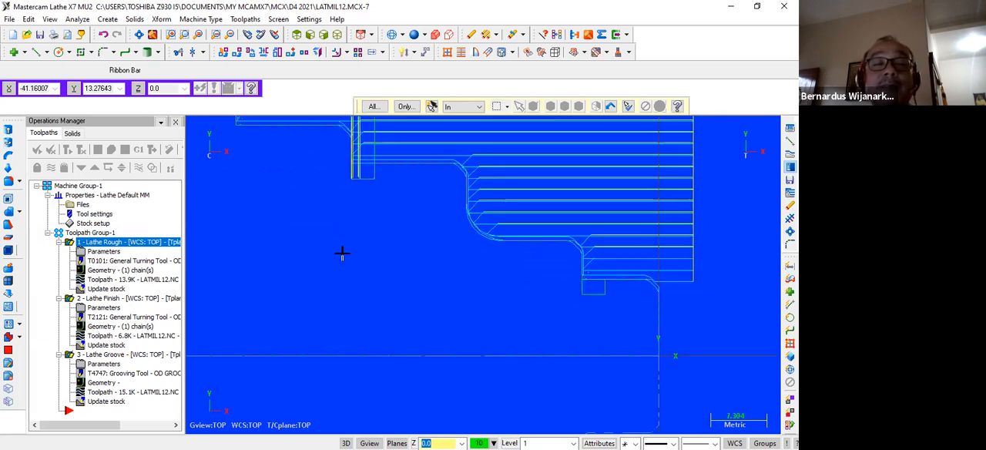
pyautogui.scroll(-1, 341, 252)
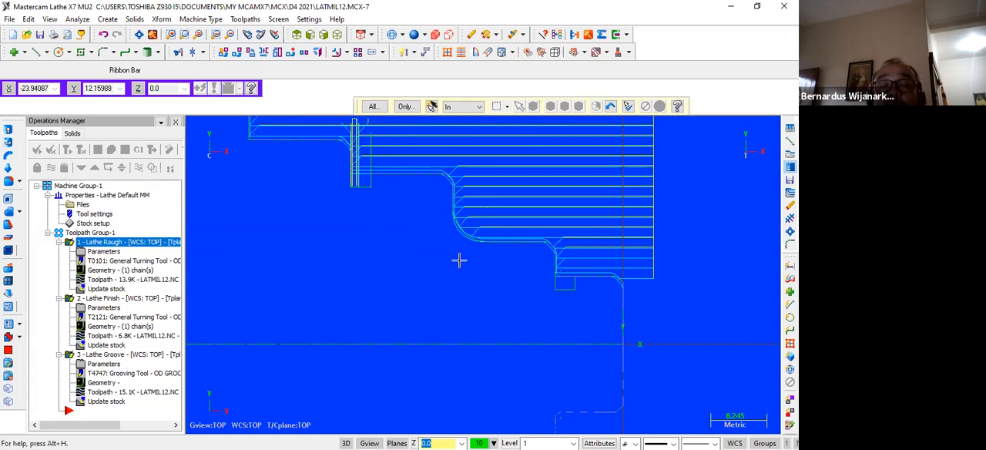
pyautogui.scroll(1, 457, 259)
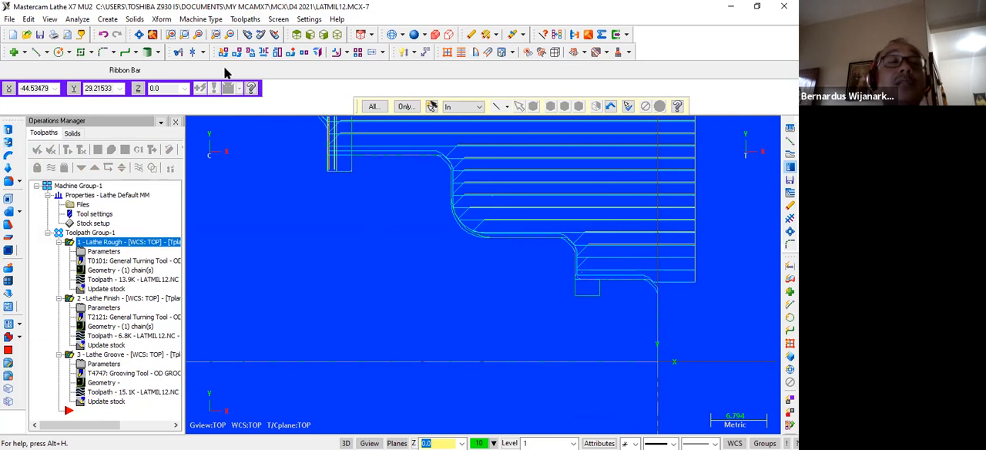
# Try to create a groove toolpath defined by 3 lines, chaining the small front groove from its front wall to its rear wall.
pyautogui.click(245, 18)
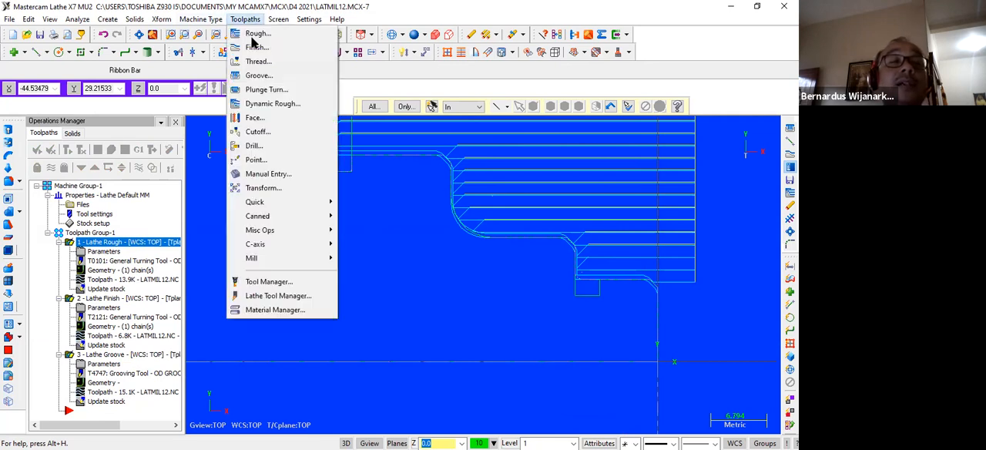
pyautogui.click(263, 77)
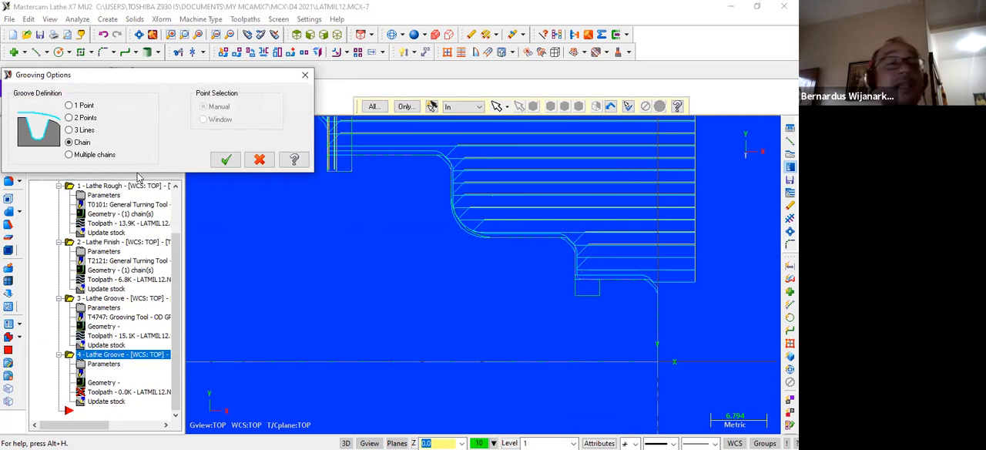
pyautogui.click(83, 130)
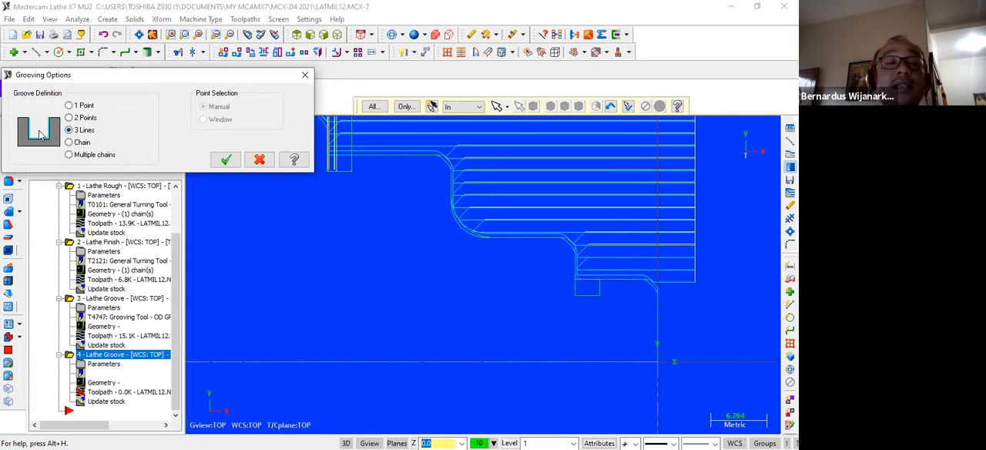
pyautogui.click(226, 160)
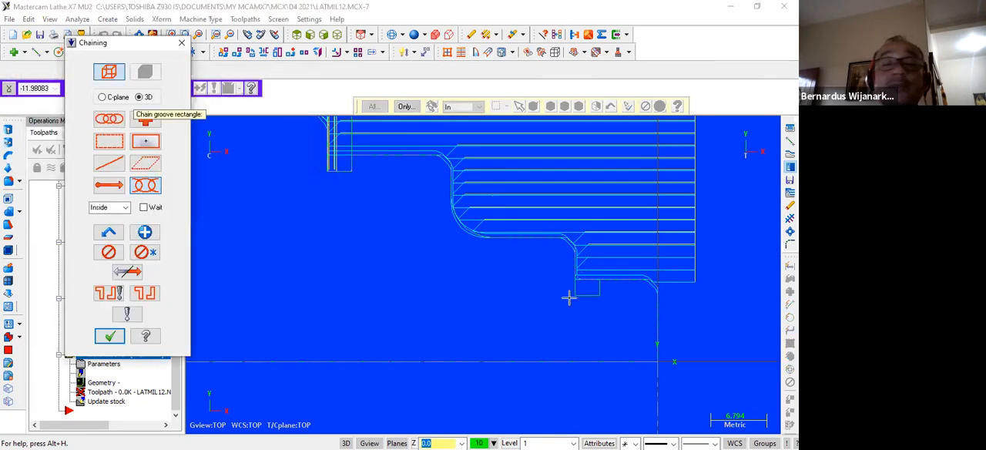
pyautogui.click(596, 287)
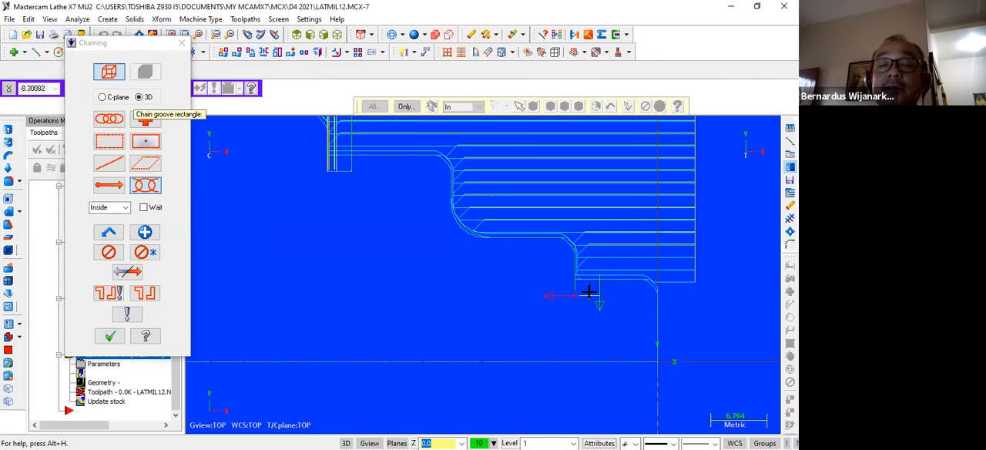
pyautogui.click(579, 276)
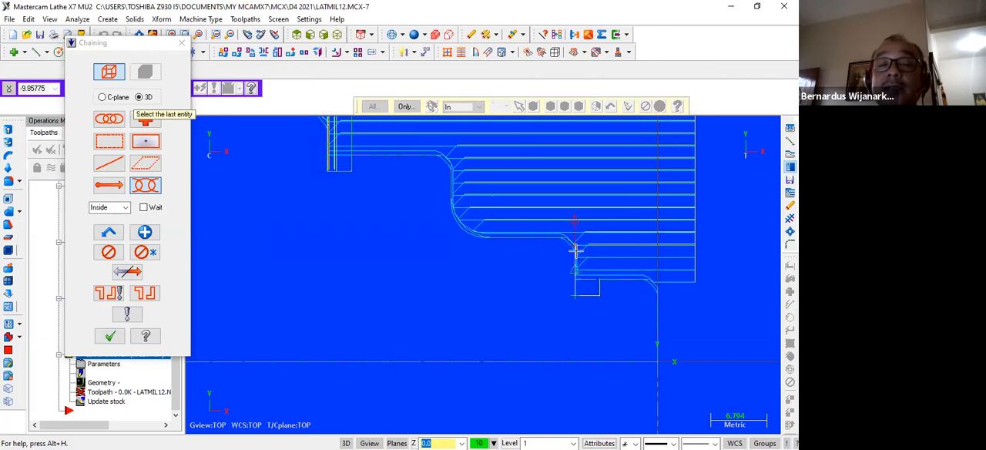
pyautogui.click(109, 336)
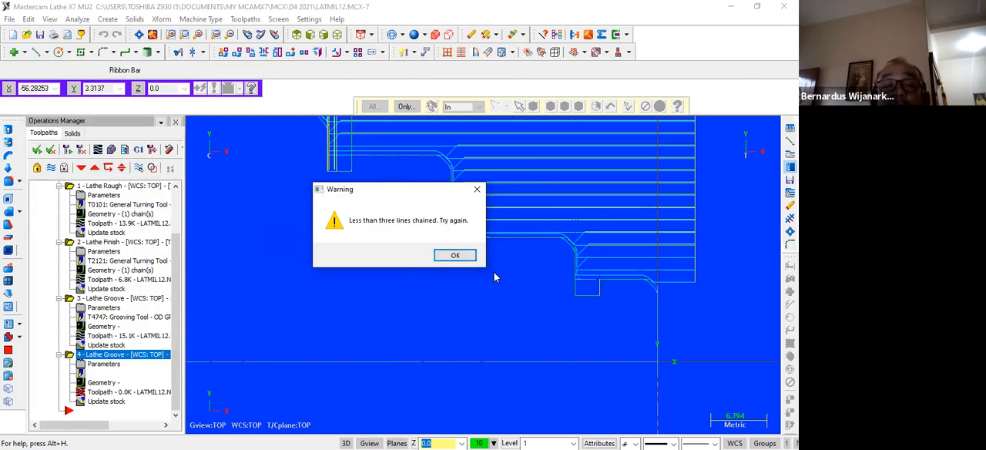
pyautogui.click(449, 258)
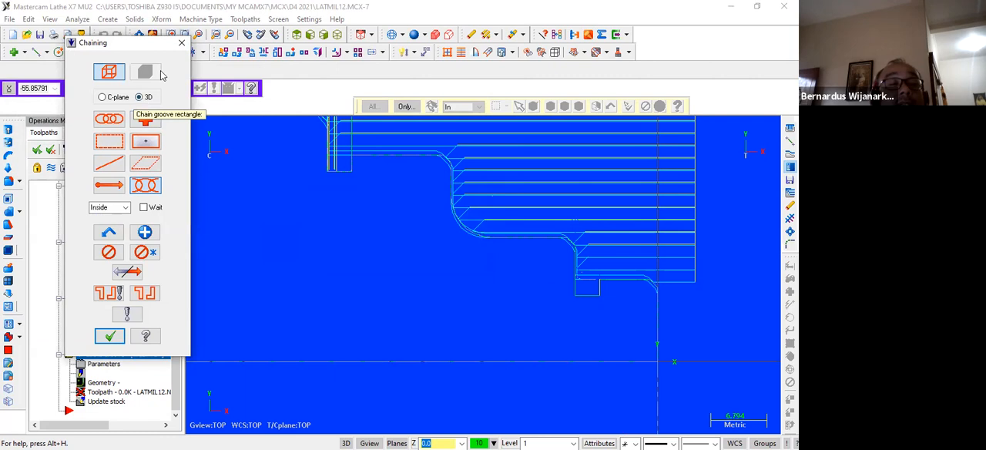
# Try to chain the small front groove again with Wait enabled and the chain direction reversed, ending on its rear wall.
pyautogui.click(144, 209)
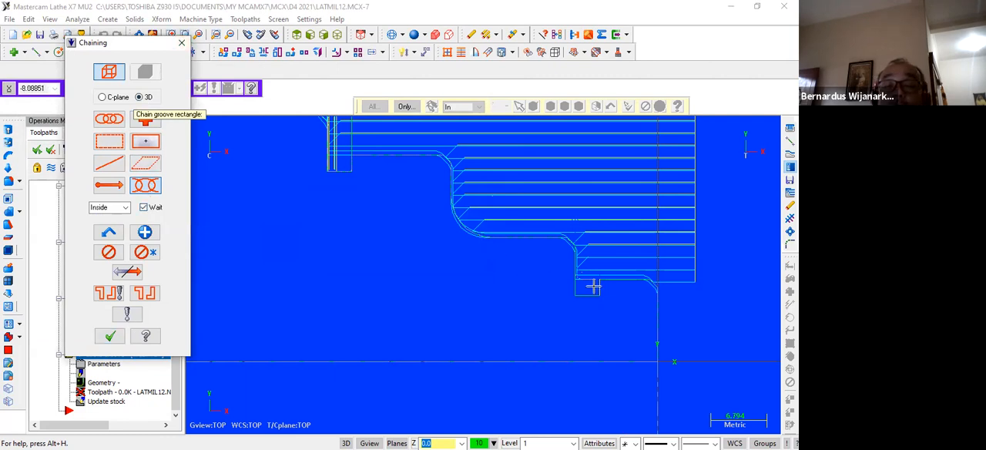
pyautogui.click(127, 271)
pyautogui.click(576, 283)
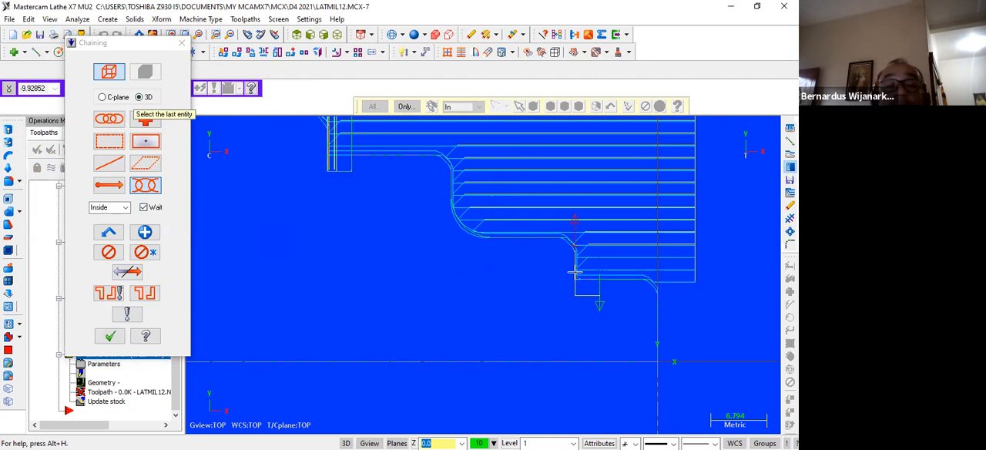
pyautogui.click(110, 336)
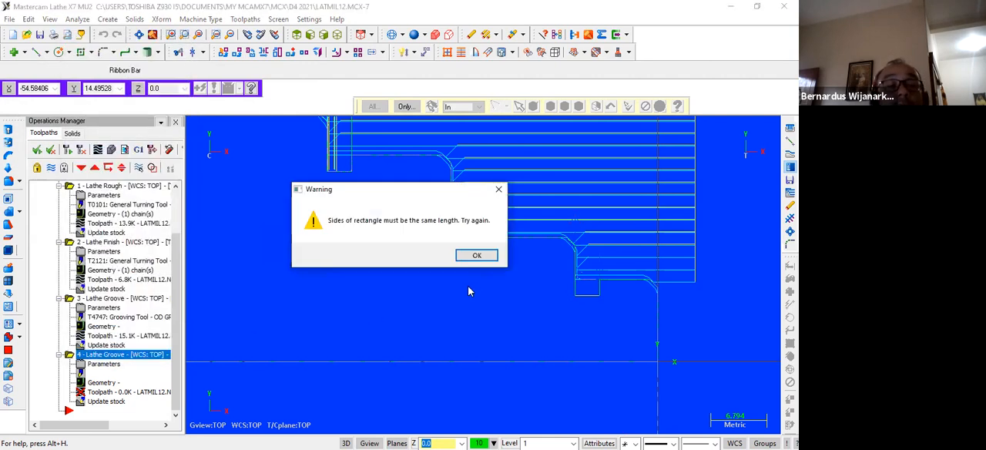
pyautogui.click(477, 256)
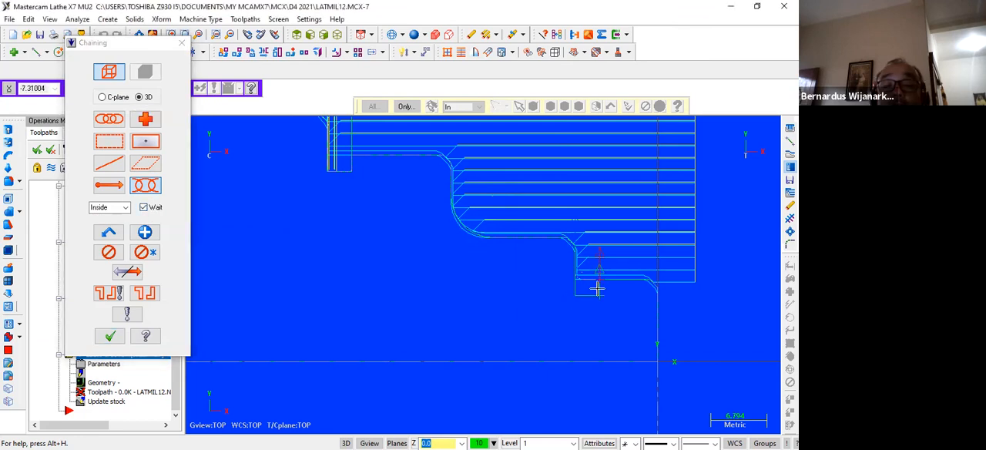
# Try once more to chain the small groove's three lines with the direction reversed, and abandon the groove operation.
pyautogui.click(127, 271)
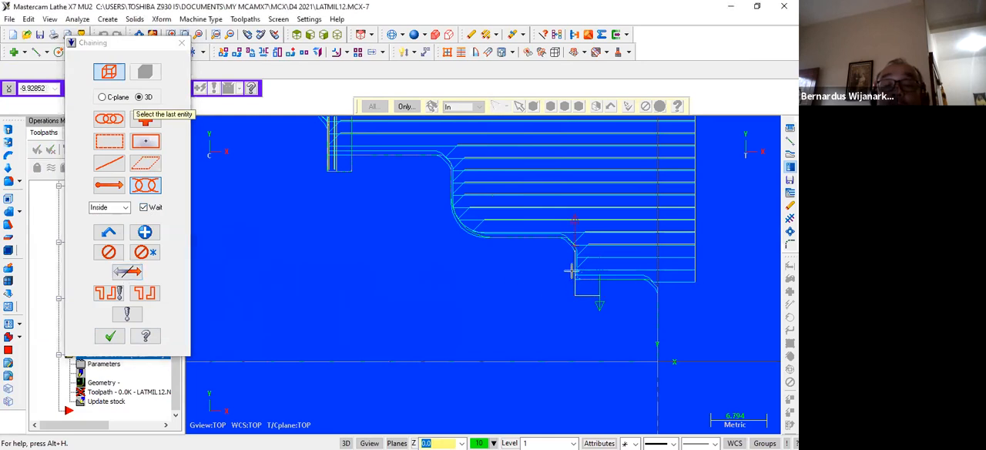
pyautogui.scroll(5, 571, 235)
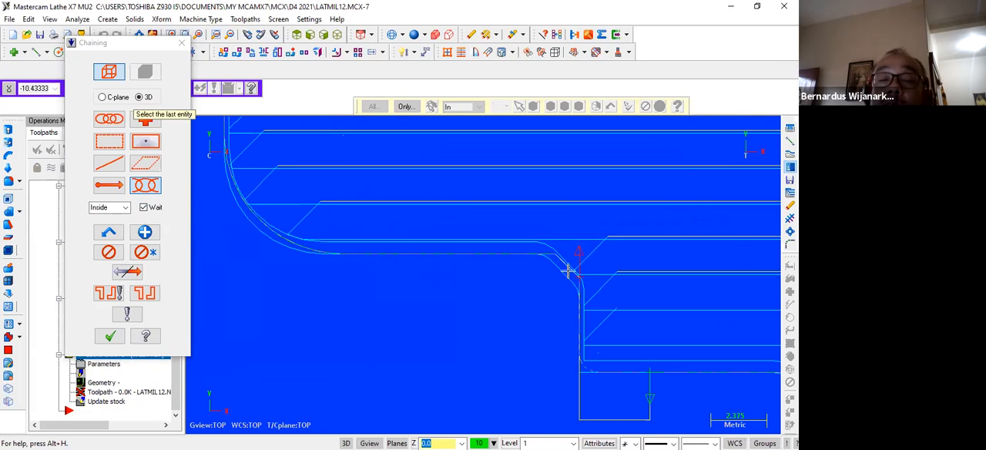
pyautogui.click(109, 336)
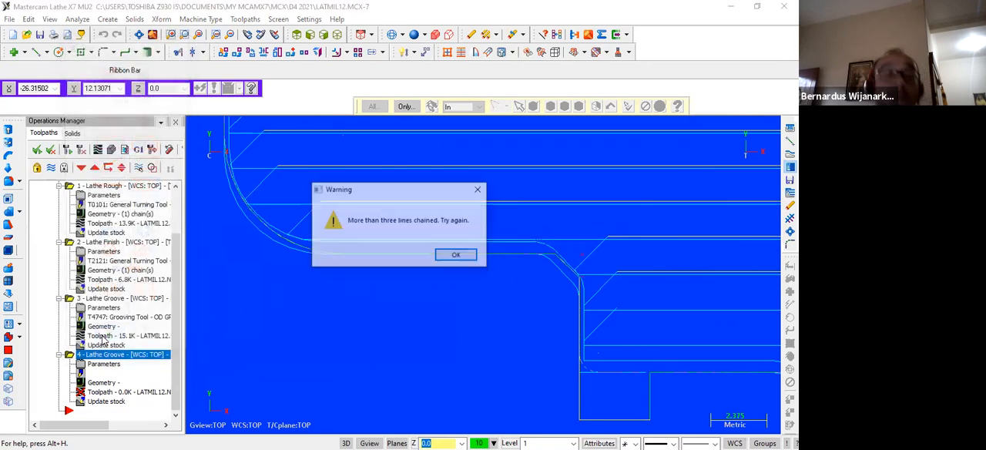
pyautogui.click(452, 255)
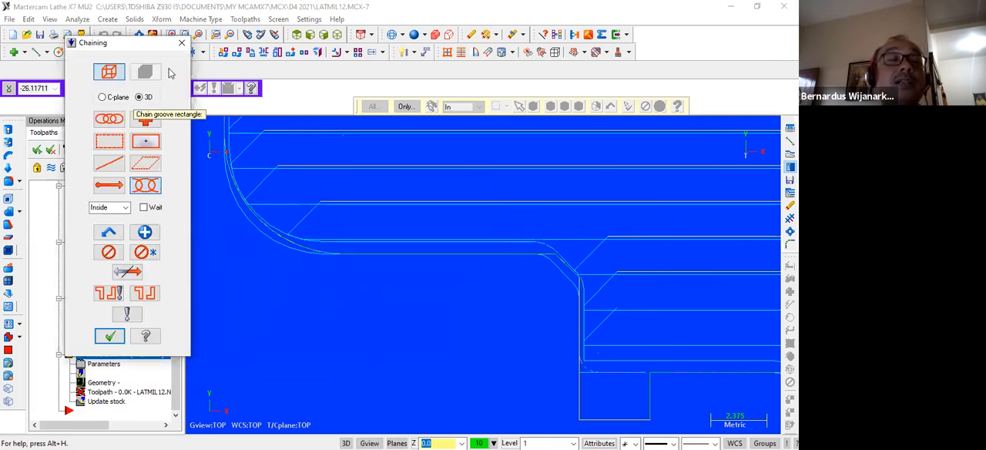
pyautogui.click(182, 42)
# Start another lathe groove operation with the groove defined by 3 lines.
pyautogui.scroll(-2, 363, 273)
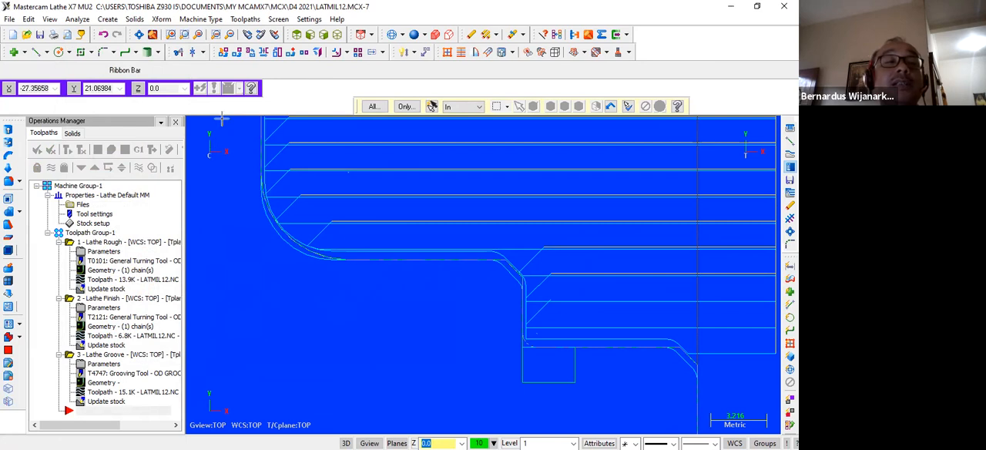
pyautogui.click(245, 18)
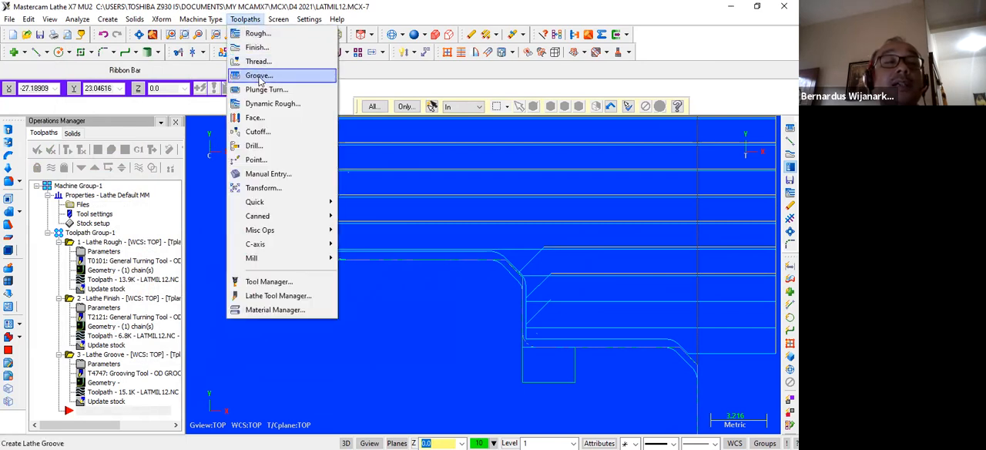
pyautogui.click(260, 76)
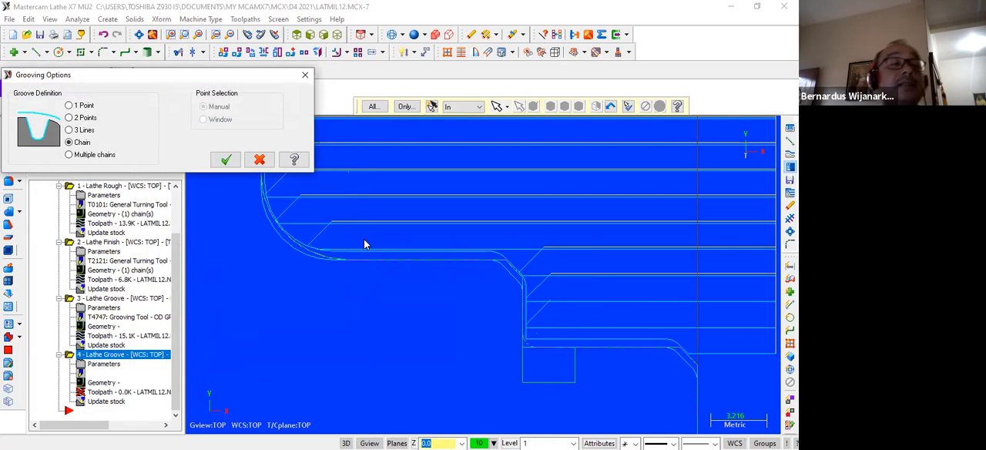
pyautogui.click(71, 130)
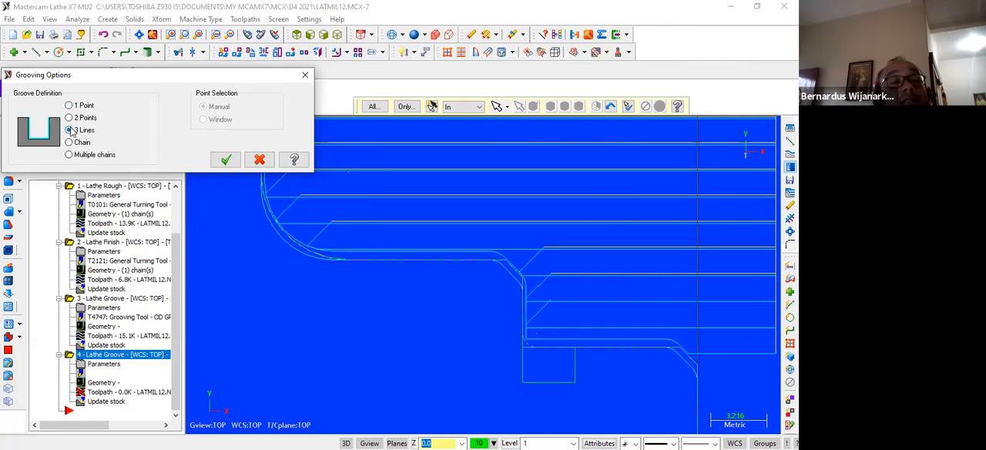
pyautogui.click(227, 160)
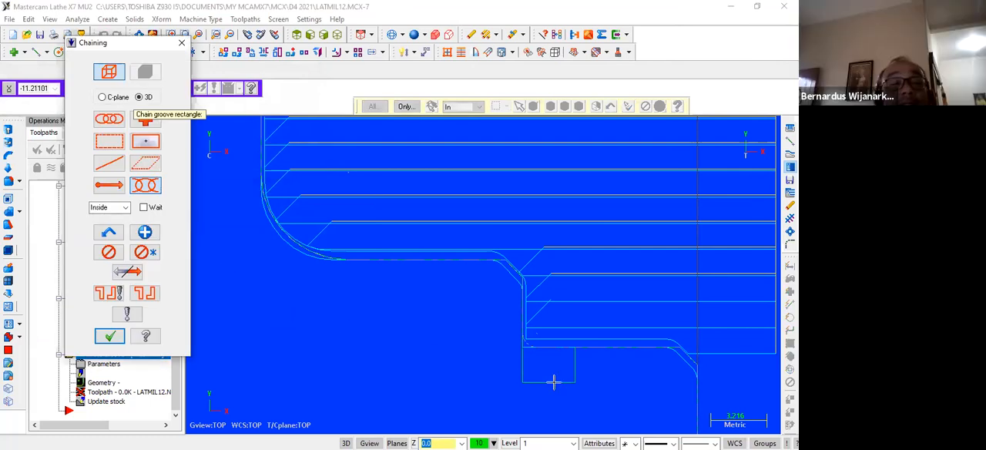
# Try to chain the small front groove's front wall, floor and rear wall, and abandon the groove operation.
pyautogui.click(578, 368)
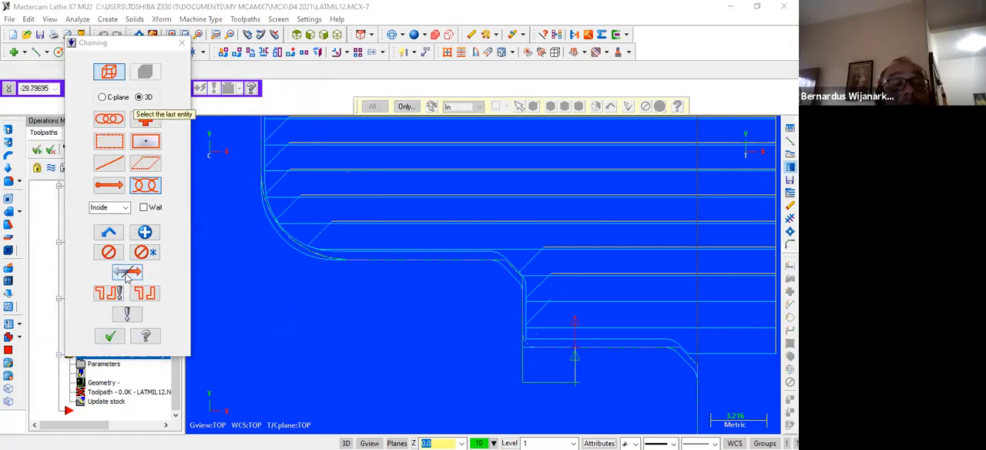
pyautogui.click(555, 382)
pyautogui.click(527, 358)
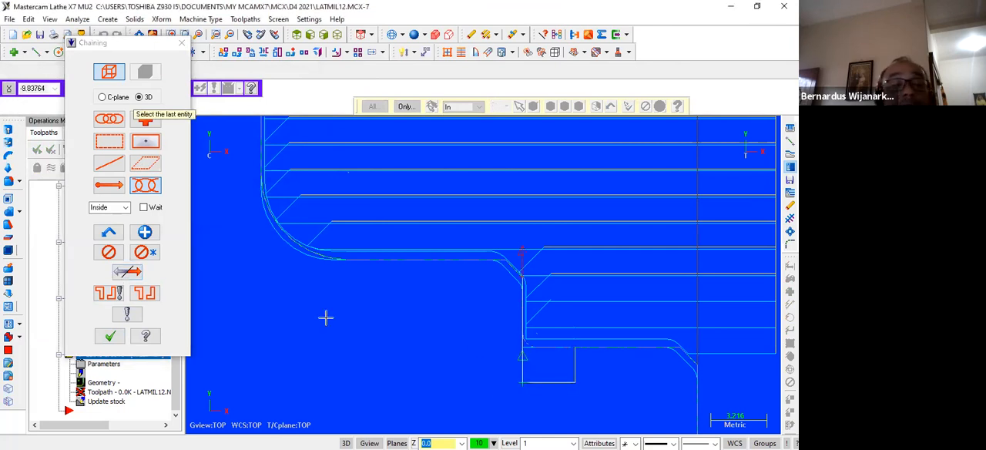
pyautogui.click(109, 336)
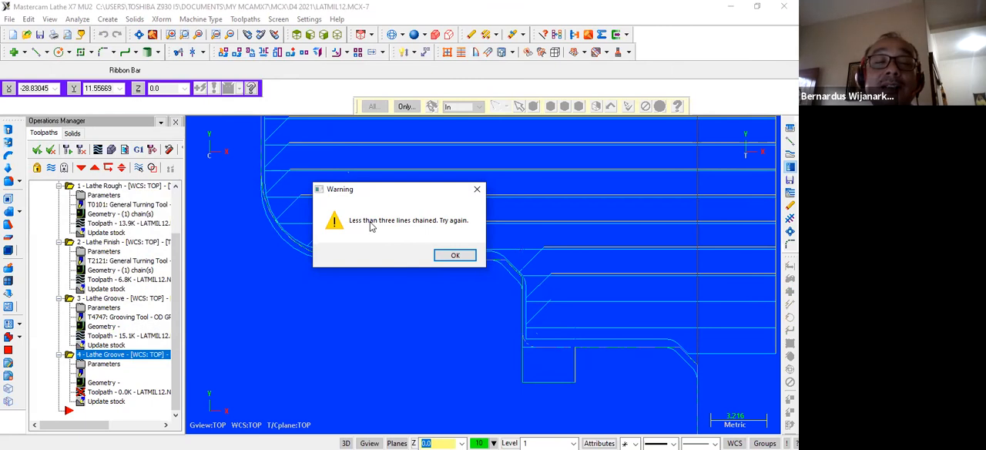
pyautogui.click(455, 255)
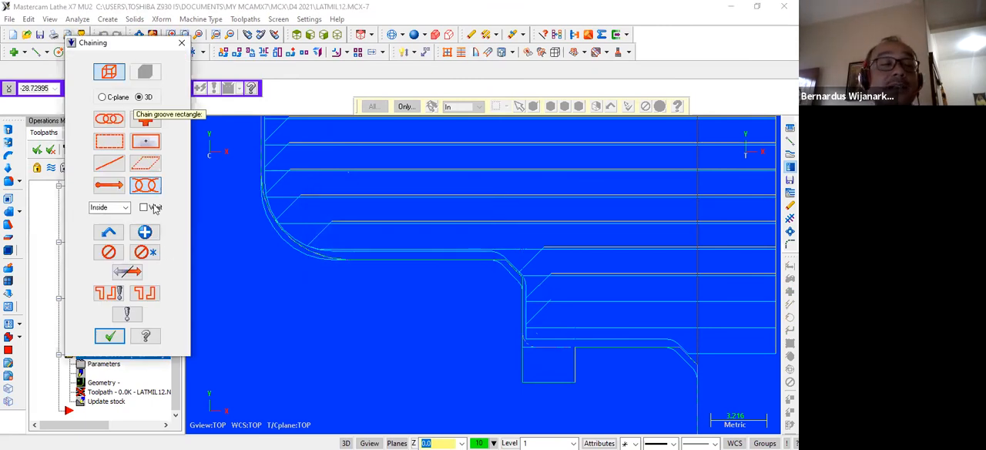
pyautogui.click(182, 43)
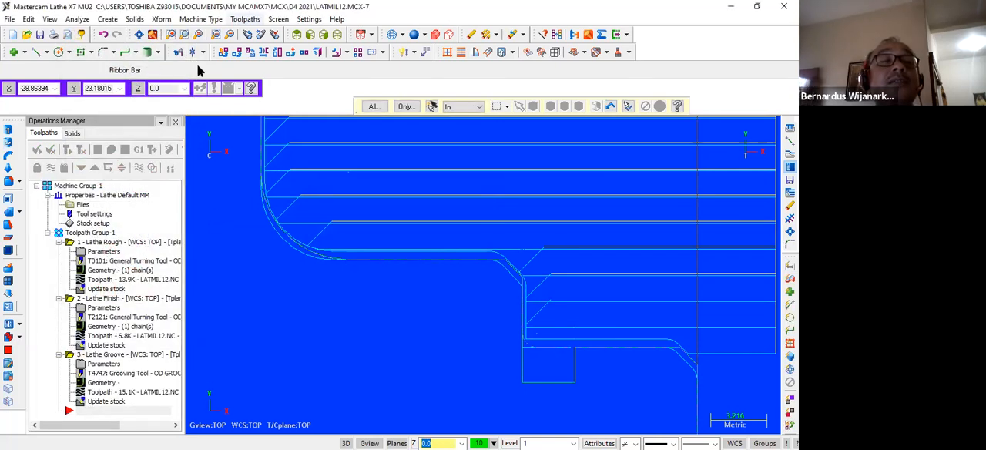
# Create a lathe groove operation defined by 1 point, placed at the upper front corner of the small groove.
pyautogui.click(245, 18)
pyautogui.click(257, 77)
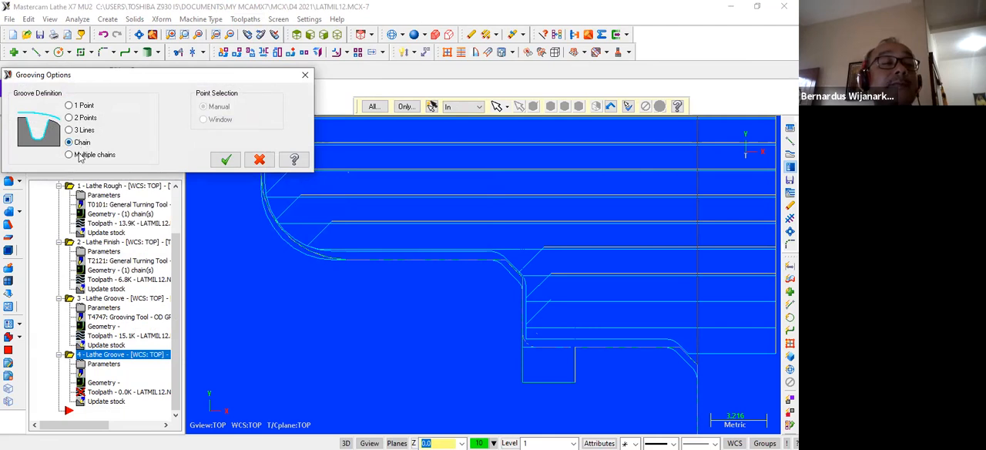
pyautogui.click(83, 108)
pyautogui.click(226, 160)
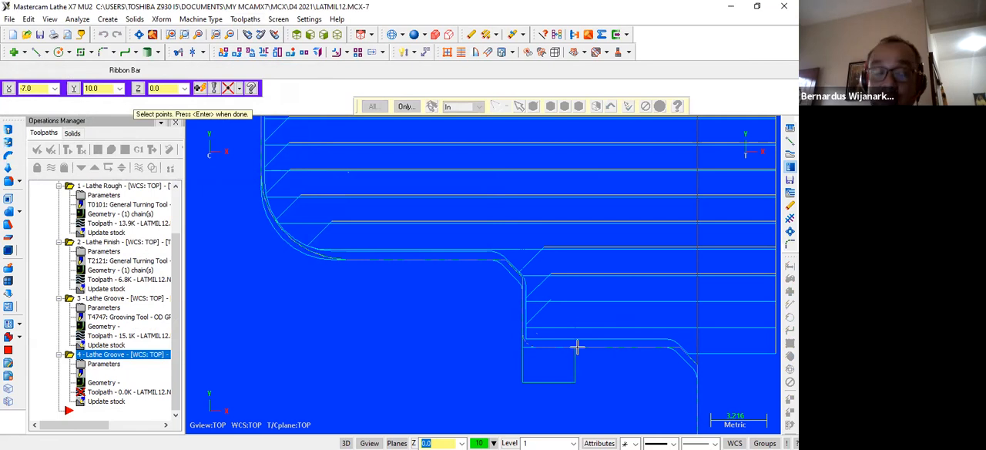
pyautogui.click(578, 348)
pyautogui.press('Return')
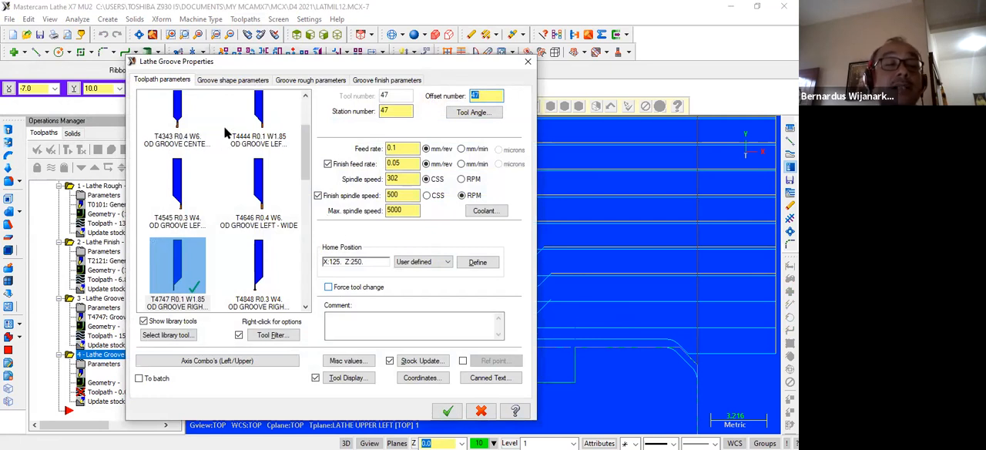
# Set the groove height to 2 mm and try to generate the toolpath, declining to write the colliding path but saving the operation.
pyautogui.click(224, 80)
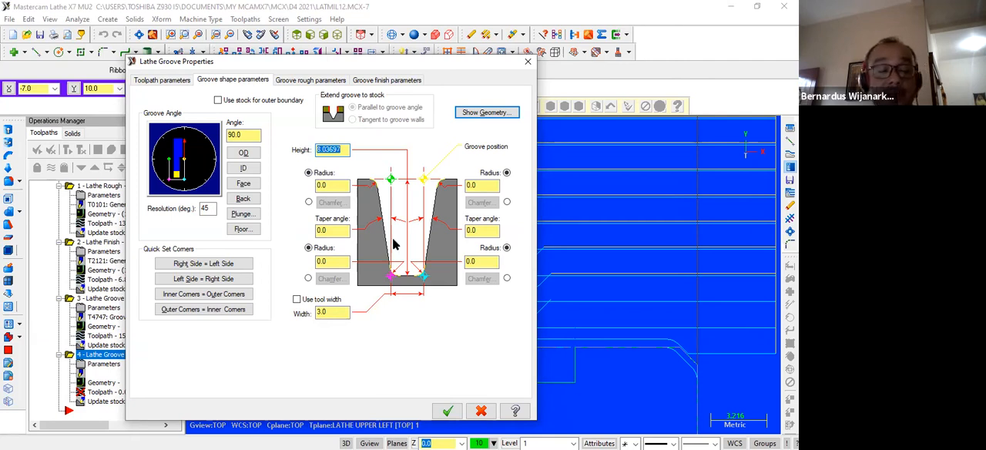
pyautogui.write('3')
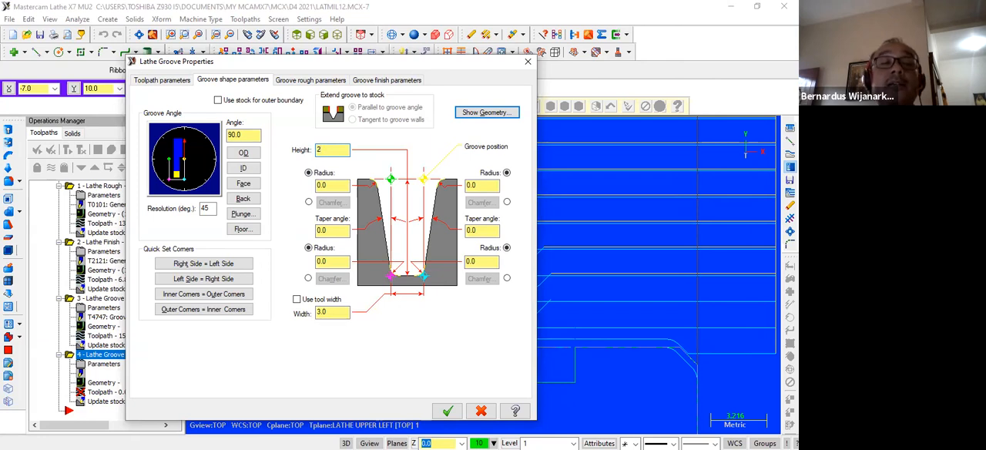
pyautogui.click(312, 81)
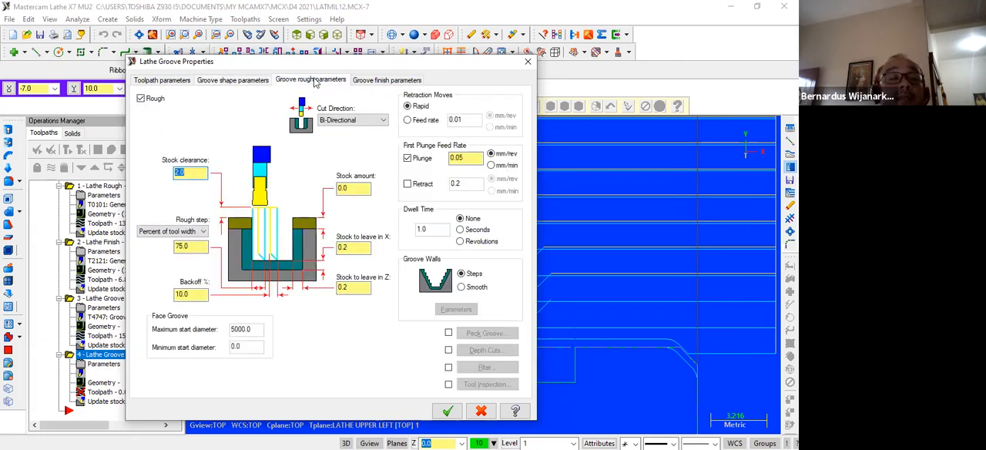
pyautogui.click(356, 81)
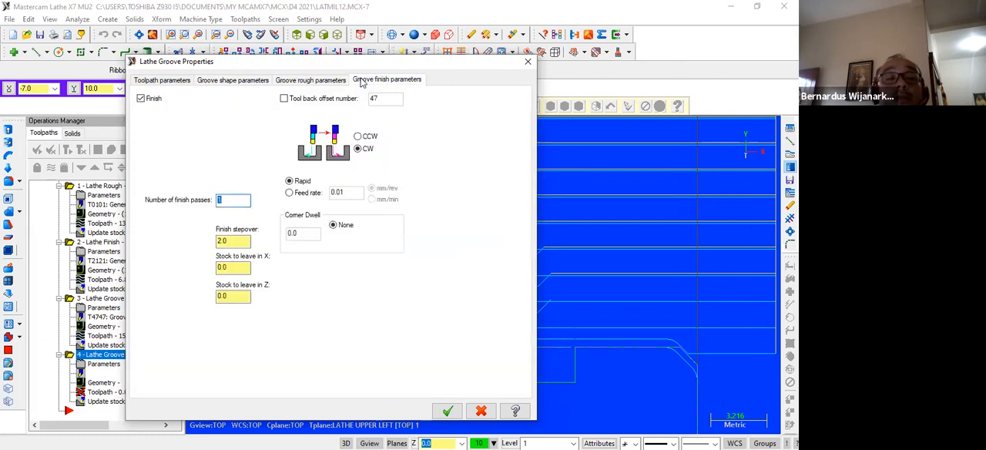
pyautogui.click(448, 411)
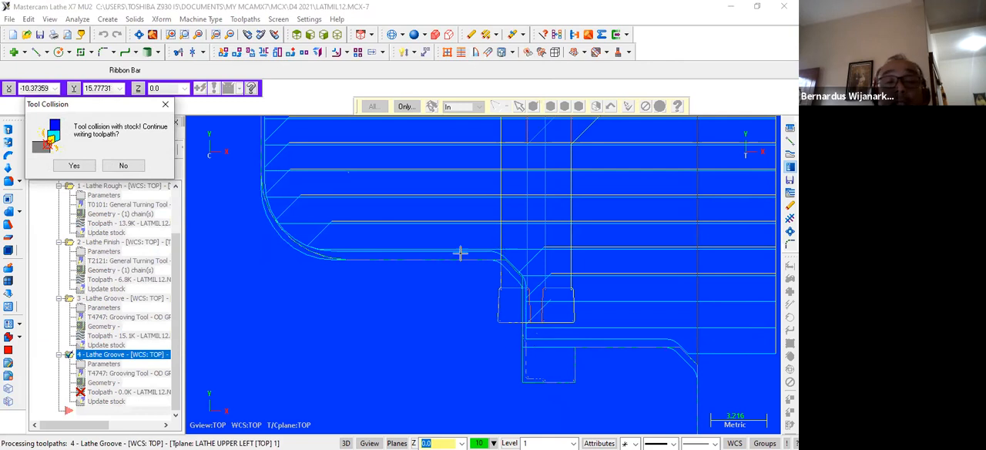
pyautogui.click(123, 167)
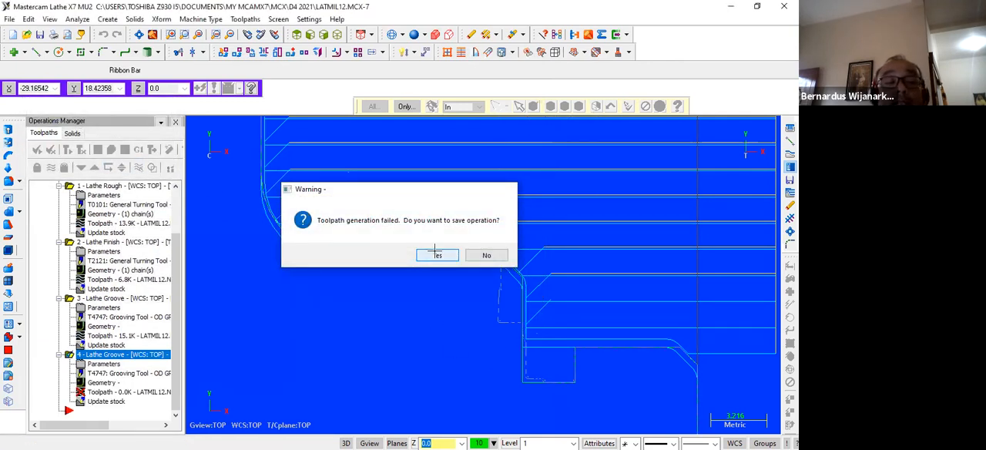
pyautogui.click(436, 254)
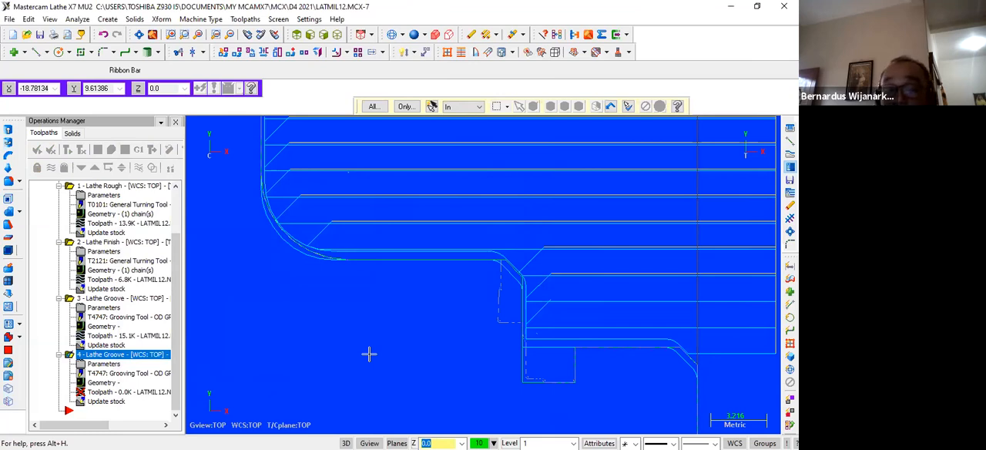
# Delete the one-point groove operation from the toolpath group.
pyautogui.press('F5')
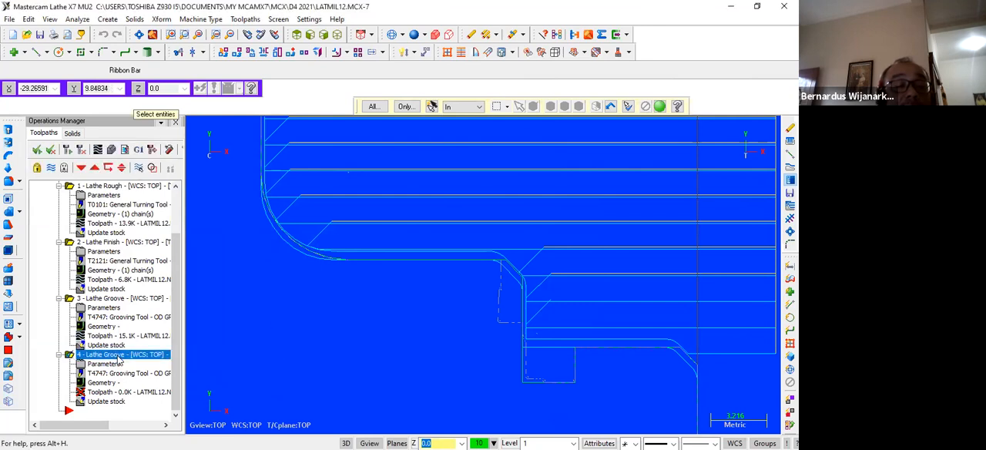
pyautogui.press('Delete')
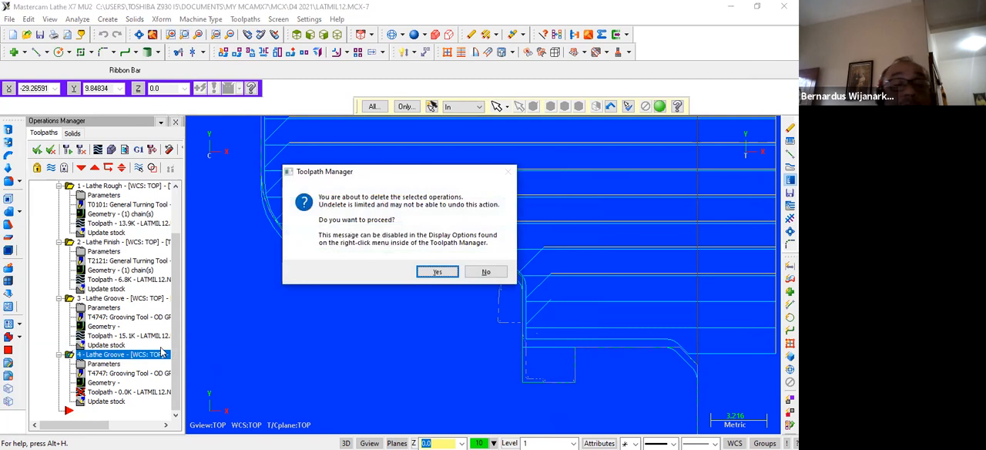
pyautogui.click(436, 272)
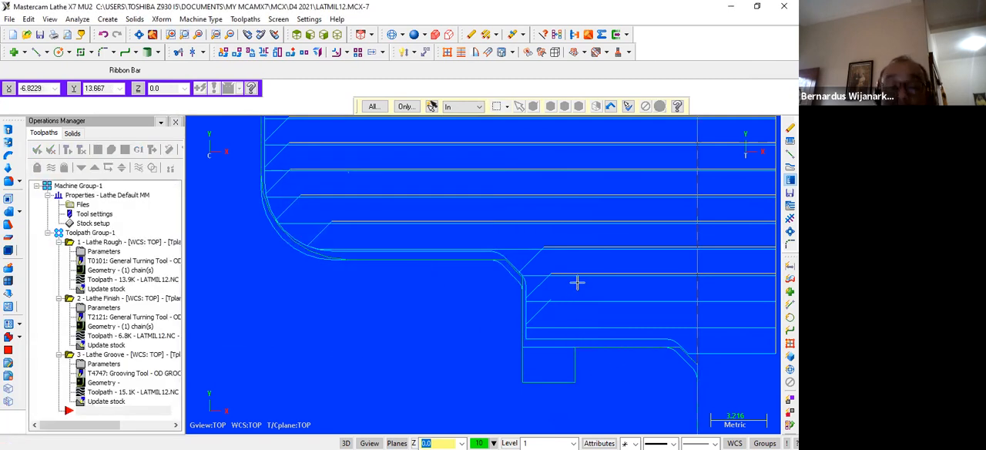
pyautogui.scroll(-3, 506, 273)
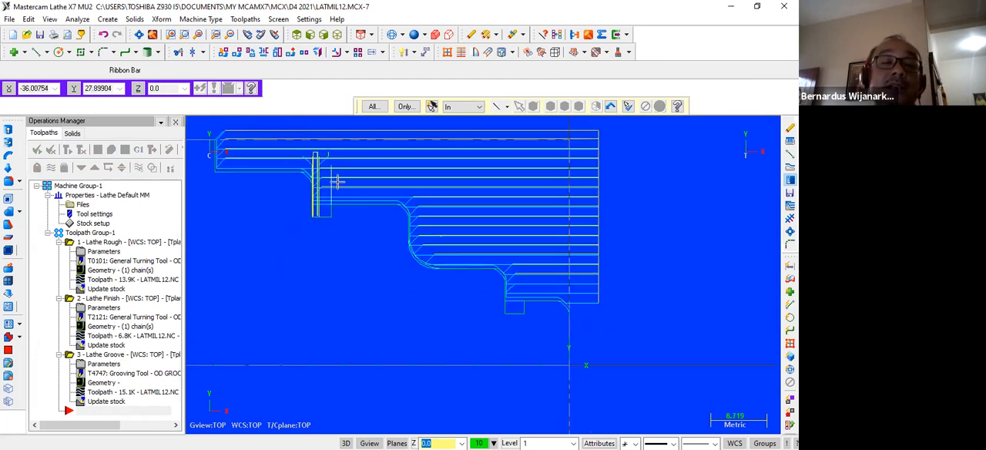
pyautogui.click(314, 214)
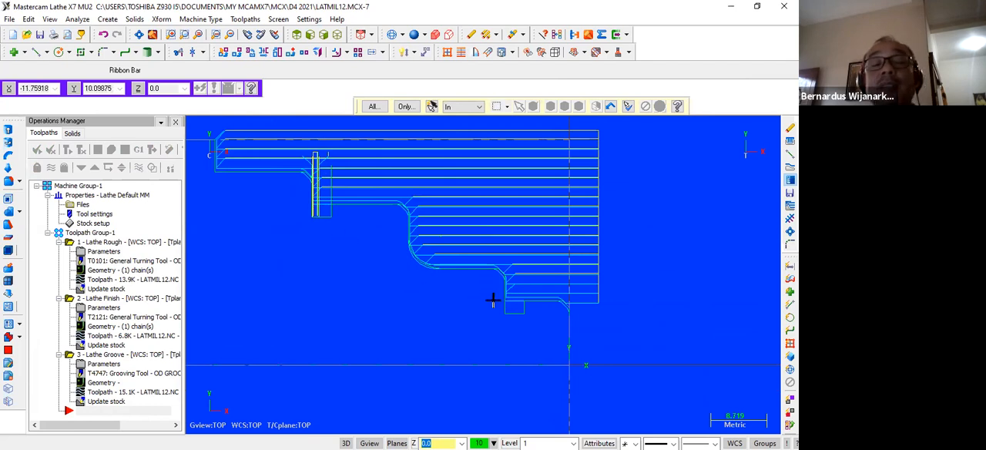
pyautogui.scroll(-6, 384, 246)
pyautogui.scroll(6, 434, 278)
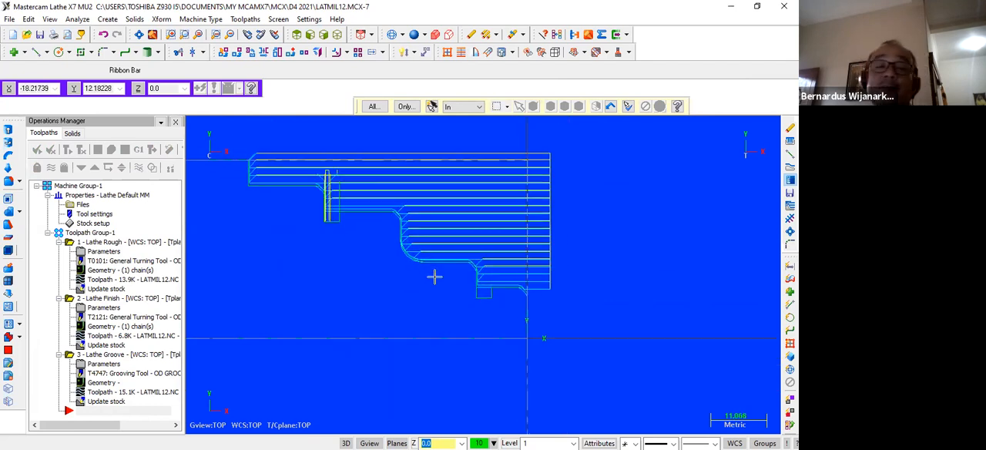
pyautogui.scroll(-1, 434, 278)
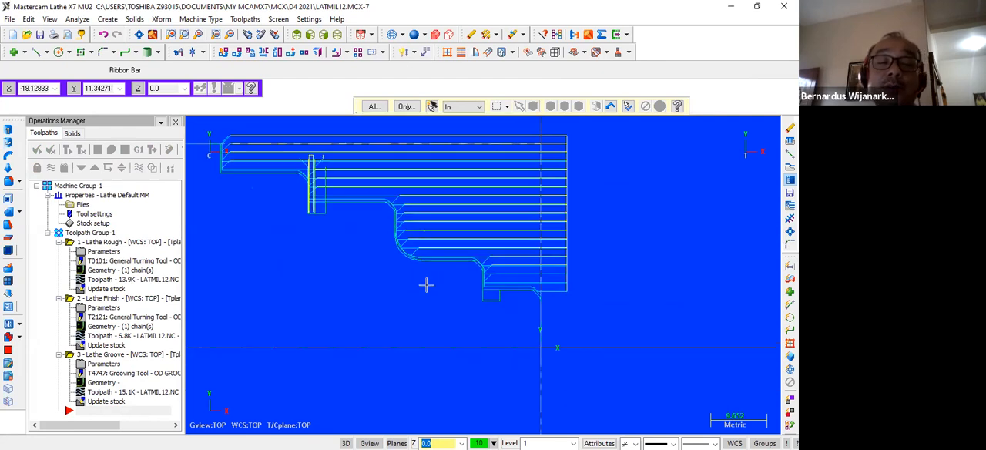
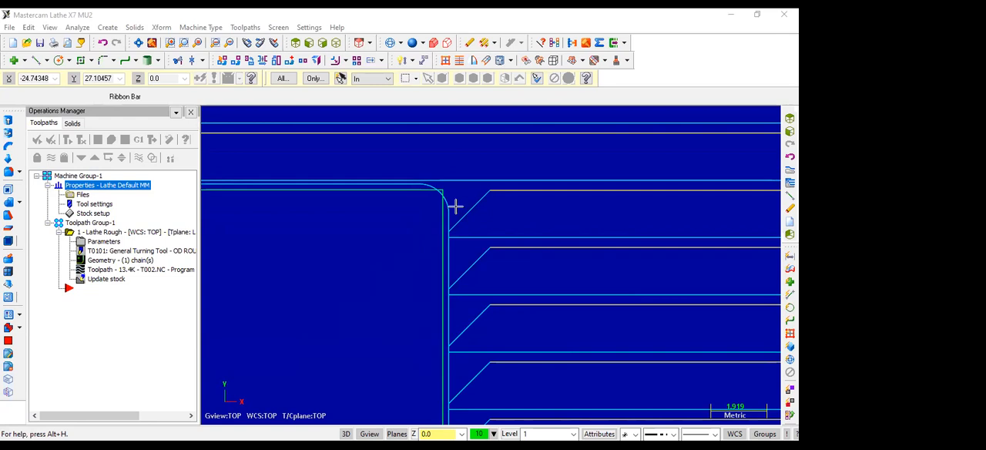
# Examine how the roughing toolpath rounds the outer corners of the stepped profile's shoulders.
pyautogui.scroll(1, 444, 212)
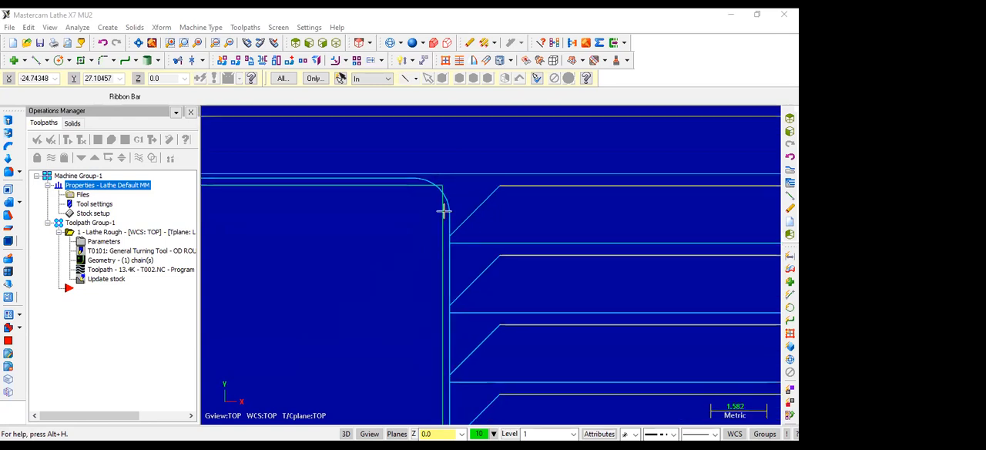
pyautogui.scroll(-1, 444, 211)
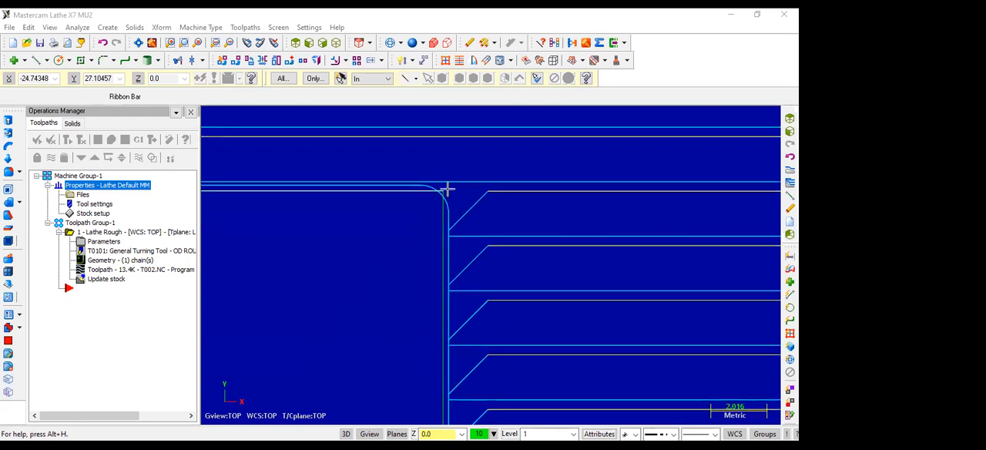
pyautogui.scroll(1, 451, 210)
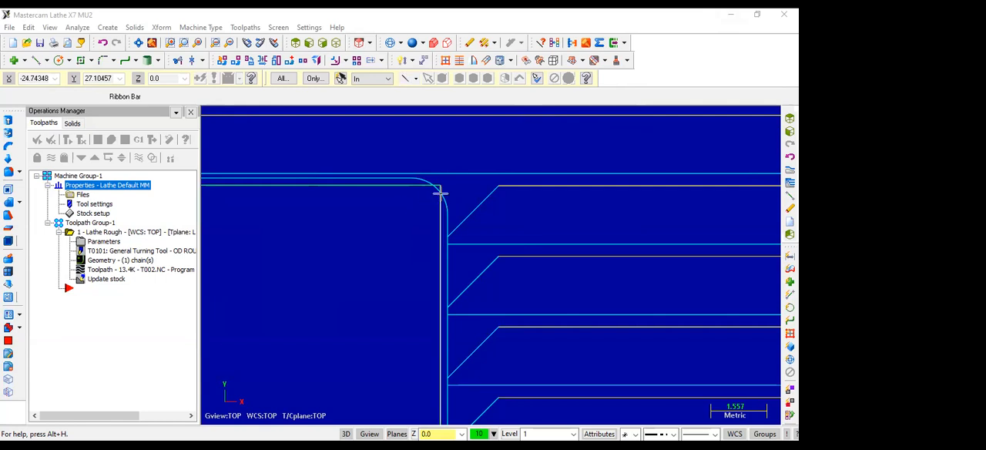
pyautogui.scroll(-4, 418, 178)
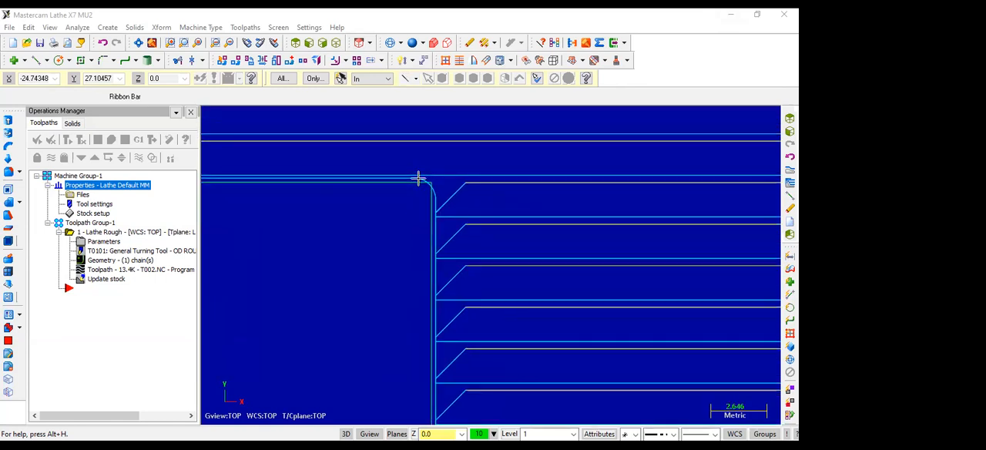
pyautogui.scroll(-3, 418, 178)
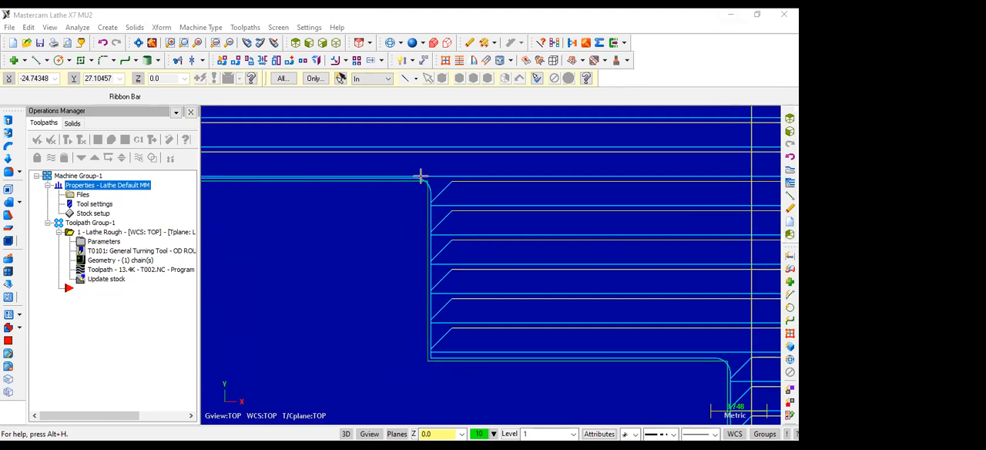
pyautogui.scroll(2, 420, 177)
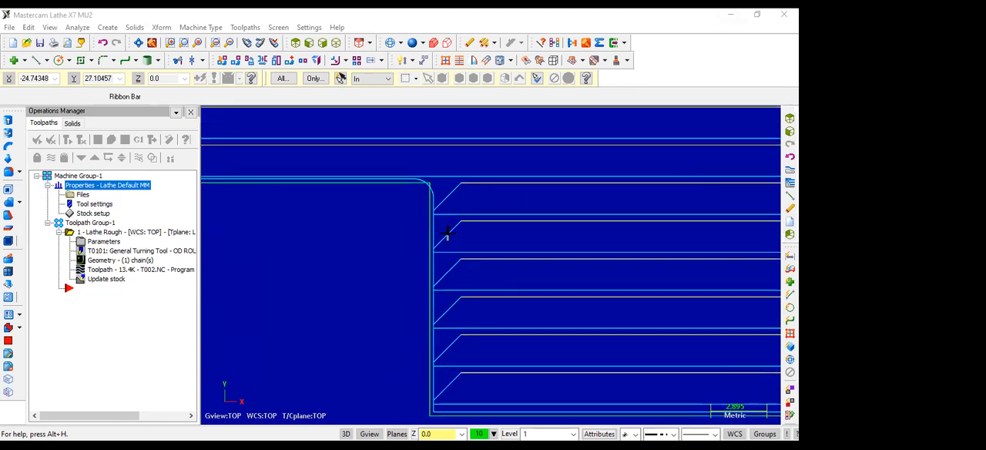
pyautogui.scroll(2, 432, 193)
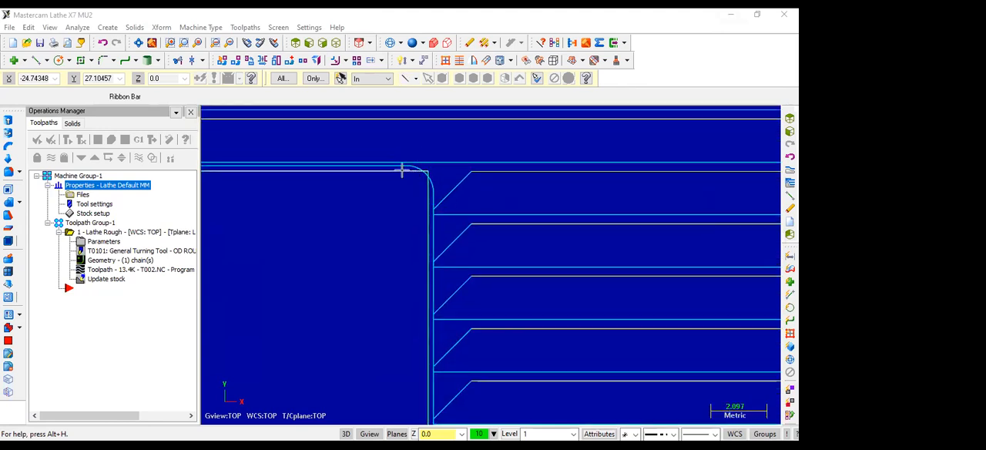
pyautogui.scroll(-7, 431, 189)
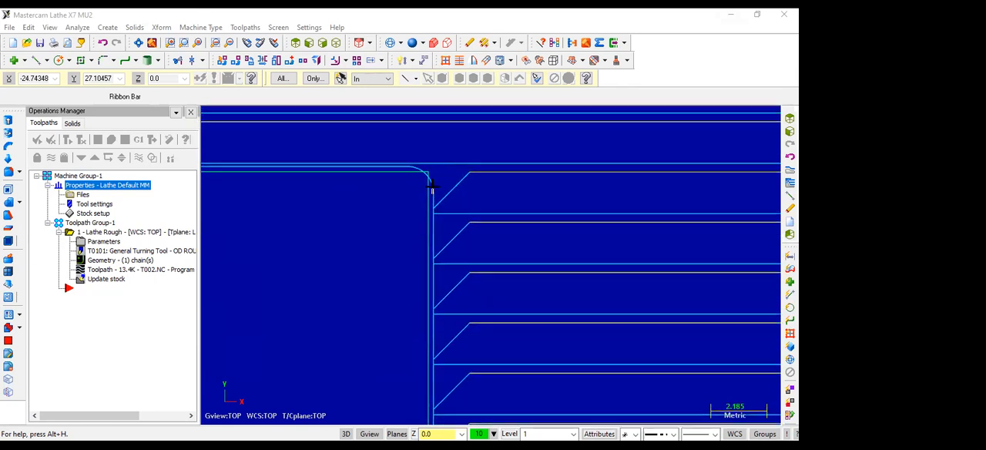
pyautogui.scroll(-4, 432, 185)
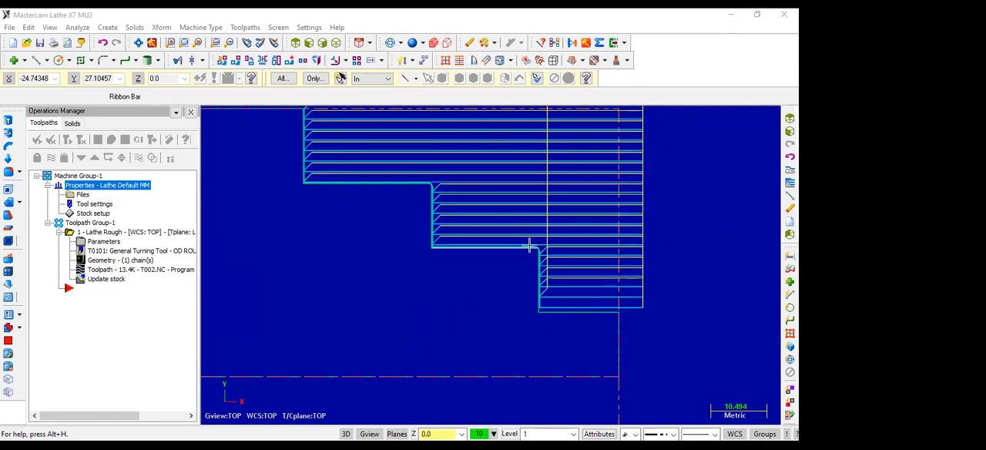
pyautogui.scroll(1, 539, 242)
pyautogui.scroll(1, 543, 240)
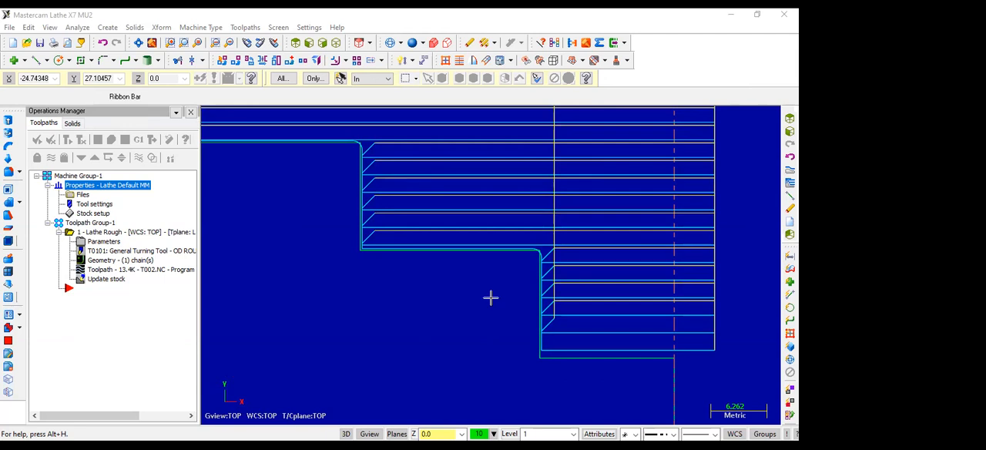
pyautogui.scroll(1, 511, 250)
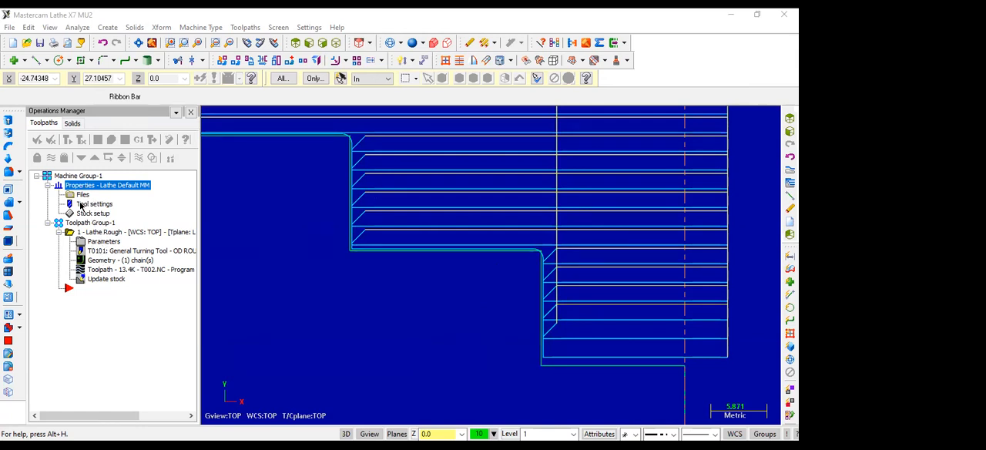
# Set the Lathe Rough operation's stock to leave in X to 0.5 and regenerate its toolpath.
pyautogui.click(100, 245)
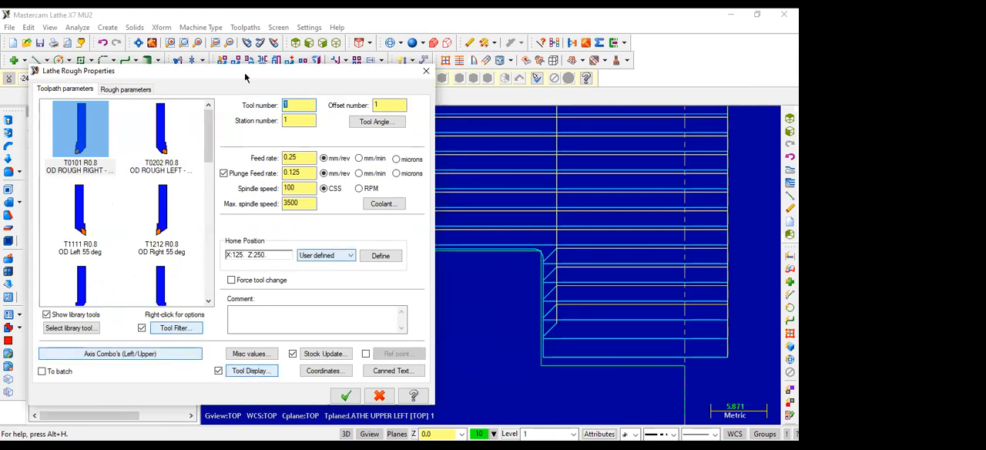
pyautogui.click(129, 90)
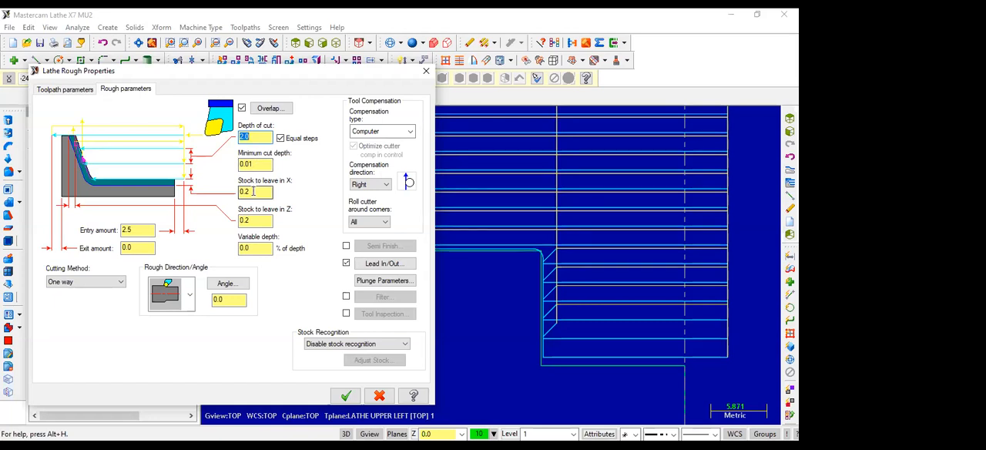
pyautogui.moveTo(252, 192); pyautogui.dragTo(243, 192)
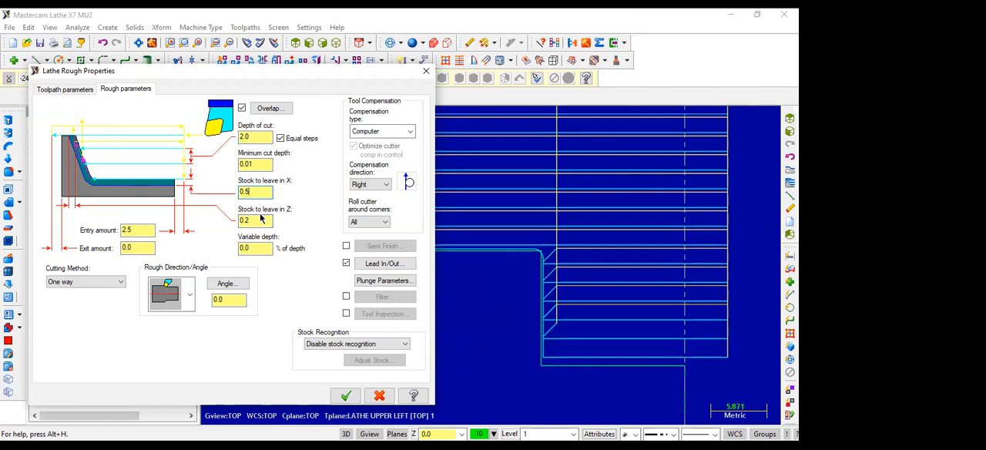
pyautogui.click(344, 396)
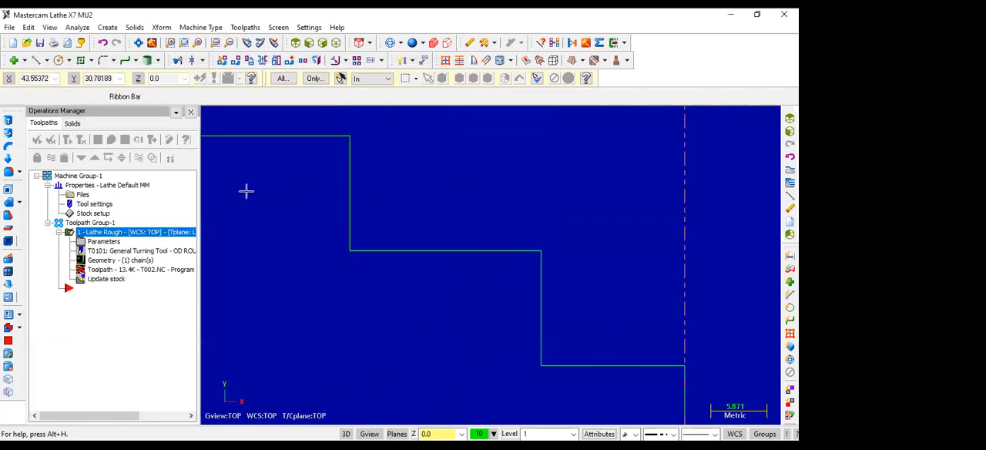
pyautogui.scroll(-4, 475, 254)
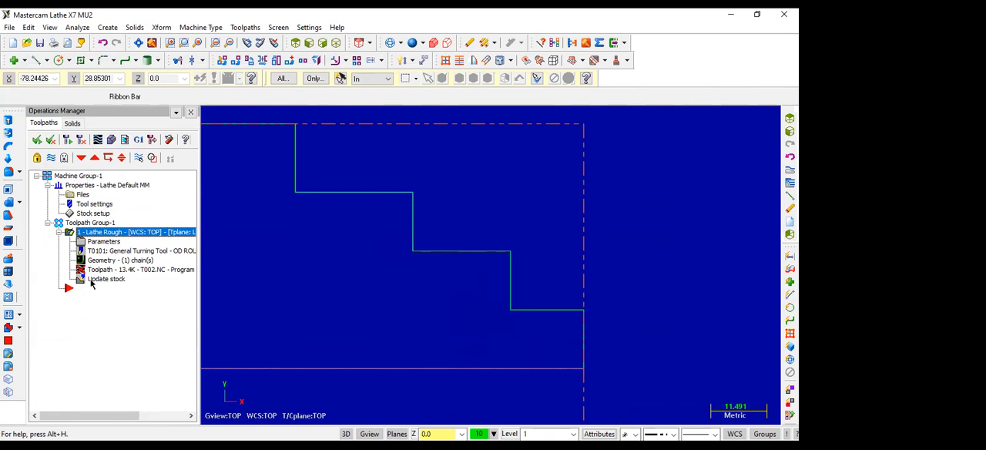
pyautogui.click(95, 234)
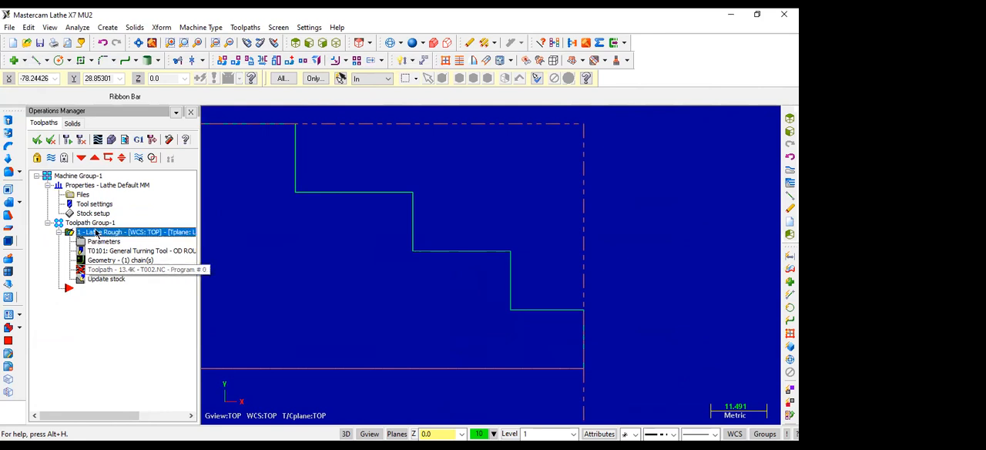
pyautogui.click(50, 141)
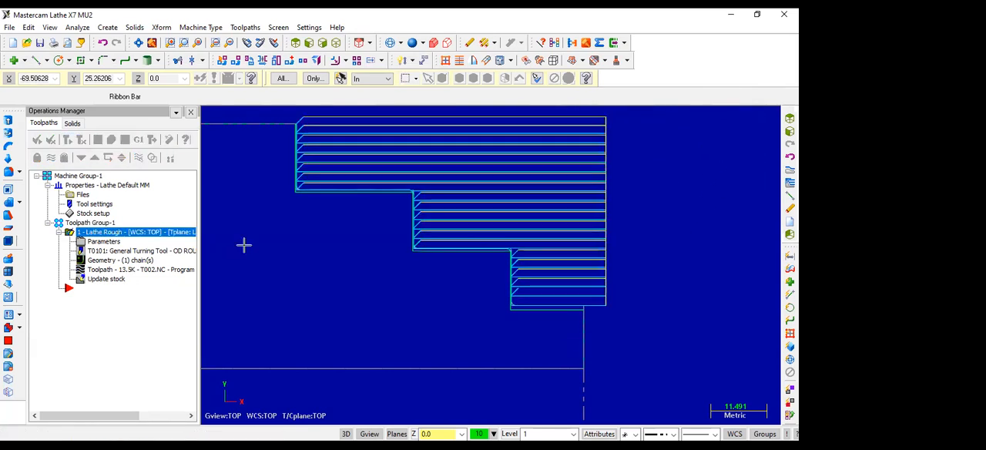
# Compare the regenerated roughing path with the part profile at the outer corner of the shoulder.
pyautogui.scroll(4, 543, 257)
pyautogui.scroll(6, 495, 254)
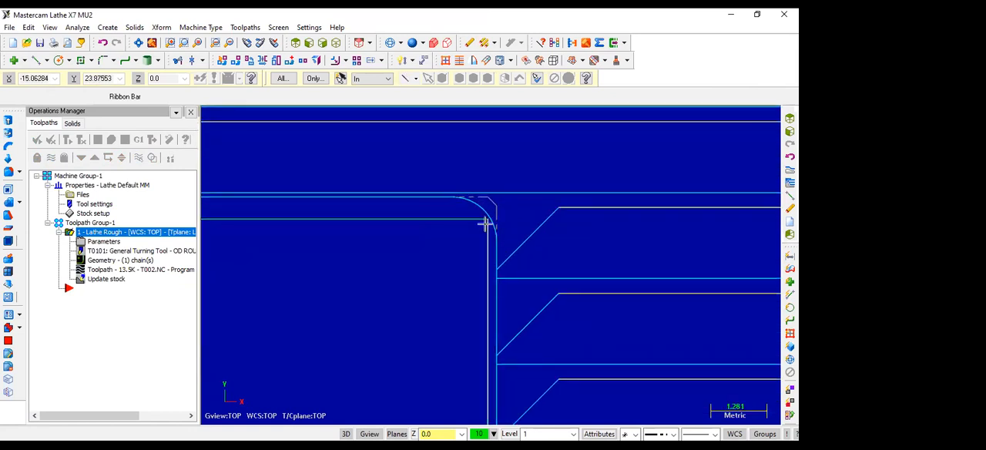
pyautogui.scroll(-2, 485, 223)
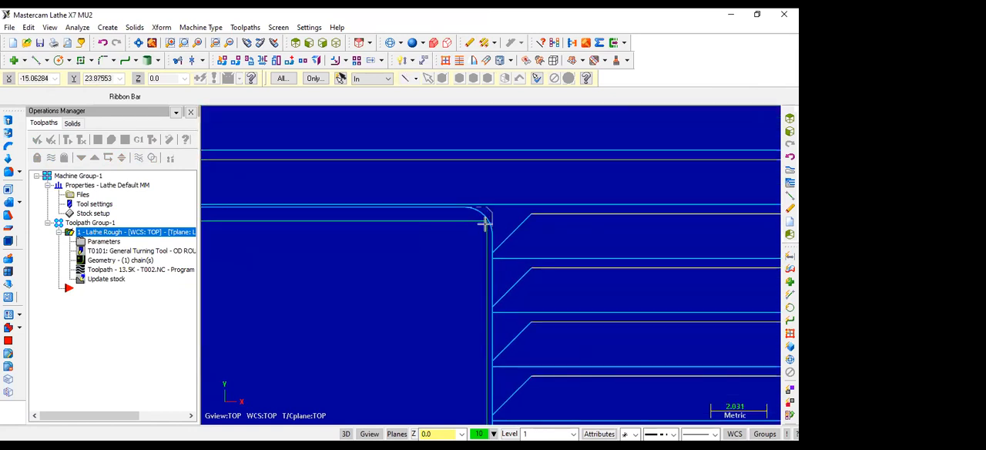
pyautogui.scroll(-2, 484, 223)
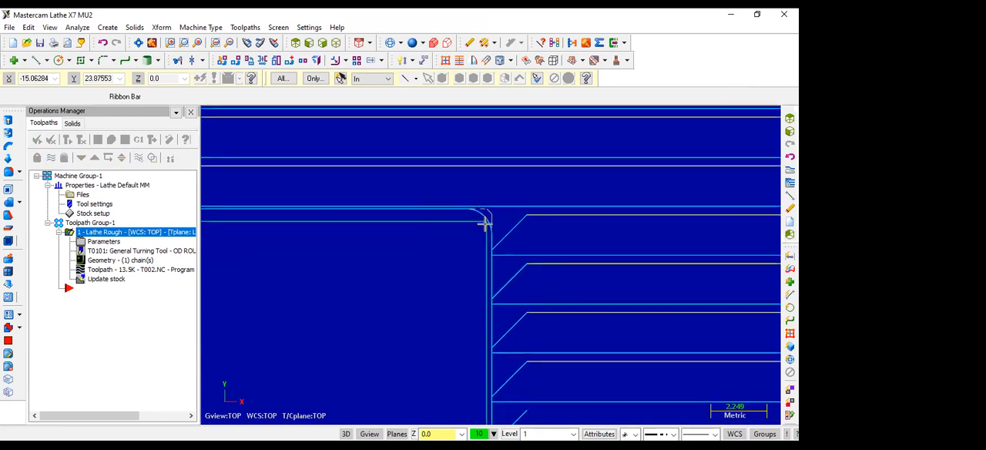
pyautogui.scroll(-3, 485, 223)
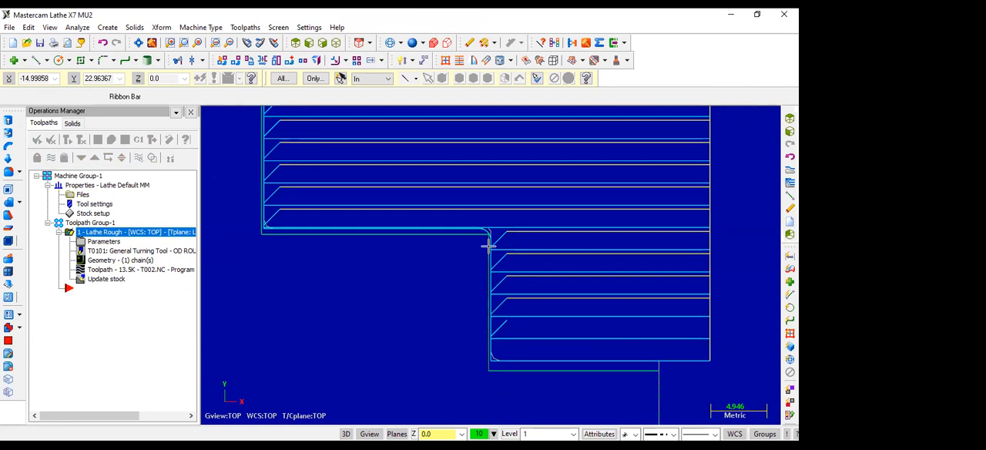
pyautogui.click(89, 244)
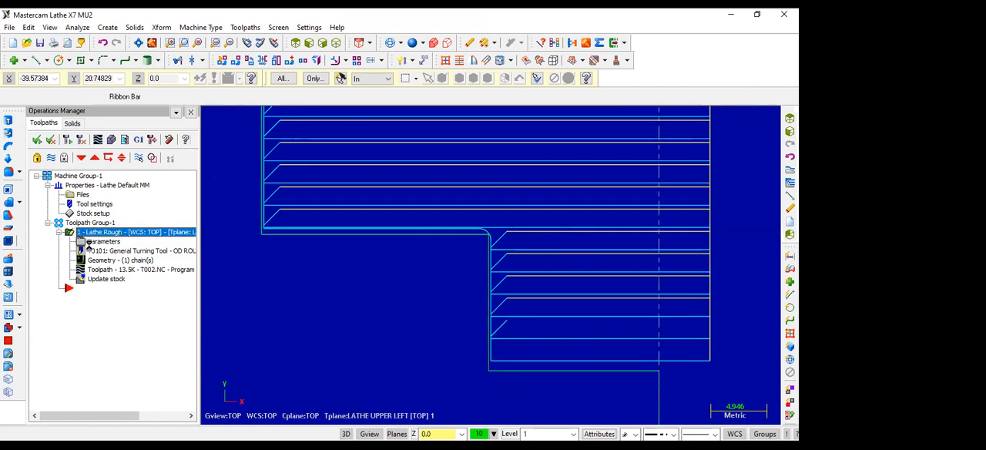
pyautogui.click(429, 72)
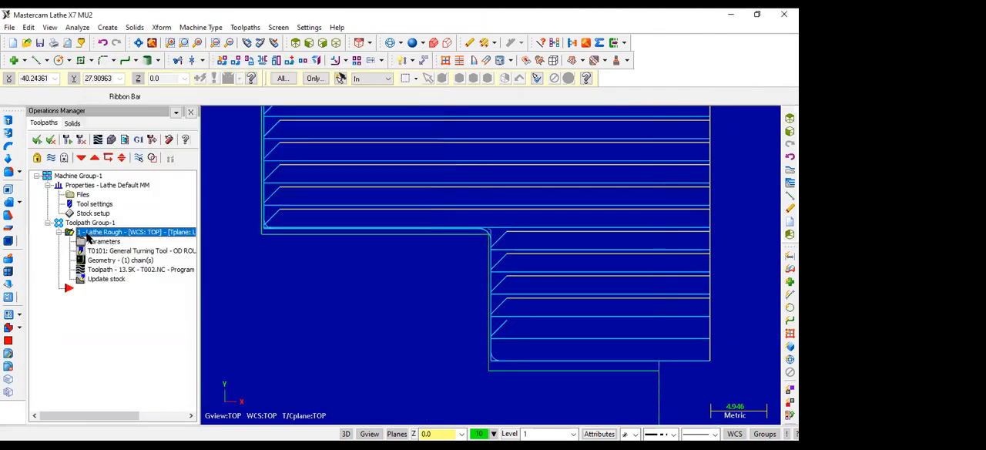
pyautogui.click(108, 233)
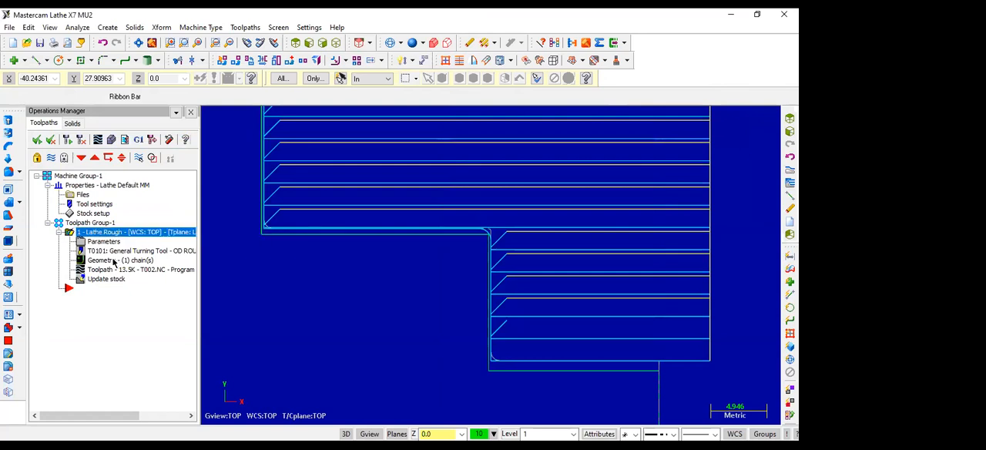
# Set the insert corner radius of turning tool T0101 to 04 and accept updating the operations that use it.
pyautogui.click(110, 254)
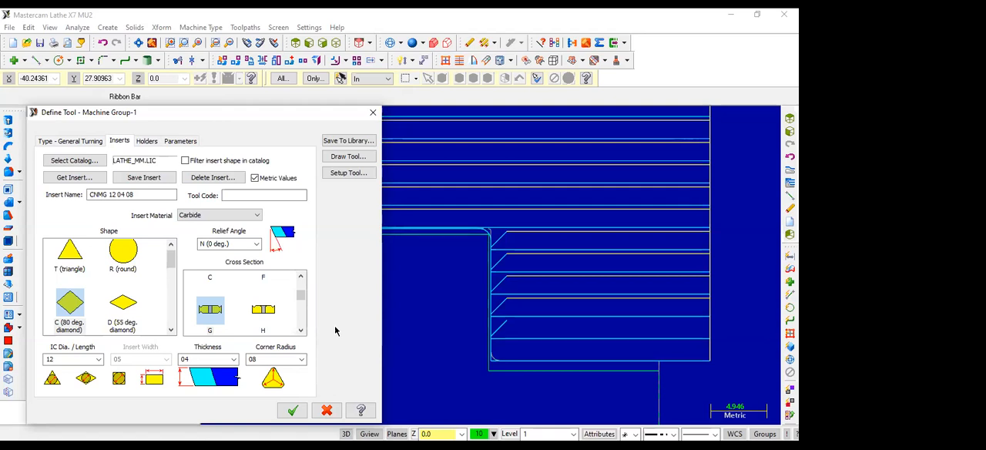
pyautogui.doubleClick(260, 359)
pyautogui.write('04')
pyautogui.click(292, 414)
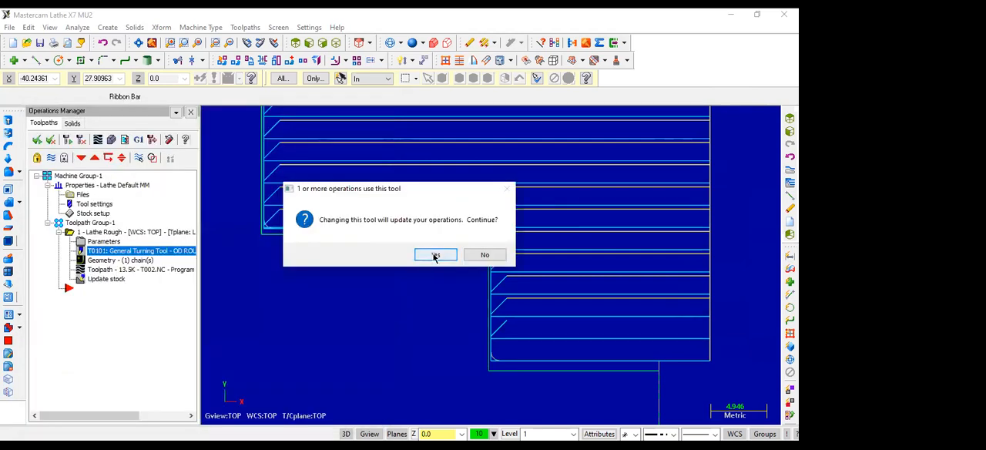
pyautogui.click(436, 255)
# Regenerate the Lathe Rough toolpath with the modified insert.
pyautogui.click(135, 230)
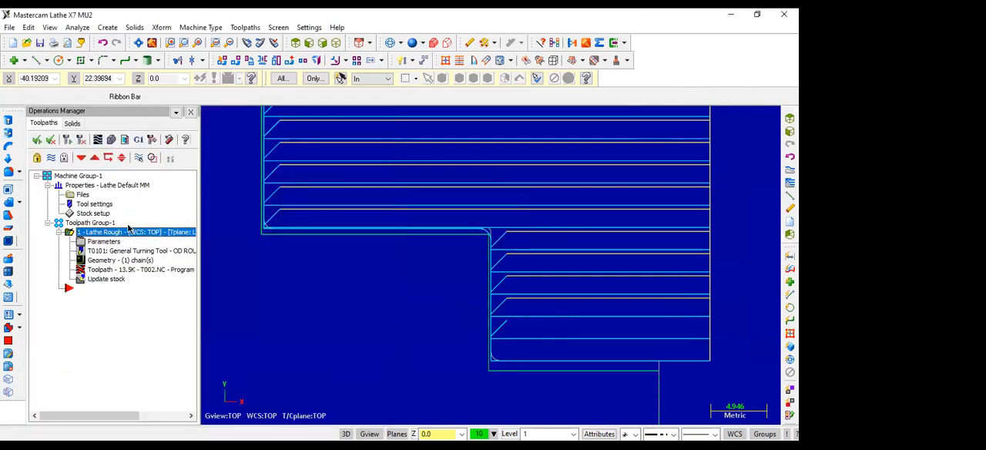
pyautogui.scroll(3, 439, 224)
pyautogui.scroll(-2, 435, 234)
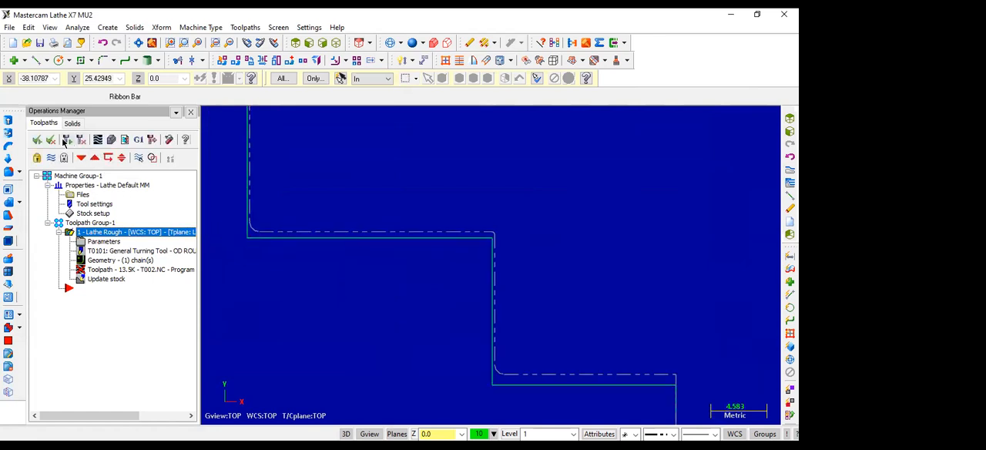
pyautogui.click(66, 141)
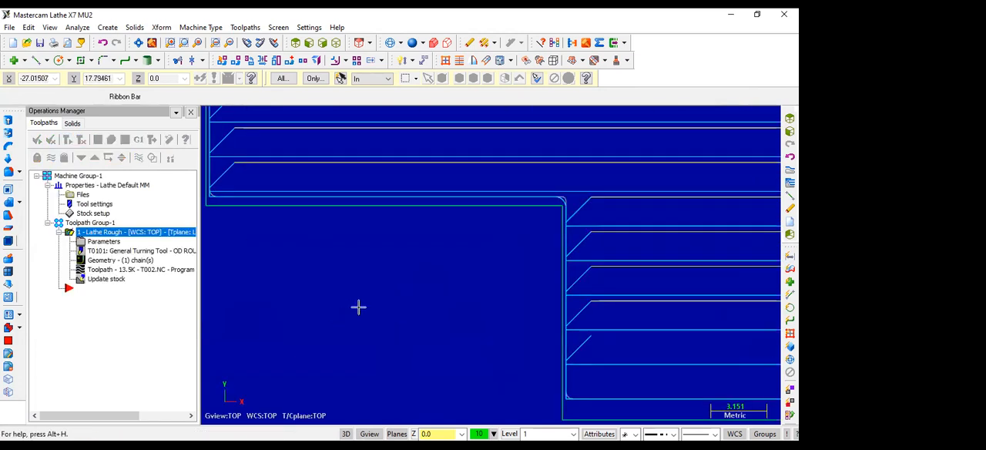
# Inspect the regenerated toolpath at the shoulder corners and review the stock to leave in X in the Lathe Rough parameters.
pyautogui.scroll(4, 574, 205)
pyautogui.scroll(-5, 565, 205)
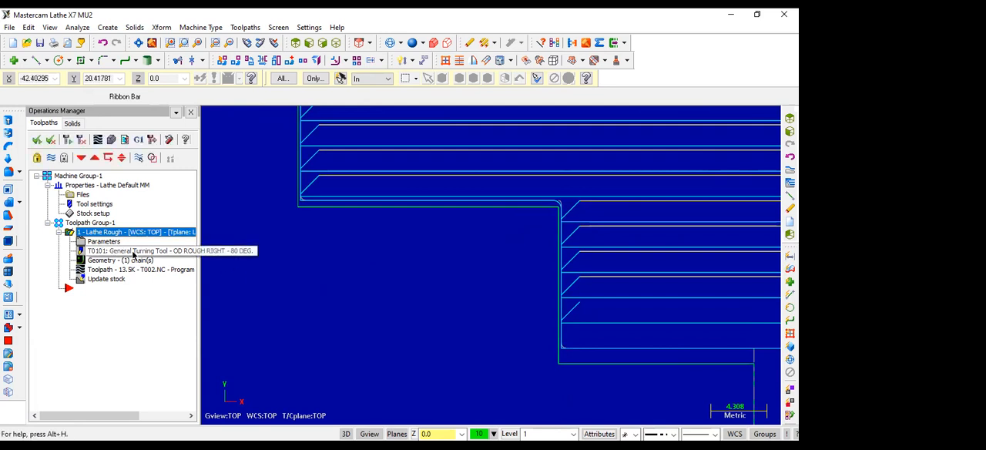
pyautogui.scroll(-5, 132, 251)
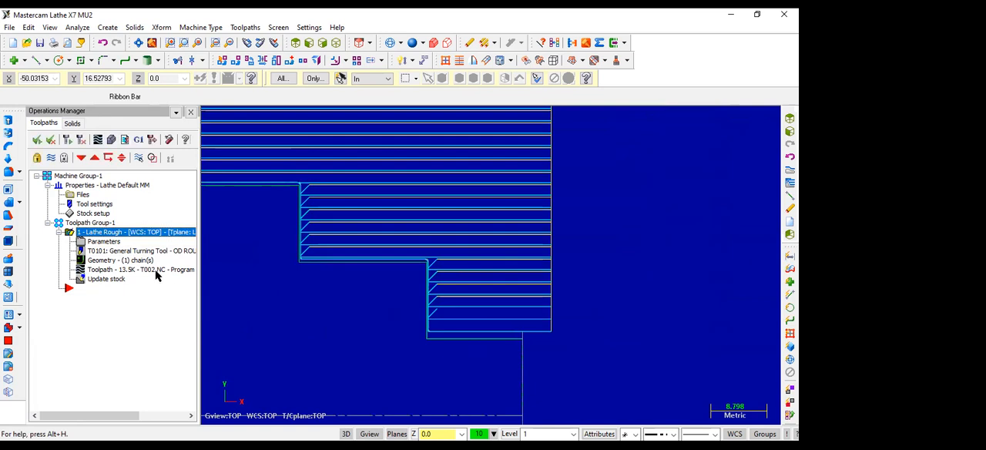
pyautogui.click(99, 242)
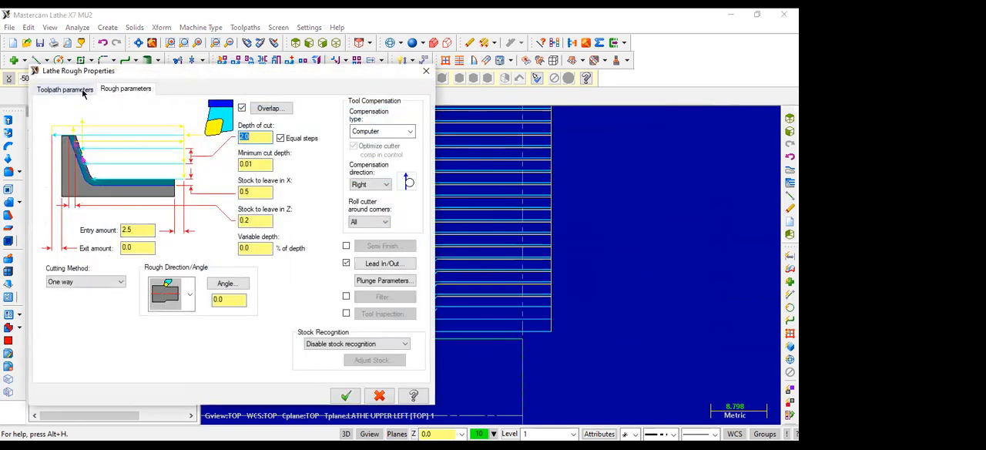
pyautogui.click(254, 191)
pyautogui.moveTo(254, 191); pyautogui.dragTo(235, 193)
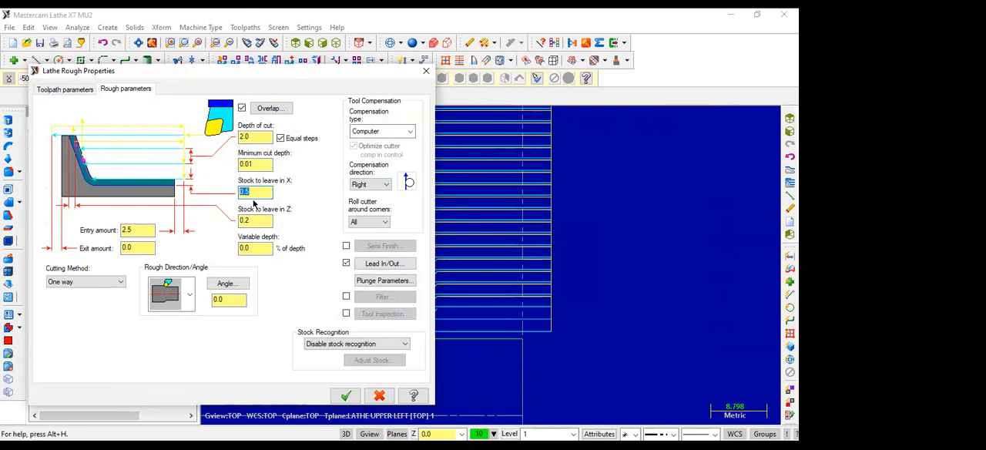
pyautogui.click(257, 192)
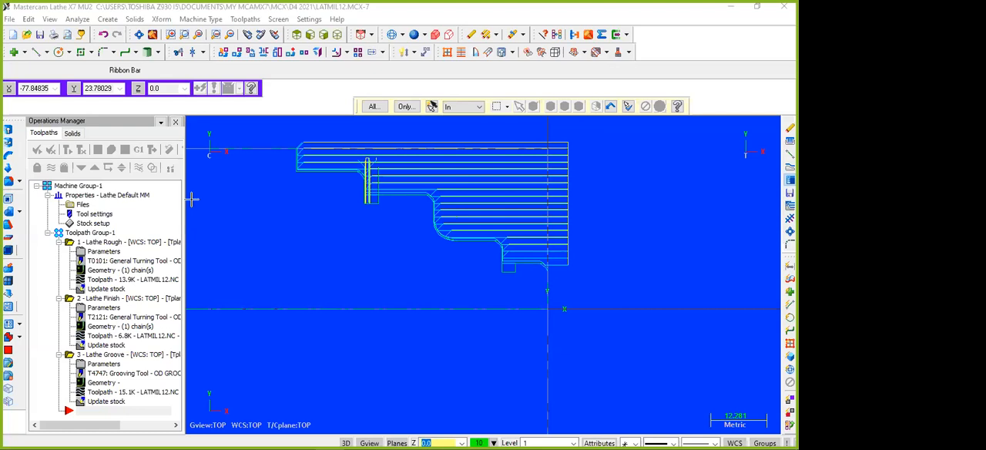
# Examine the lathe toolpaths along the stepped profile, from the shoulder corners to the relief groove and front end.
pyautogui.scroll(5, 409, 214)
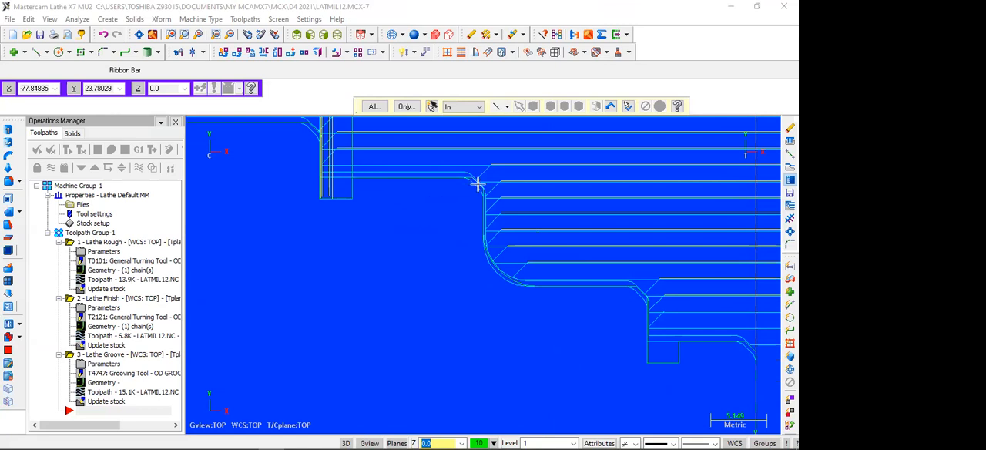
pyautogui.scroll(-4, 381, 172)
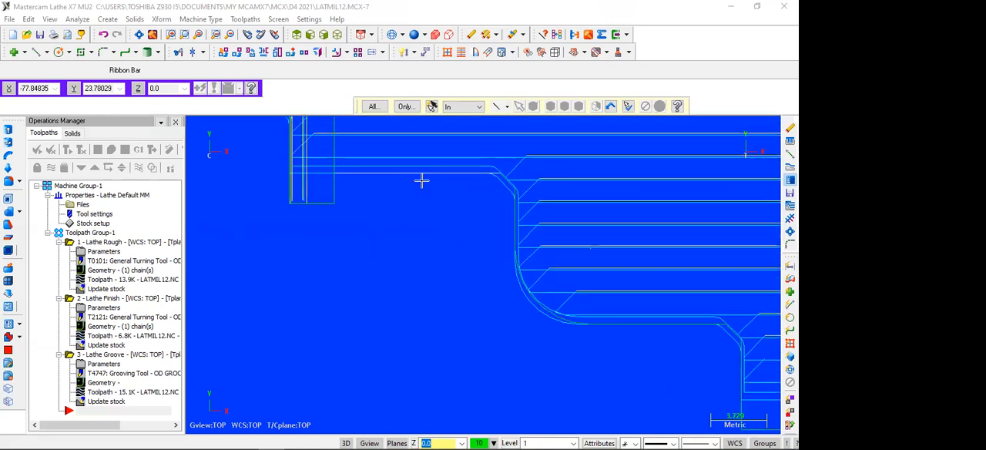
pyautogui.scroll(1, 448, 214)
pyautogui.scroll(-3, 448, 214)
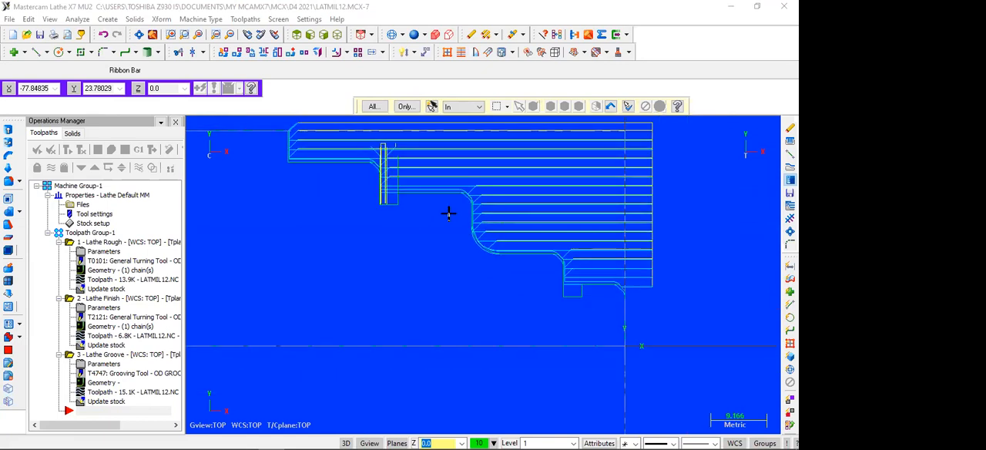
pyautogui.scroll(1, 449, 214)
pyautogui.scroll(4, 448, 214)
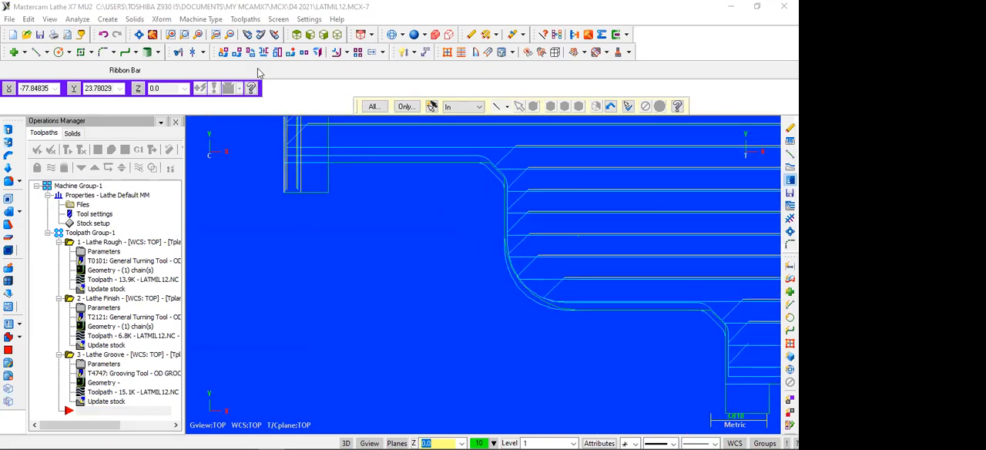
pyautogui.click(246, 19)
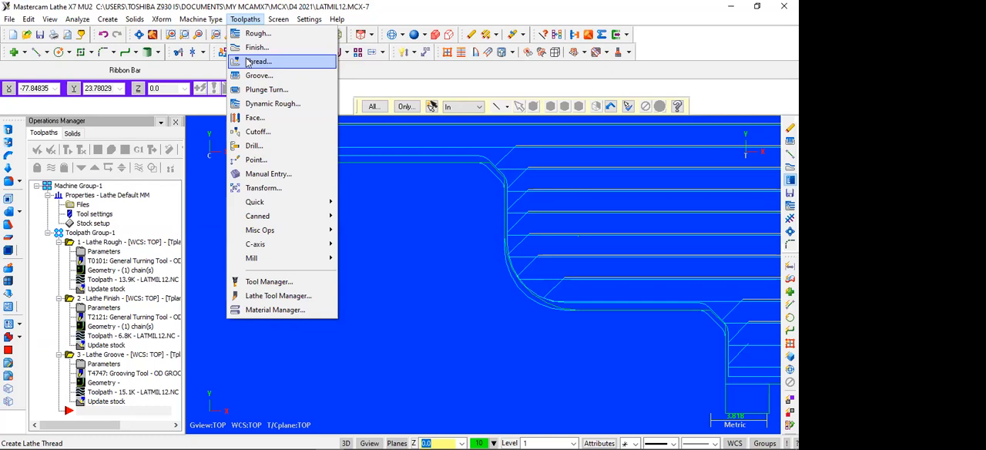
pyautogui.click(401, 266)
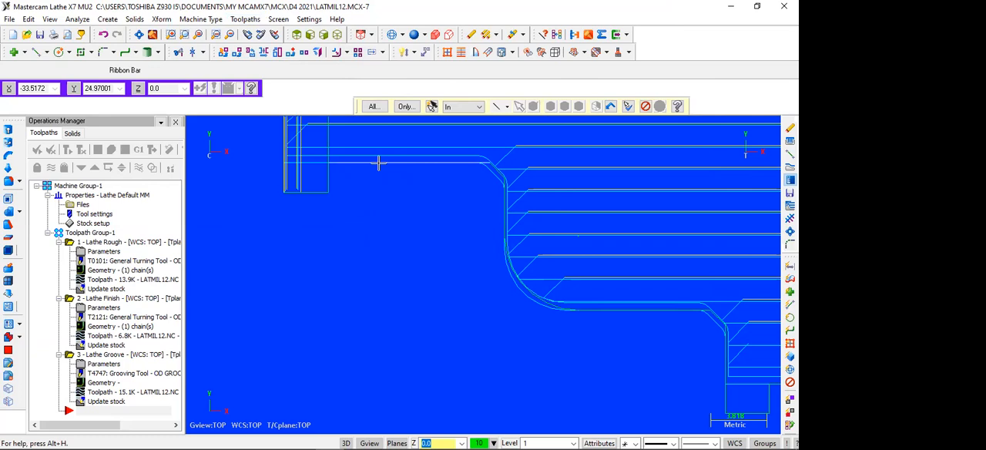
pyautogui.scroll(-5, 377, 163)
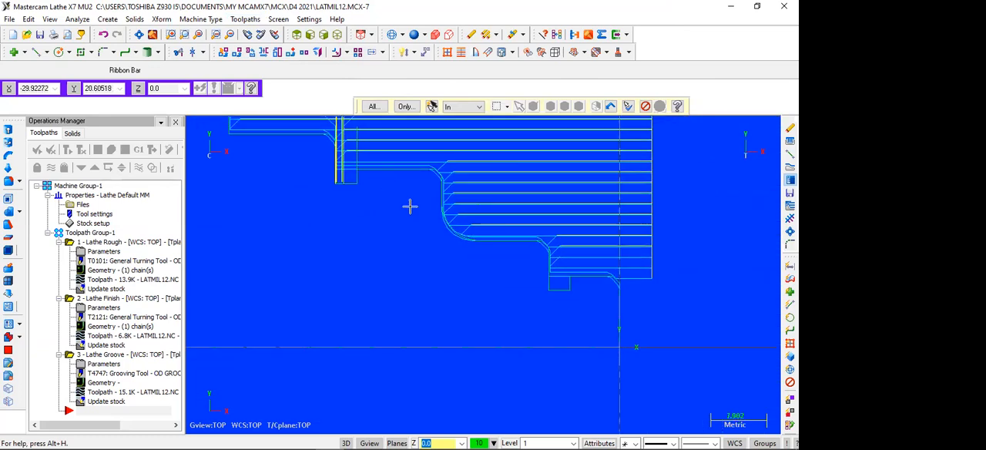
pyautogui.scroll(2, 410, 217)
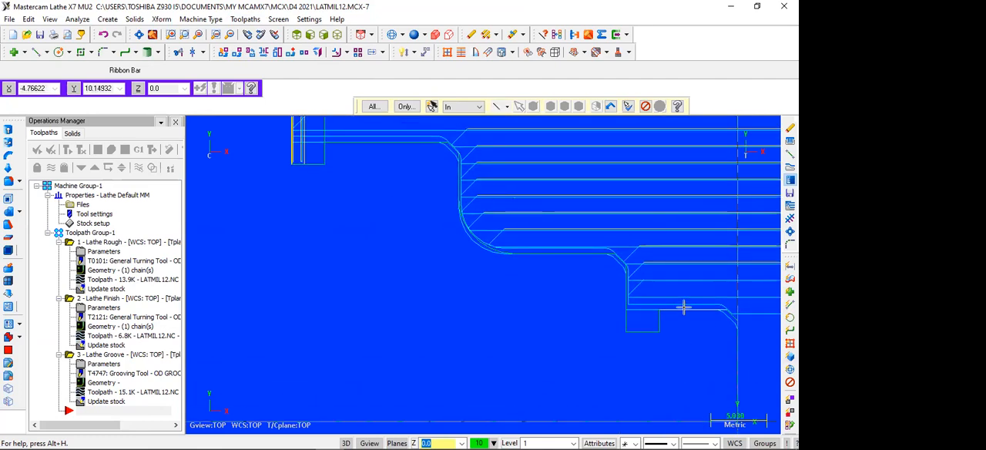
pyautogui.scroll(-2, 670, 299)
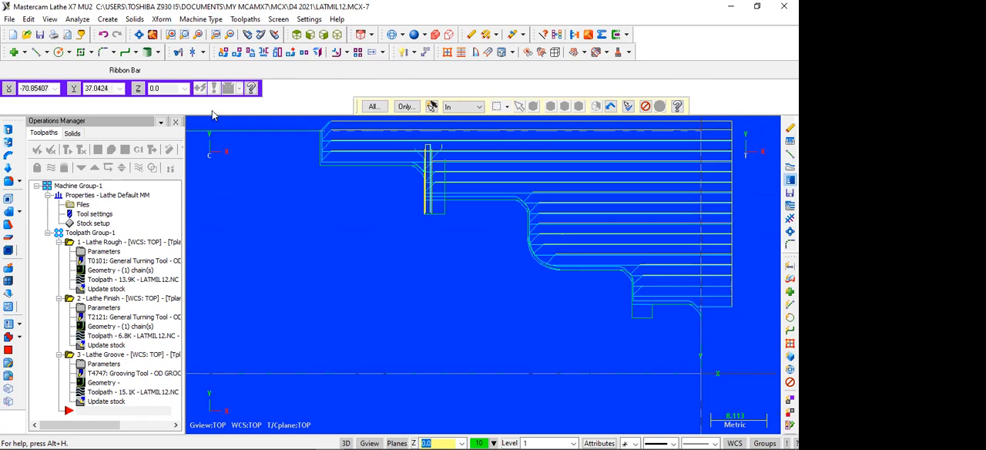
# Create a Lathe Thread toolpath with tool T9595 OD THREAD RIGHT - MEDIUM and accept the modified tool settings.
pyautogui.click(245, 18)
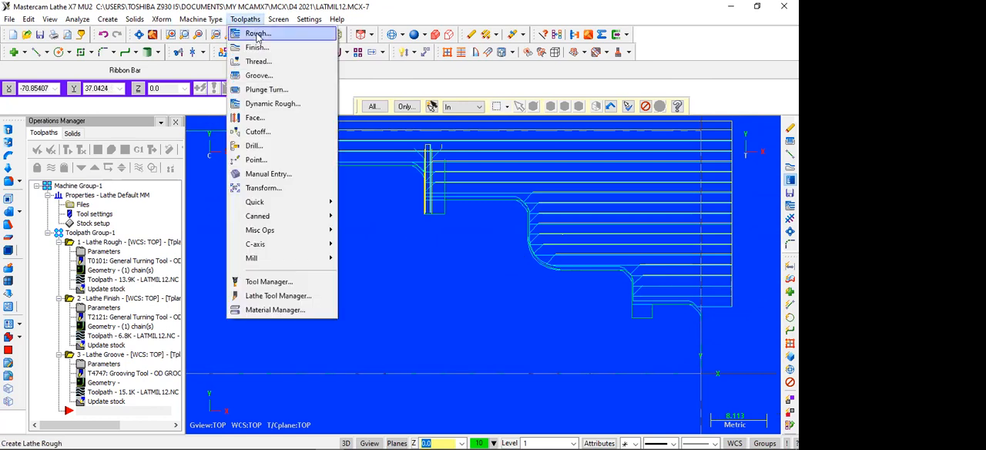
pyautogui.click(256, 61)
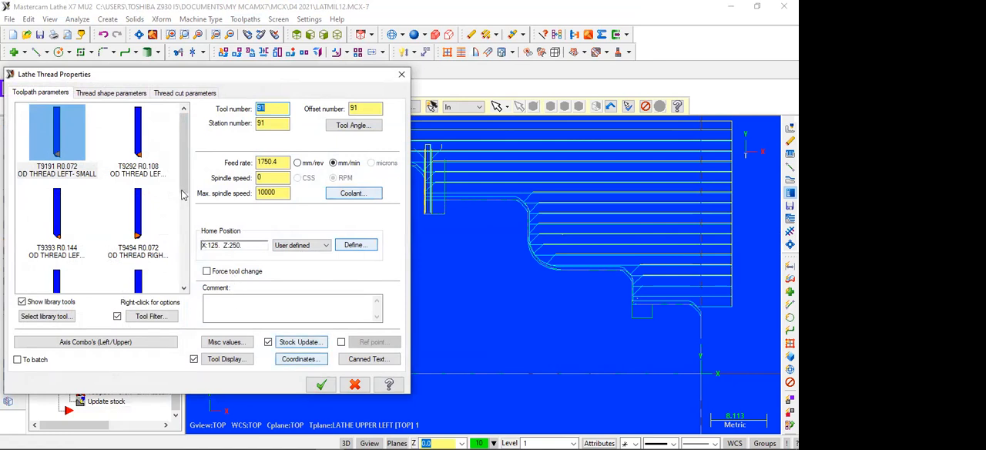
pyautogui.moveTo(183, 190); pyautogui.dragTo(184, 208)
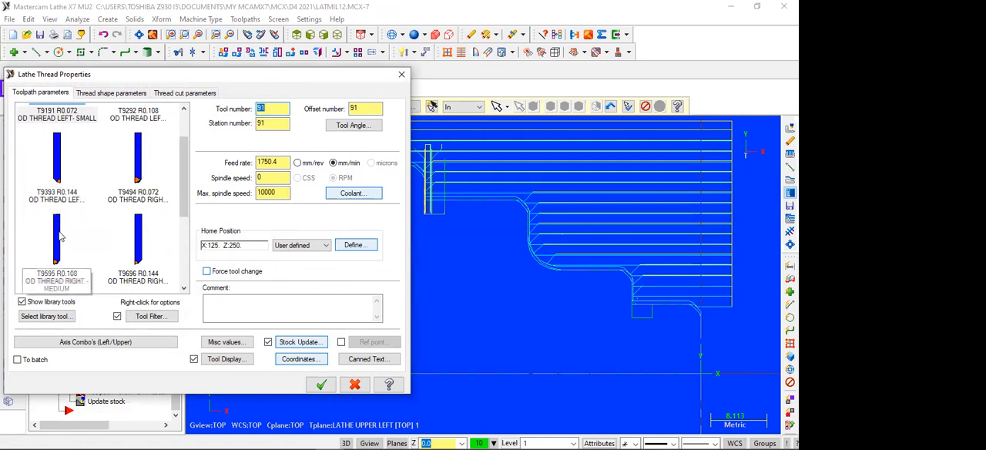
pyautogui.scroll(-2, 60, 237)
pyautogui.scroll(2, 127, 218)
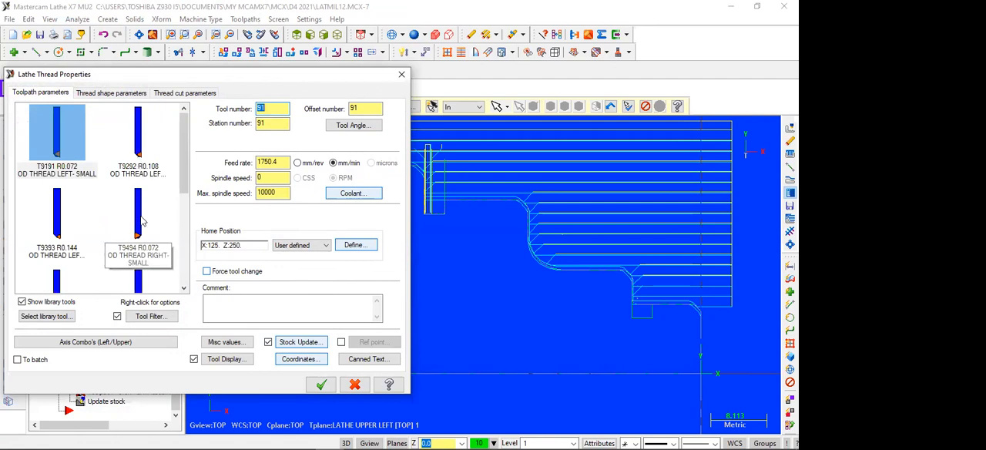
pyautogui.scroll(-3, 108, 240)
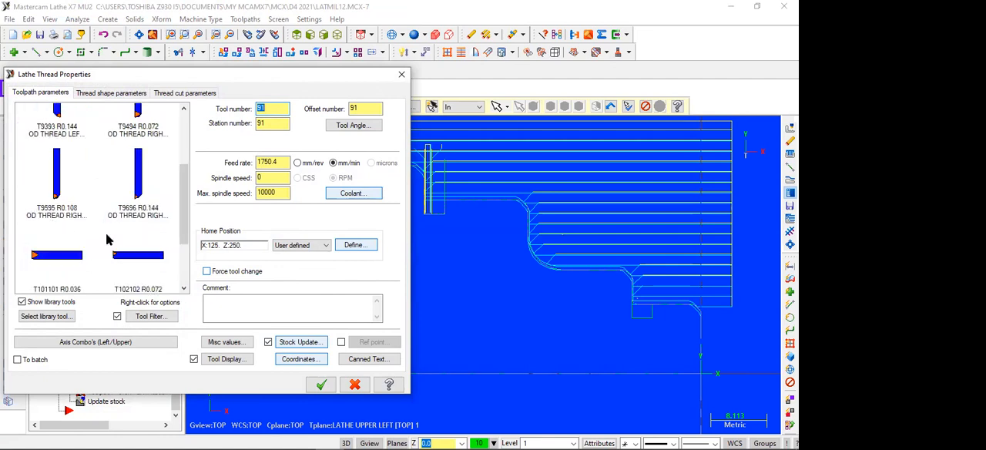
pyautogui.click(59, 189)
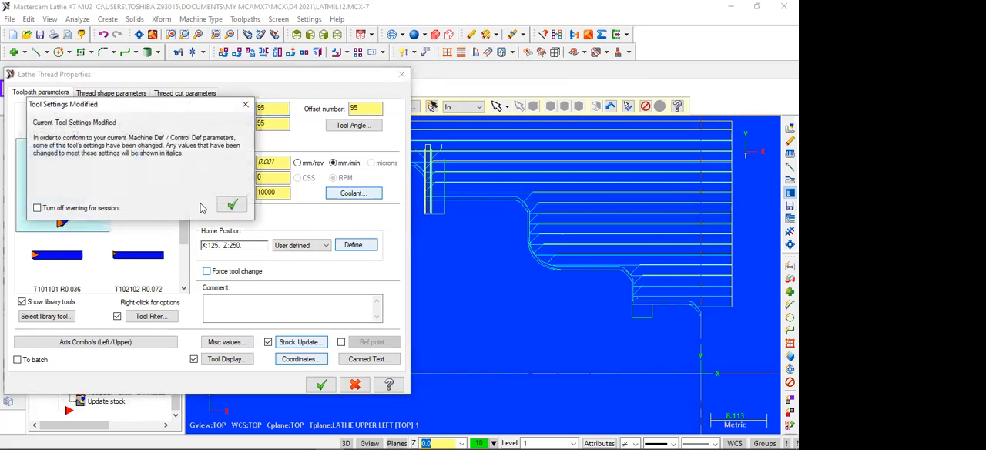
pyautogui.click(232, 204)
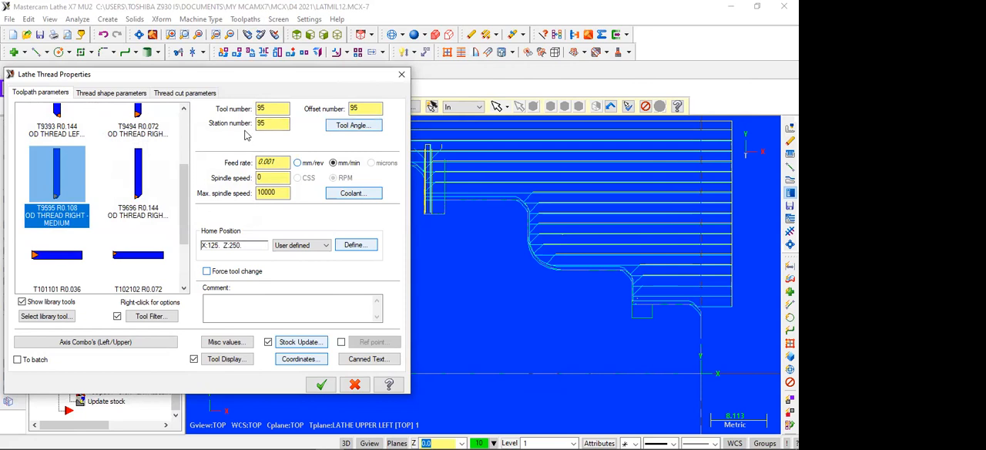
# Turn flood coolant on for the thread toolpath.
pyautogui.click(350, 194)
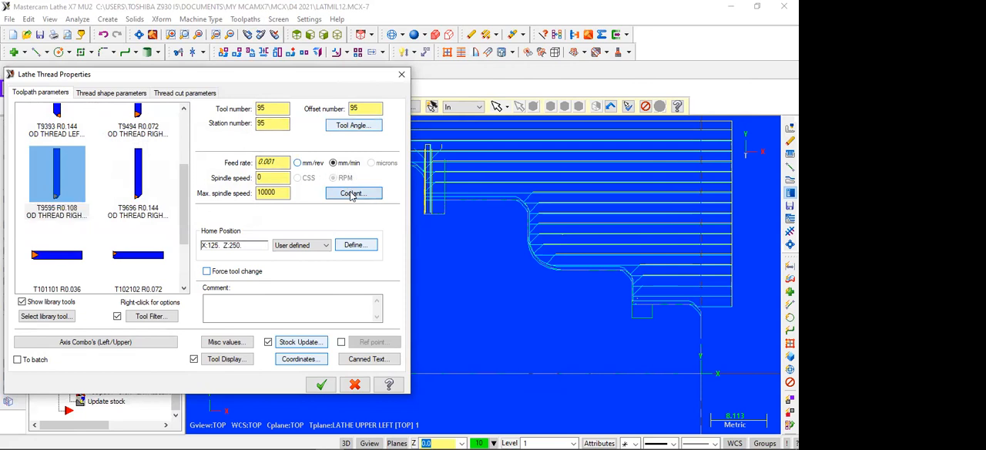
pyautogui.click(139, 127)
pyautogui.click(139, 140)
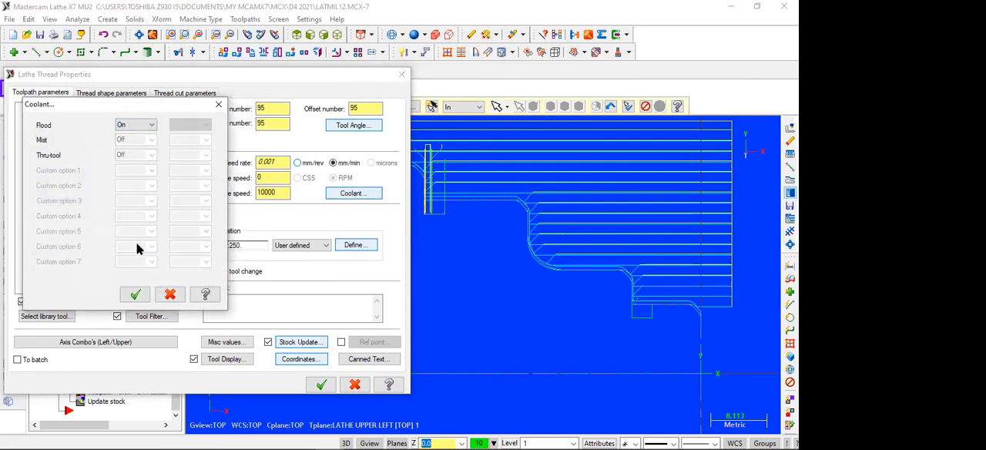
pyautogui.click(136, 295)
# Set the threading spindle speed to 400 and the maximum spindle speed to 1000.
pyautogui.click(268, 178)
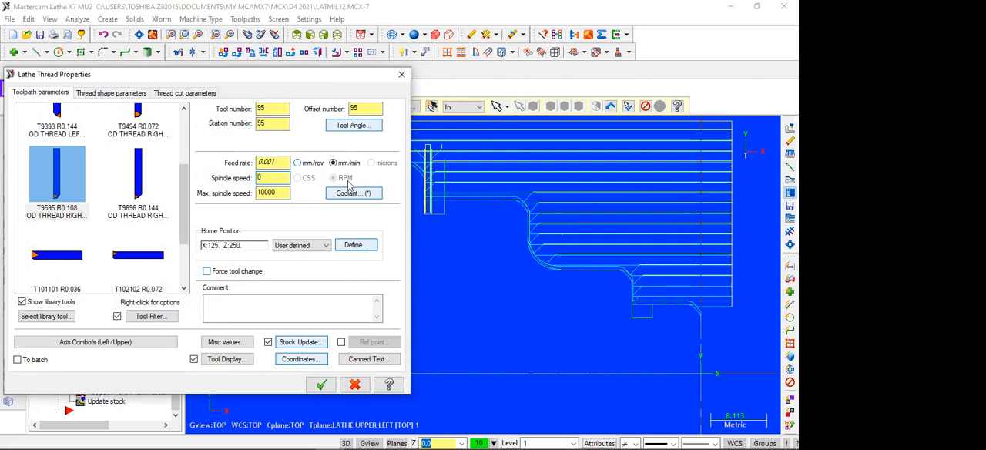
pyautogui.moveTo(263, 177); pyautogui.dragTo(254, 178)
pyautogui.write('400')
pyautogui.click(279, 193)
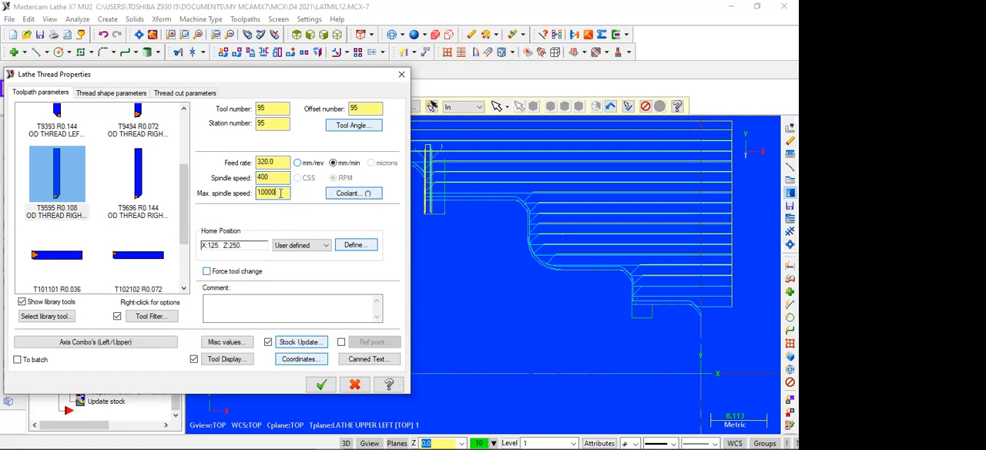
pyautogui.moveTo(282, 193); pyautogui.dragTo(259, 197)
pyautogui.write('1000')
# Choose the Metric M Profile thread with 20 mm major diameter and 1.5 mm lead from the thread table.
pyautogui.click(103, 93)
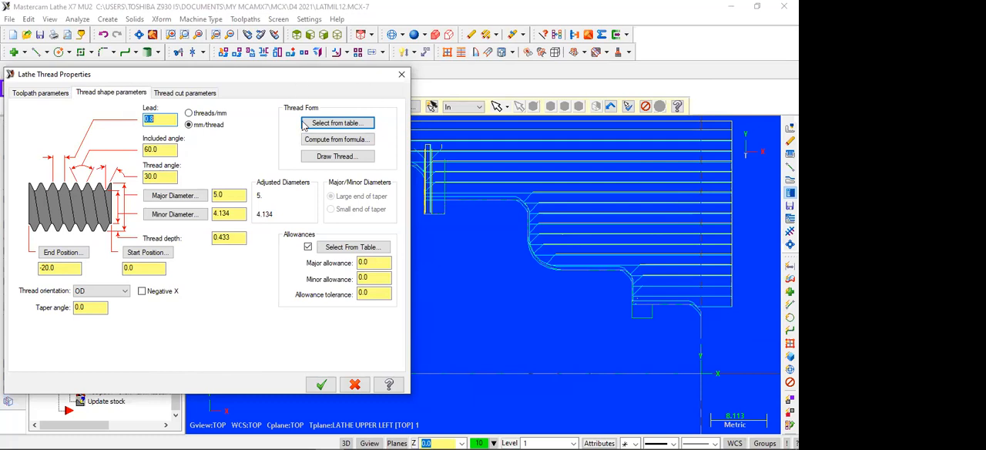
pyautogui.click(327, 125)
pyautogui.scroll(-7, 121, 224)
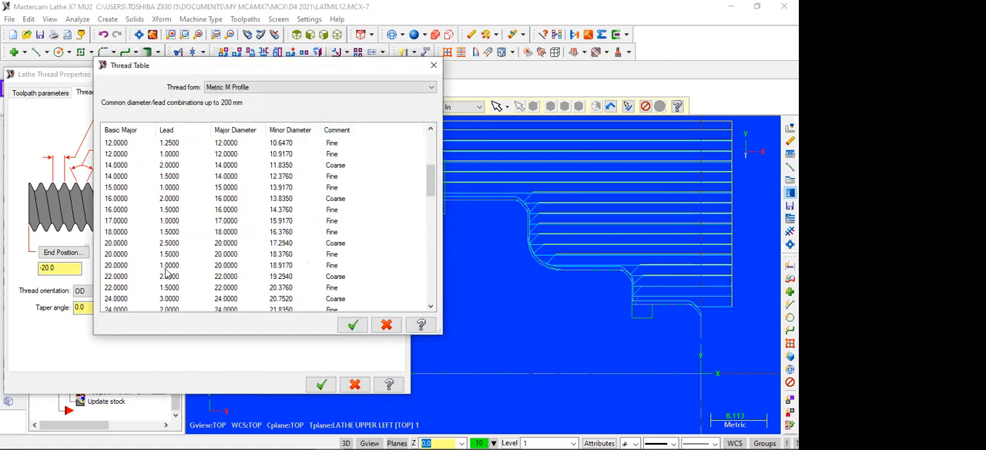
pyautogui.click(123, 255)
pyautogui.click(352, 324)
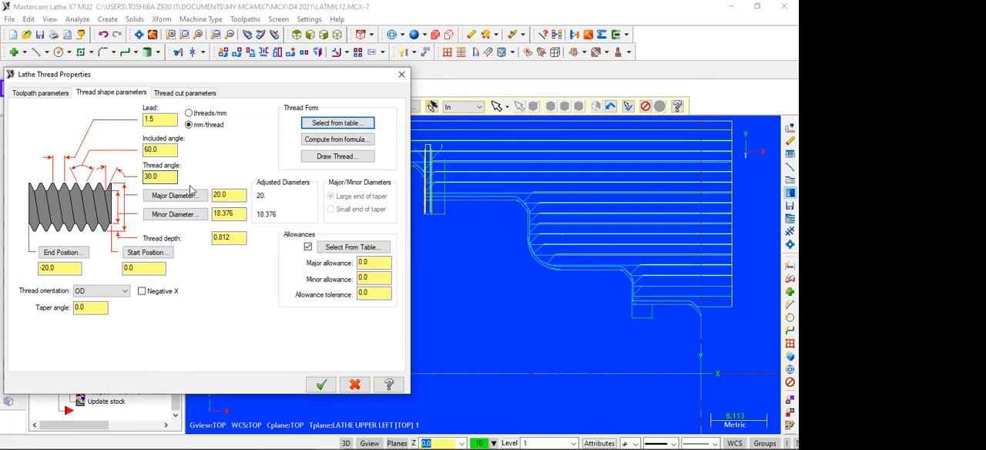
# Set the thread's start position to 10 and its end position to -8.
pyautogui.doubleClick(141, 263)
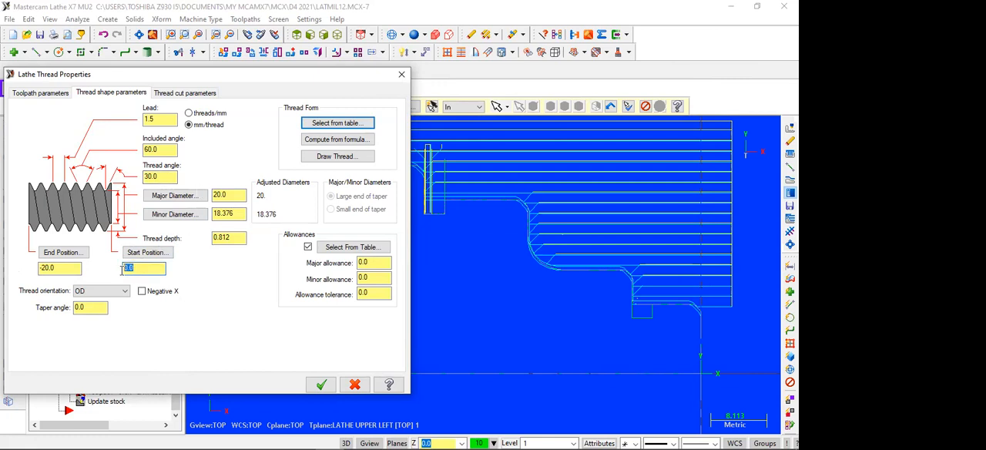
pyautogui.write('10')
pyautogui.click(51, 267)
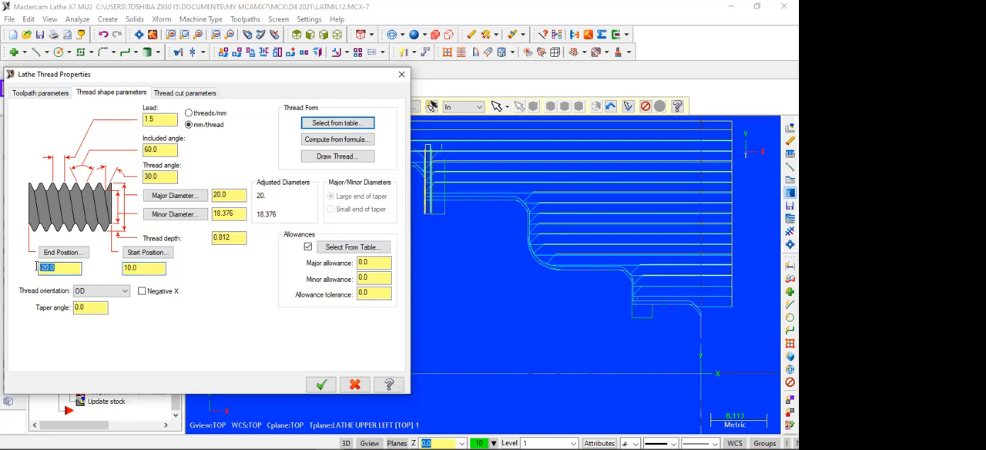
pyautogui.write('-8')
# Review the toolpath, thread shape and thread cut parameters, including the NC code formats and the cut depth method.
pyautogui.click(189, 94)
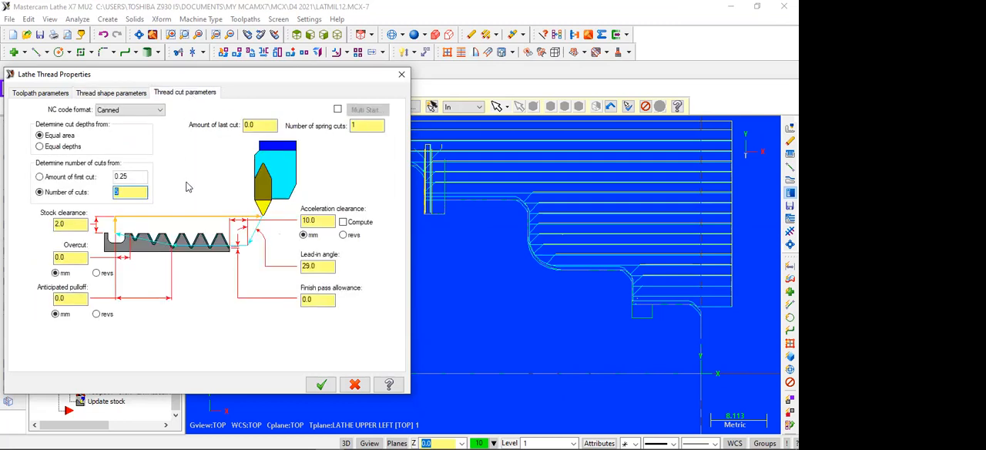
pyautogui.click(111, 92)
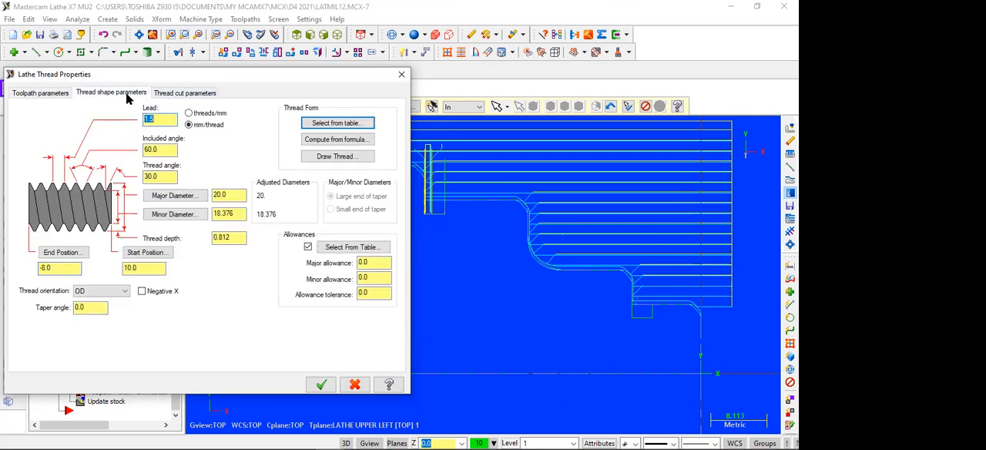
pyautogui.click(63, 94)
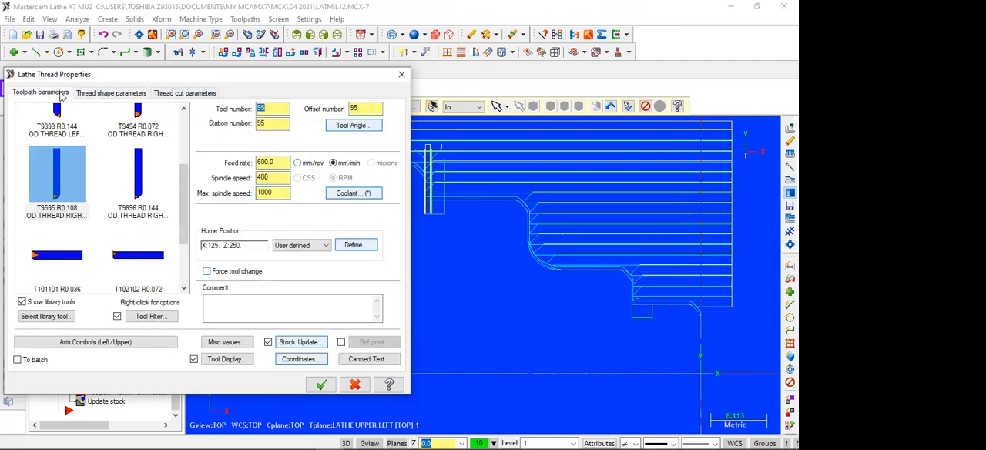
pyautogui.click(99, 94)
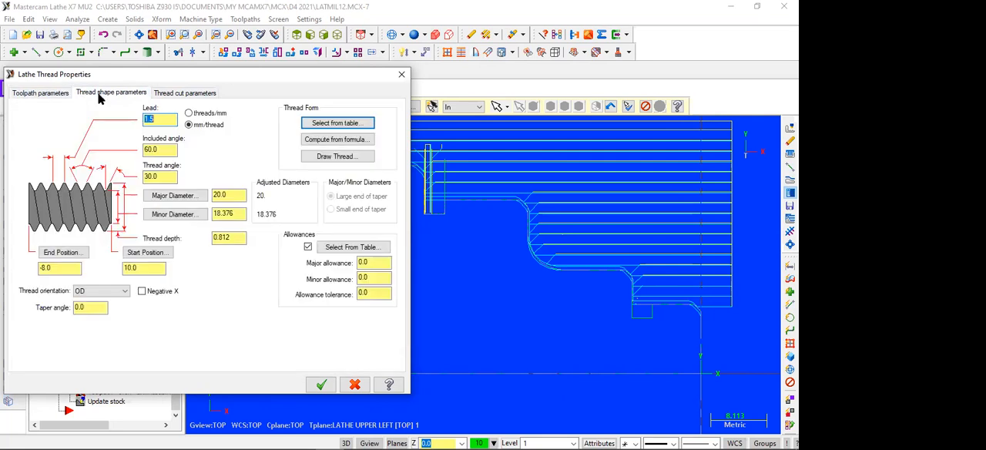
pyautogui.click(184, 93)
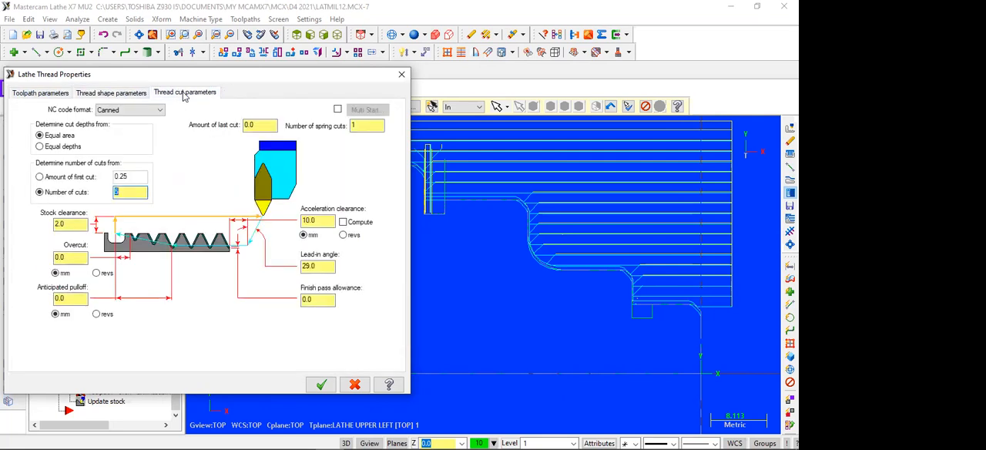
pyautogui.click(157, 113)
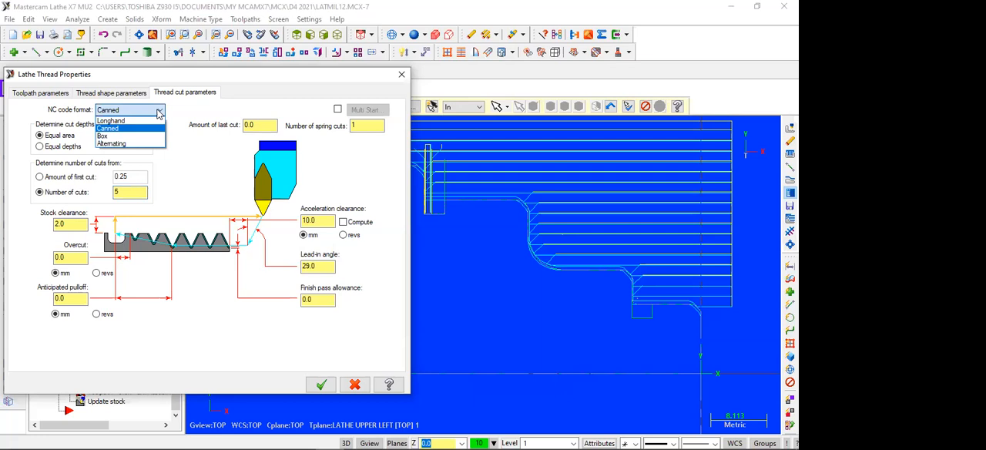
pyautogui.click(158, 113)
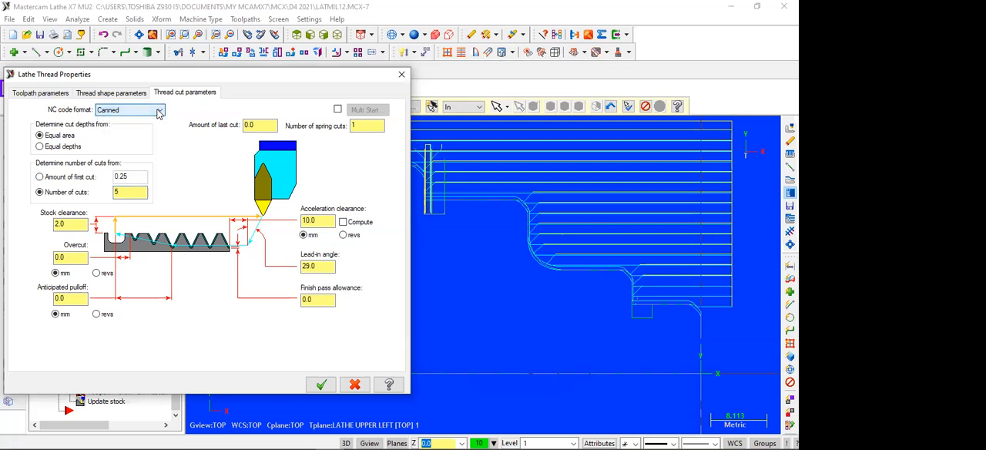
pyautogui.click(40, 135)
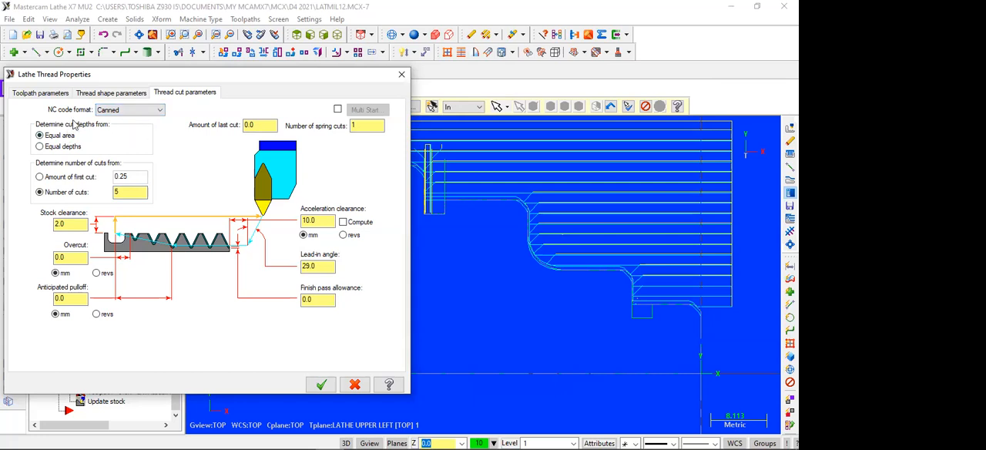
pyautogui.click(51, 149)
# Set the thread's number of cuts to 6 and its stock clearance to 5 mm.
pyautogui.click(127, 195)
pyautogui.moveTo(122, 193); pyautogui.dragTo(112, 196)
pyautogui.write('6')
pyautogui.moveTo(76, 224); pyautogui.dragTo(52, 222)
pyautogui.write('5')
pyautogui.click(65, 257)
# Set the amount of last cut to 2.0 and the spring cuts to 2, and accept the thread properties.
pyautogui.click(262, 124)
pyautogui.write('2')
pyautogui.click(354, 126)
pyautogui.doubleClick(351, 127)
pyautogui.write('2')
pyautogui.click(322, 384)
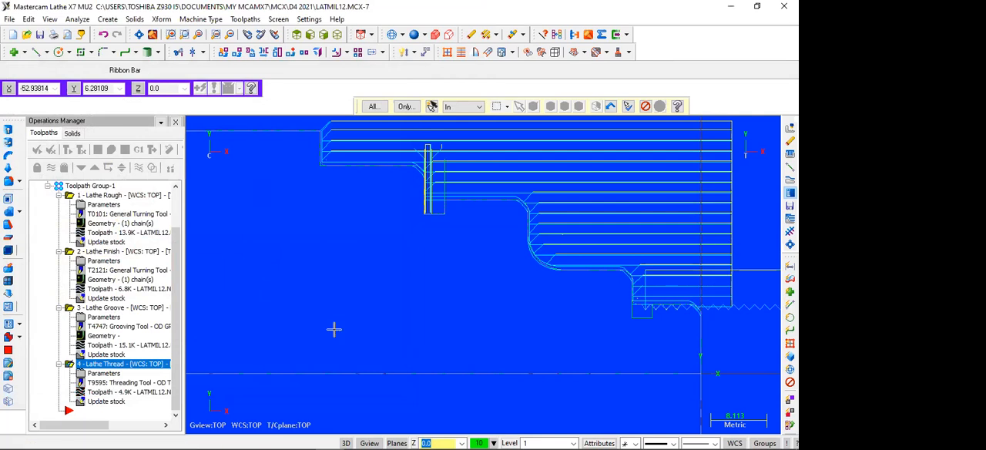
# Select all lathe operations and regenerate their toolpaths.
pyautogui.scroll(-1, 524, 299)
pyautogui.scroll(-2, 613, 328)
pyautogui.scroll(3, 613, 326)
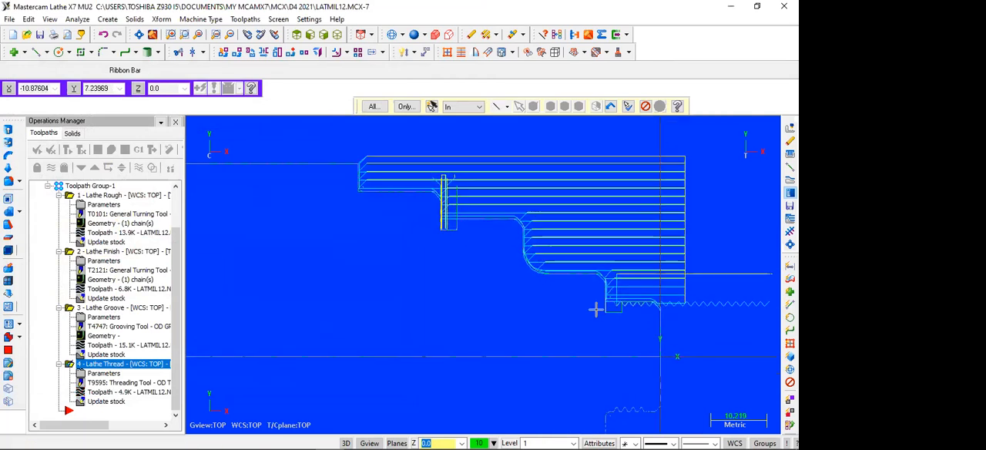
pyautogui.click(36, 150)
pyautogui.click(67, 149)
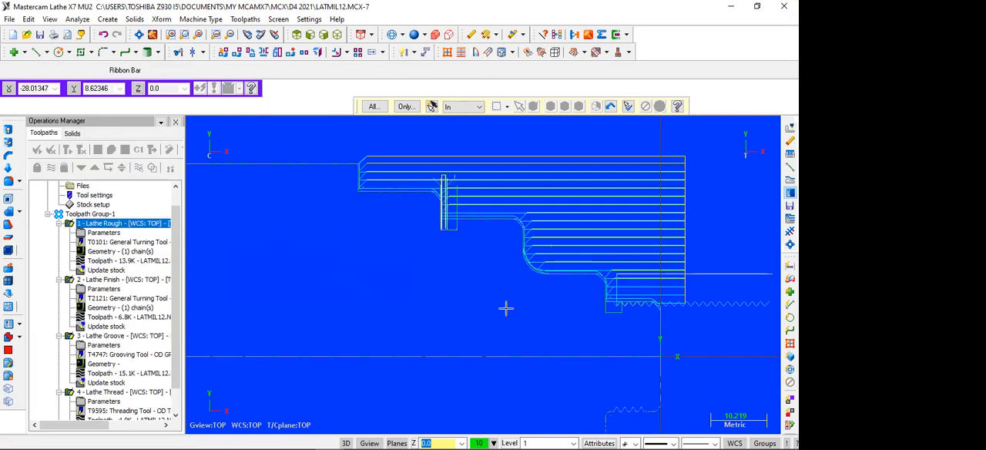
# Run the solid verification of all operations, examine the cut thread up close, and close the simulator.
pyautogui.click(109, 150)
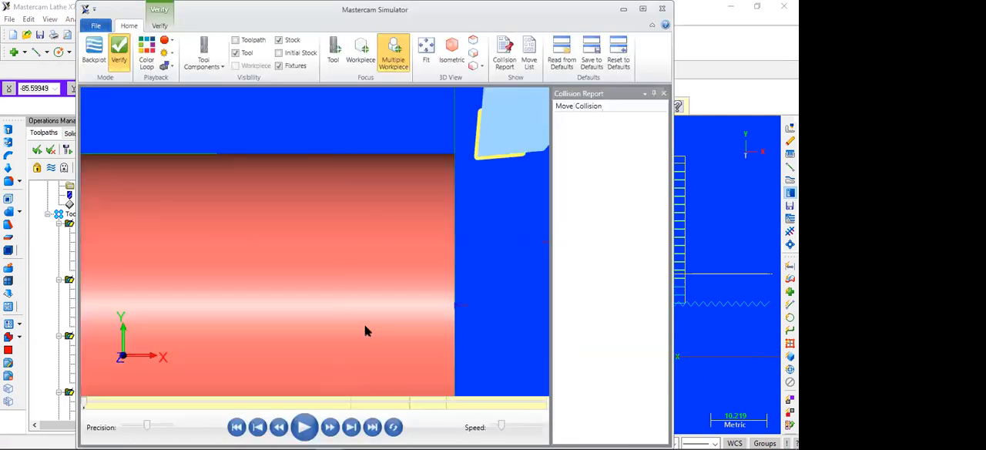
pyautogui.click(426, 62)
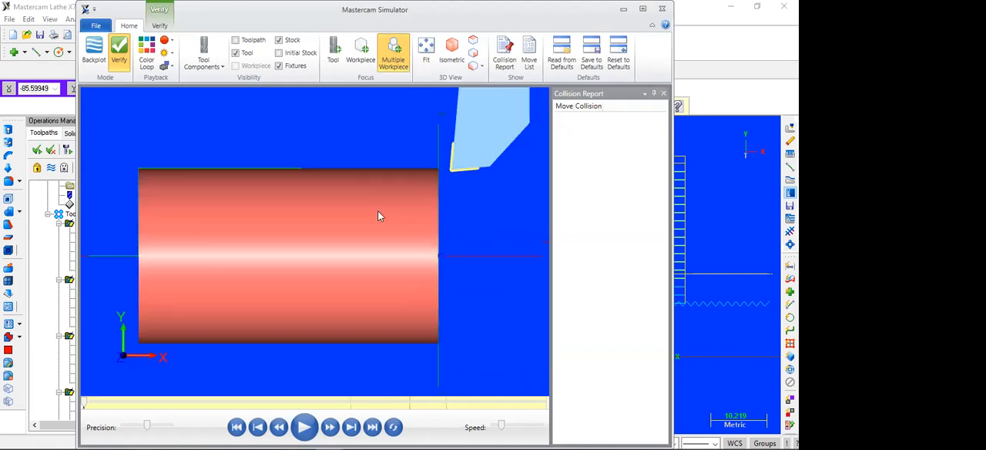
pyautogui.click(303, 427)
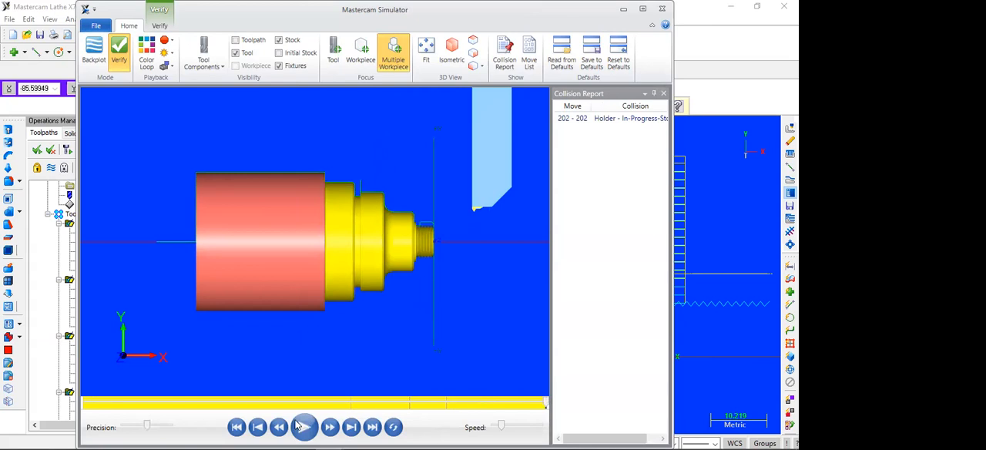
pyautogui.scroll(5, 423, 229)
pyautogui.scroll(1, 422, 230)
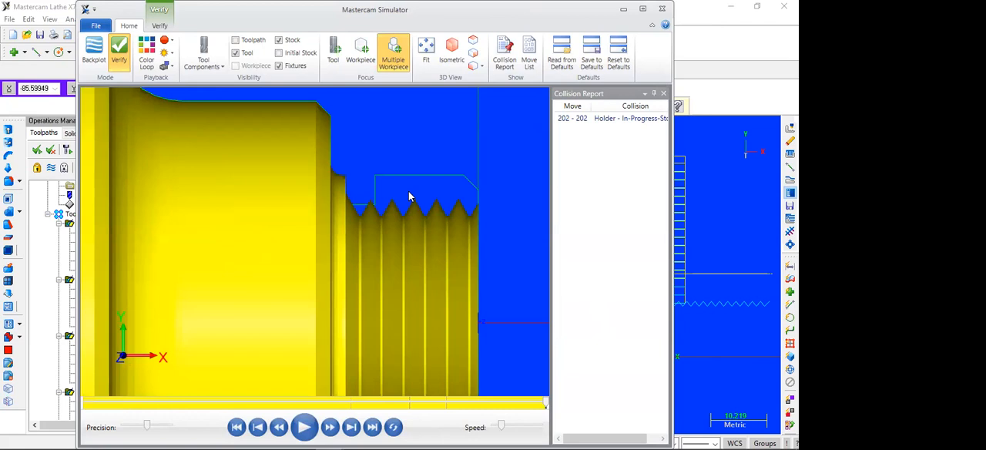
pyautogui.scroll(-2, 410, 197)
pyautogui.scroll(-2, 409, 193)
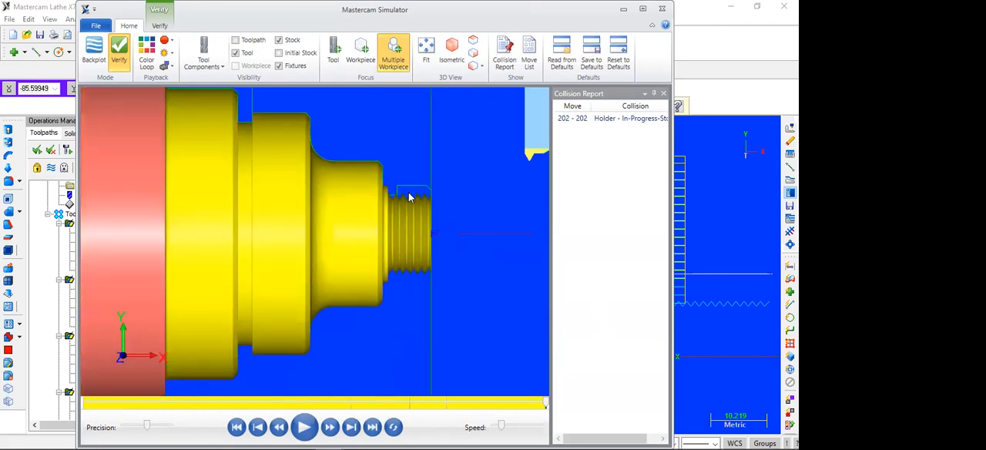
pyautogui.click(667, 9)
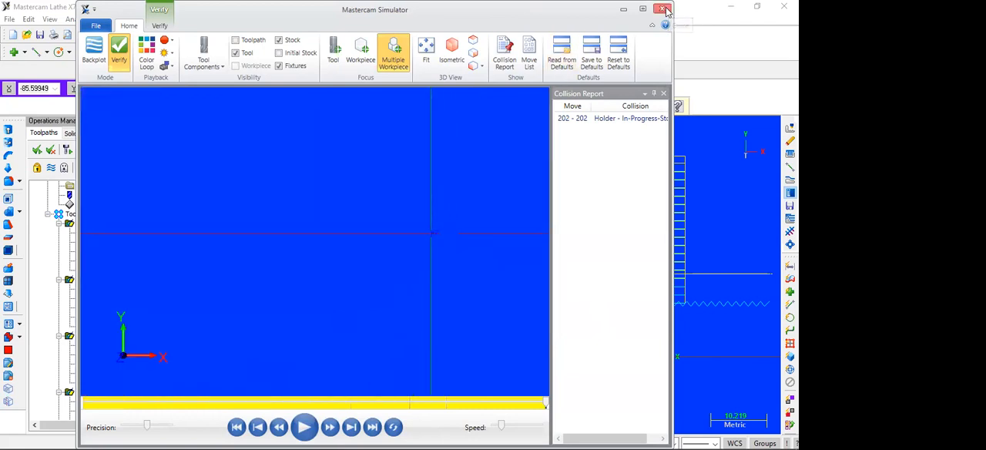
# Switch the thread to equal depths with a first cut amount of 0.25, a last cut amount of 1.0 and 0 spring cuts.
pyautogui.scroll(-2, 231, 281)
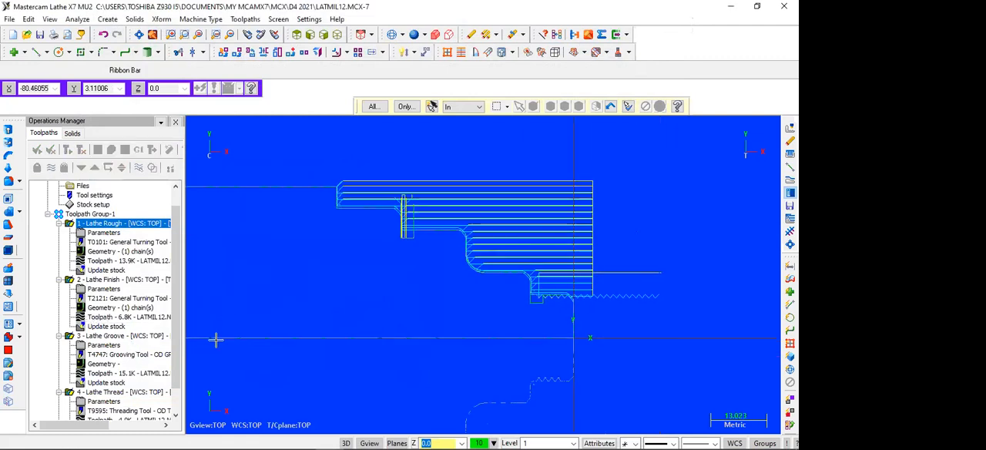
pyautogui.click(115, 392)
pyautogui.click(103, 401)
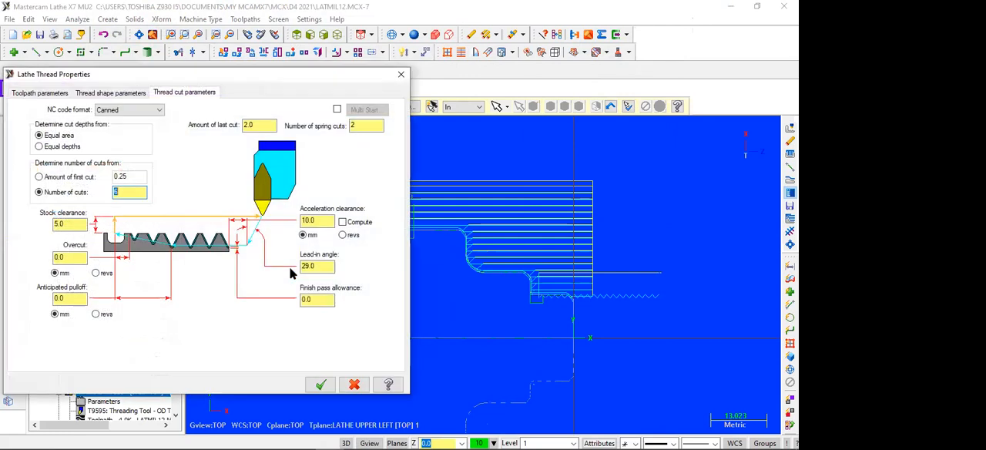
pyautogui.click(27, 94)
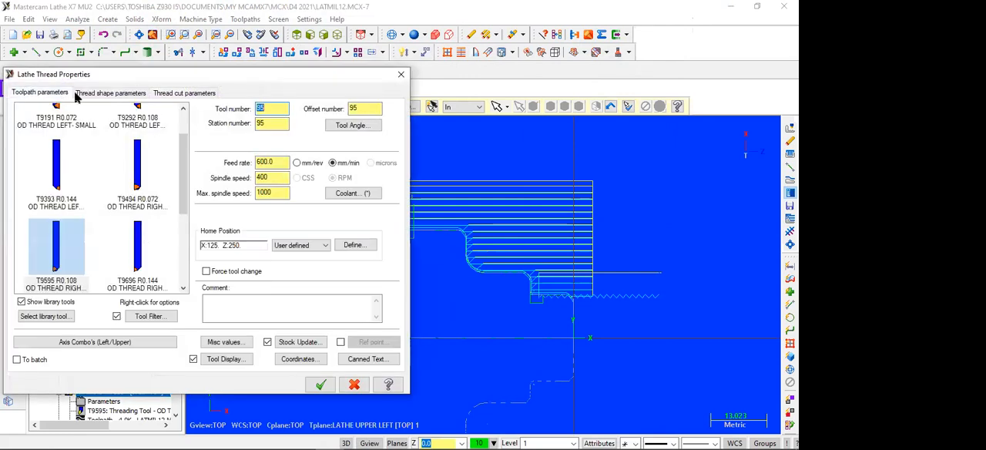
pyautogui.click(88, 93)
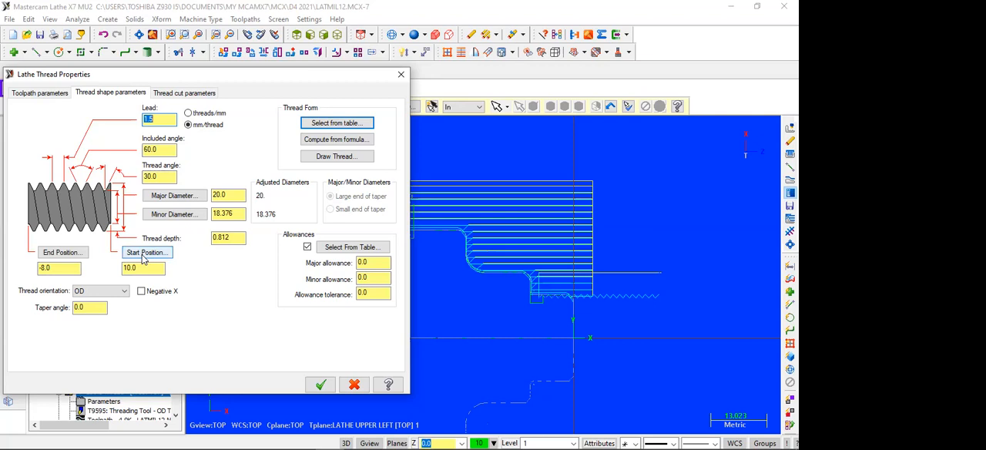
pyautogui.click(198, 94)
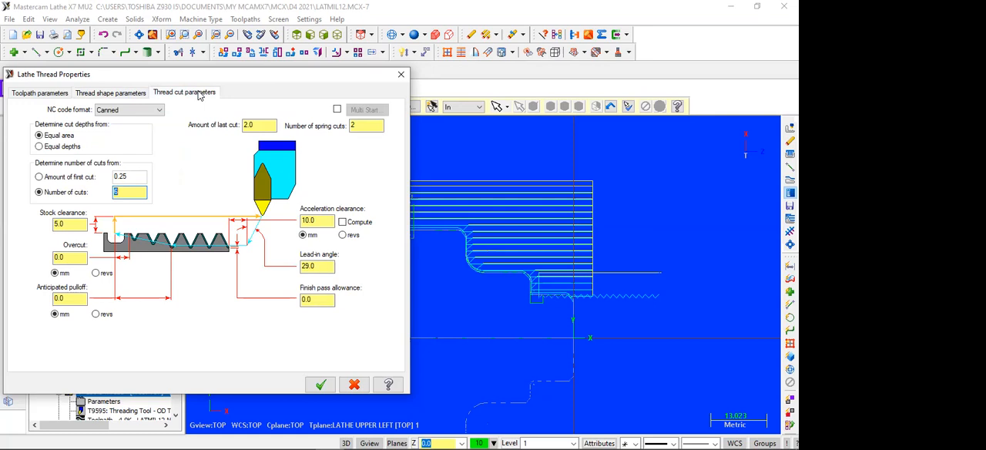
pyautogui.click(63, 147)
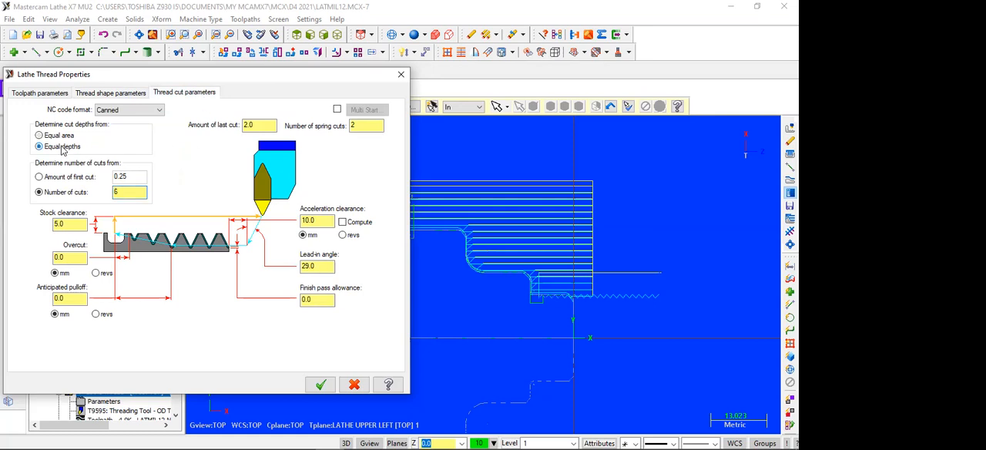
pyautogui.click(62, 178)
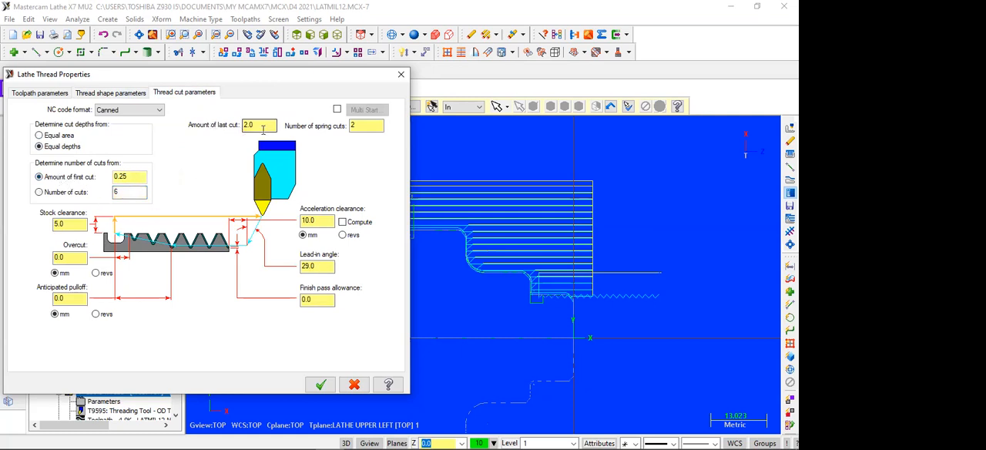
pyautogui.moveTo(261, 126); pyautogui.dragTo(233, 125)
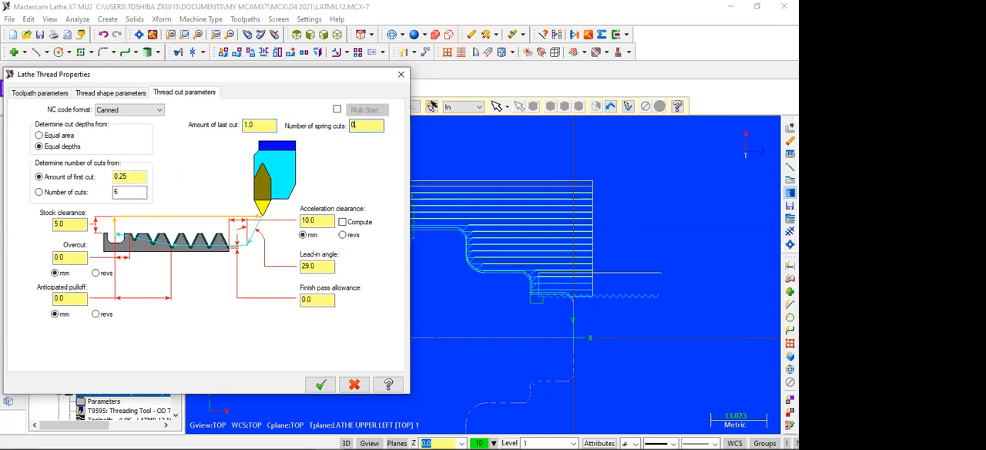
pyautogui.click(312, 391)
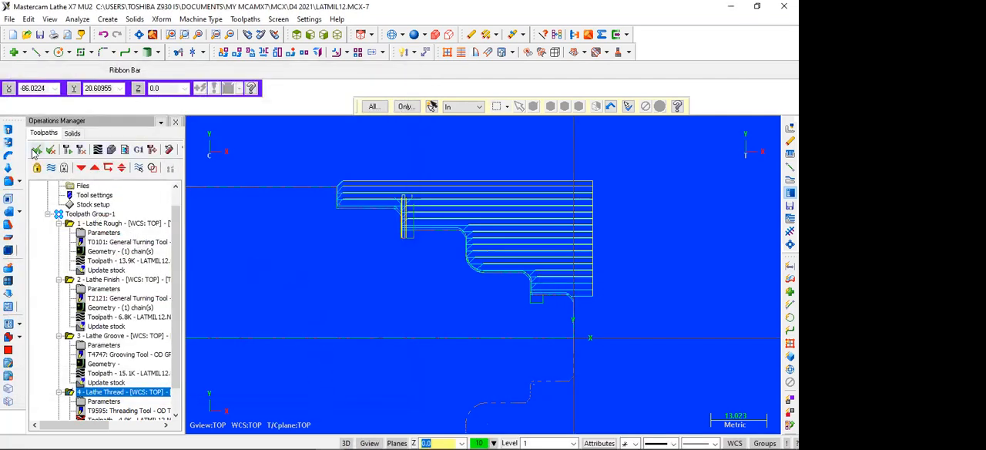
# Regenerate all operations with the revised thread cut settings.
pyautogui.click(68, 151)
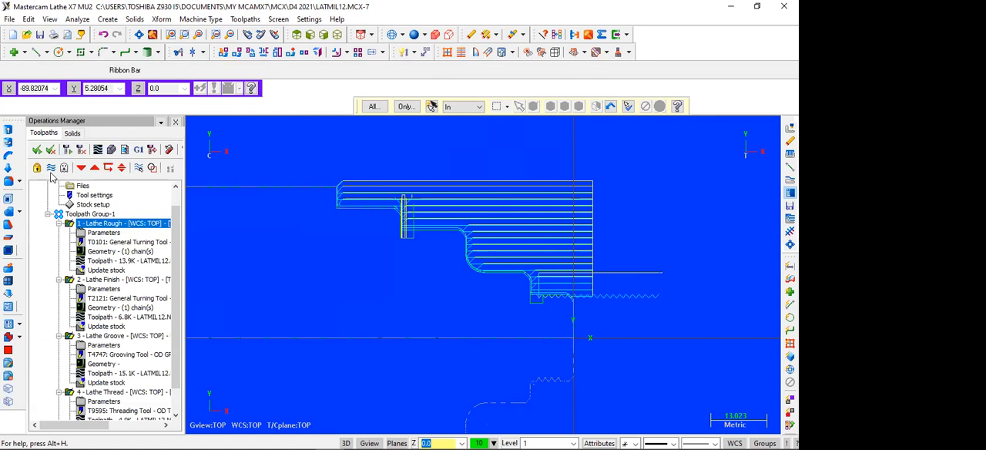
pyautogui.click(68, 149)
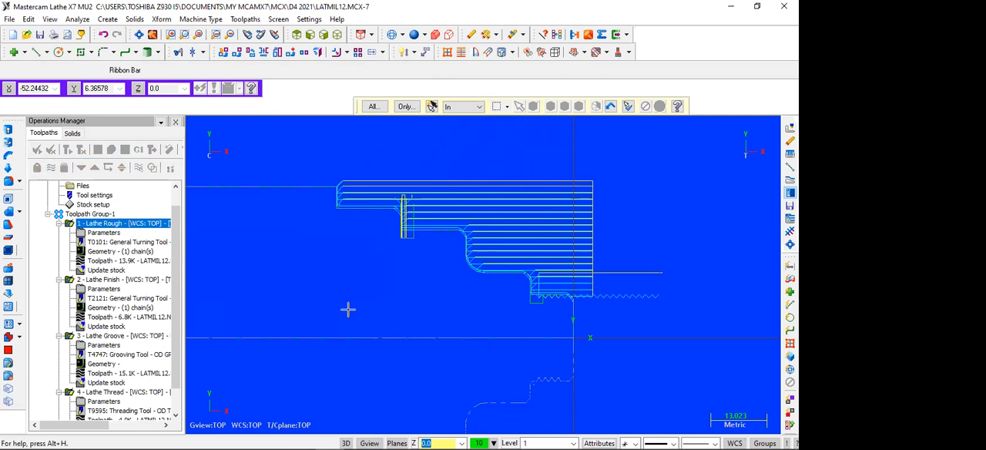
pyautogui.scroll(-1, 285, 314)
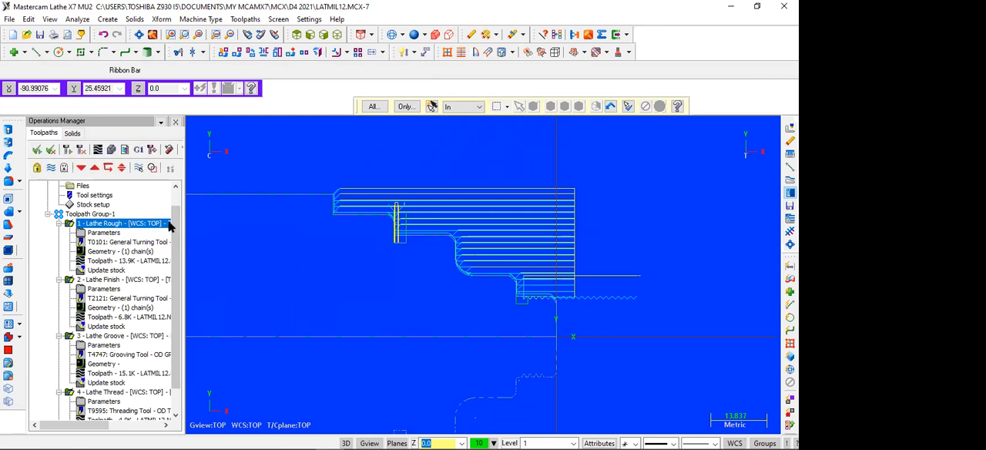
pyautogui.scroll(-1, 174, 265)
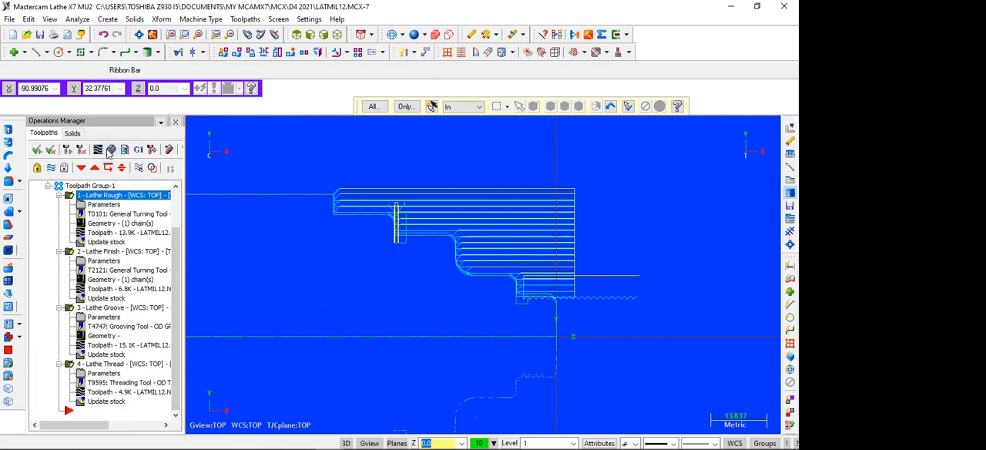
# Replay the solid verification, examine the revised thread and its undercut area up close, and close the simulator.
pyautogui.click(109, 150)
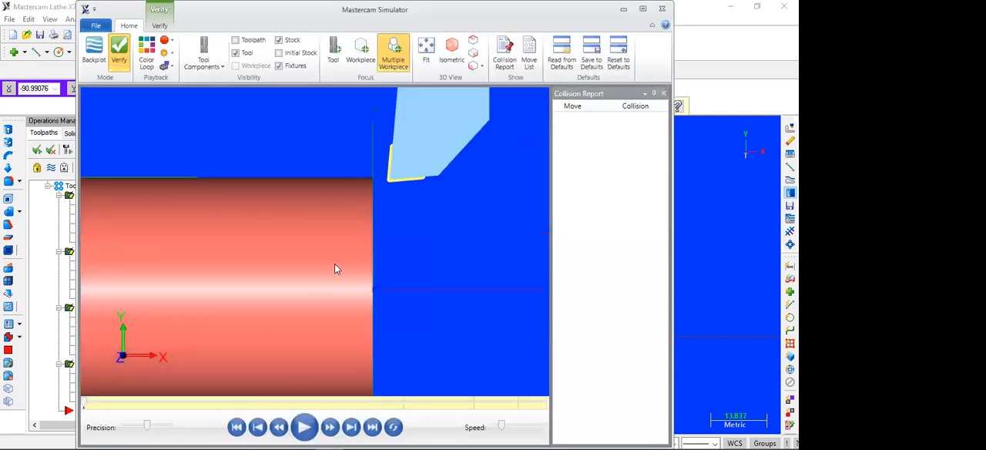
pyautogui.scroll(-3, 334, 264)
pyautogui.click(309, 429)
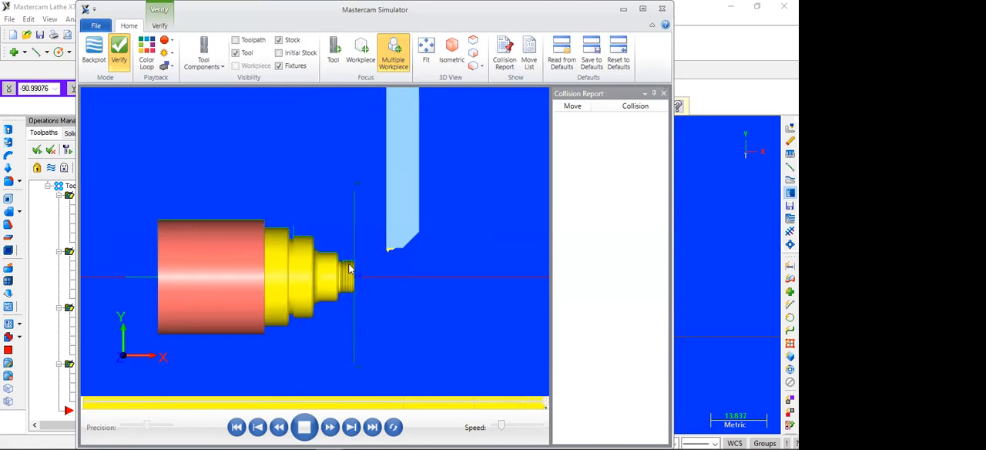
pyautogui.scroll(5, 342, 271)
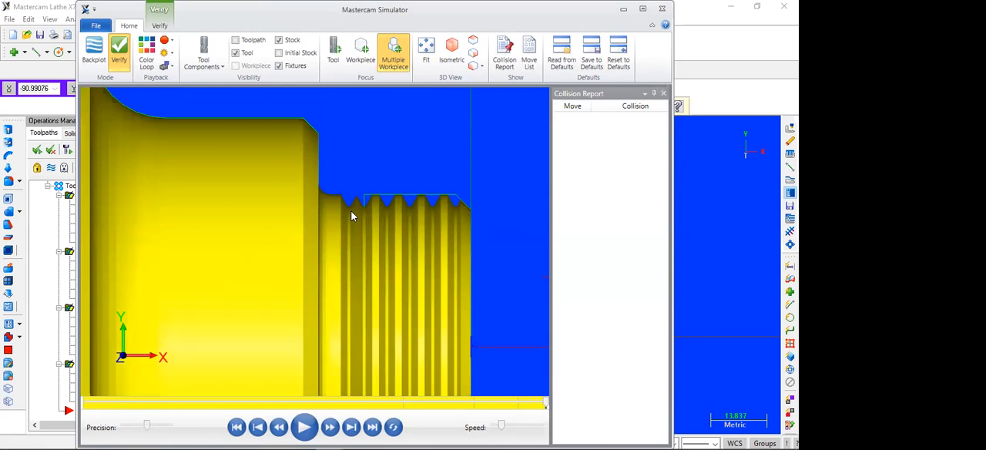
pyautogui.scroll(-5, 352, 216)
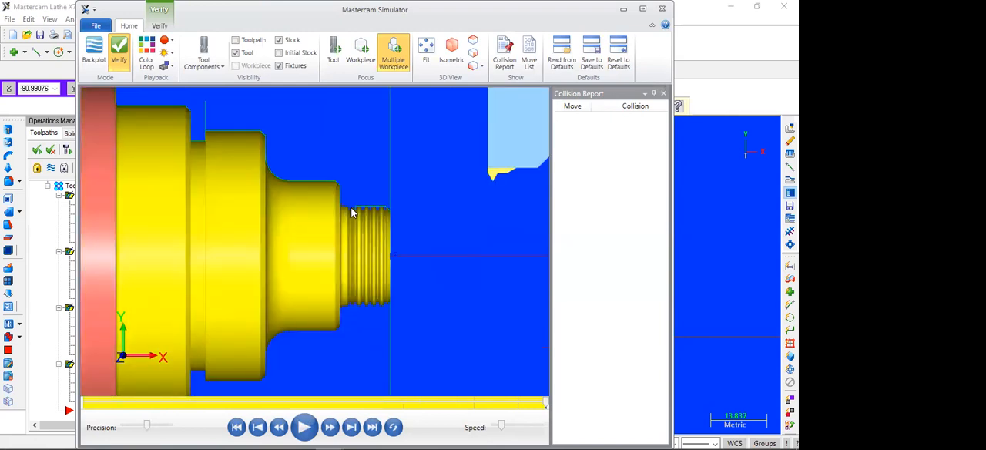
pyautogui.click(663, 8)
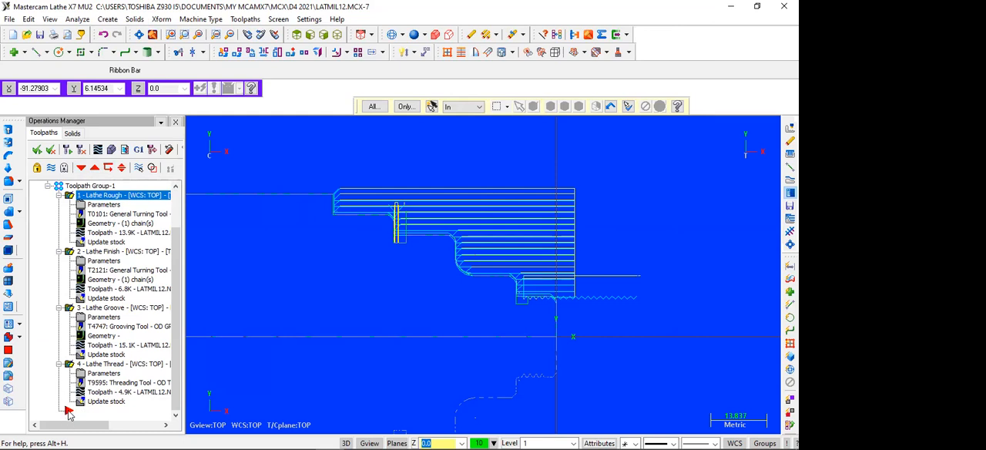
# Move the insert arrow above the Lathe Thread operation and draw a vertical line upward from the thread relief groove's front corner.
pyautogui.click(95, 168)
pyautogui.scroll(-2, 242, 313)
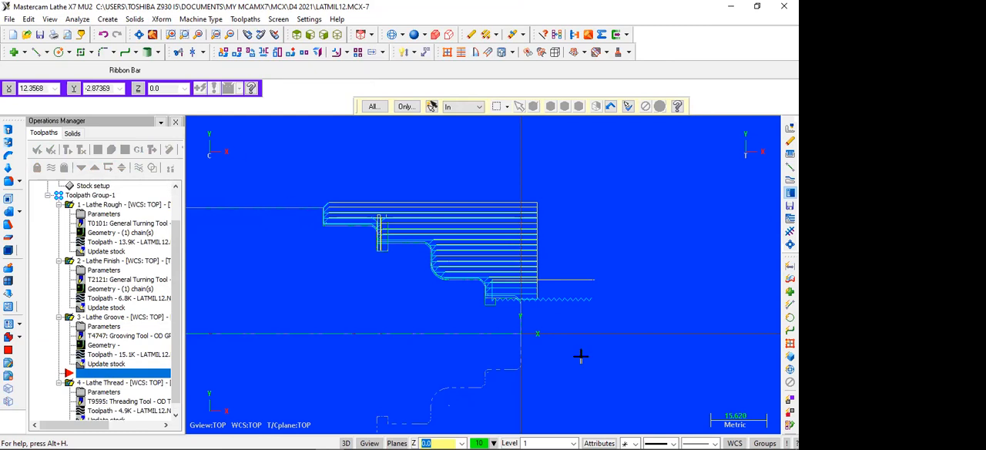
pyautogui.scroll(5, 466, 269)
pyautogui.scroll(1, 463, 268)
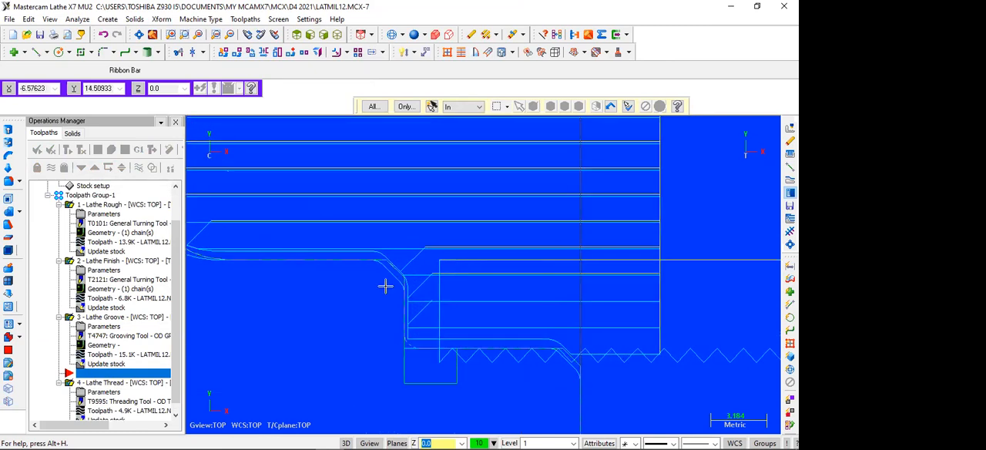
pyautogui.click(37, 53)
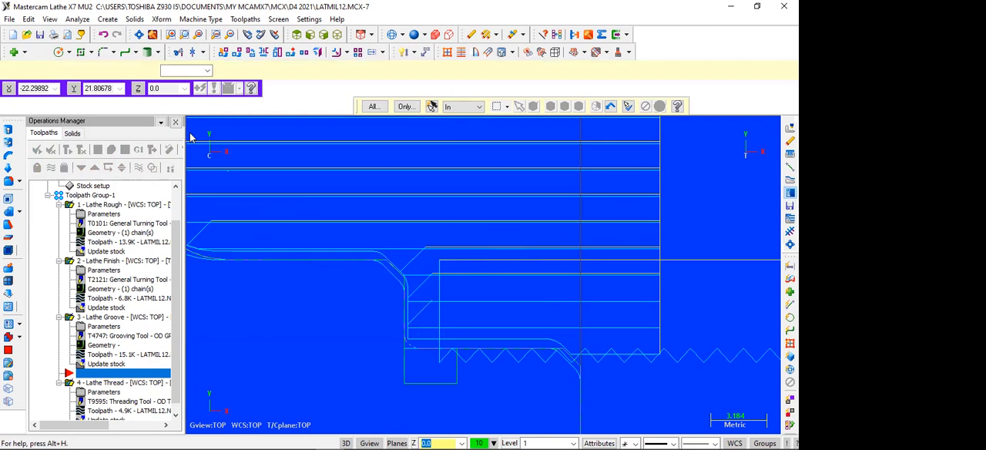
pyautogui.click(457, 348)
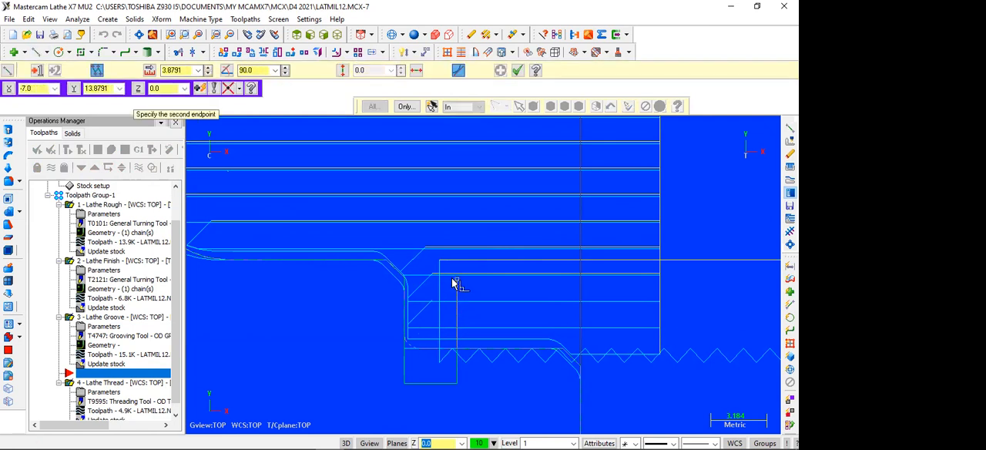
pyautogui.click(454, 263)
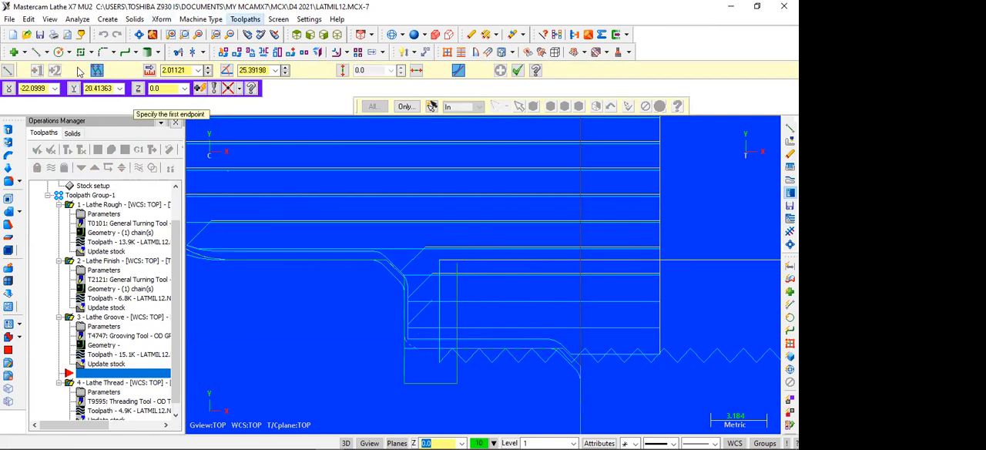
# Start a two-point lathe groove toolpath from the vertical line's upper endpoint to the thread relief groove's opposite bottom corner.
pyautogui.click(245, 19)
pyautogui.click(258, 75)
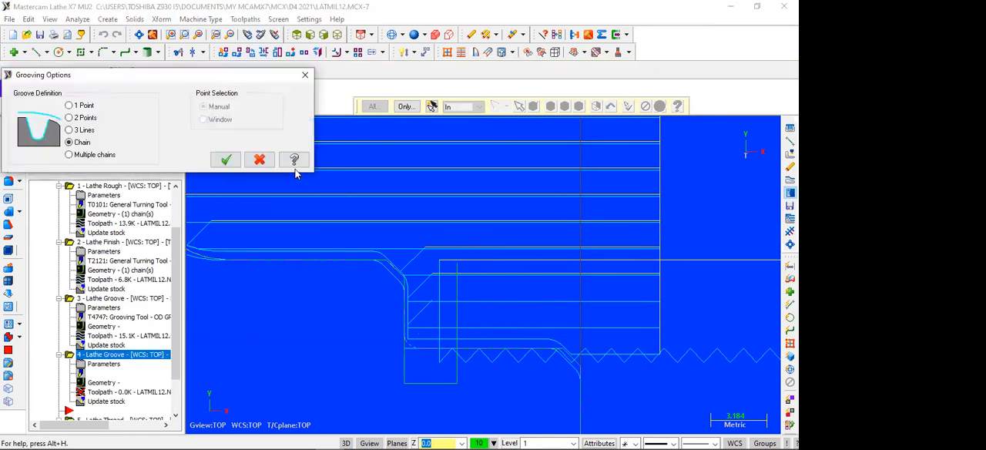
pyautogui.click(91, 117)
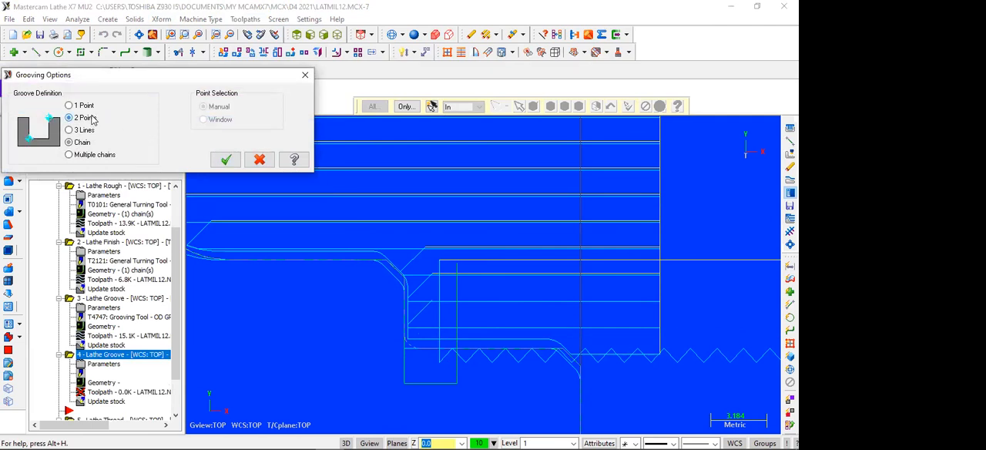
pyautogui.click(224, 159)
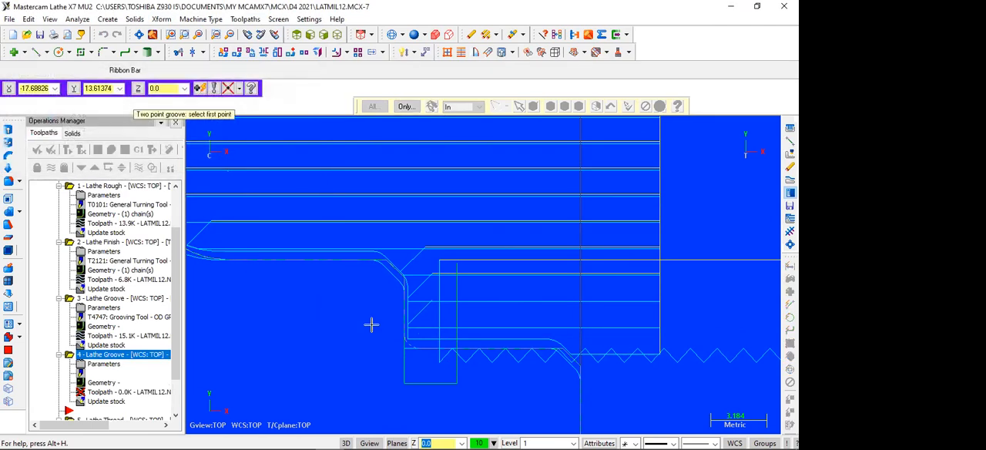
pyautogui.click(457, 264)
pyautogui.click(404, 383)
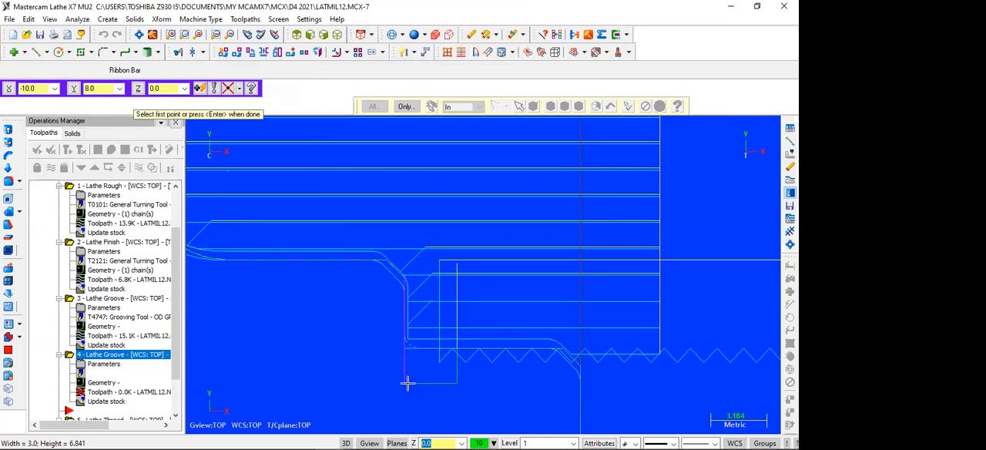
pyautogui.press('Return')
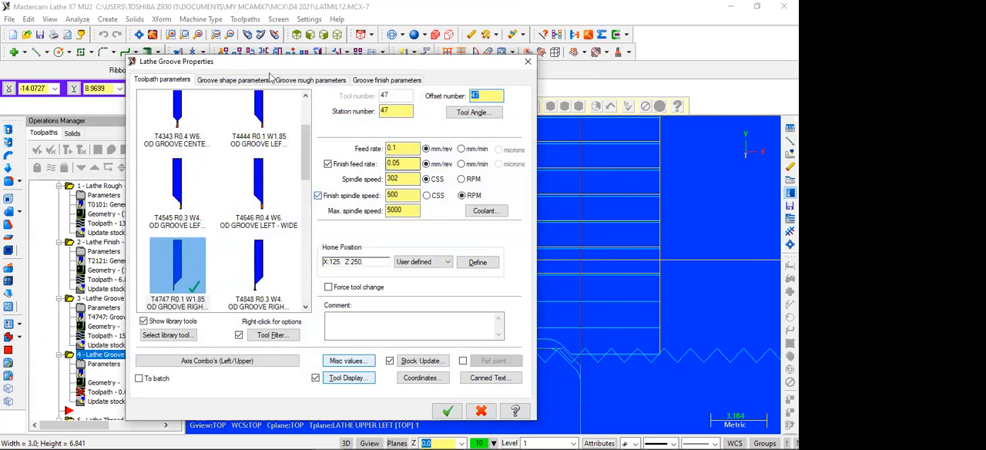
# Review the groove shape, rough and finish parameters and create the groove operation with the T4747 R0.1 W1.85 right-hand OD grooving tool.
pyautogui.click(235, 80)
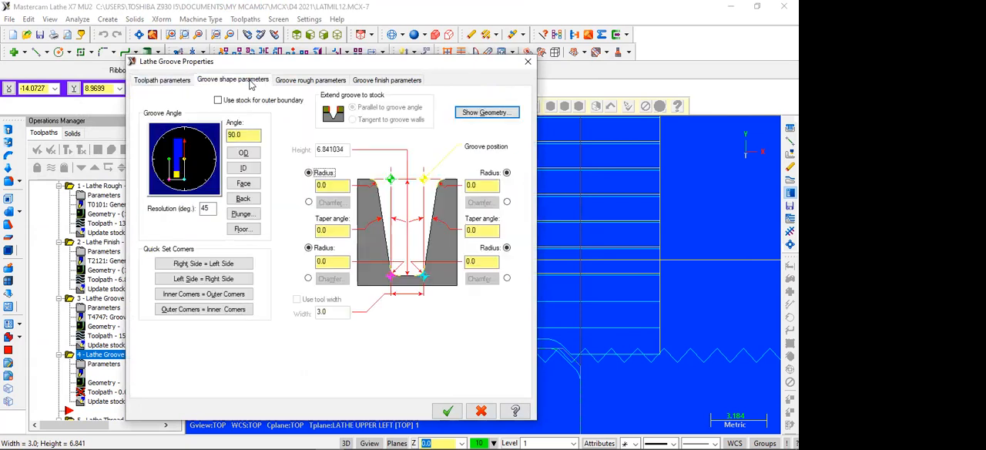
pyautogui.click(293, 81)
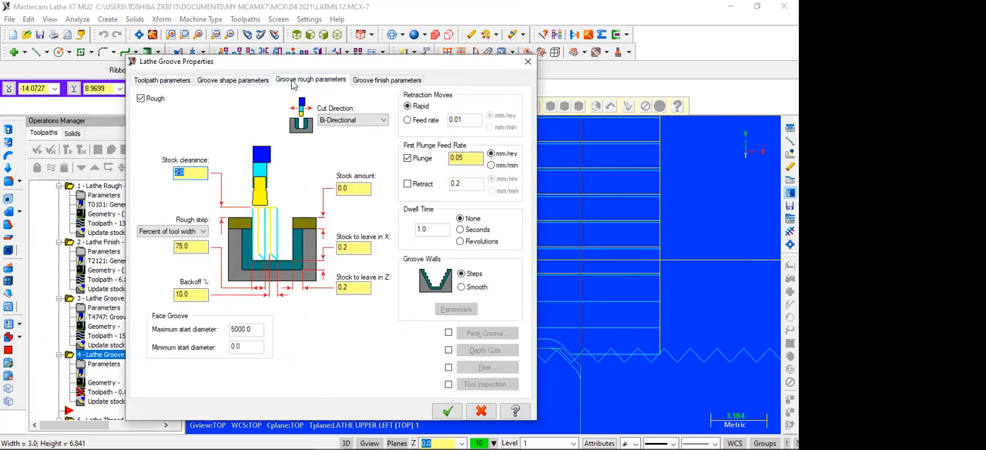
pyautogui.click(367, 83)
pyautogui.click(447, 411)
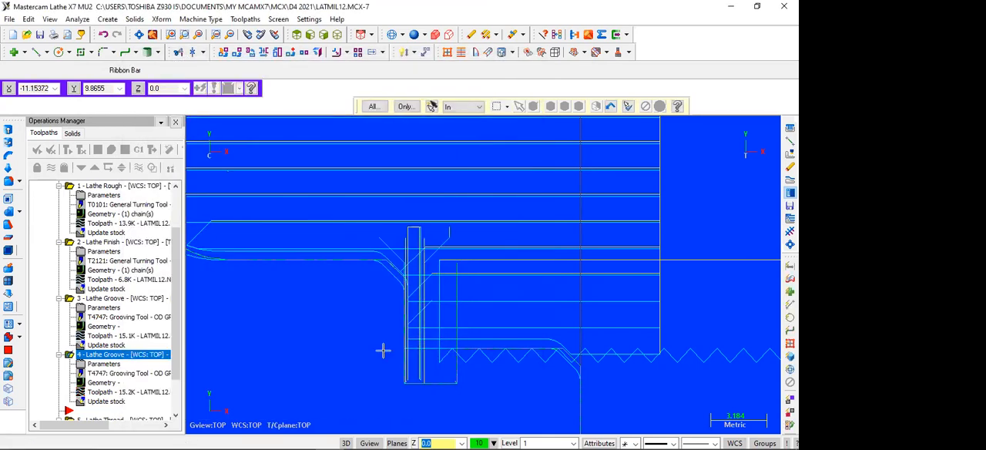
pyautogui.scroll(-1, 227, 332)
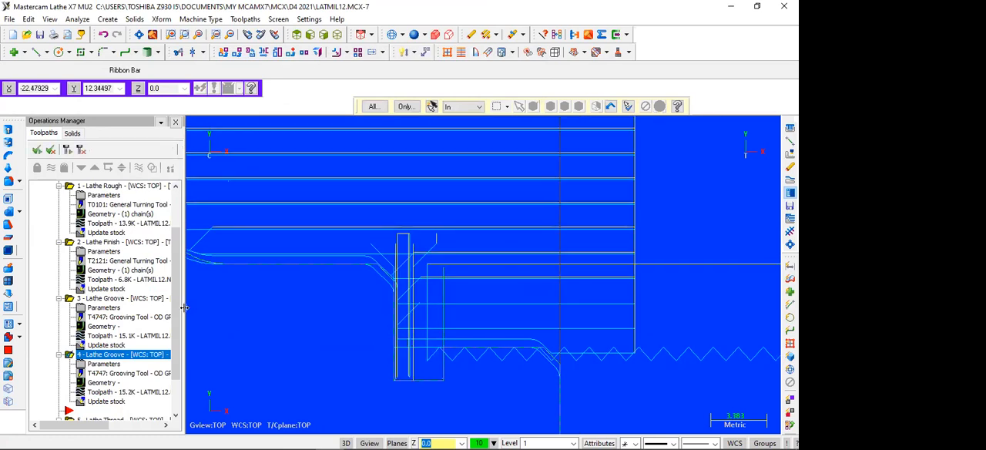
# Move the insert arrow below the Lathe Thread operation at the end of the operations list.
pyautogui.click(105, 356)
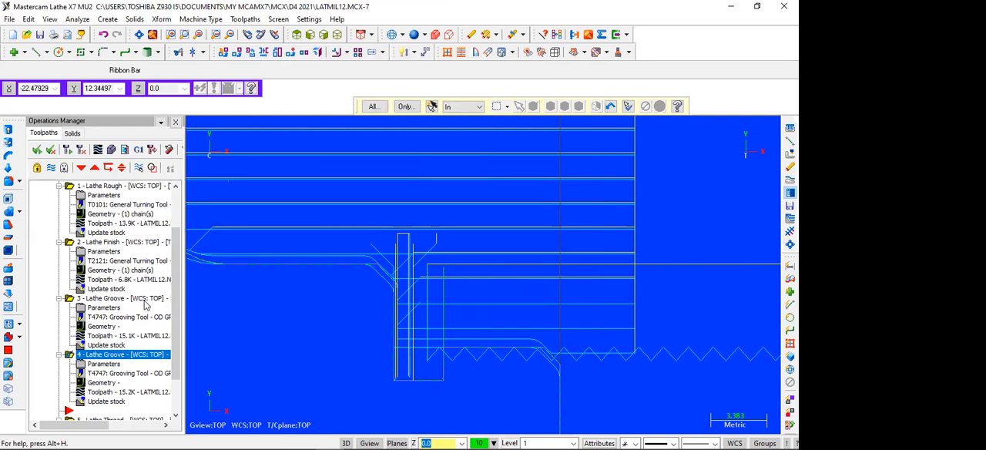
pyautogui.moveTo(177, 322); pyautogui.dragTo(179, 364)
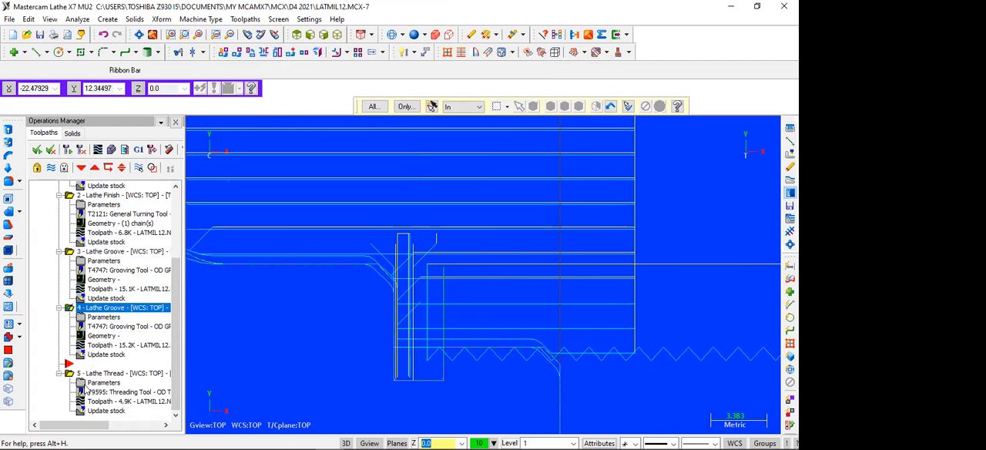
pyautogui.click(67, 363)
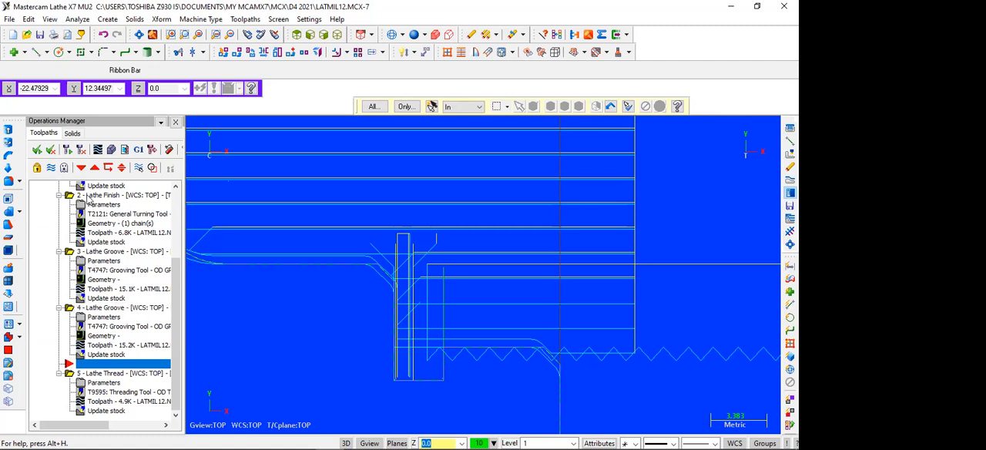
pyautogui.click(81, 169)
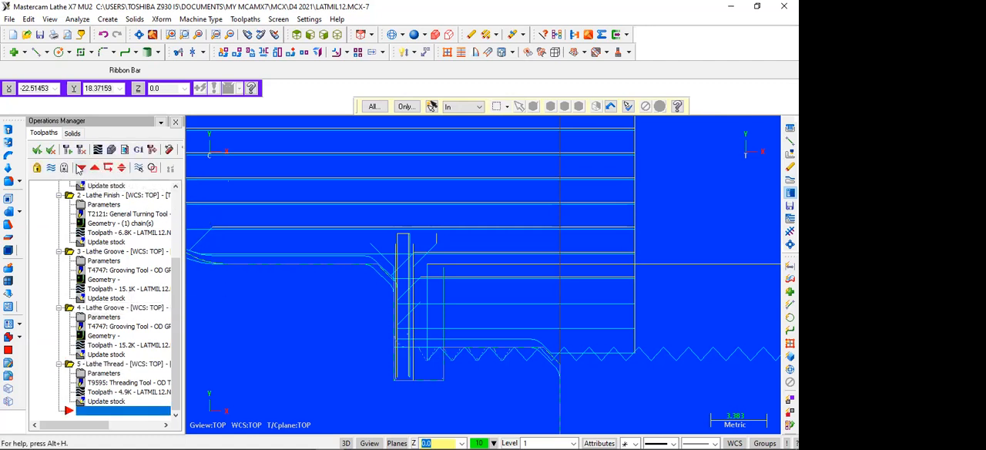
# Select all operations and regenerate them with the new thread relief groove included.
pyautogui.click(37, 152)
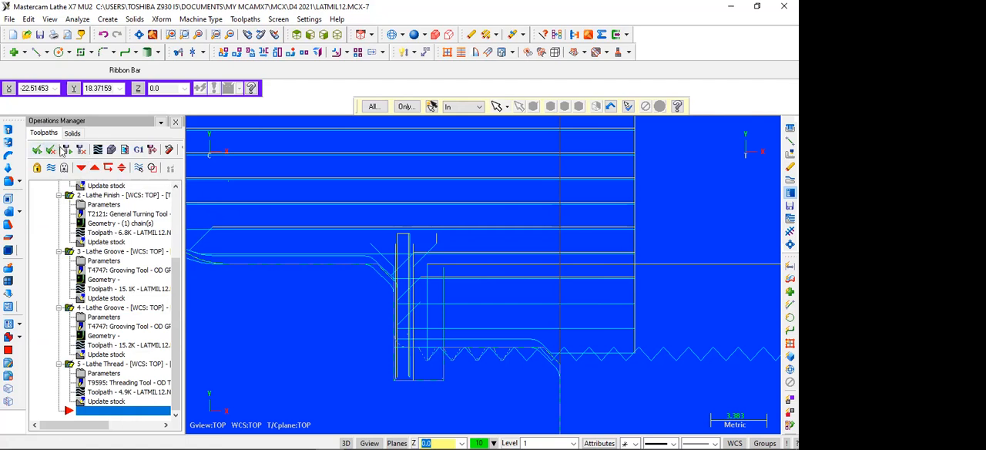
pyautogui.click(67, 149)
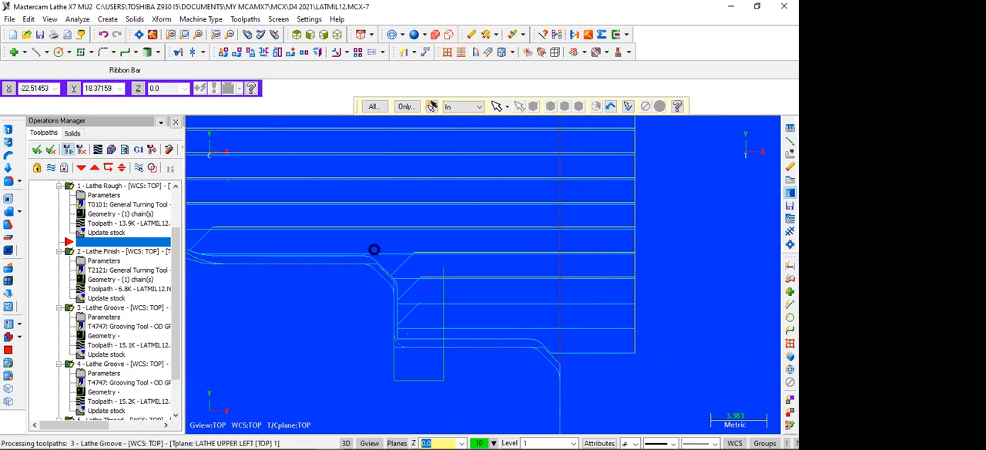
pyautogui.scroll(-2, 373, 249)
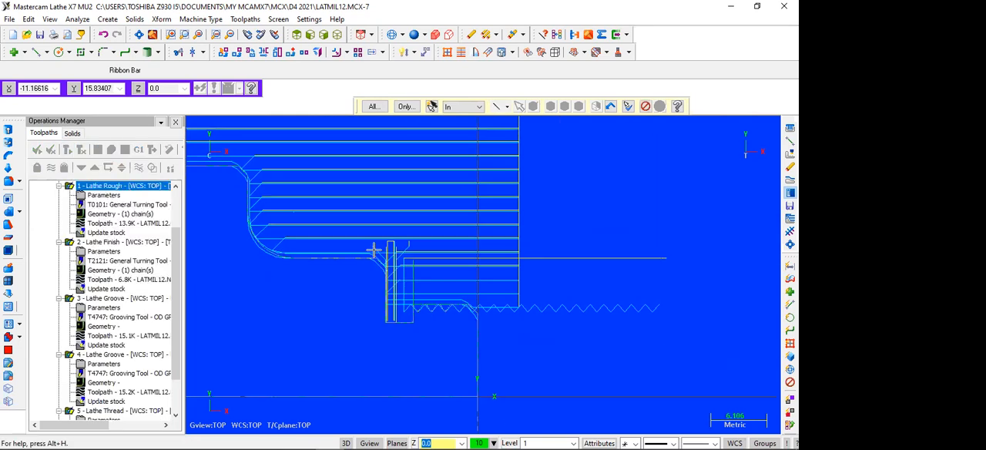
pyautogui.scroll(-1, 373, 249)
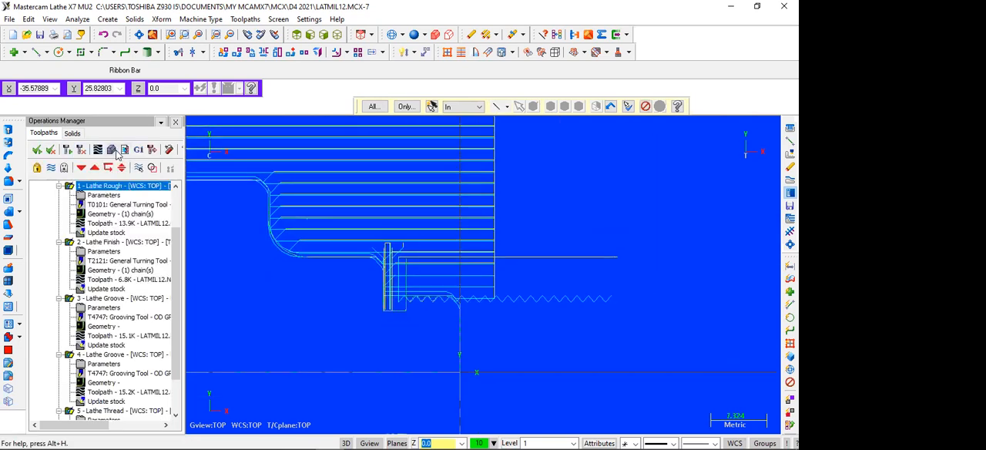
# Run the solid verification of all five operations with the whole workpiece in view and close the simulator.
pyautogui.click(117, 152)
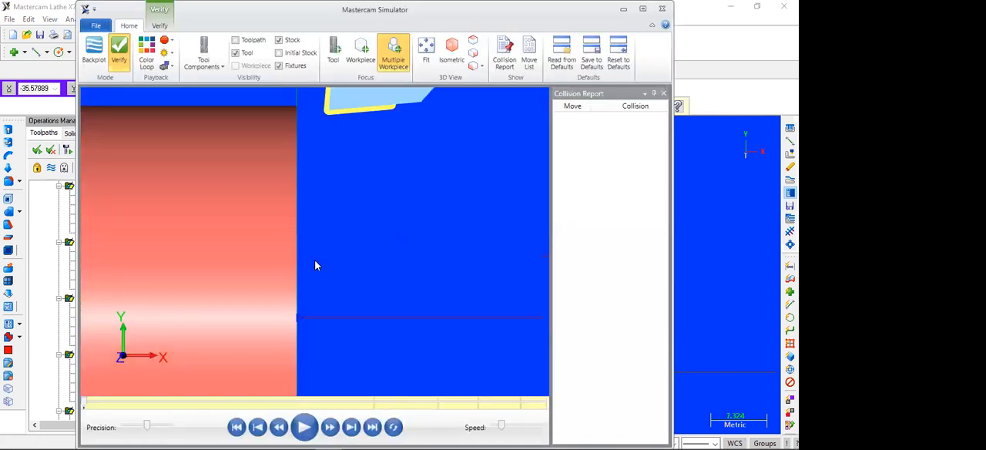
pyautogui.click(408, 64)
pyautogui.click(300, 423)
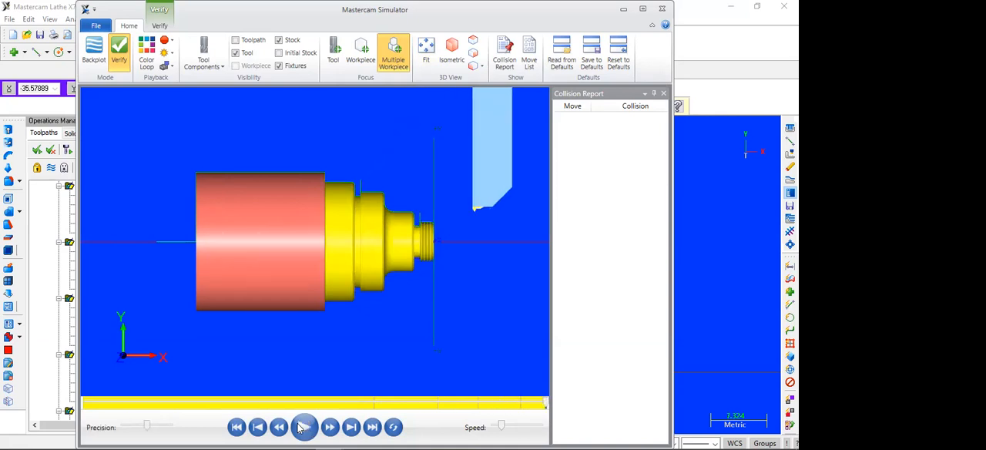
pyautogui.click(663, 10)
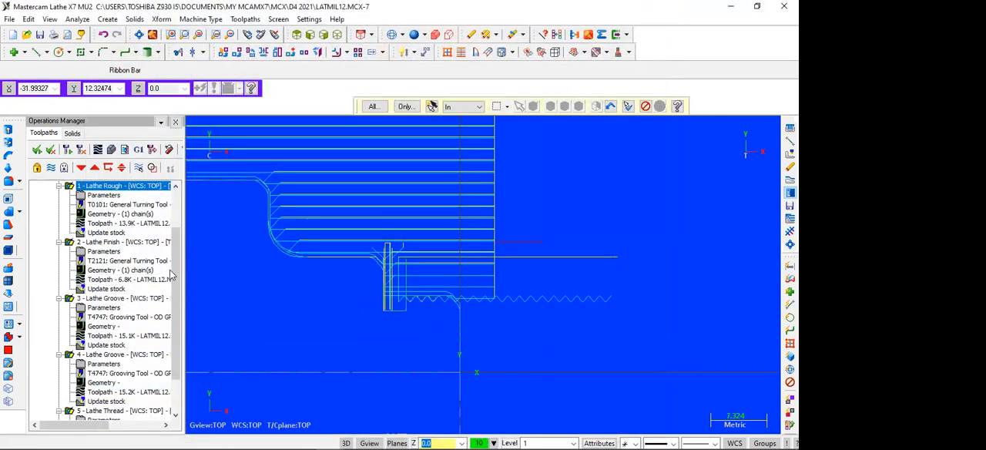
pyautogui.scroll(-2, 173, 278)
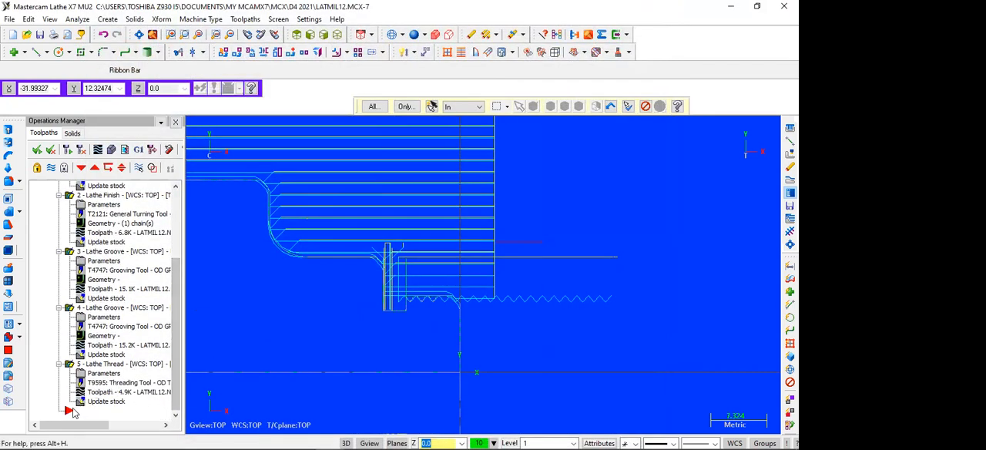
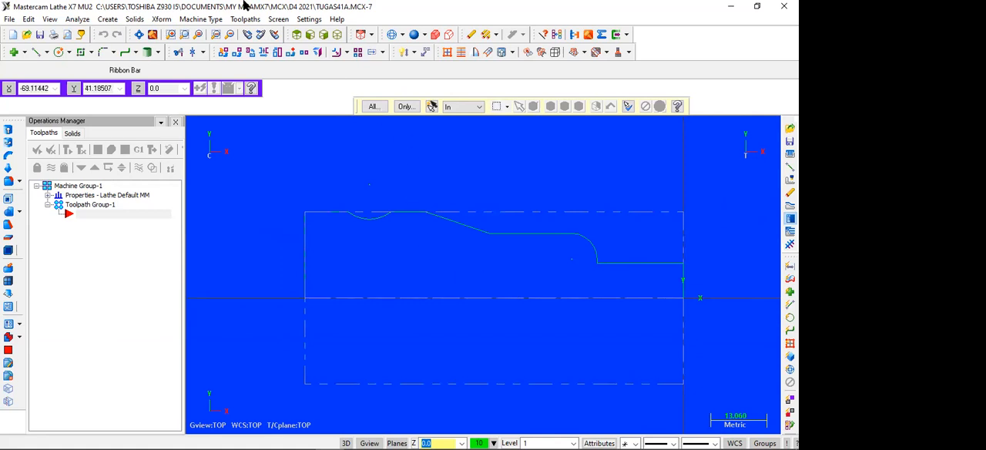
# Start a Lathe Rough toolpath and window-chain the upper part profile from the arc recess to the front face.
pyautogui.click(245, 18)
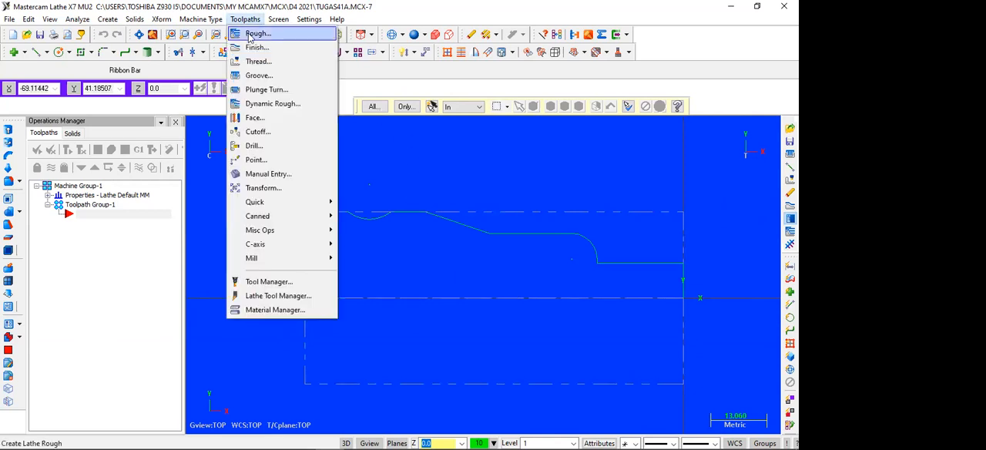
pyautogui.click(249, 35)
pyautogui.click(75, 166)
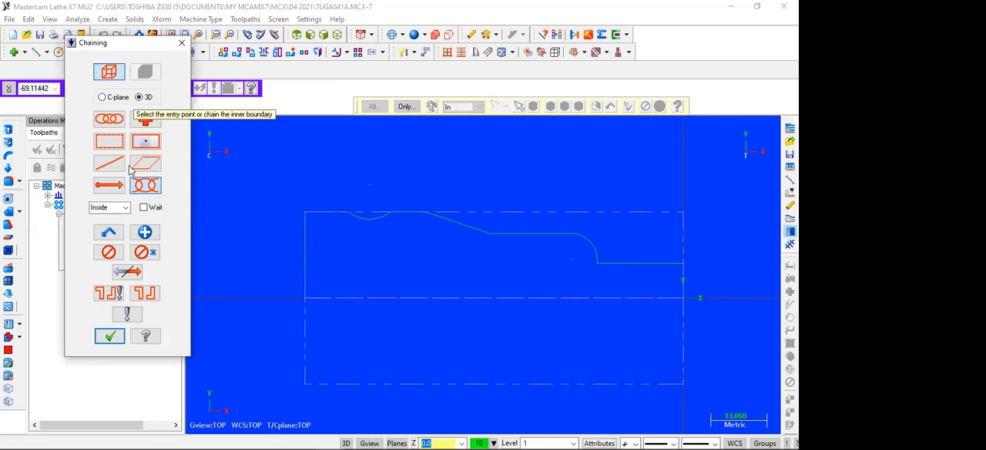
pyautogui.click(114, 147)
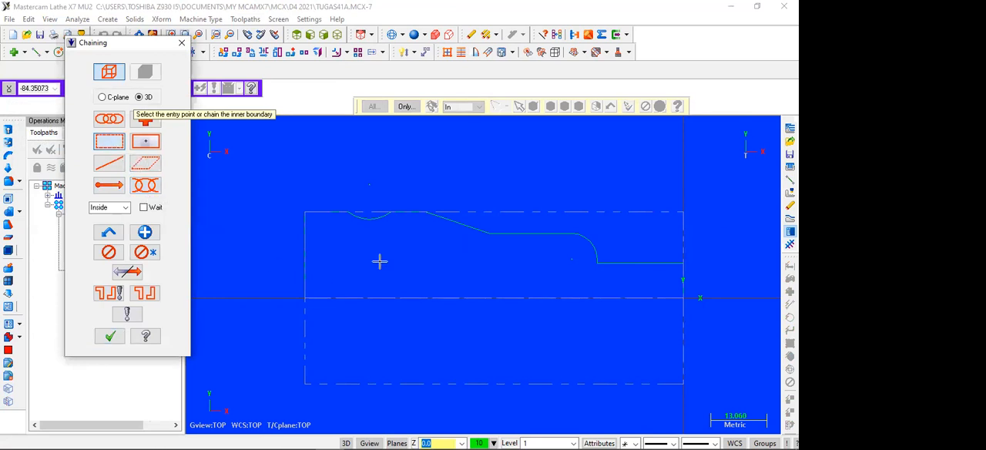
pyautogui.moveTo(342, 195); pyautogui.dragTo(696, 301)
pyautogui.click(644, 282)
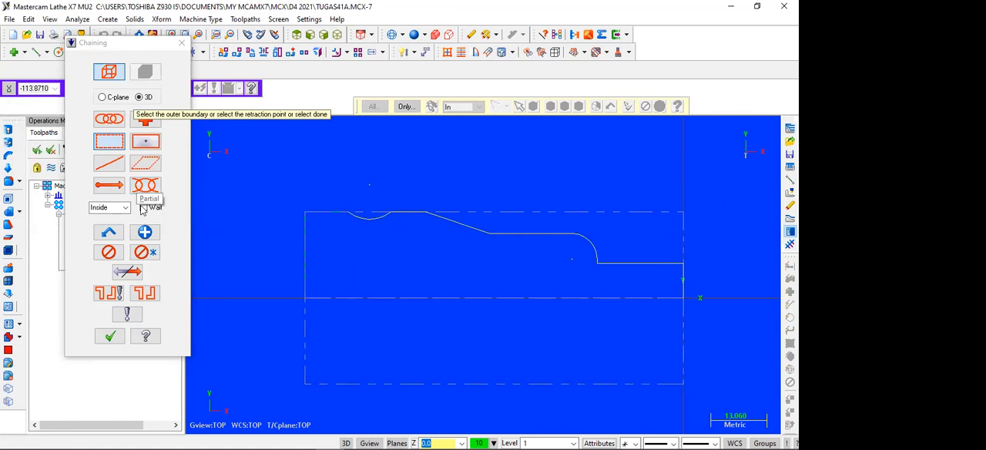
pyautogui.click(110, 336)
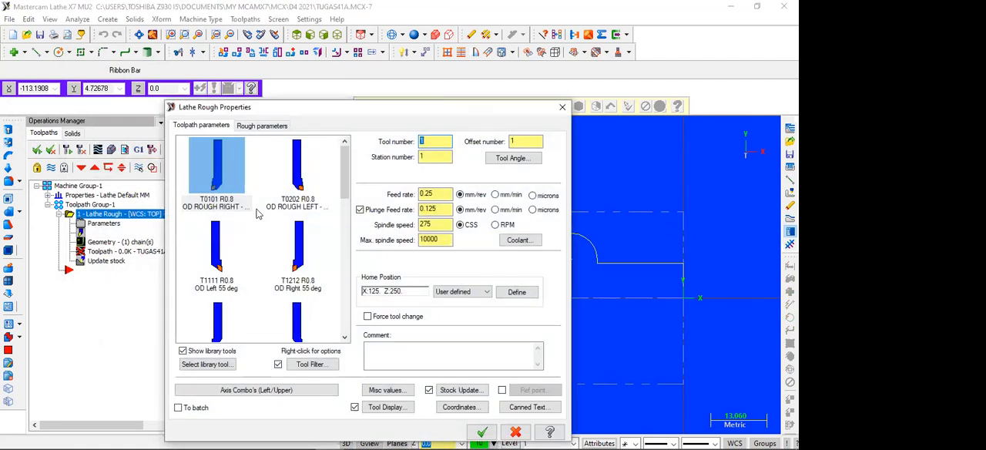
# Create the roughing operation with the T2121 R0.8 OD finish right 35° tool, 1.5 depth of cut and 0.5 stock to leave in X.
pyautogui.scroll(-2, 259, 213)
pyautogui.click(217, 217)
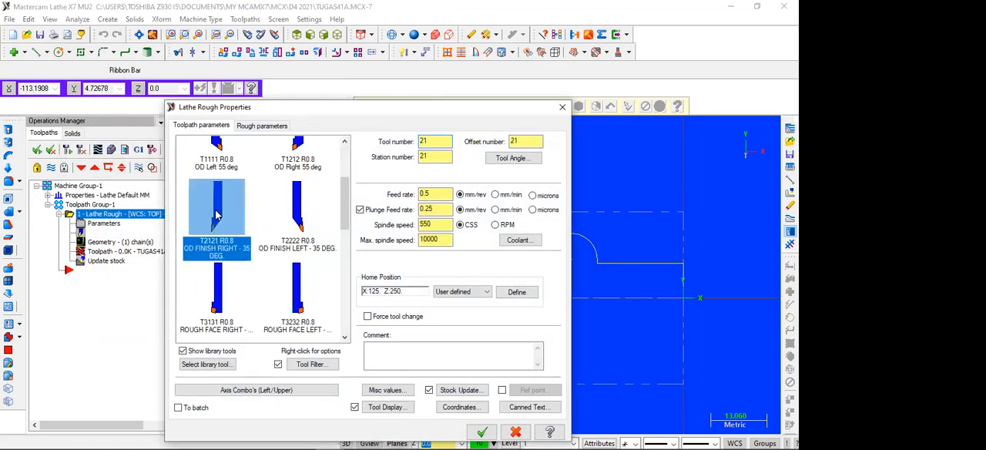
pyautogui.moveTo(217, 217)
pyautogui.click(276, 126)
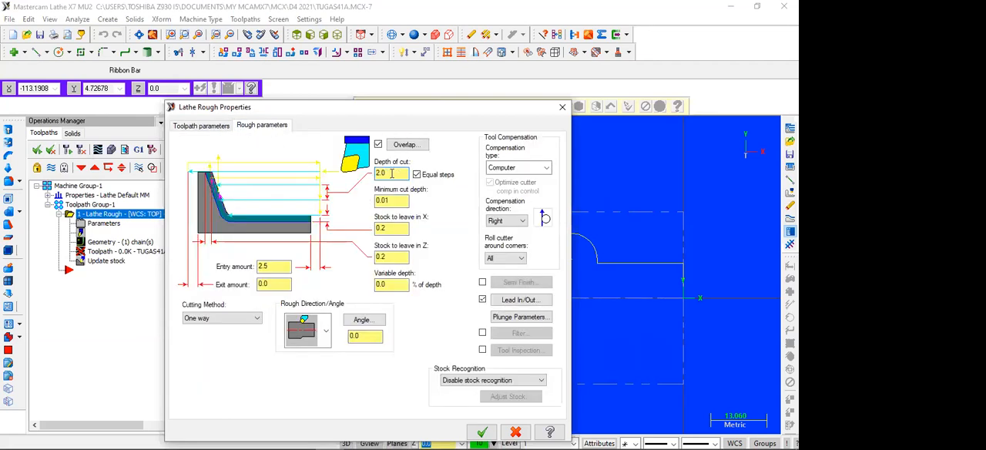
pyautogui.write('1.5')
pyautogui.click(483, 432)
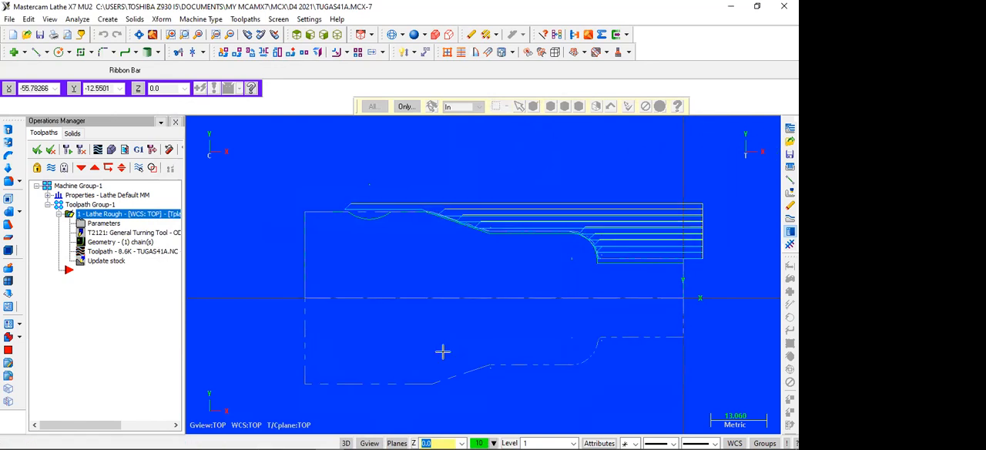
# Run the solid verification of the roughing operation to the end and close the simulator.
pyautogui.scroll(2, 452, 242)
pyautogui.scroll(2, 359, 195)
pyautogui.scroll(-3, 366, 198)
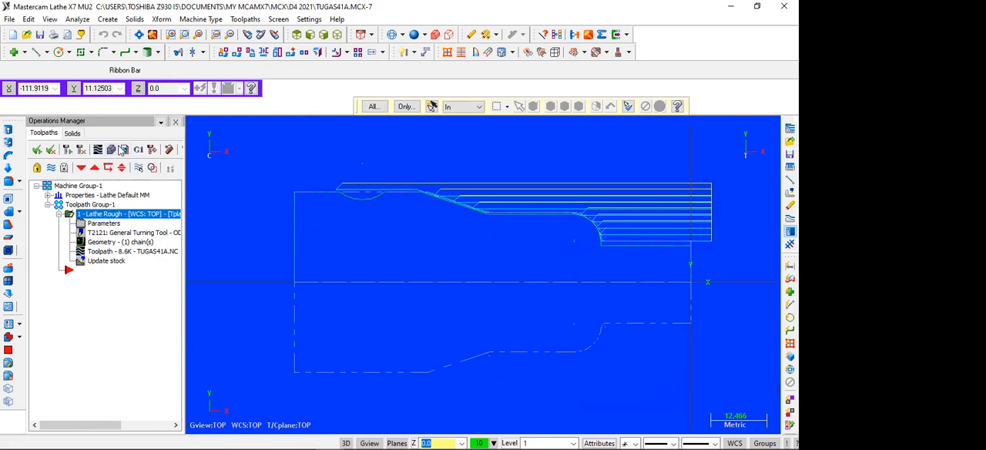
pyautogui.click(111, 151)
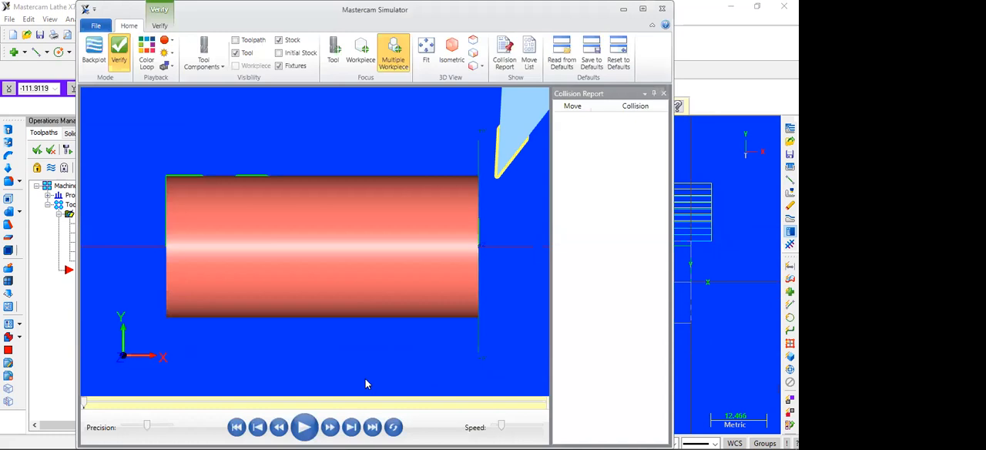
pyautogui.click(301, 428)
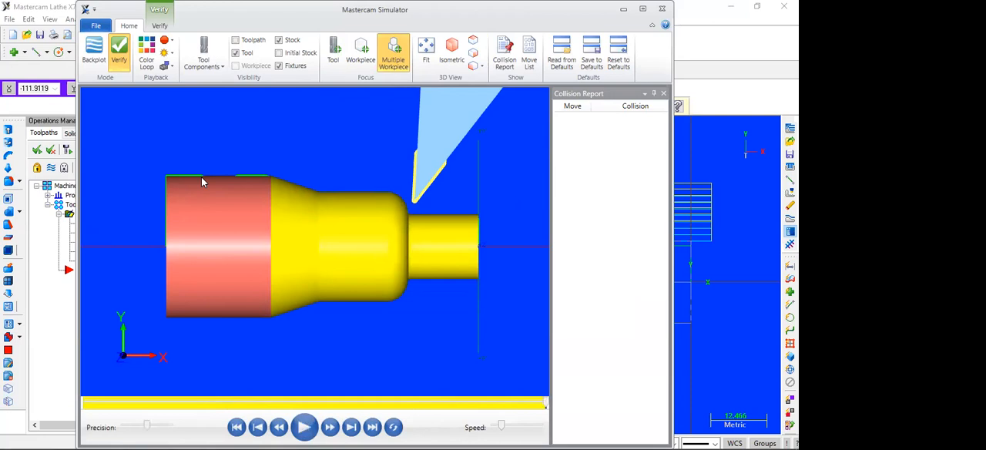
pyautogui.click(662, 9)
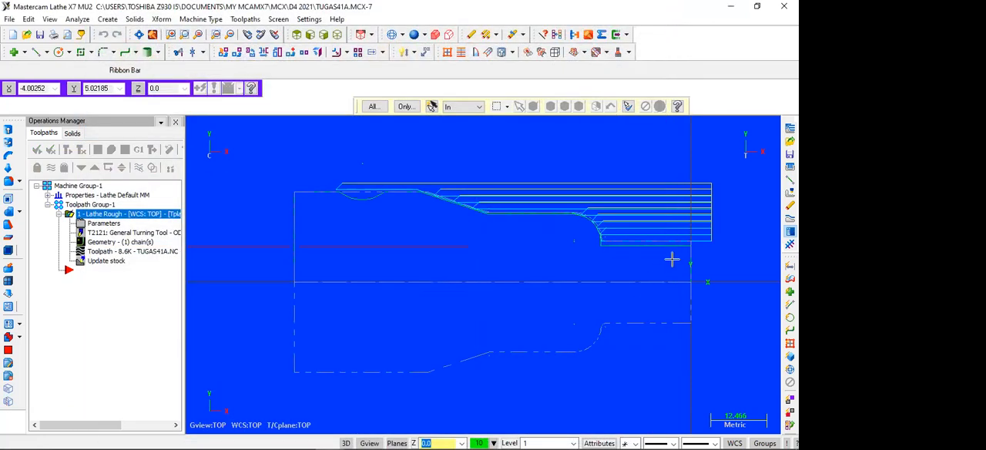
# Chamfer the corner between the front face and the smallest diameter with a 2.0 mm one-distance chamfer.
pyautogui.scroll(4, 672, 259)
pyautogui.scroll(-2, 352, 241)
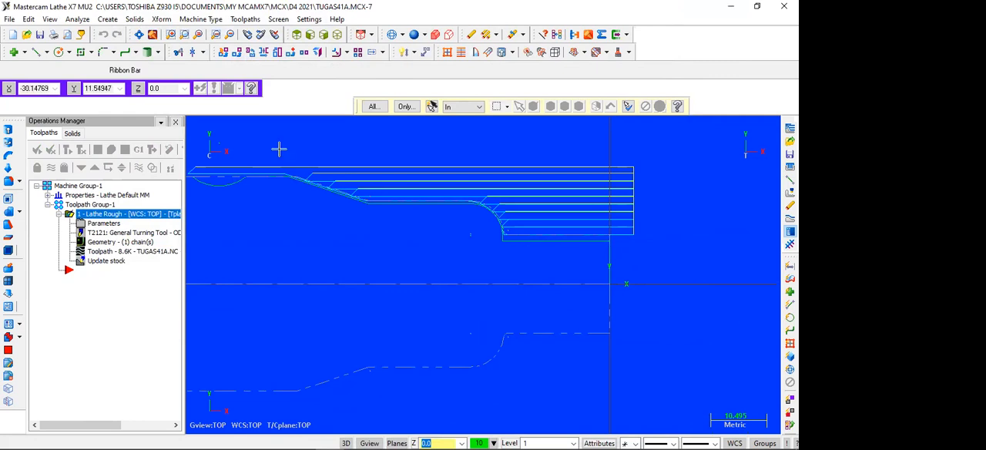
pyautogui.scroll(3, 522, 245)
pyautogui.scroll(3, 523, 245)
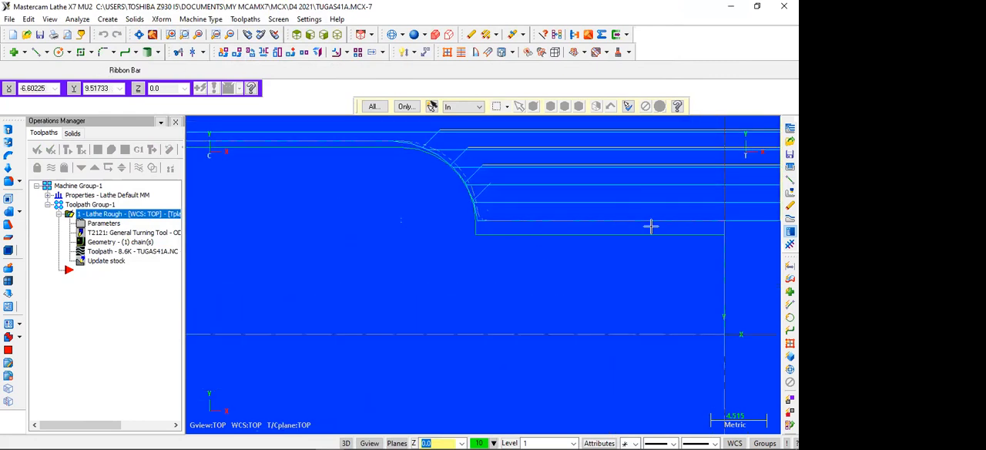
pyautogui.scroll(-3, 331, 245)
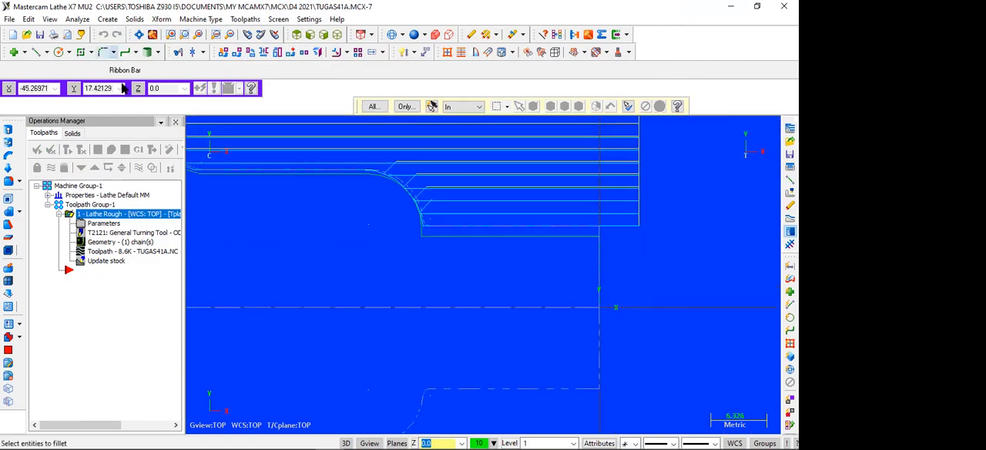
pyautogui.click(113, 51)
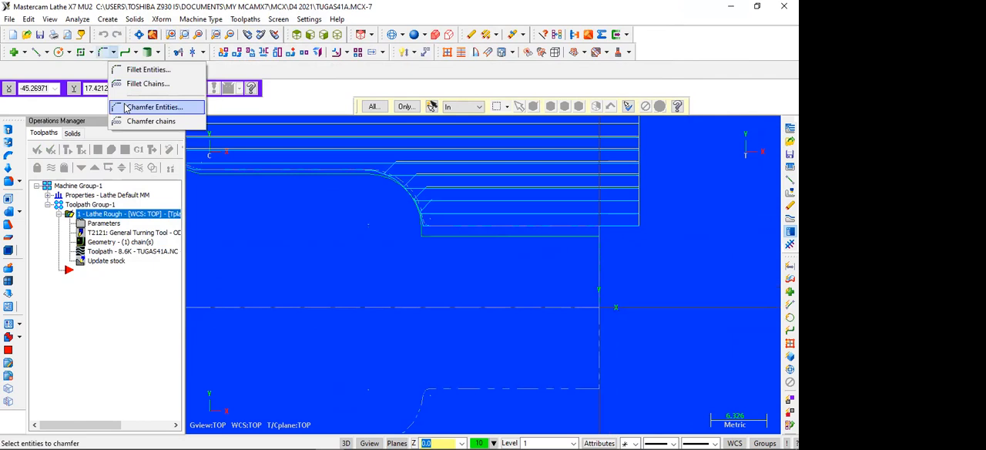
pyautogui.click(127, 107)
pyautogui.click(94, 69)
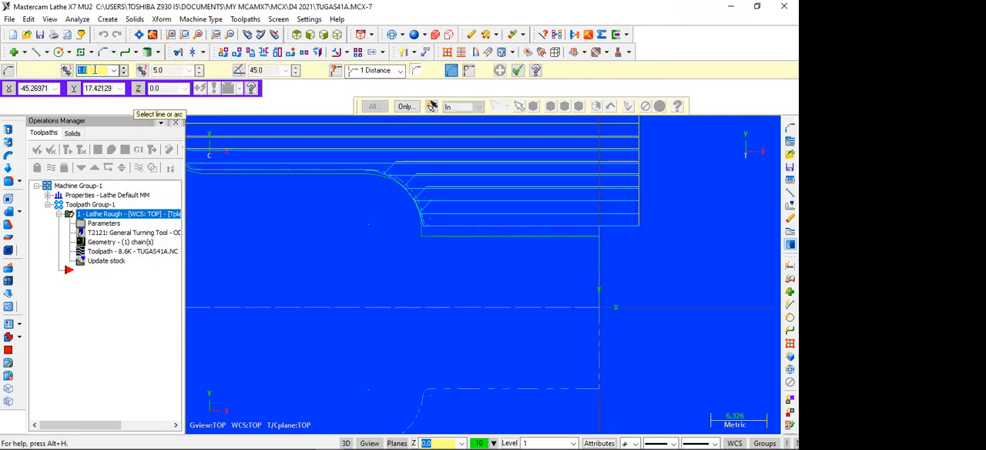
pyautogui.write('2')
pyautogui.click(599, 254)
pyautogui.click(565, 236)
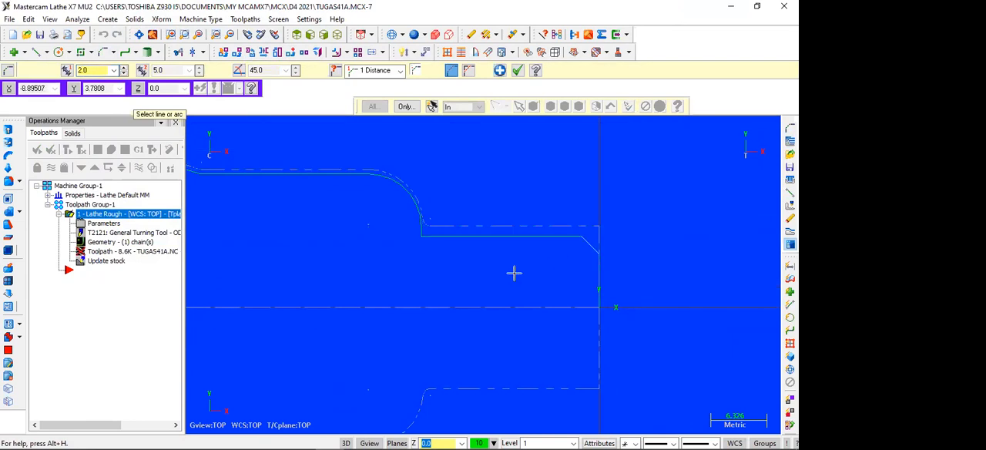
# Regenerate the roughing toolpath with the new front chamfer included and examine the cuts along the whole part.
pyautogui.scroll(-3, 418, 282)
pyautogui.scroll(-1, 416, 283)
pyautogui.scroll(1, 412, 283)
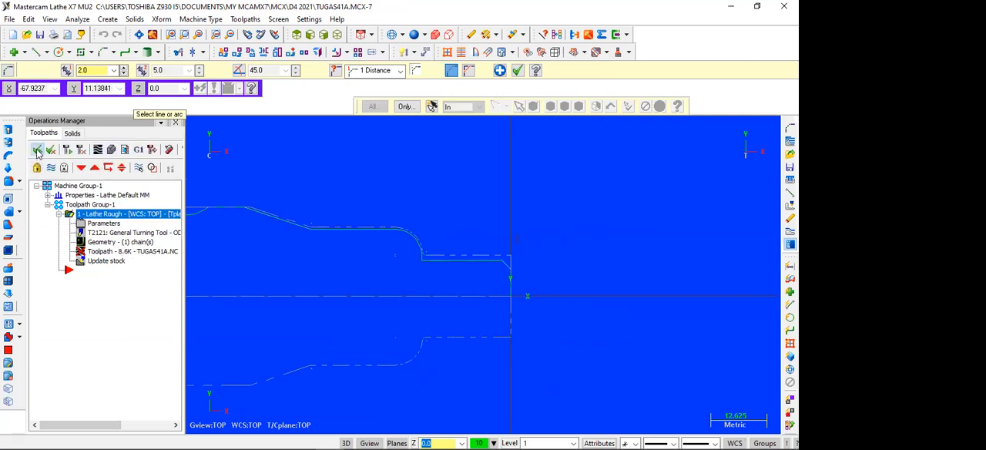
pyautogui.click(68, 149)
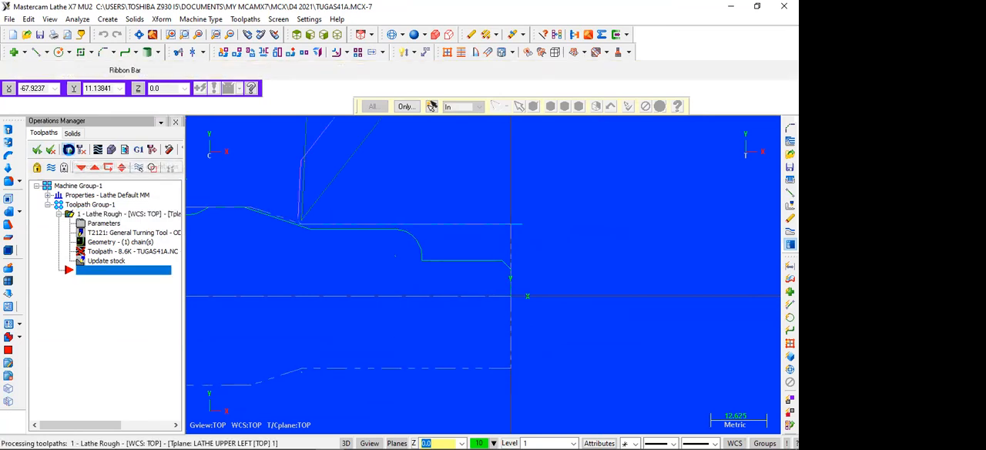
pyautogui.scroll(5, 472, 299)
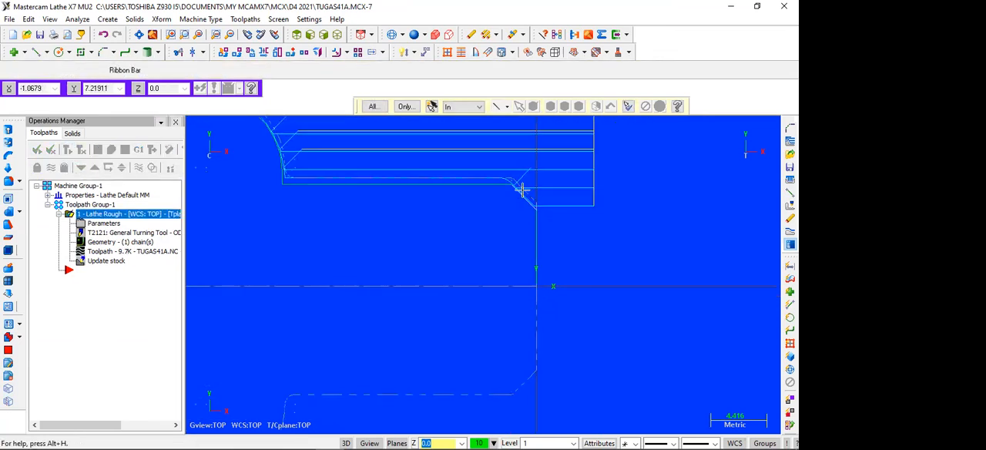
pyautogui.scroll(-3, 357, 252)
pyautogui.scroll(-2, 358, 252)
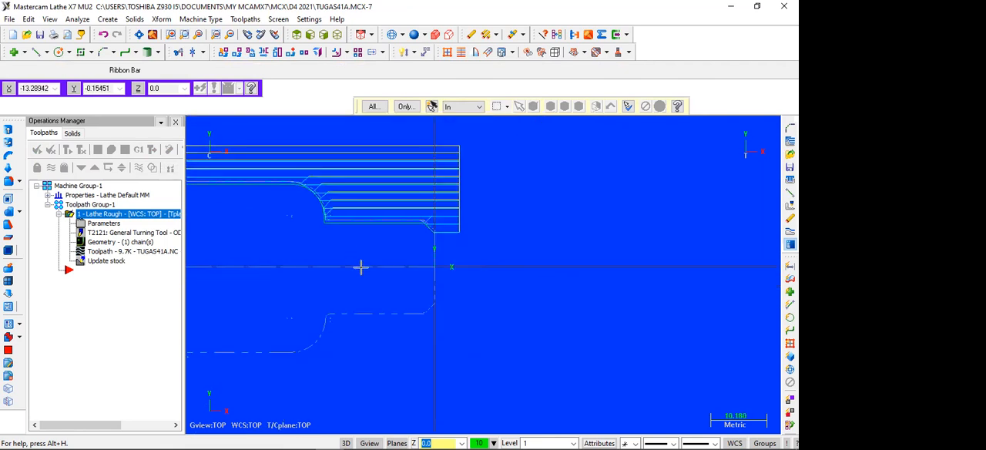
pyautogui.press('Left')
pyautogui.press('Left')
pyautogui.press('Left')
pyautogui.press('Left')
pyautogui.press('Left')
pyautogui.press('Left')
pyautogui.press('Left')
pyautogui.press('Left')
pyautogui.press('Left')
pyautogui.press('Left')
pyautogui.press('Left')
pyautogui.press('Left')
pyautogui.press('Left')
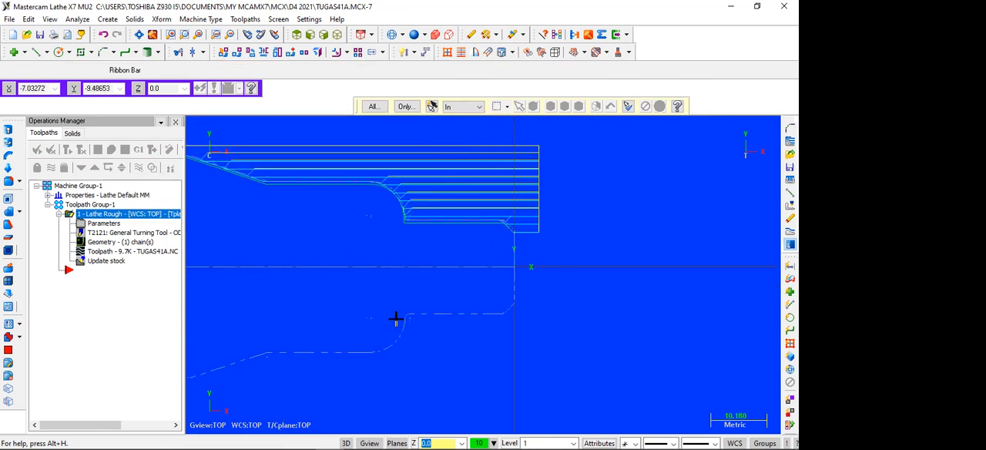
pyautogui.press('Left')
pyautogui.press('Left')
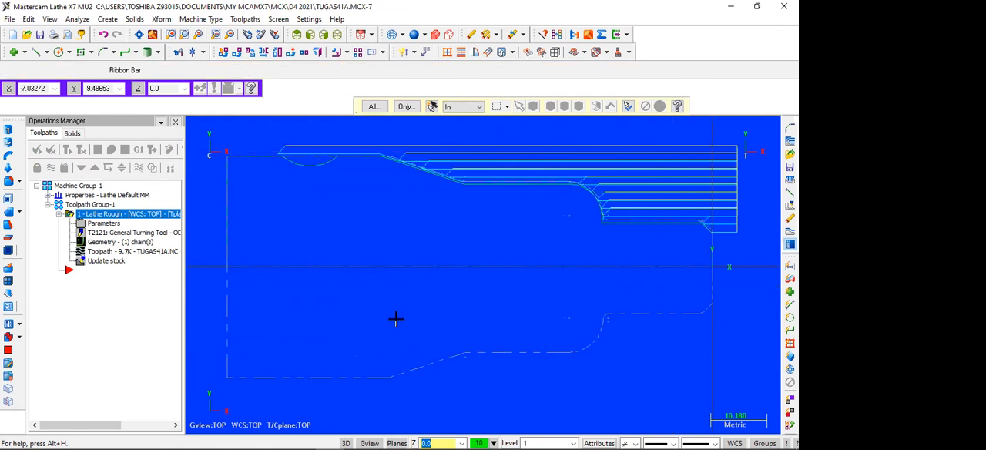
# Set the roughing operation's plunge cutting to the third illustrated option and accept the changed rough parameters.
pyautogui.click(98, 225)
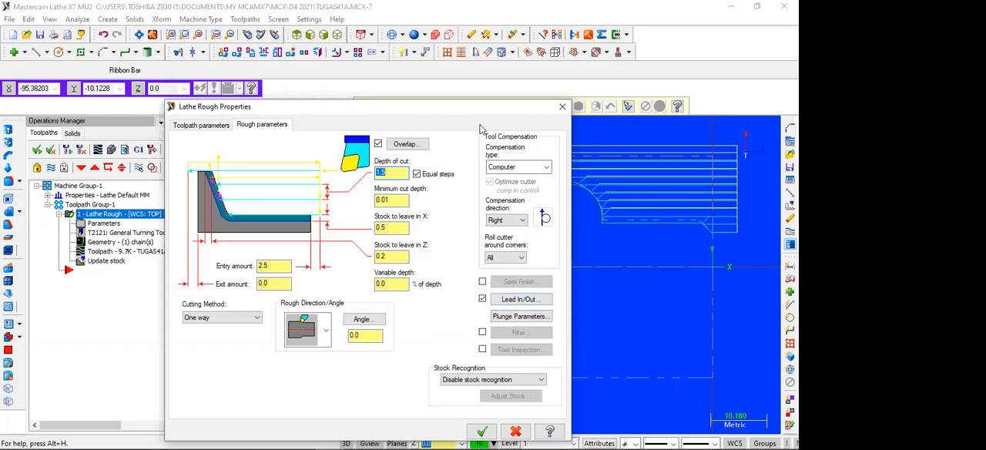
pyautogui.moveTo(463, 106); pyautogui.dragTo(469, 55)
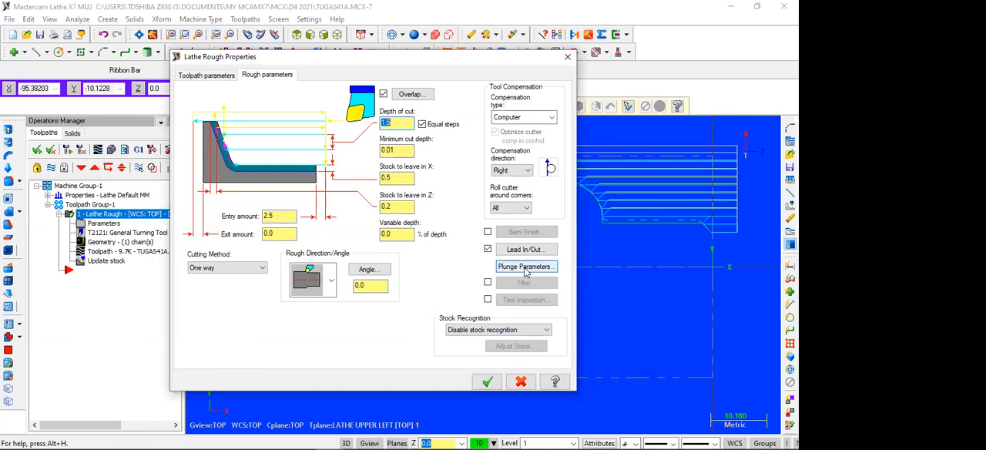
pyautogui.click(525, 266)
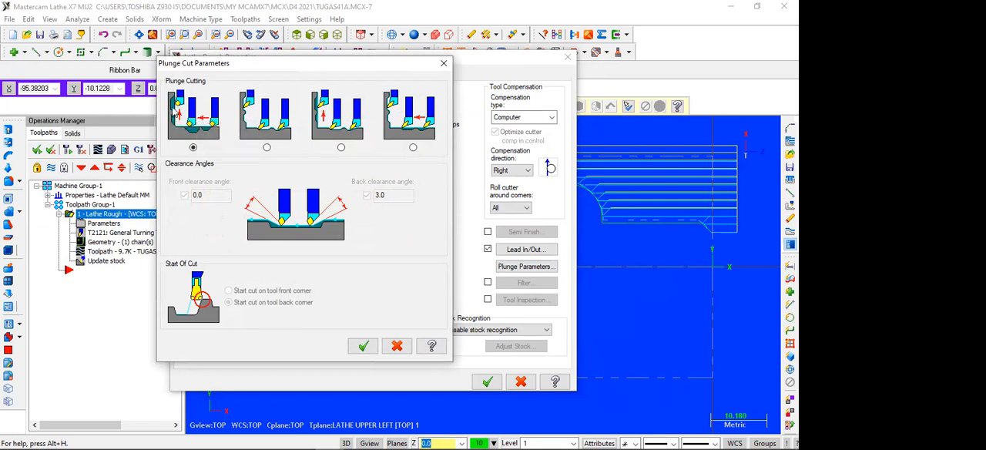
pyautogui.click(266, 147)
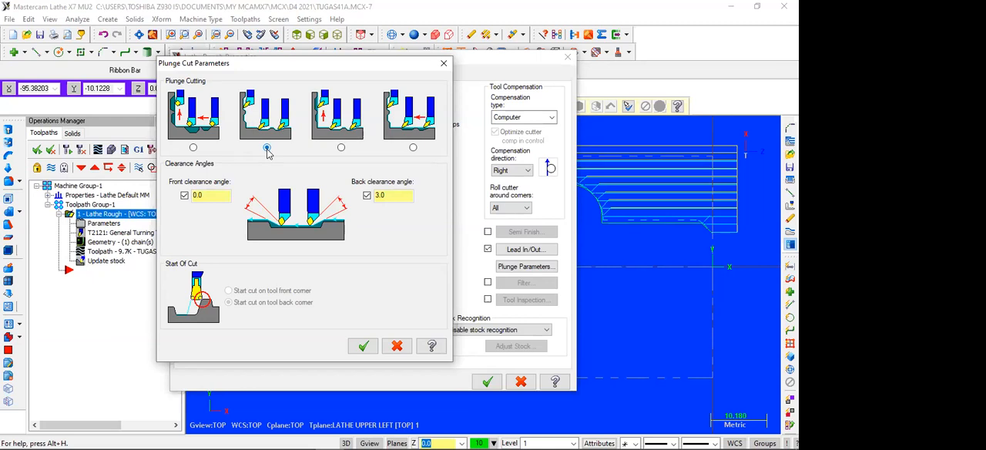
pyautogui.click(342, 148)
pyautogui.click(363, 346)
pyautogui.click(487, 381)
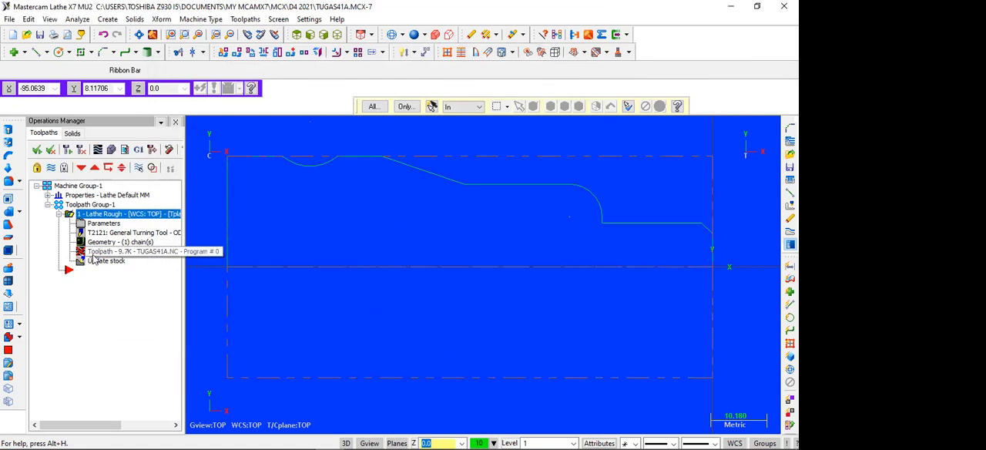
# Regenerate the roughing toolpath with plunging, continue writing it despite the tool collision, and inspect the cuts in the arc recess.
pyautogui.click(37, 151)
pyautogui.click(65, 150)
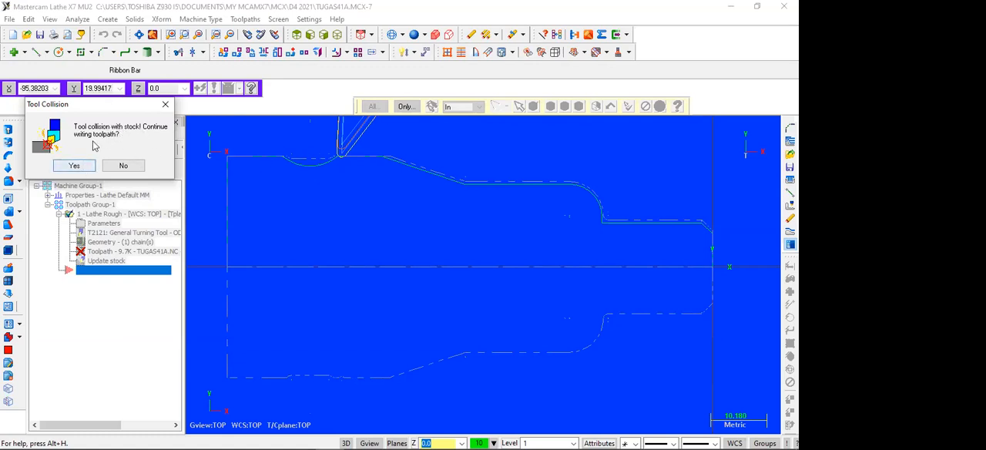
pyautogui.click(75, 166)
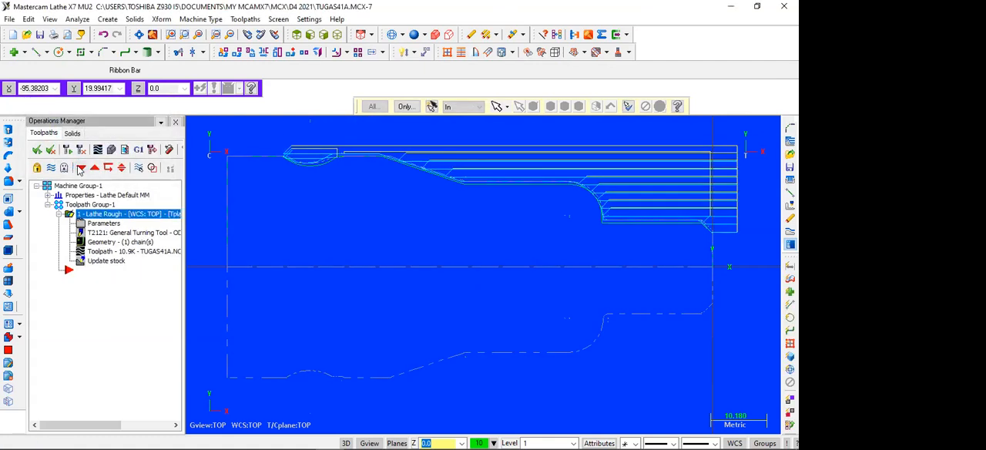
pyautogui.scroll(3, 365, 167)
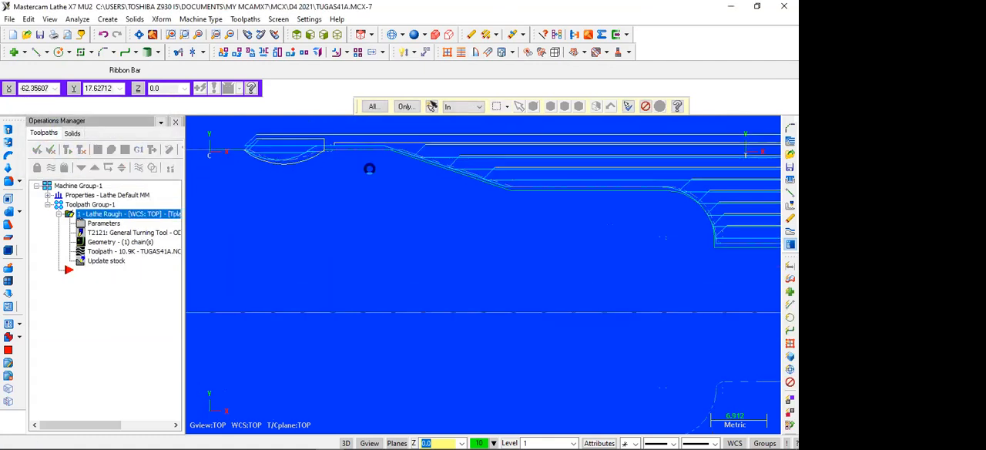
pyautogui.scroll(-1, 370, 168)
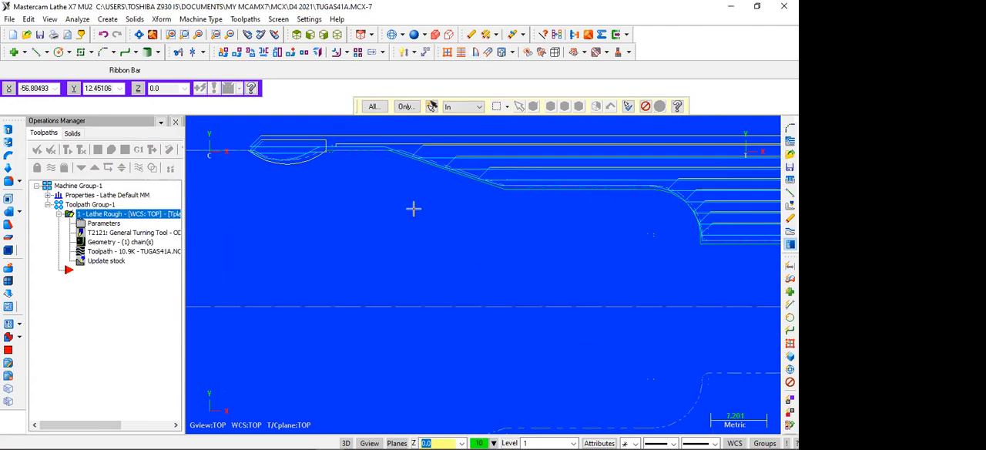
pyautogui.scroll(1, 413, 209)
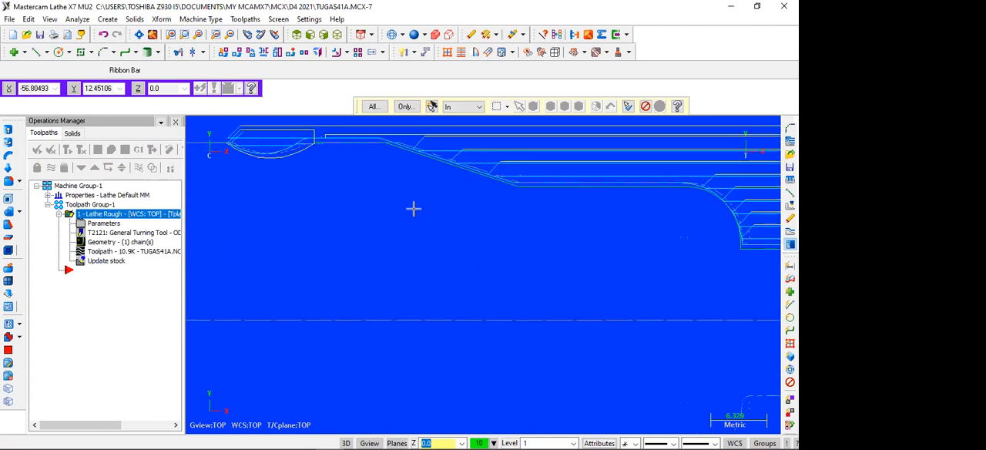
# Turn off the roughing plunge back clearance angle, start cuts on the tool back corner, and regenerate the toolpath despite the tool collision.
pyautogui.press('Up')
pyautogui.press('Up')
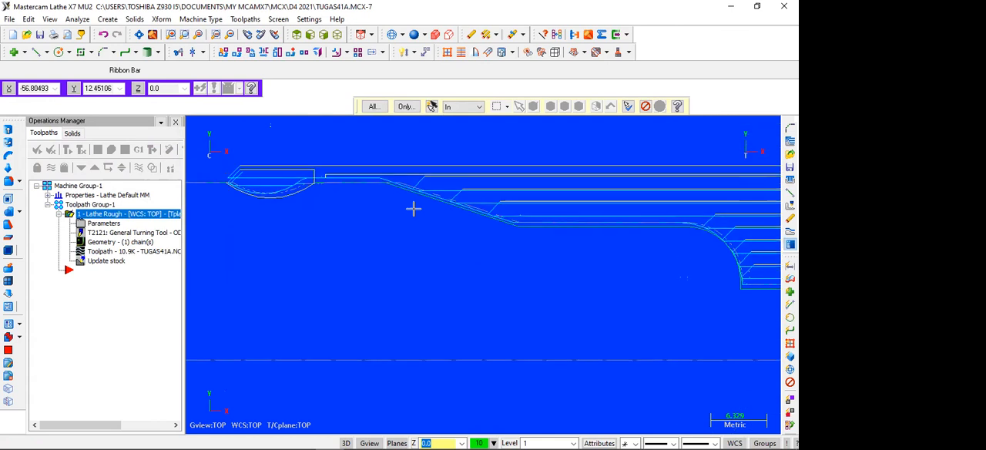
pyautogui.click(114, 223)
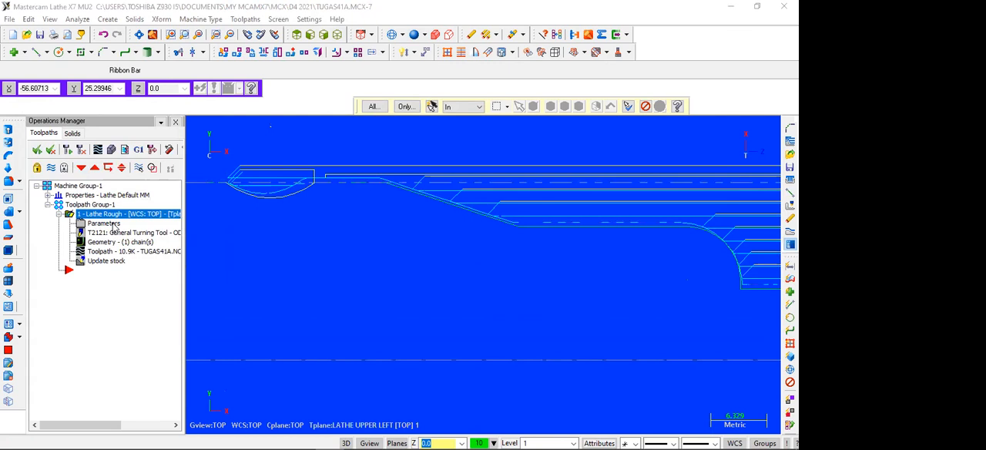
pyautogui.click(526, 266)
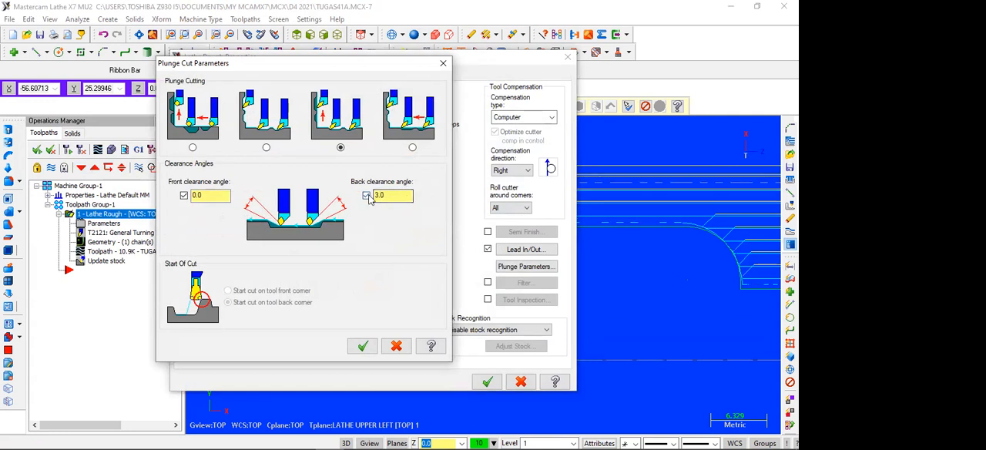
pyautogui.click(201, 195)
pyautogui.click(366, 195)
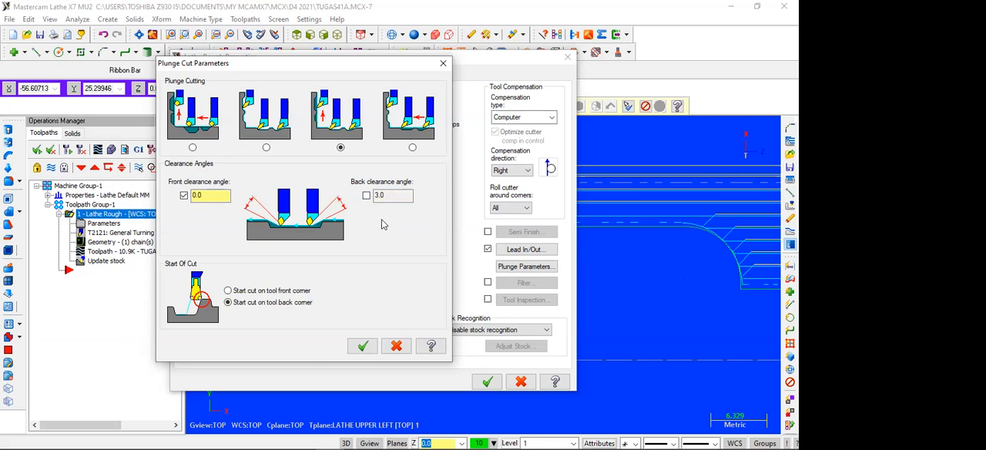
pyautogui.click(247, 293)
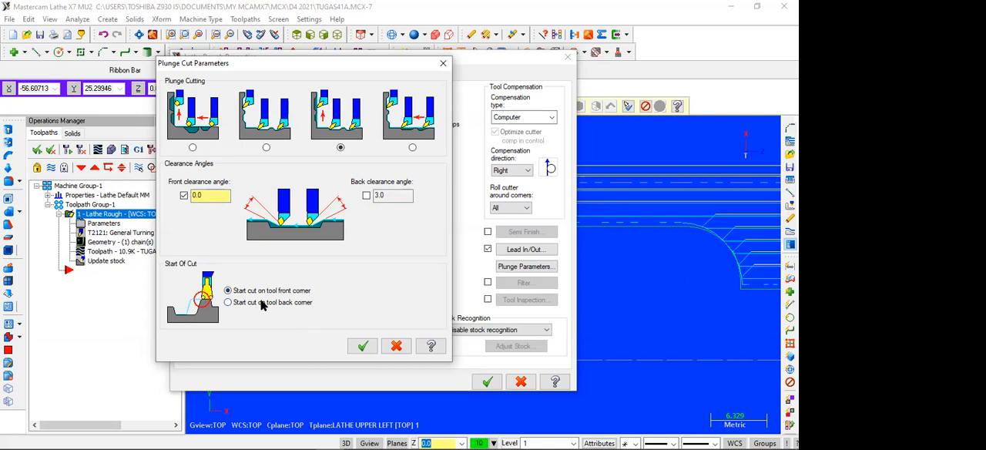
pyautogui.click(262, 304)
pyautogui.click(362, 346)
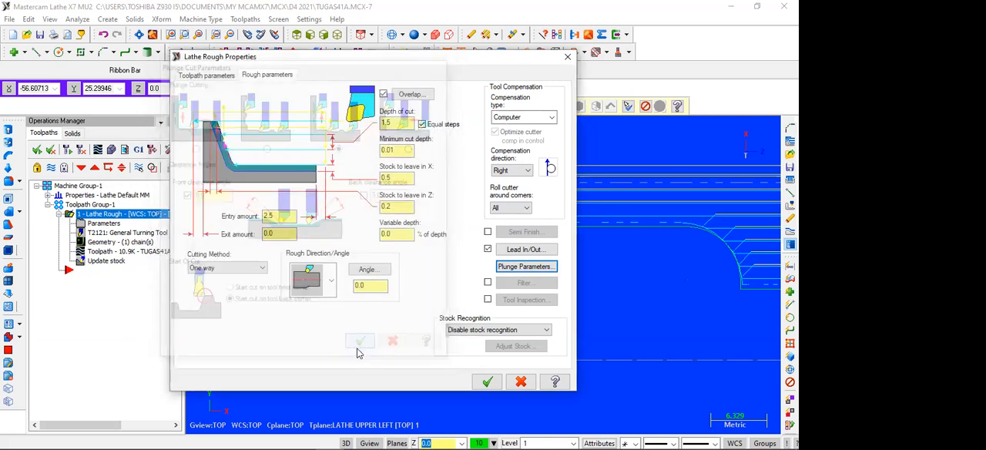
pyautogui.click(487, 382)
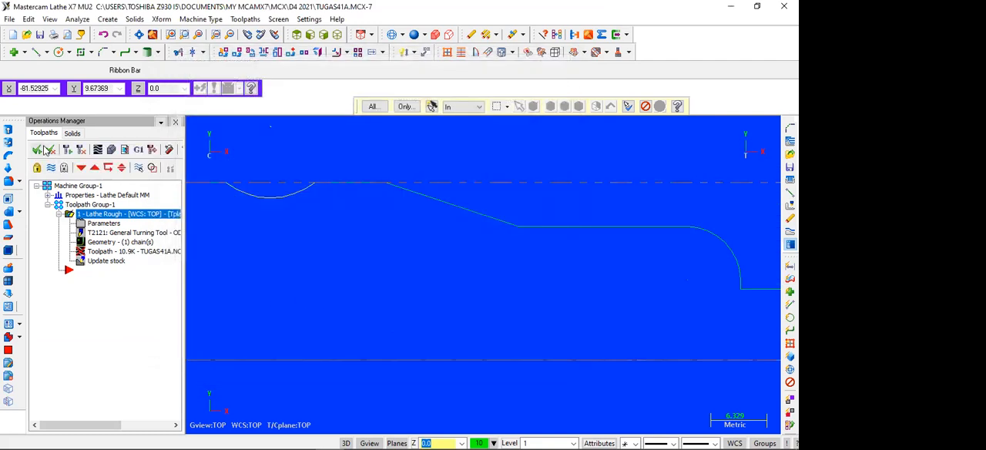
pyautogui.click(68, 150)
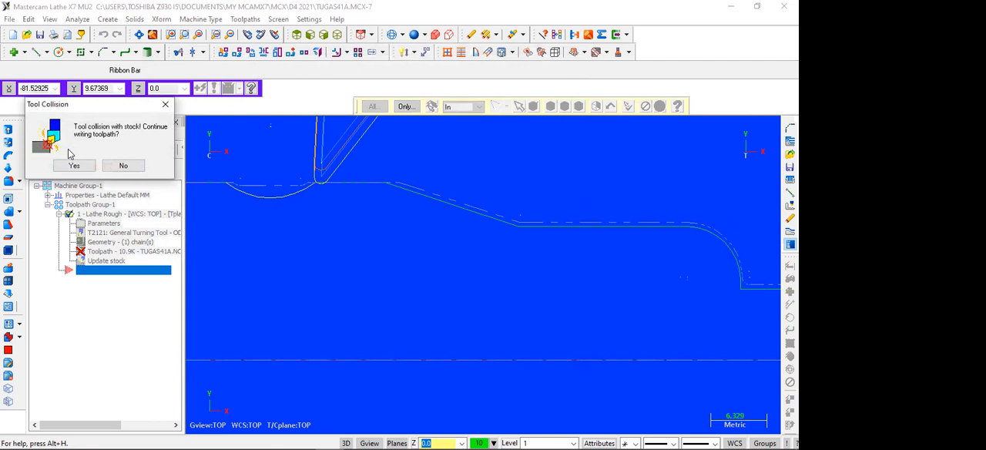
pyautogui.click(73, 165)
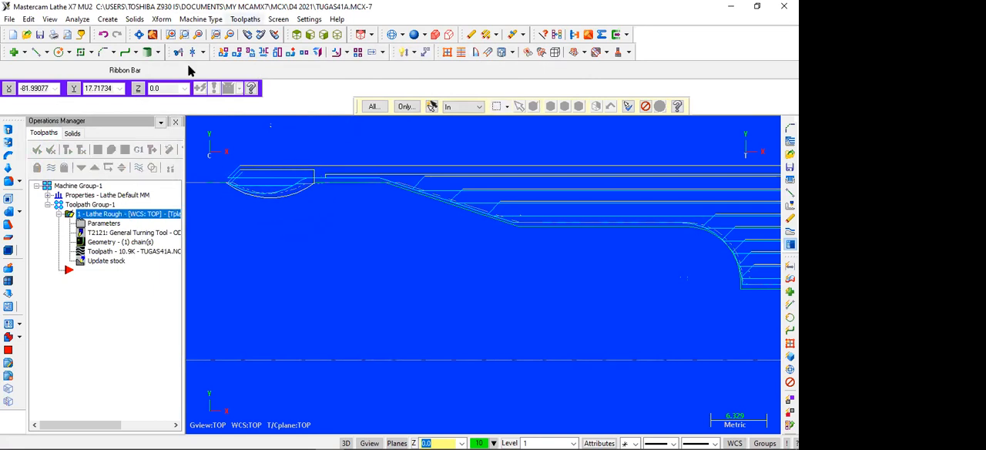
# Create a lathe finish toolpath on the previously chained contour with tool T2121 and plunge cutting set to the third illustrated option.
pyautogui.click(245, 18)
pyautogui.click(250, 47)
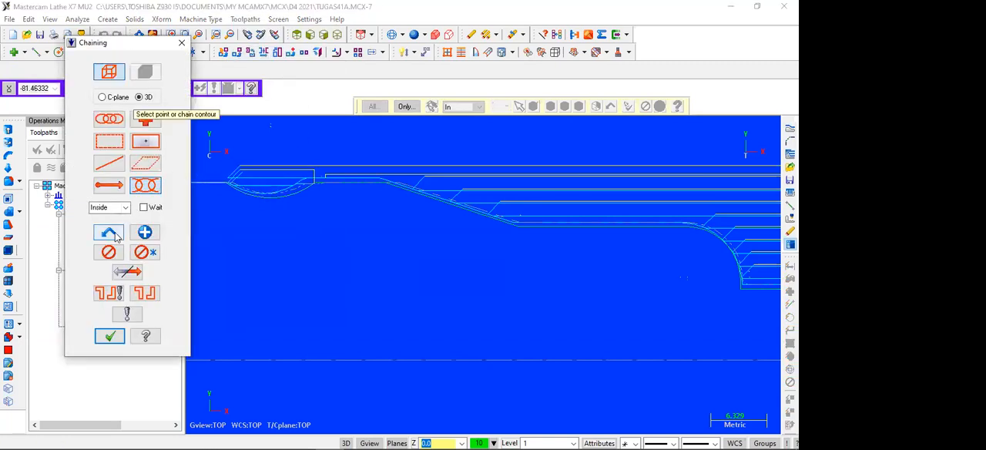
pyautogui.click(114, 233)
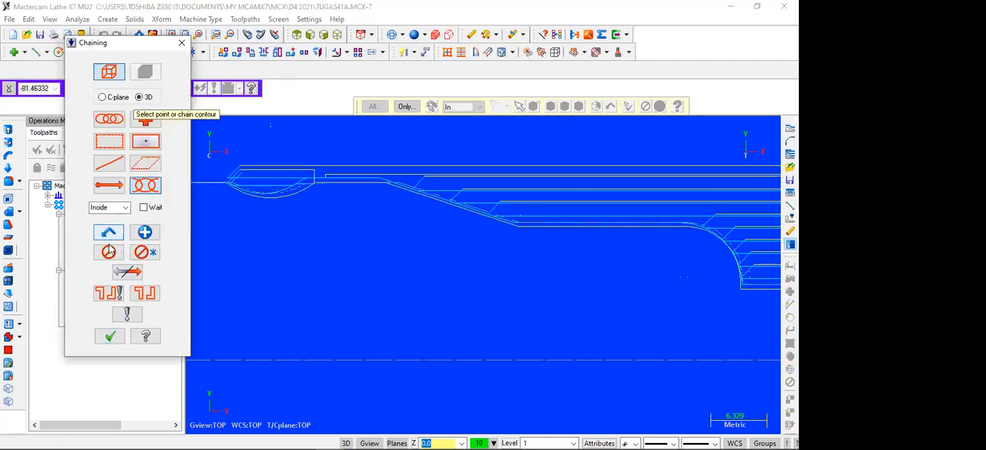
pyautogui.click(110, 336)
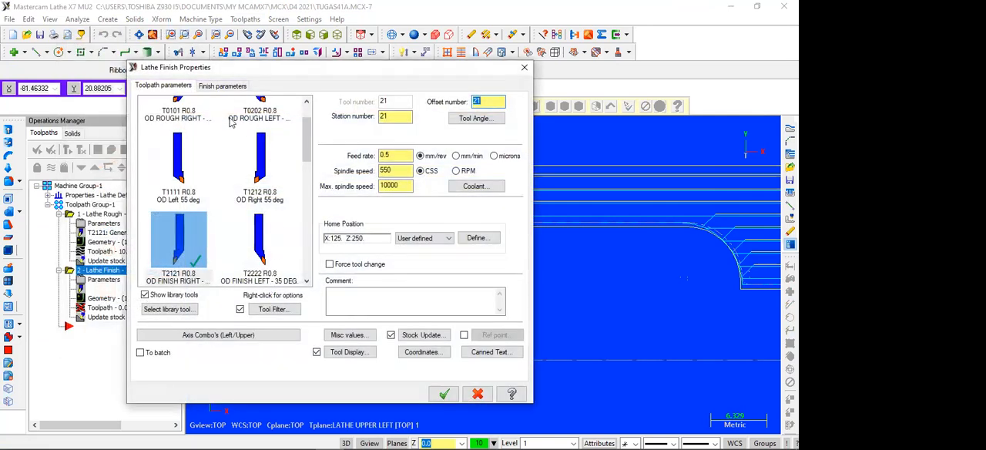
pyautogui.click(212, 87)
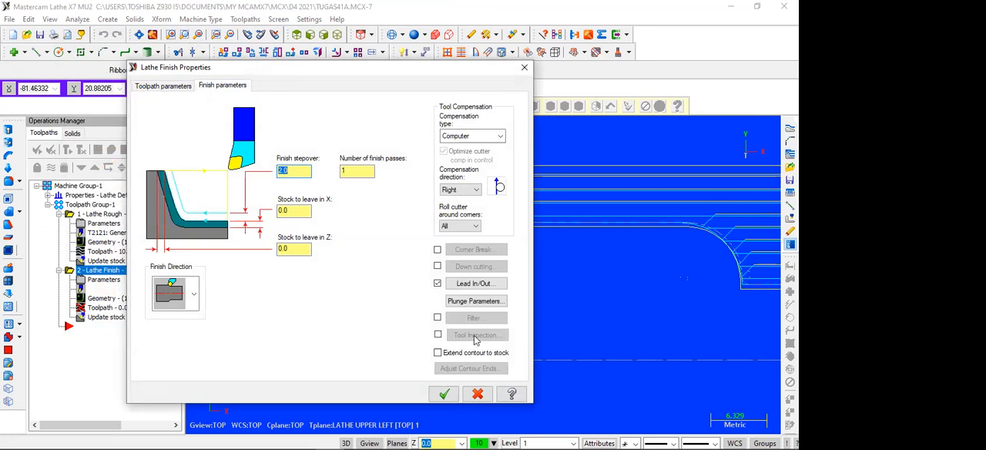
pyautogui.click(473, 306)
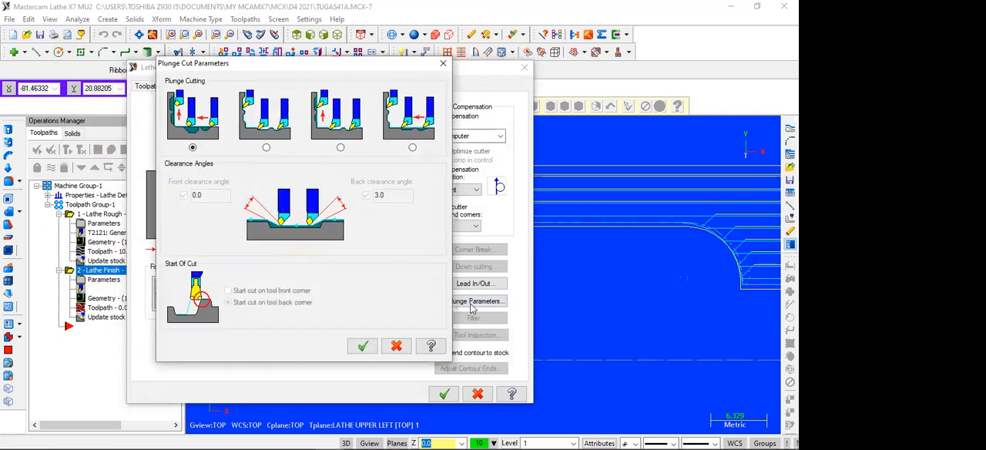
pyautogui.click(341, 148)
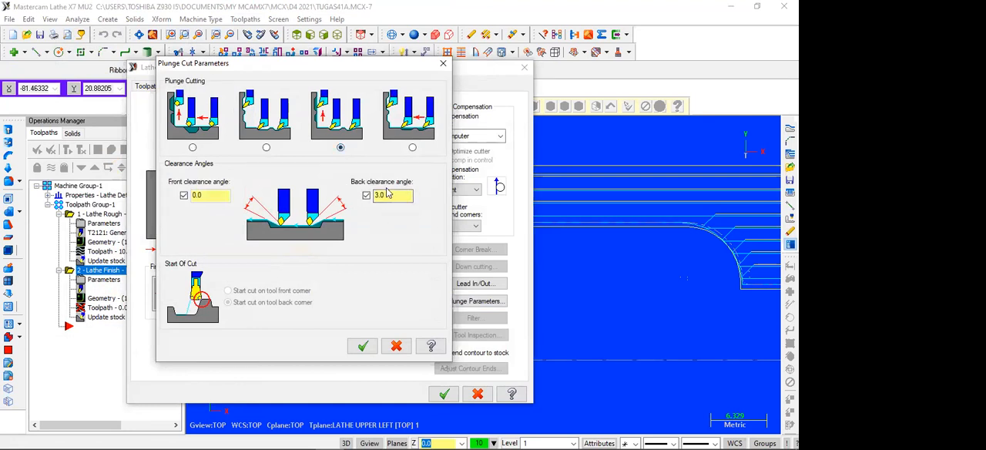
pyautogui.click(364, 347)
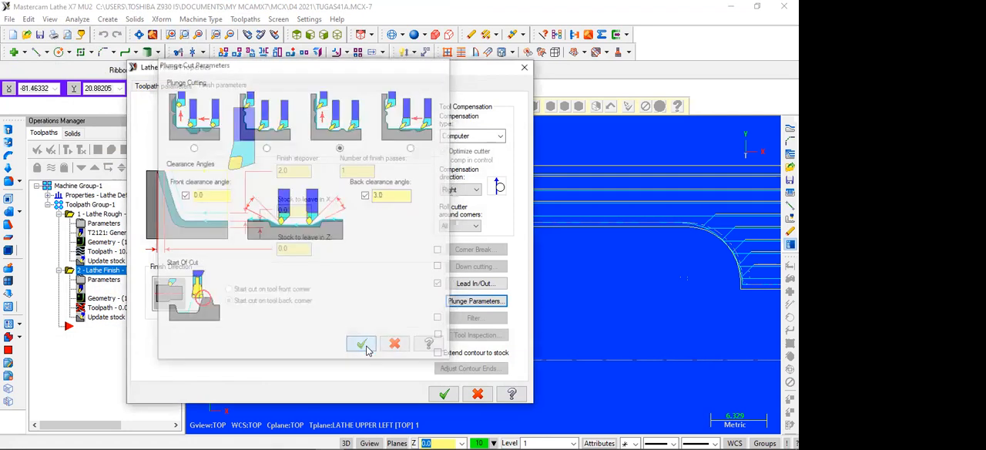
pyautogui.click(444, 394)
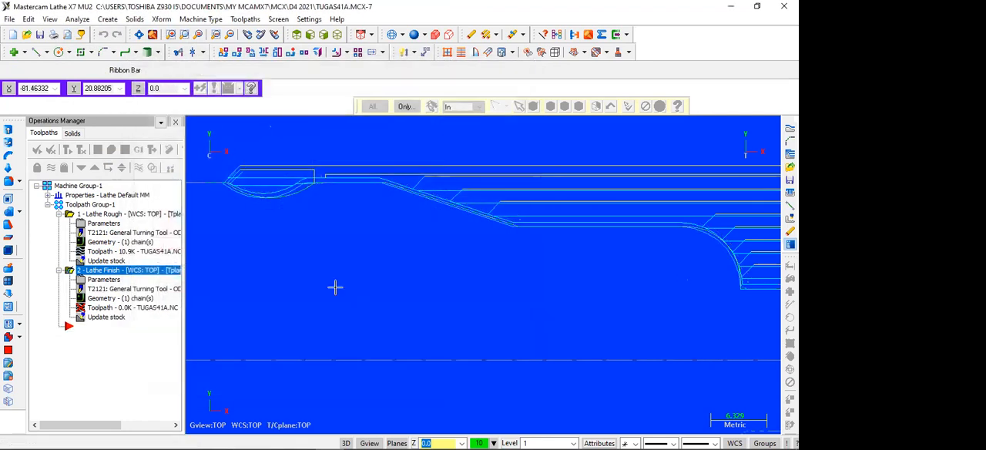
# Regenerate both the rough and finish toolpaths, continuing to write them despite the tool collision, and inspect the arc recess.
pyautogui.scroll(-3, 334, 287)
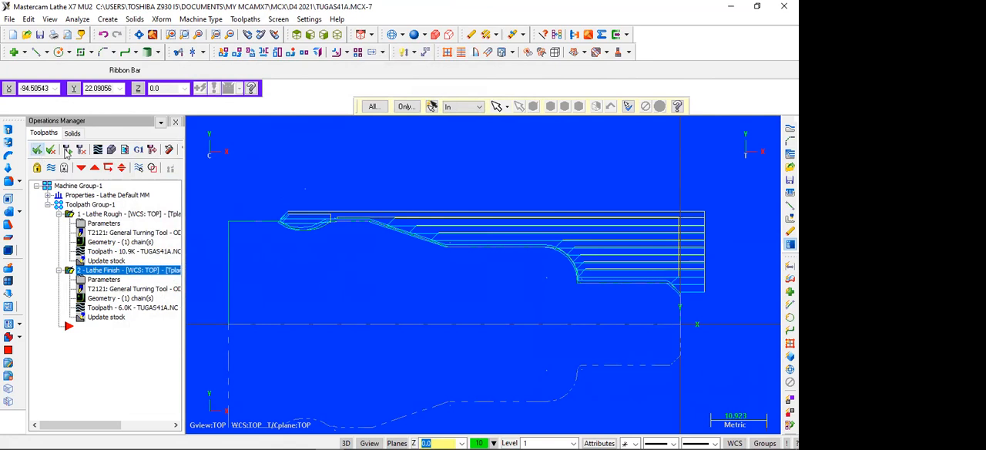
pyautogui.click(67, 150)
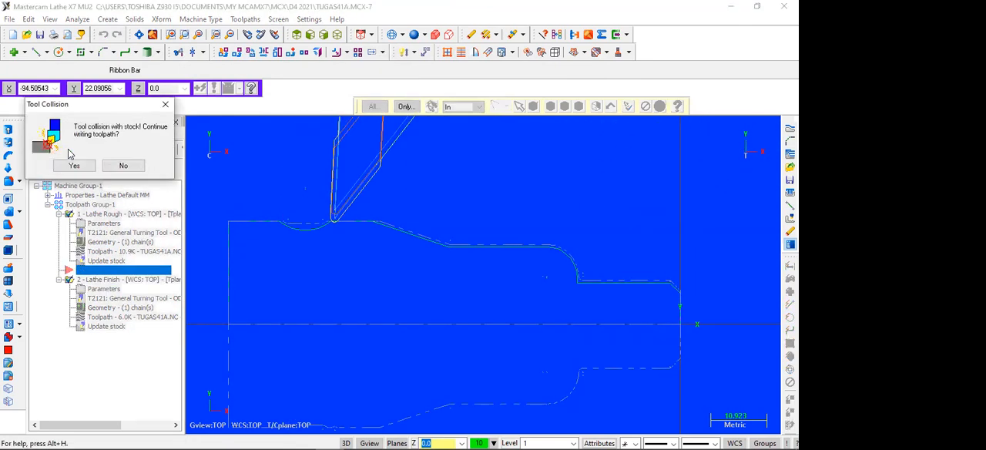
pyautogui.click(74, 165)
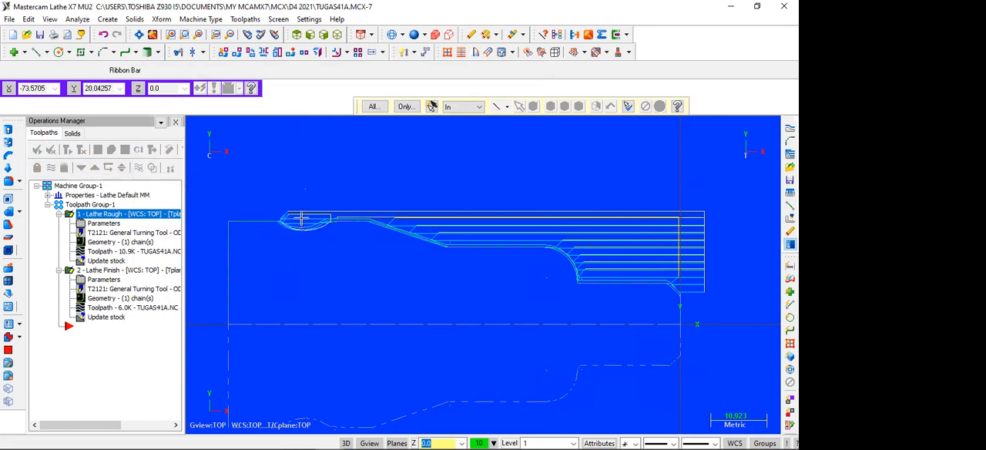
# Set the roughing operation's plunge cutting to the first illustrated option and regenerate its toolpath.
pyautogui.click(103, 224)
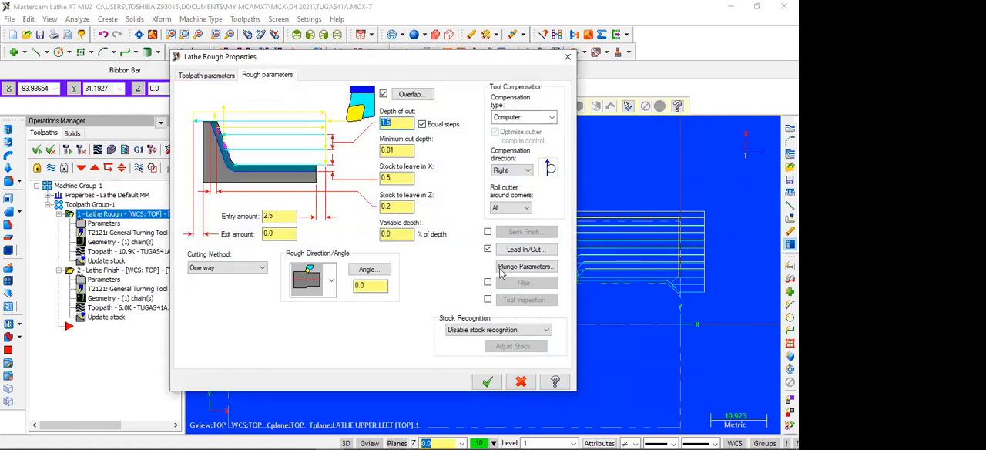
pyautogui.click(505, 269)
pyautogui.click(192, 147)
pyautogui.click(359, 348)
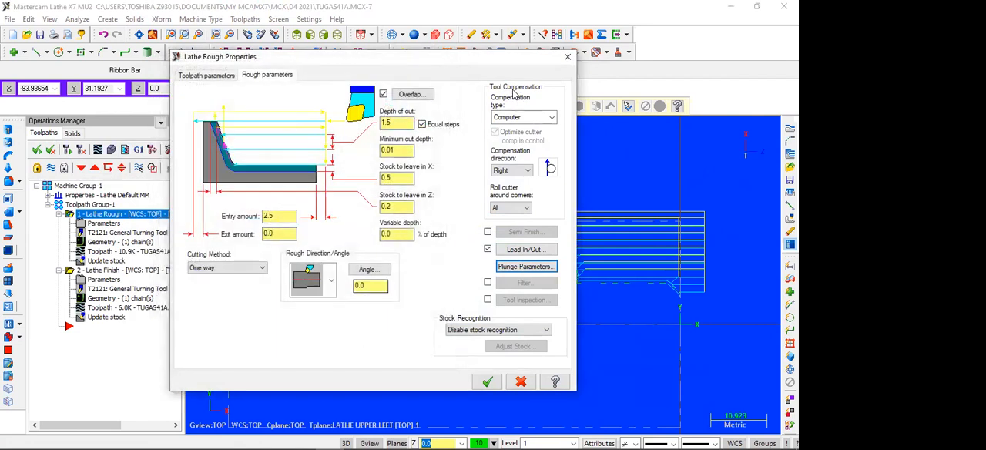
pyautogui.click(490, 381)
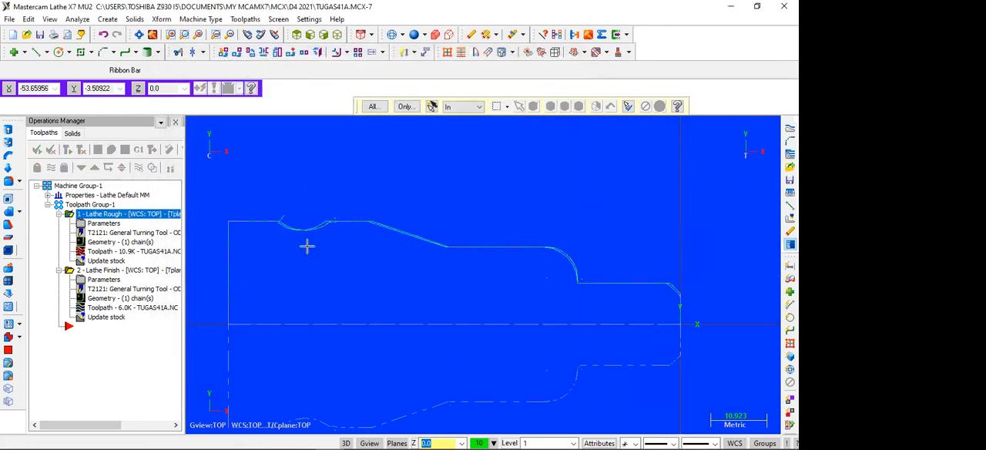
pyautogui.click(66, 149)
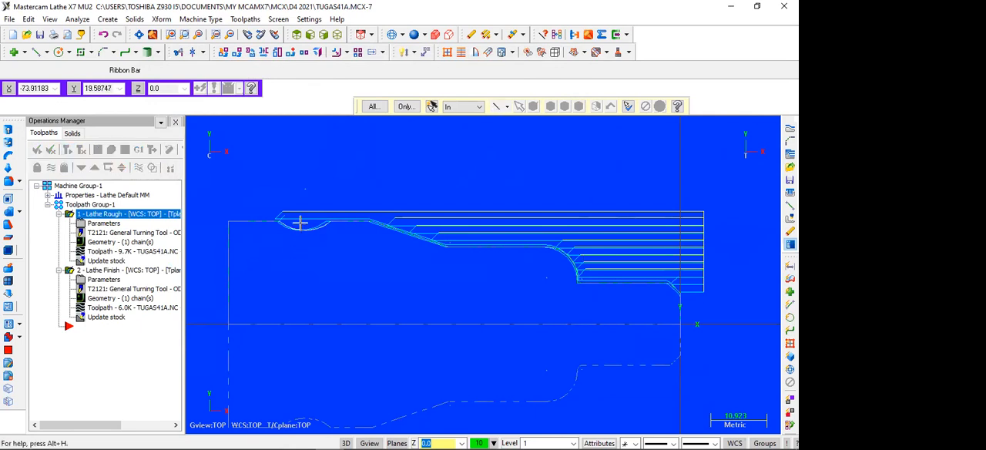
# Set the finish operation's feed rate to 0.1 mm/rev and spindle speed to 200 CSS, and lower its maximum spindle speed.
pyautogui.click(100, 281)
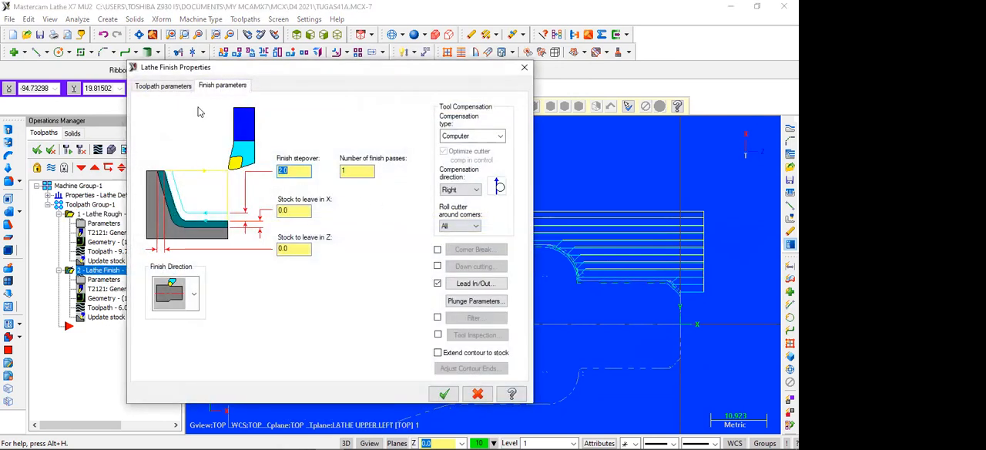
pyautogui.click(165, 87)
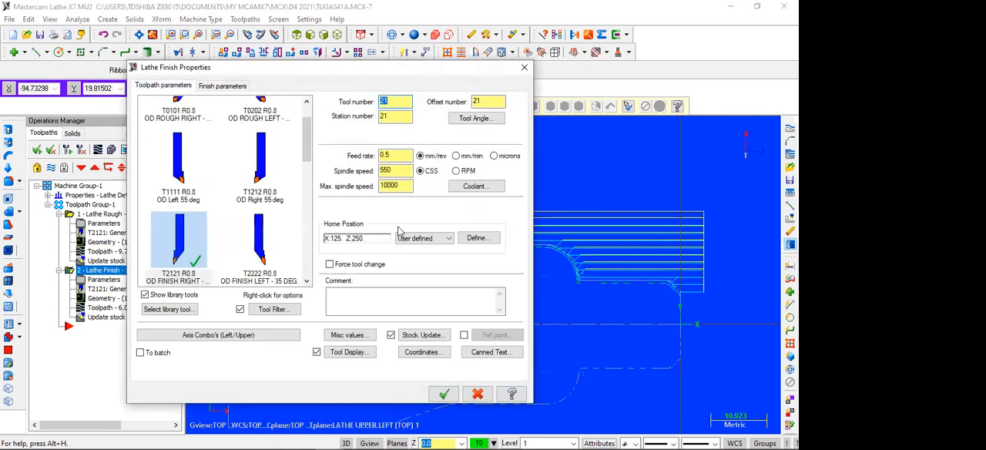
pyautogui.click(387, 154)
pyautogui.write('1')
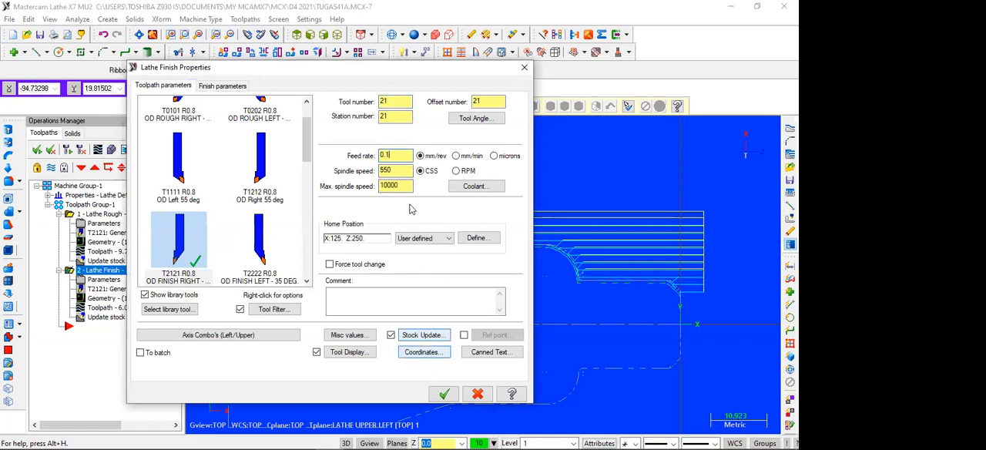
pyautogui.doubleClick(385, 170)
pyautogui.write('200')
pyautogui.doubleClick(380, 186)
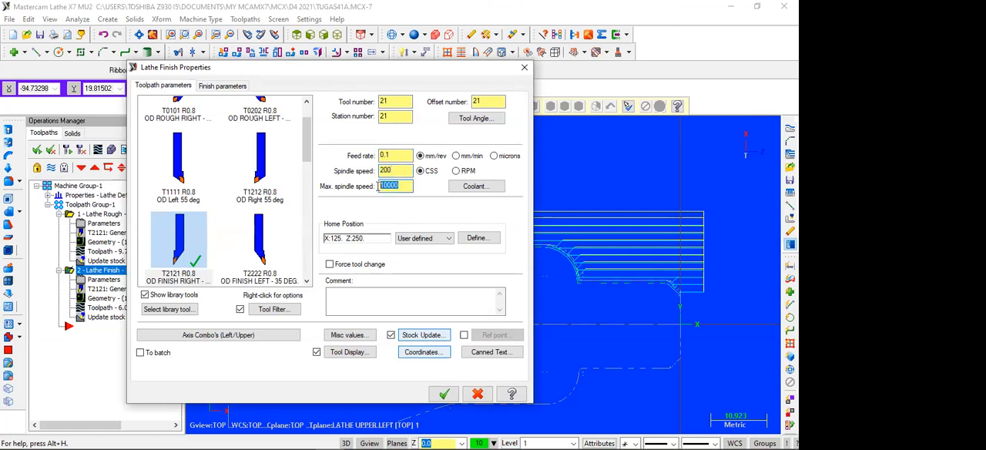
pyautogui.write('35')
pyautogui.click(444, 394)
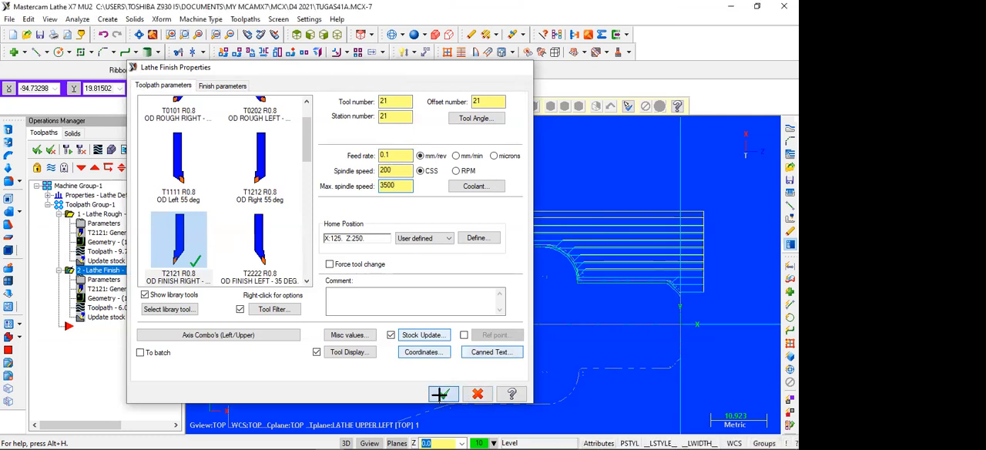
# Regenerate all operations, verify the rough and finish cuts in the solid simulation, and close the simulator.
pyautogui.click(36, 150)
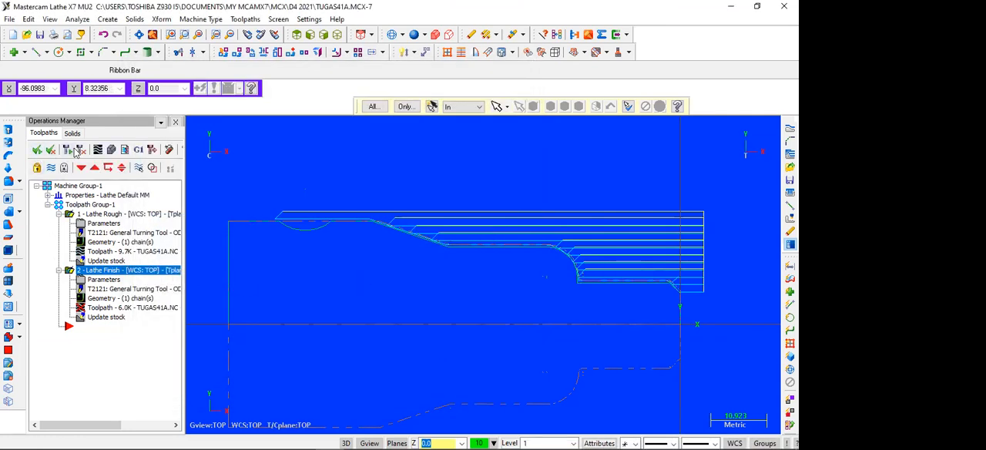
pyautogui.click(69, 149)
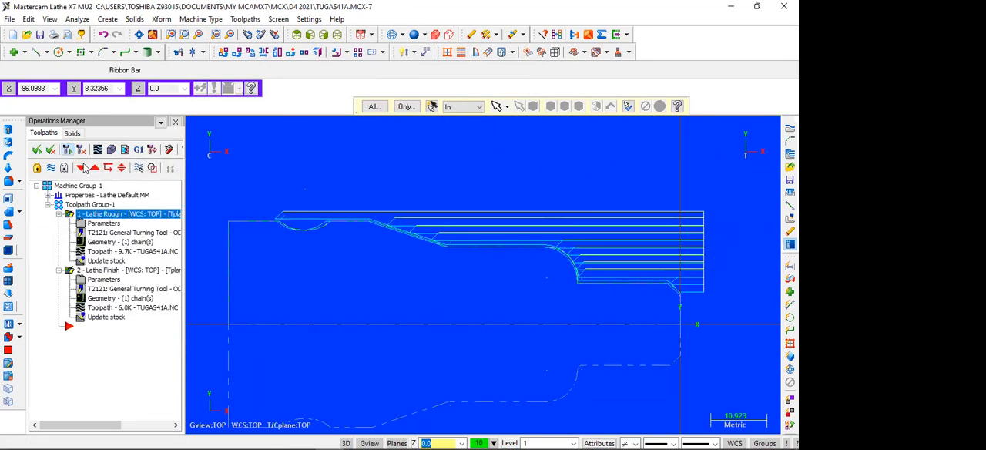
pyautogui.click(112, 149)
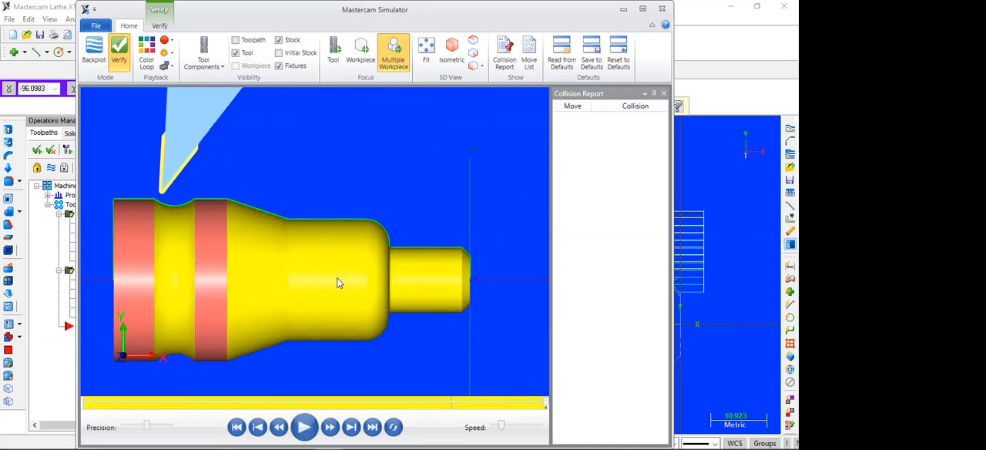
pyautogui.click(663, 10)
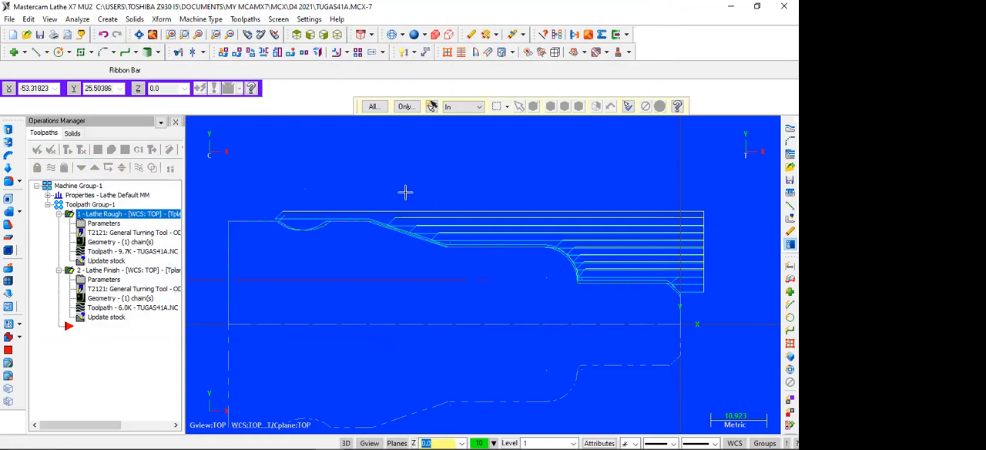